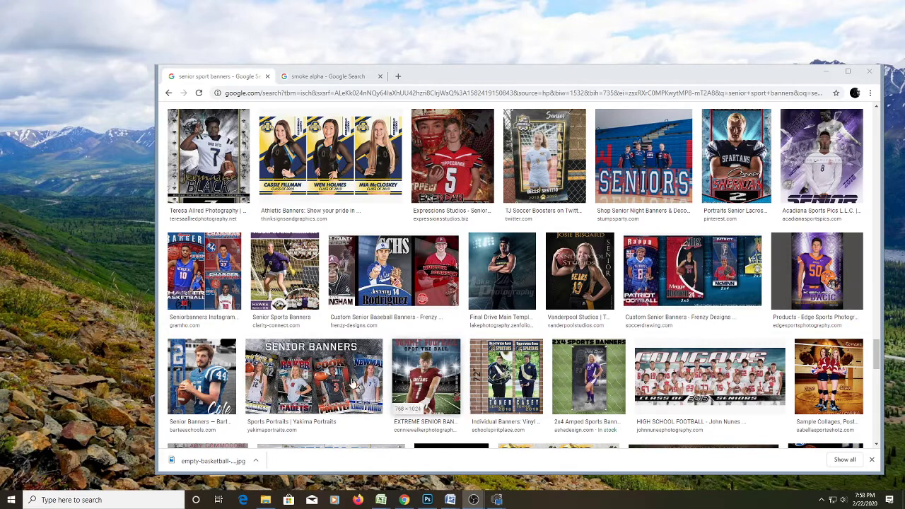
# Preview the Athletic Banners senior banner example larger in Google Images, then minimize Chrome.
pyautogui.click(359, 155)
pyautogui.click(359, 155)
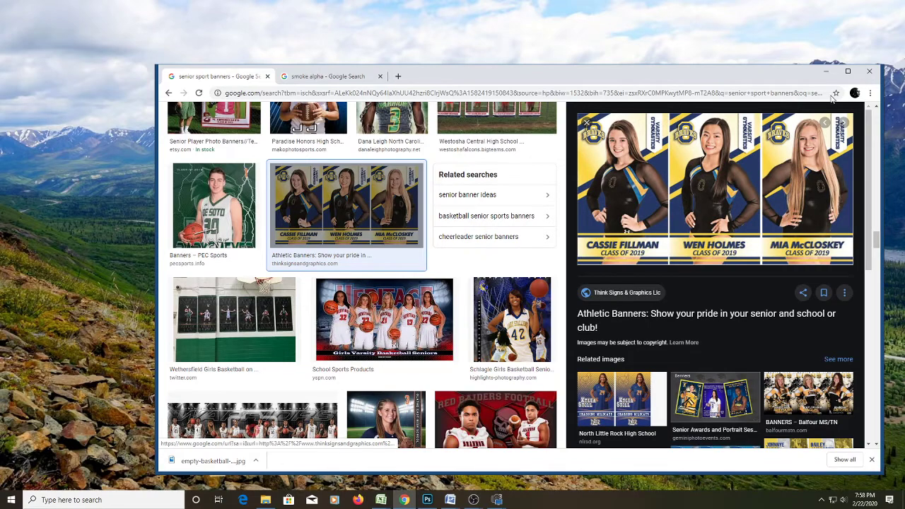
pyautogui.click(828, 73)
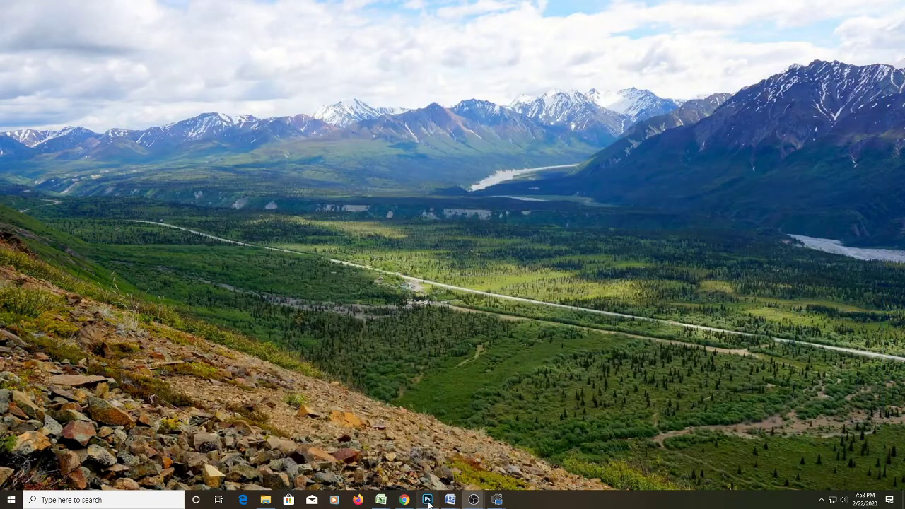
# Create a new 24 × 36 inch RGB Color document at 125 pixels per inch.
pyautogui.click(427, 499)
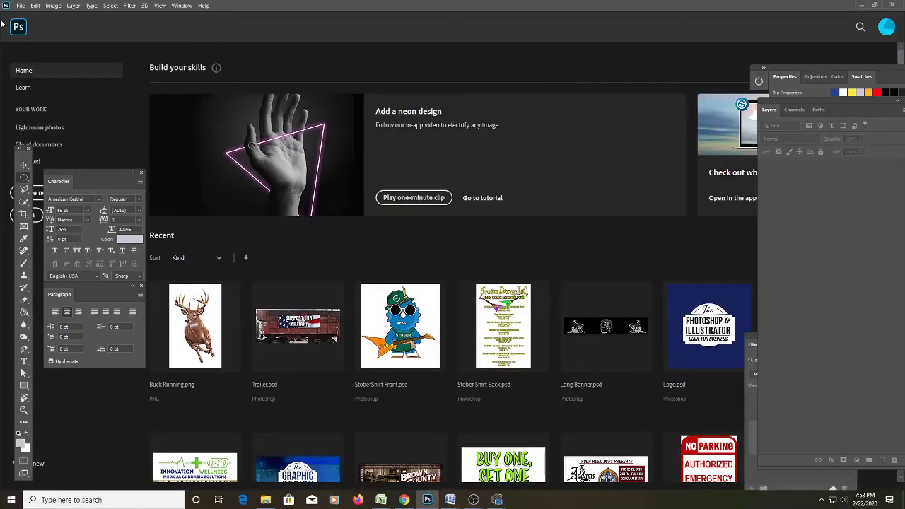
pyautogui.click(21, 6)
pyautogui.click(26, 15)
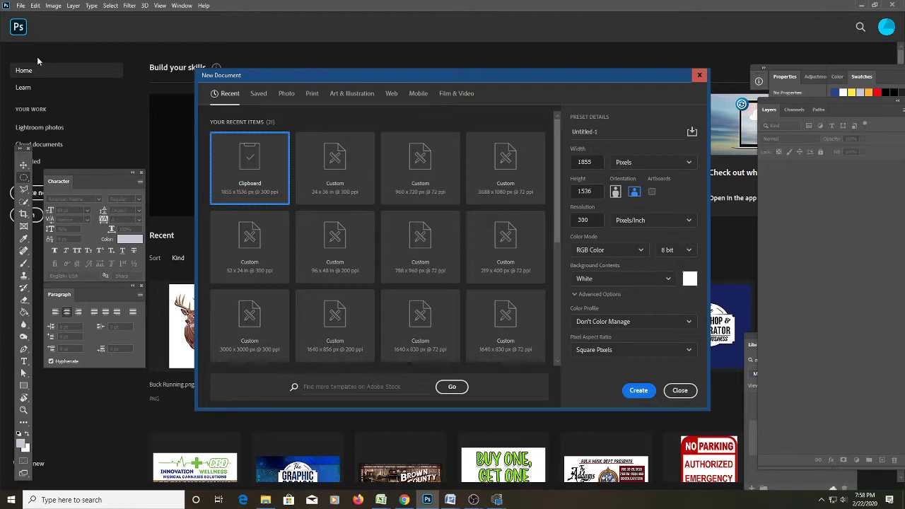
pyautogui.click(647, 162)
pyautogui.click(650, 200)
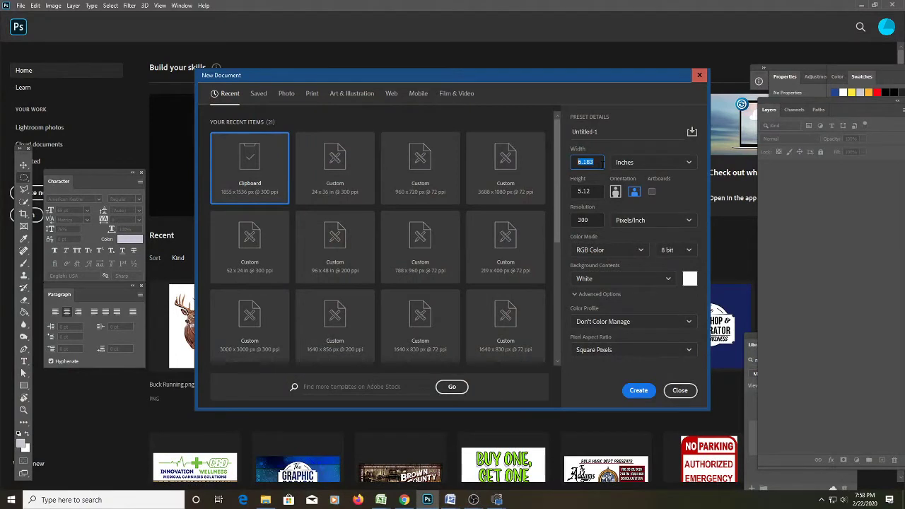
pyautogui.write('24')
pyautogui.press('Tab')
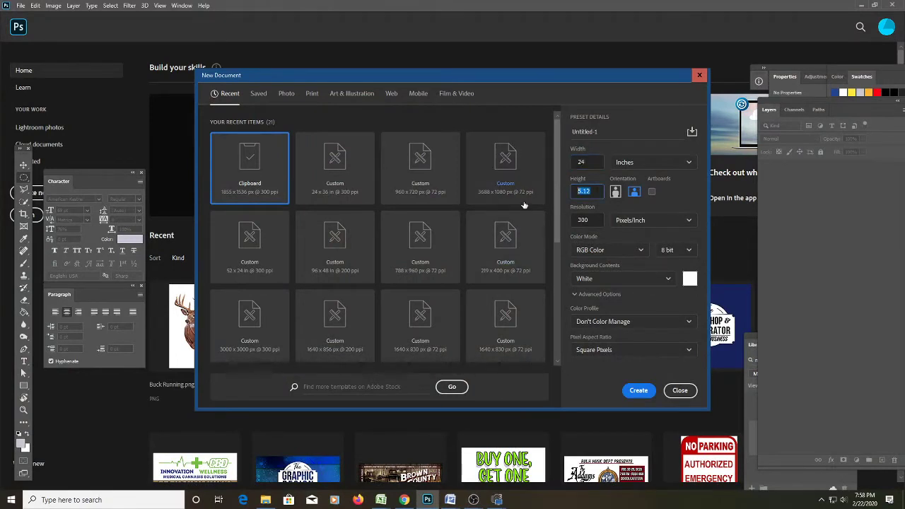
pyautogui.write('36')
pyautogui.press('Tab')
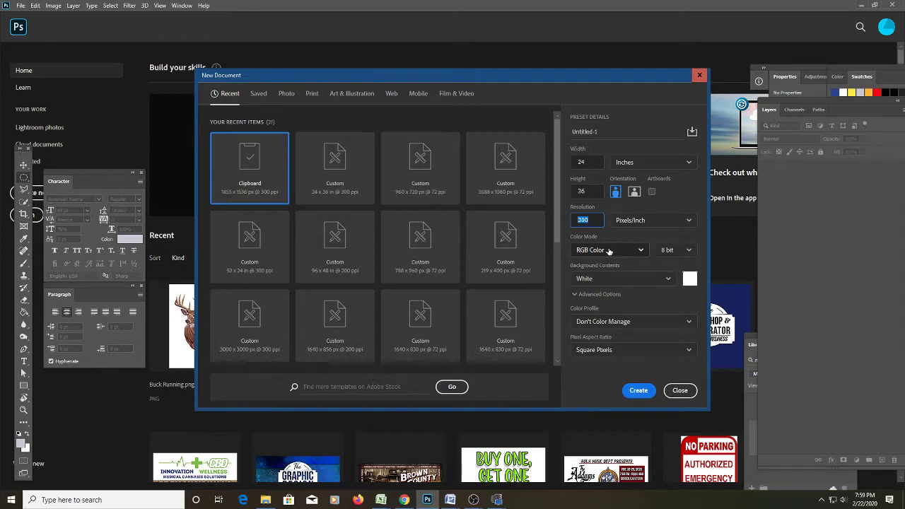
pyautogui.write('125')
pyautogui.click(608, 251)
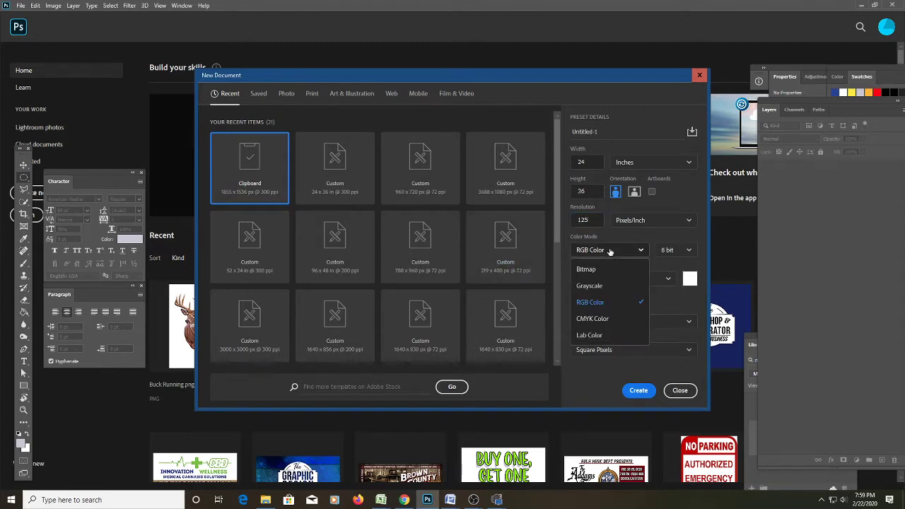
pyautogui.click(623, 303)
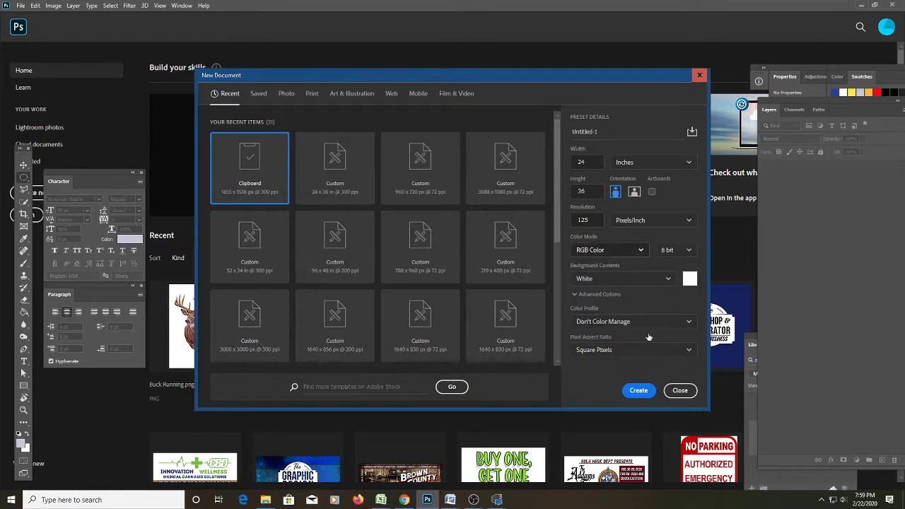
pyautogui.click(648, 393)
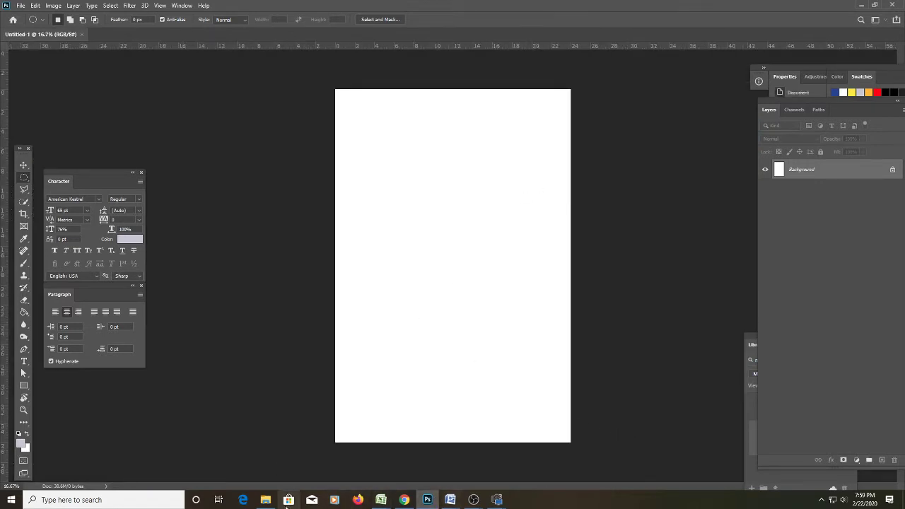
# Open the player's JPG photo from the Senior Sports Banner Design folder with Adobe Photoshop 2020.
pyautogui.moveTo(272, 502)
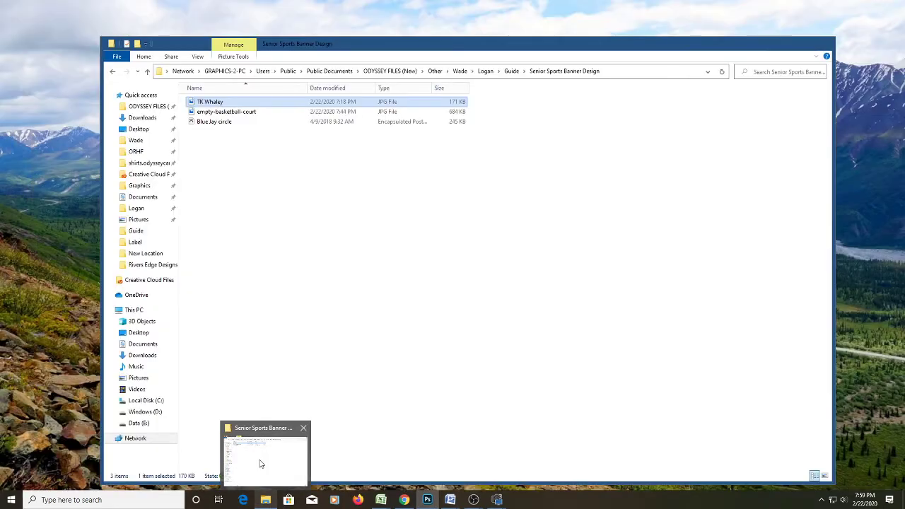
pyautogui.click(260, 464)
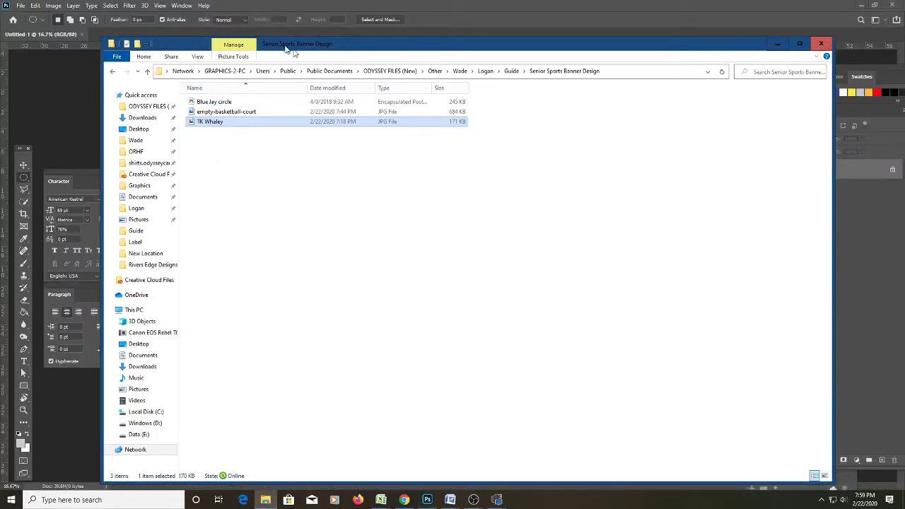
pyautogui.moveTo(286, 47); pyautogui.dragTo(677, 94)
pyautogui.rightClick(606, 167)
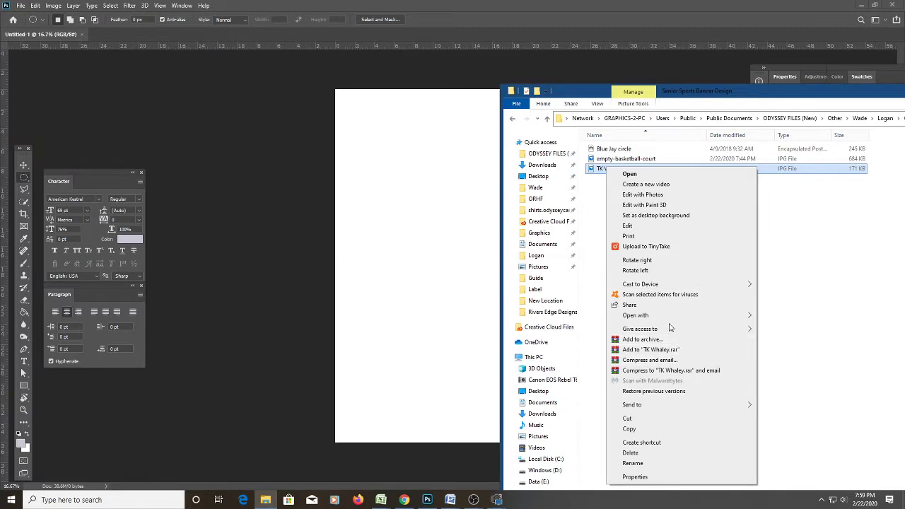
pyautogui.moveTo(668, 315)
pyautogui.click(785, 327)
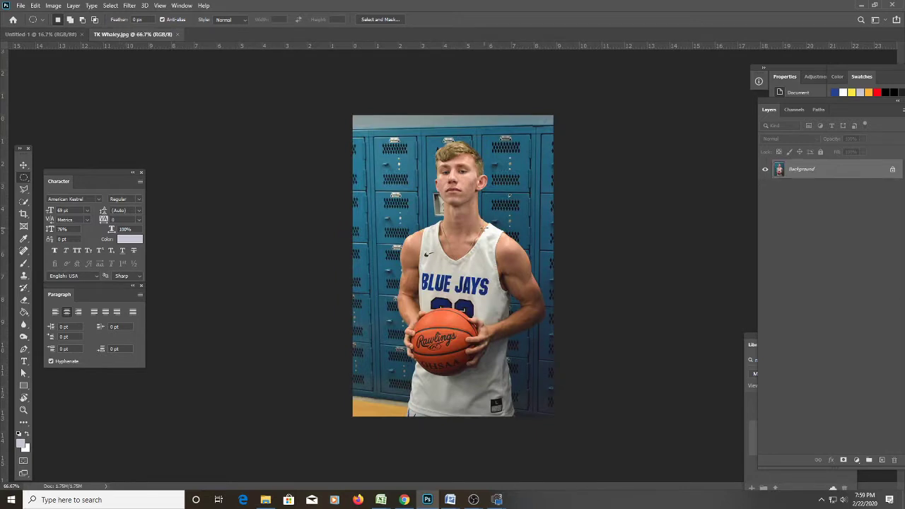
pyautogui.press('z')
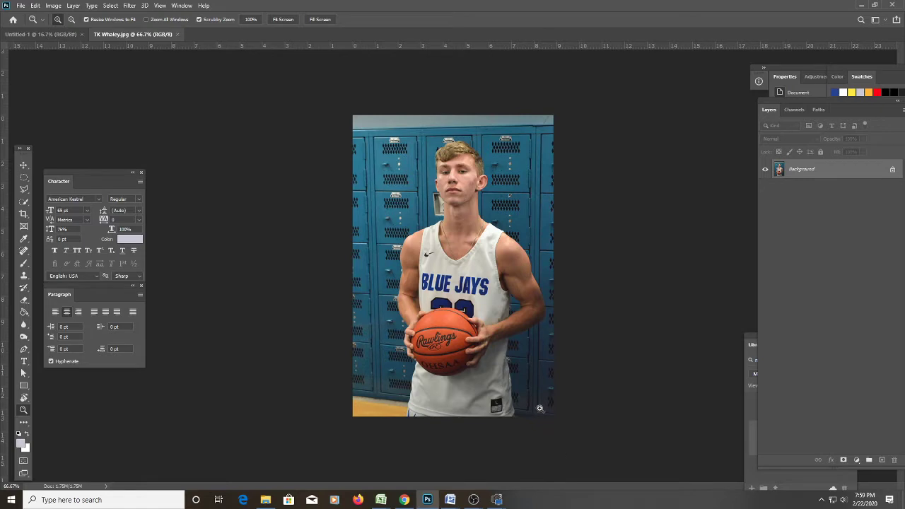
pyautogui.click(520, 316)
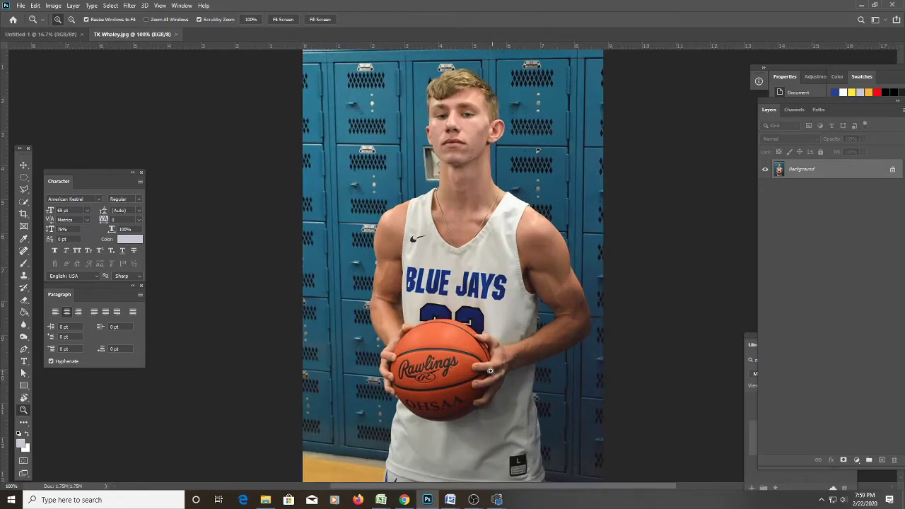
pyautogui.click(477, 438)
pyautogui.scroll(-1, 477, 438)
pyautogui.scroll(2, 477, 435)
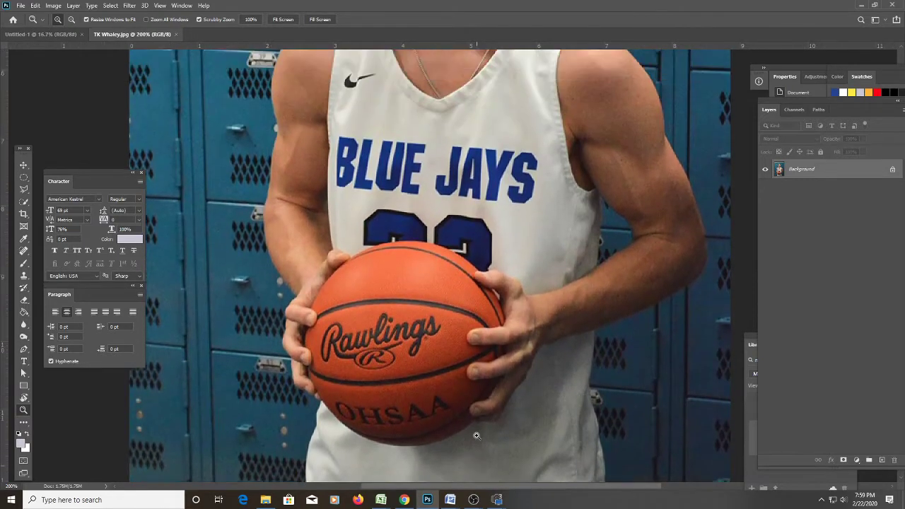
pyautogui.scroll(8, 476, 436)
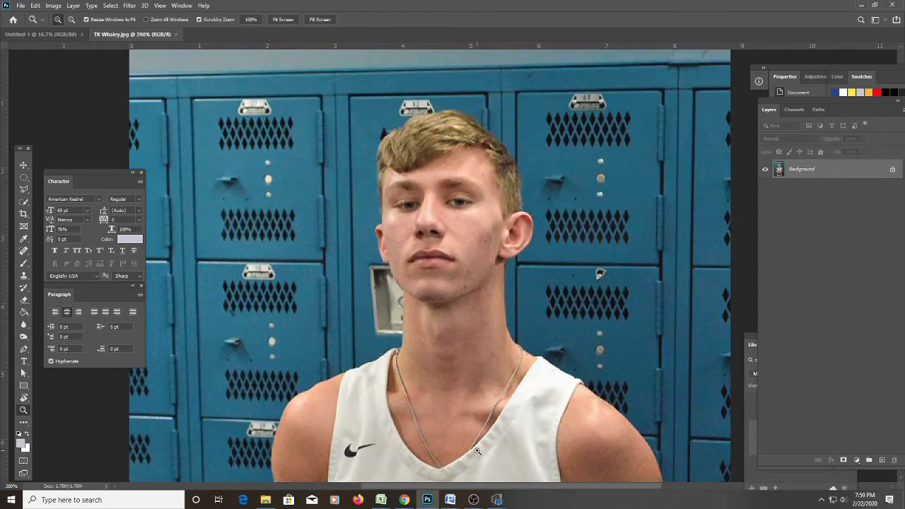
pyautogui.hotkey('ctrl', '0')
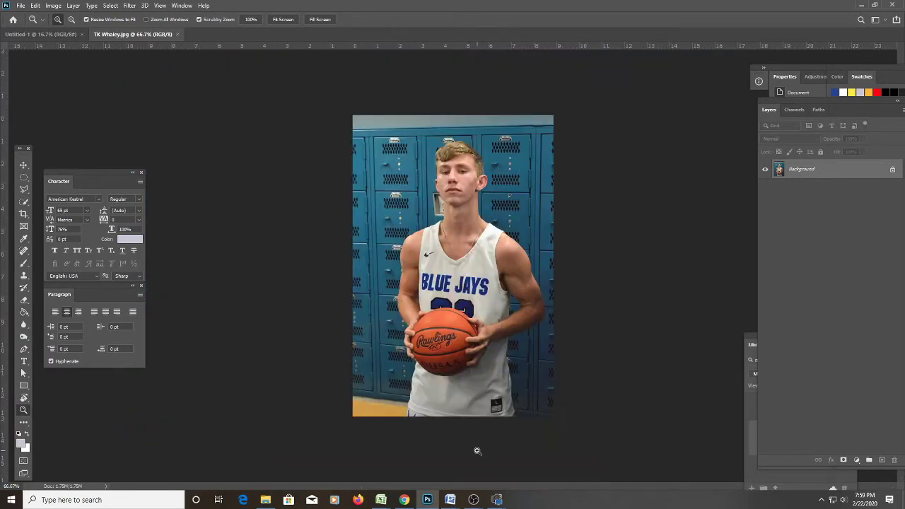
pyautogui.click(511, 318)
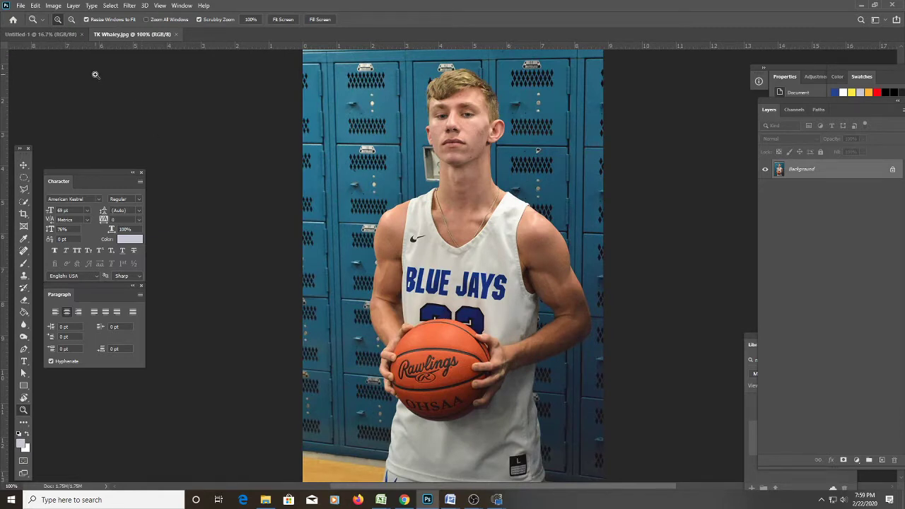
pyautogui.click(53, 6)
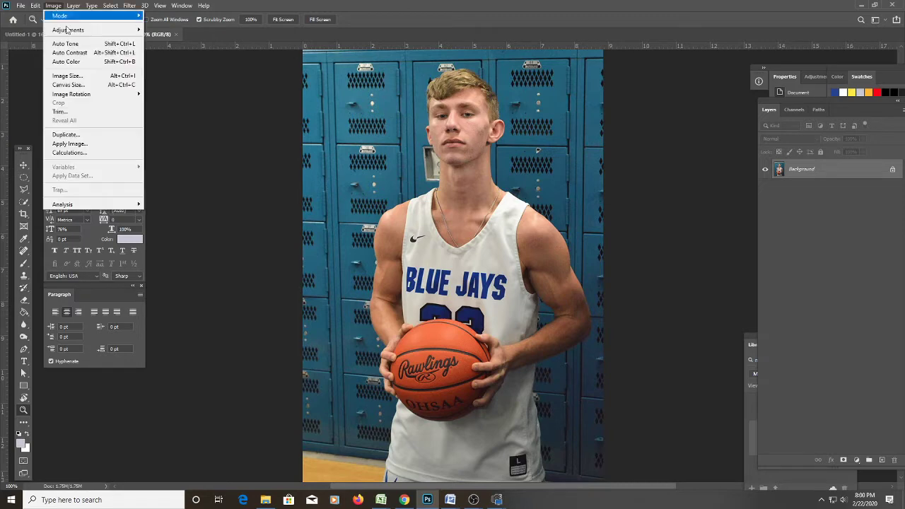
# Open HDR Toning on the player photo and position its window mid-right.
pyautogui.moveTo(90, 32)
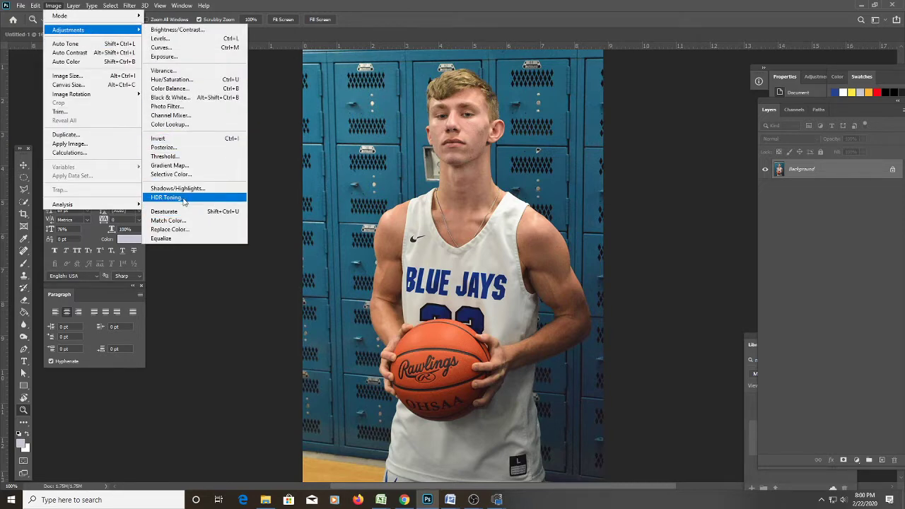
pyautogui.click(184, 201)
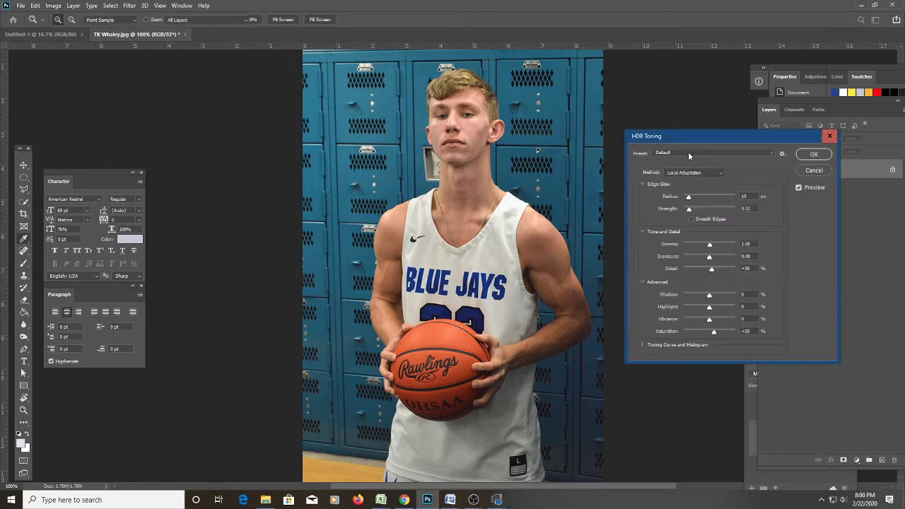
pyautogui.click(55, 6)
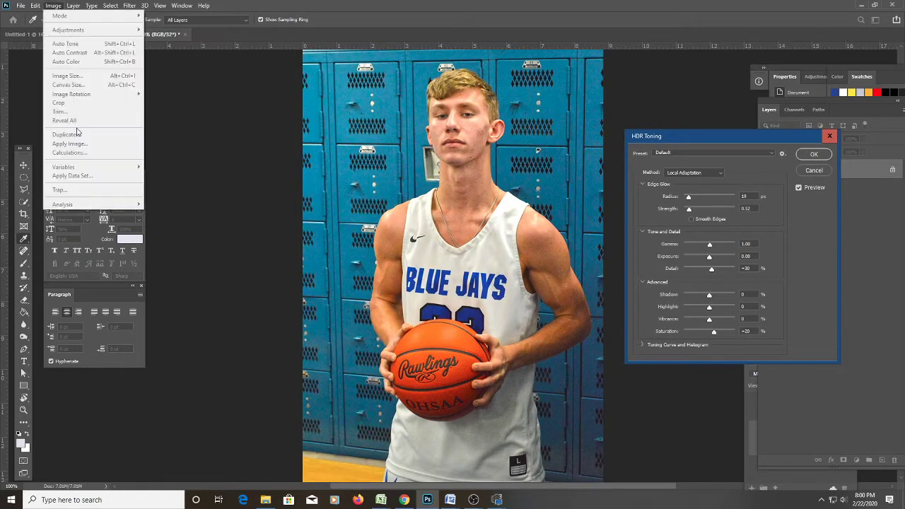
pyautogui.click(682, 143)
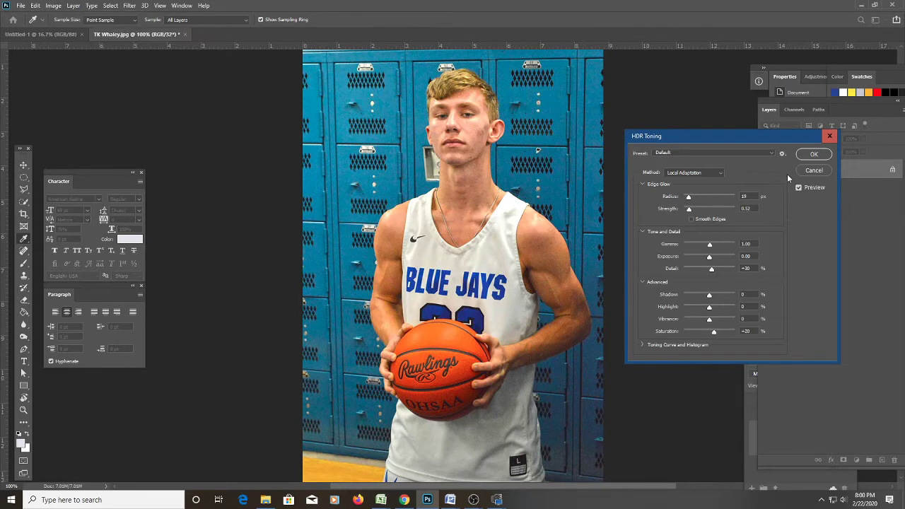
pyautogui.moveTo(770, 137); pyautogui.dragTo(843, 318)
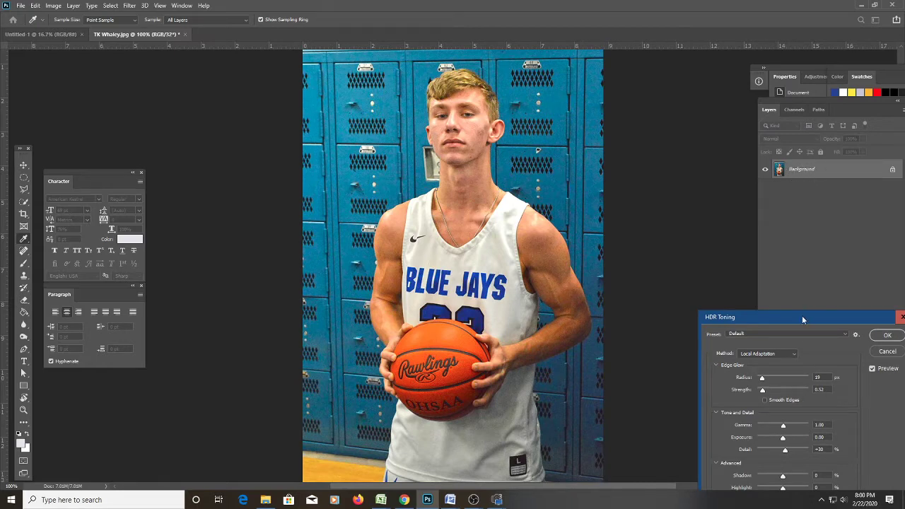
pyautogui.moveTo(802, 319); pyautogui.dragTo(739, 210)
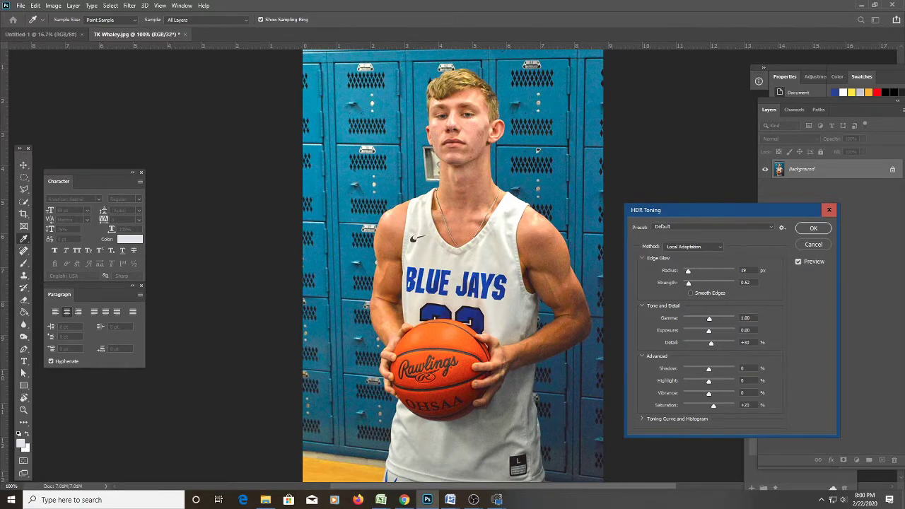
# Set HDR Detail to about +118% and turn on Smooth Edges.
pyautogui.click(265, 500)
pyautogui.moveTo(466, 126); pyautogui.dragTo(675, 191)
pyautogui.hotkey('alt', 'Tab')
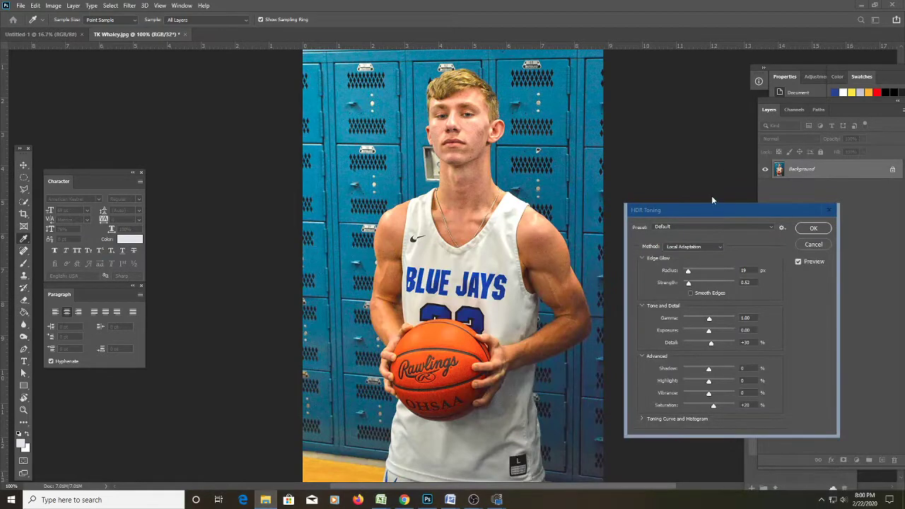
pyautogui.click(707, 205)
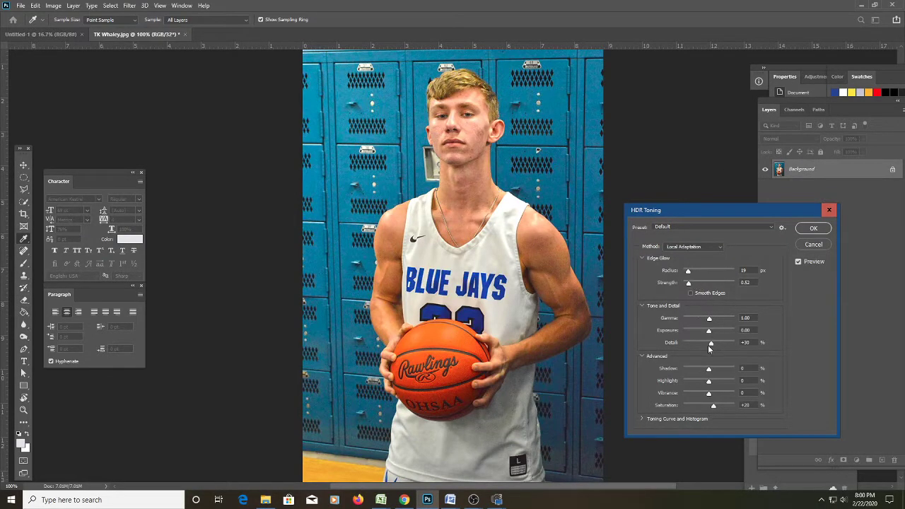
pyautogui.moveTo(713, 342); pyautogui.dragTo(721, 342)
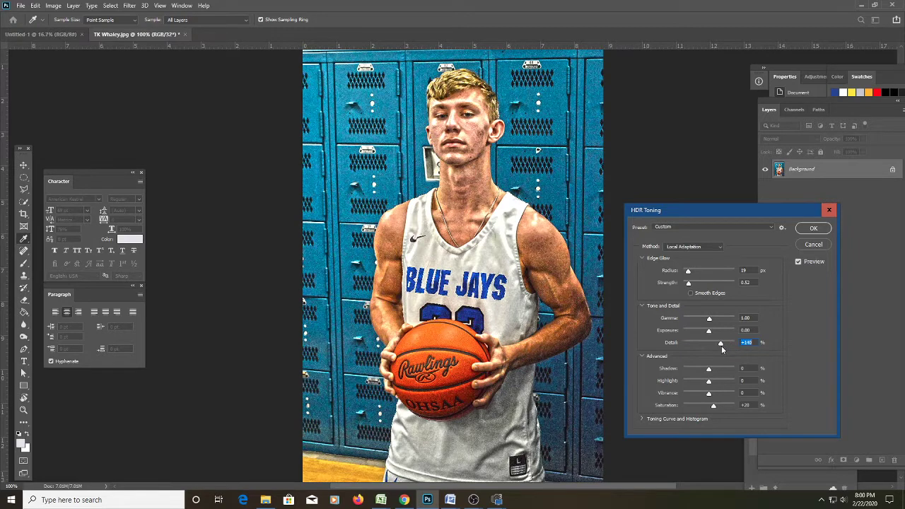
pyautogui.moveTo(721, 345); pyautogui.dragTo(721, 345)
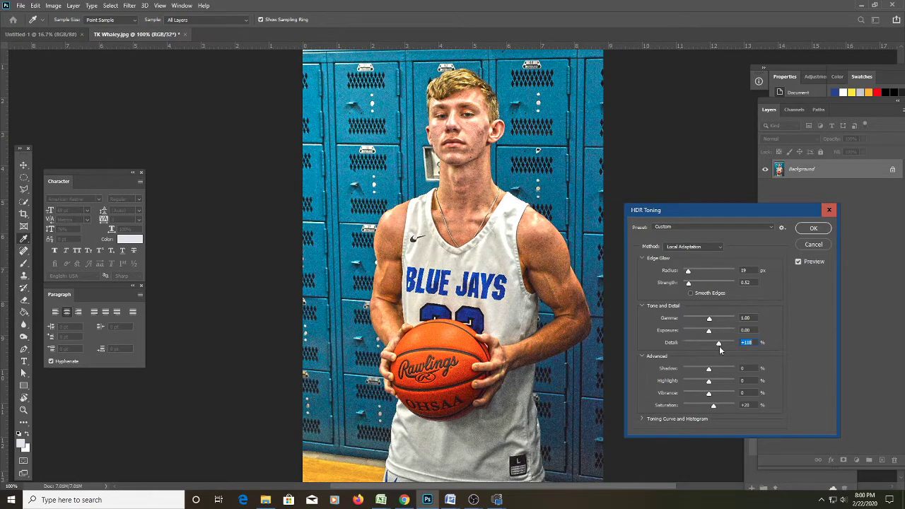
pyautogui.click(698, 294)
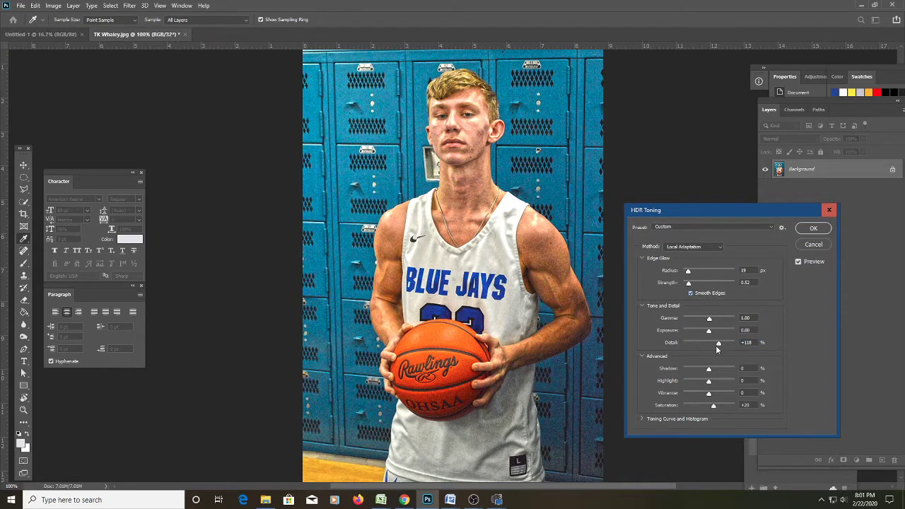
# Apply HDR Toning with Strength 1.14, Detail +63%, Shadow -100%, Vibrance and Saturation +36%.
pyautogui.moveTo(719, 345); pyautogui.dragTo(715, 346)
pyautogui.moveTo(690, 284); pyautogui.dragTo(696, 284)
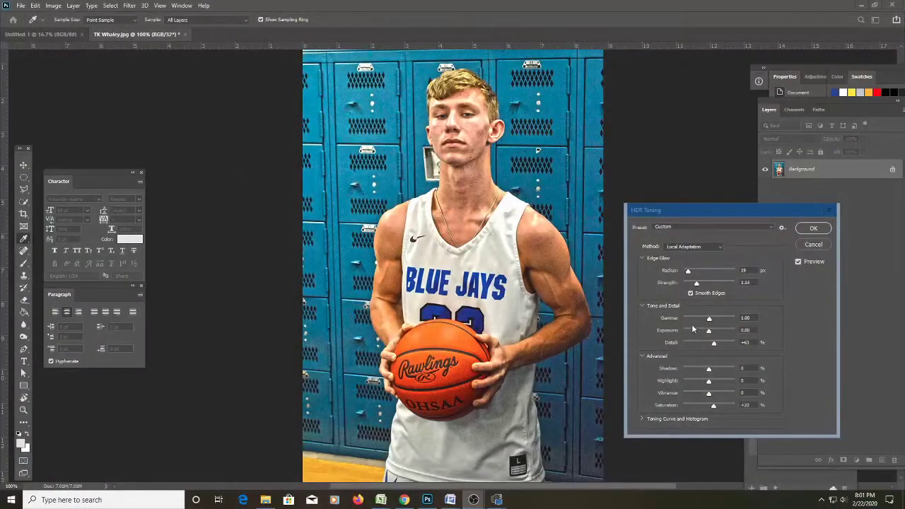
pyautogui.click(710, 373)
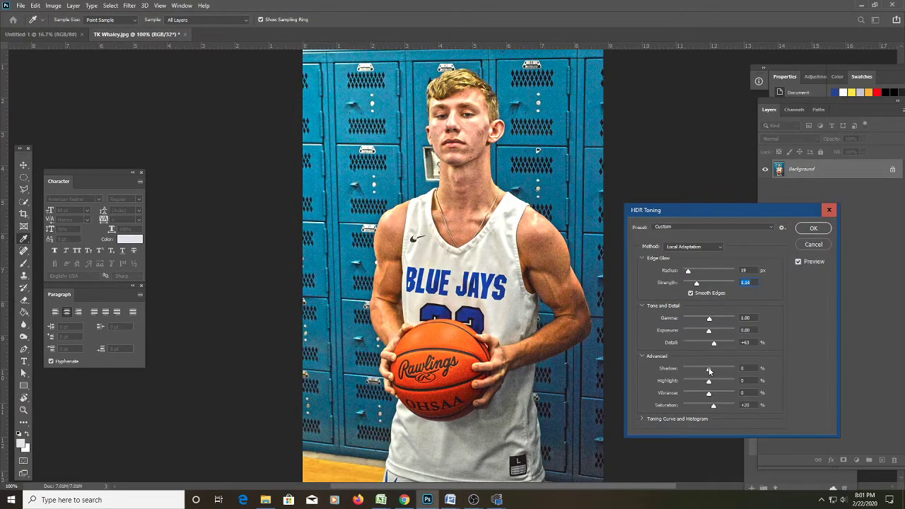
pyautogui.moveTo(710, 370); pyautogui.dragTo(666, 378)
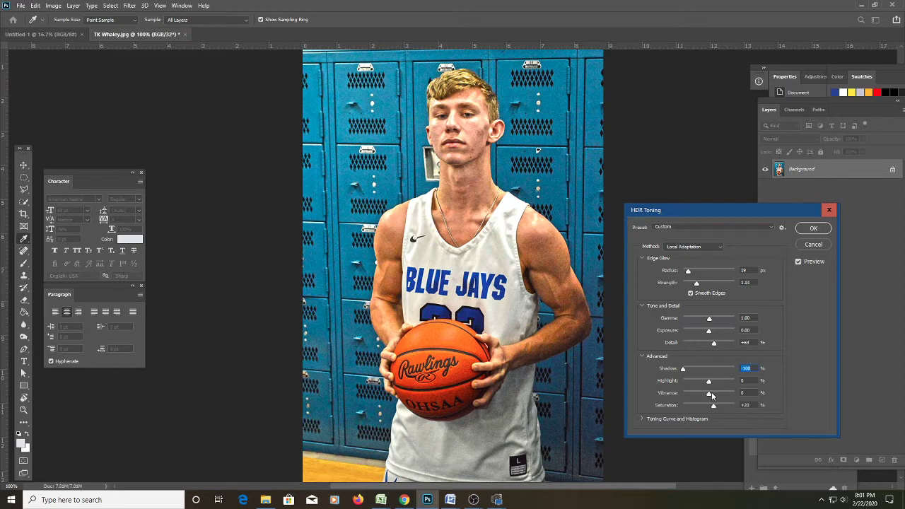
pyautogui.moveTo(712, 394); pyautogui.dragTo(718, 396)
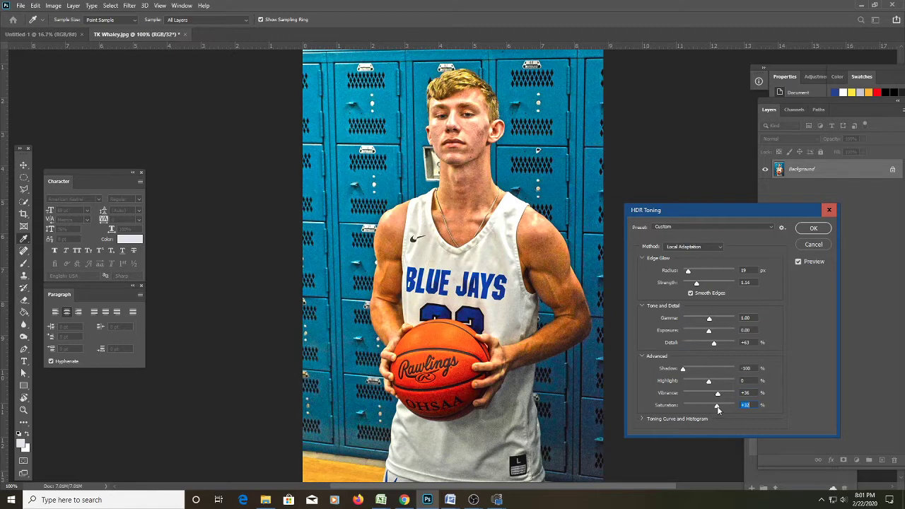
pyautogui.moveTo(720, 407); pyautogui.dragTo(746, 405)
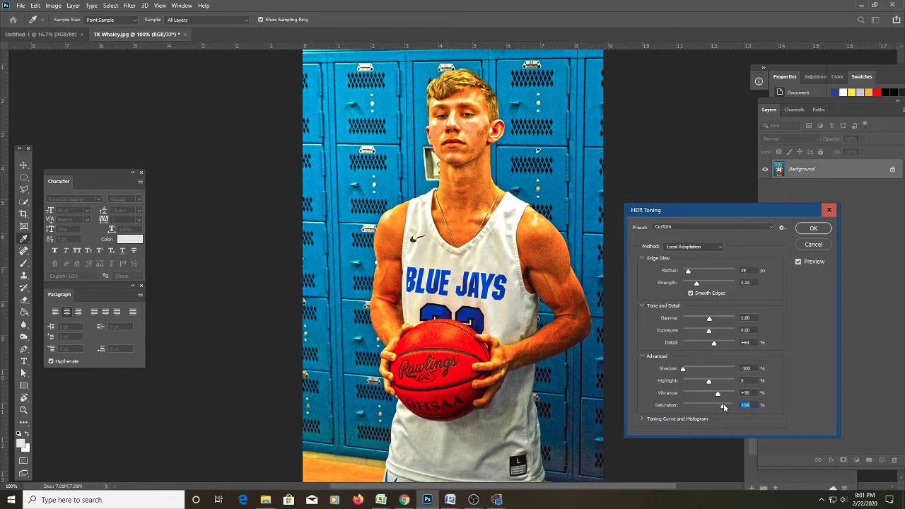
pyautogui.moveTo(723, 405); pyautogui.dragTo(718, 406)
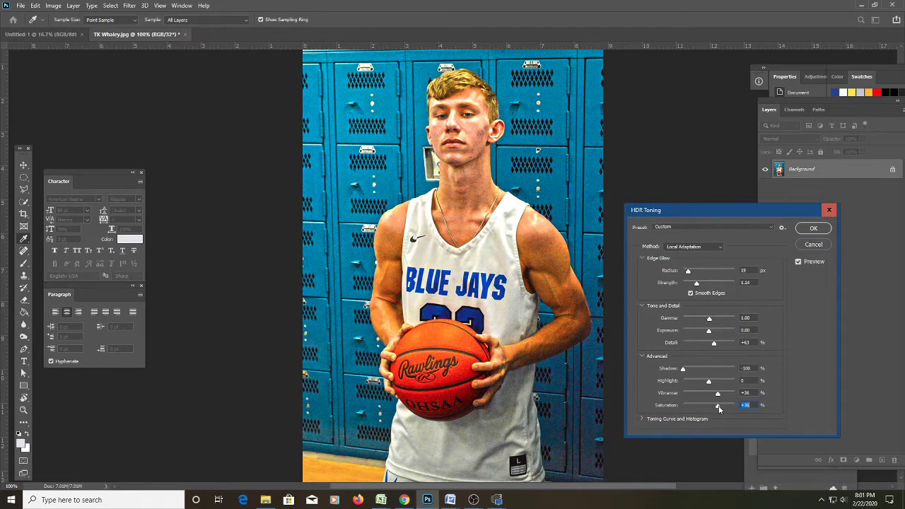
pyautogui.click(821, 235)
# Inspect the HDR-toned photo at 100% zoom and move the Tools panel beside Character.
pyautogui.press('z')
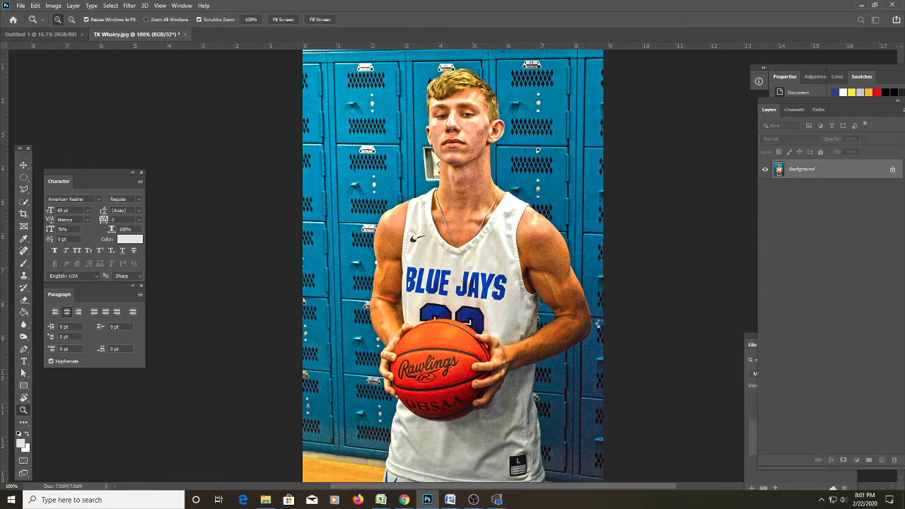
pyautogui.keyDown('alt'); pyautogui.click(600, 324); pyautogui.keyUp('alt')
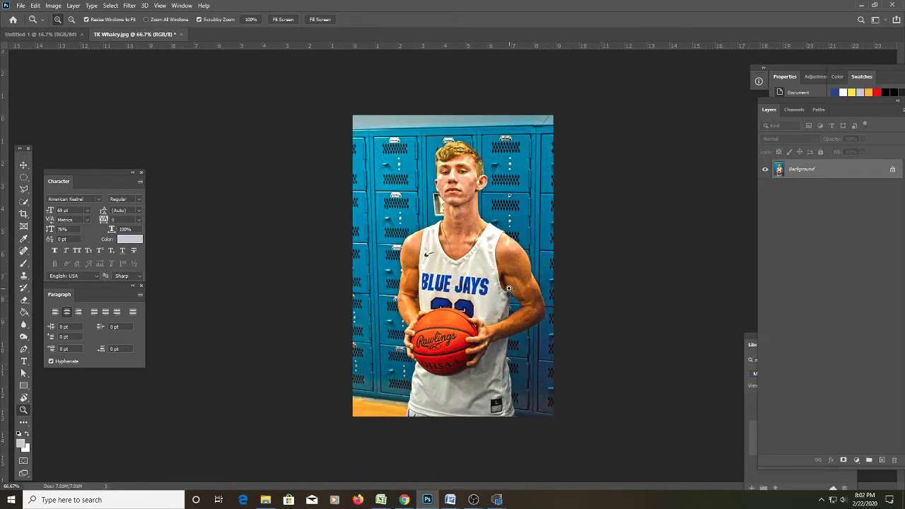
pyautogui.click(508, 288)
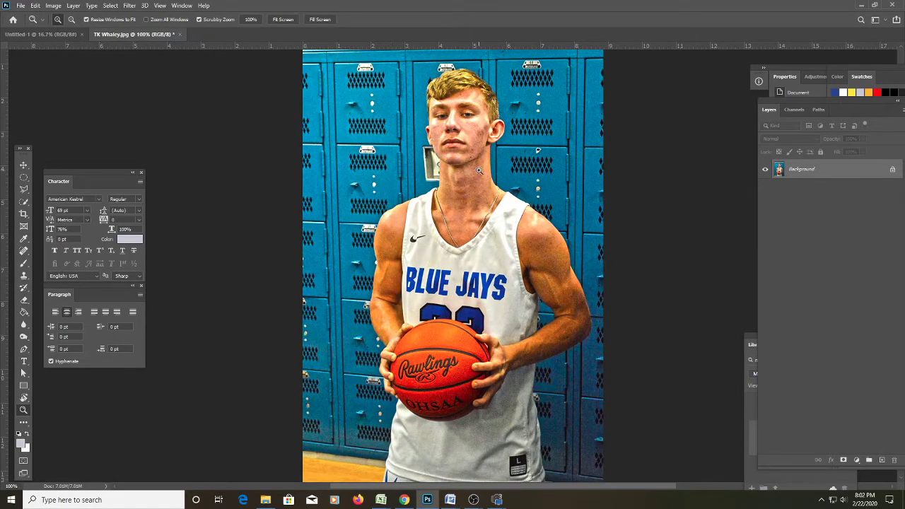
pyautogui.scroll(-3, 498, 276)
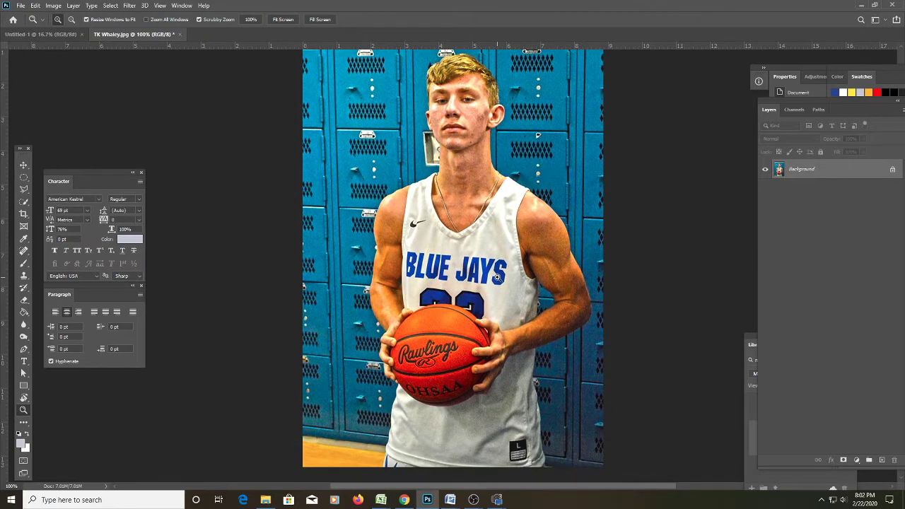
pyautogui.scroll(4, 521, 275)
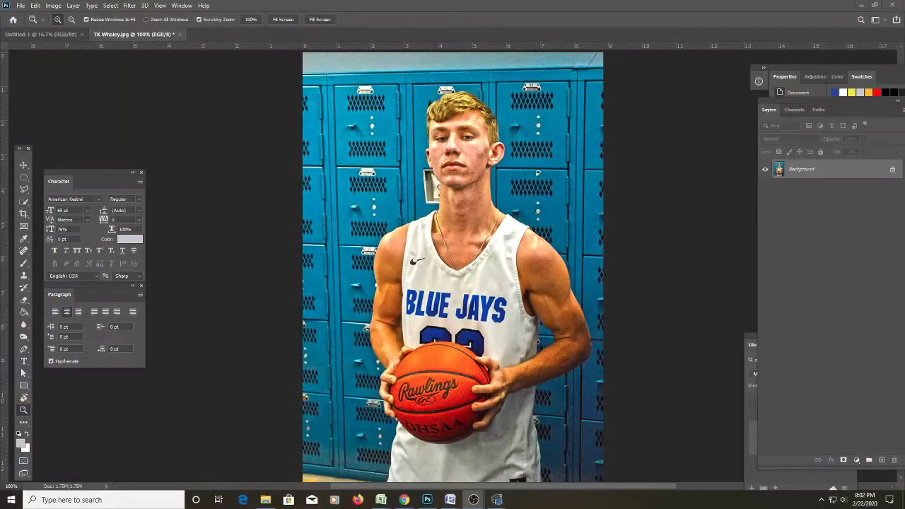
pyautogui.scroll(-2, 670, 284)
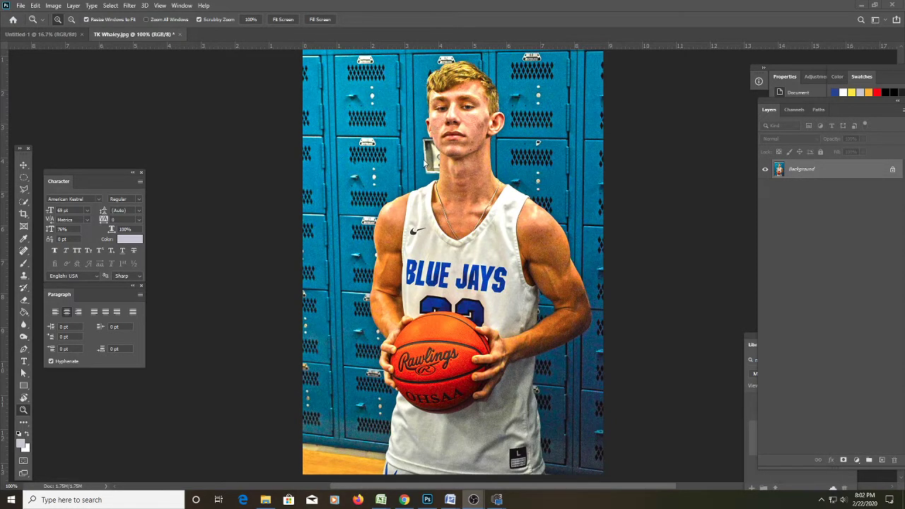
pyautogui.scroll(-3, 536, 262)
pyautogui.scroll(5, 371, 242)
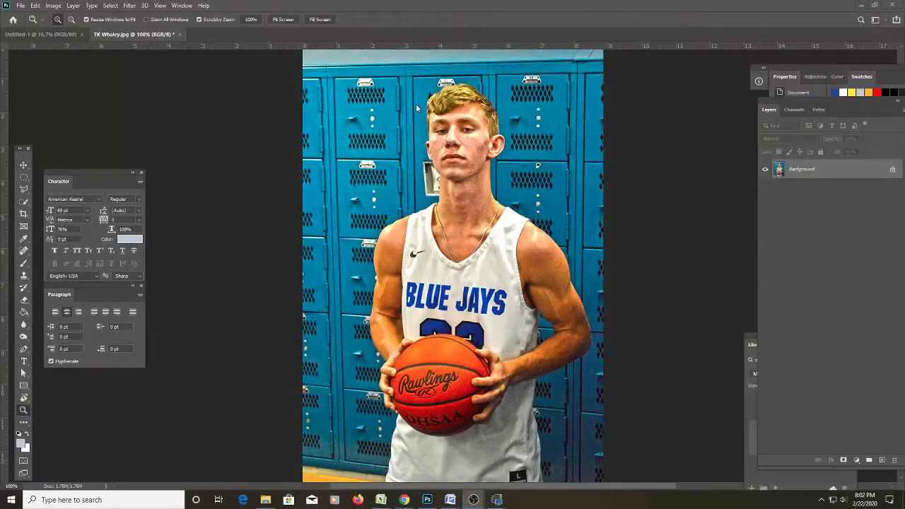
pyautogui.scroll(-3, 356, 293)
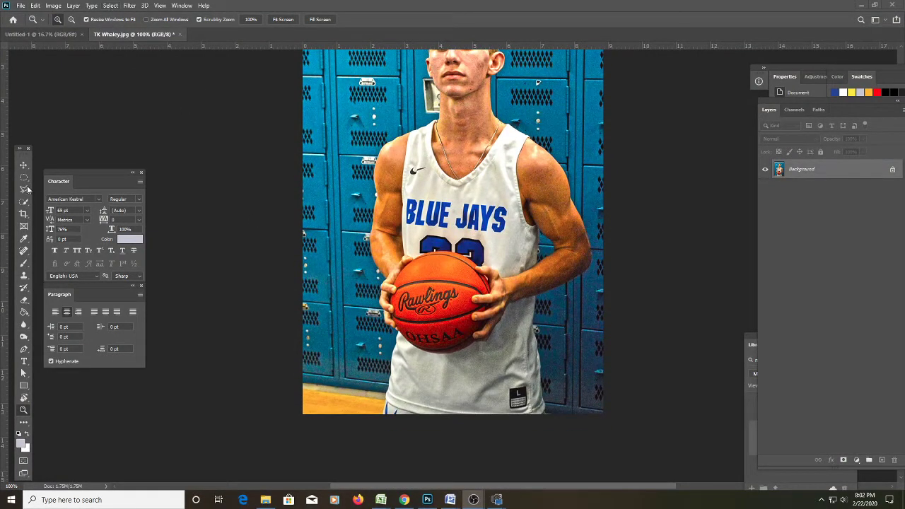
pyautogui.moveTo(21, 149); pyautogui.dragTo(201, 98)
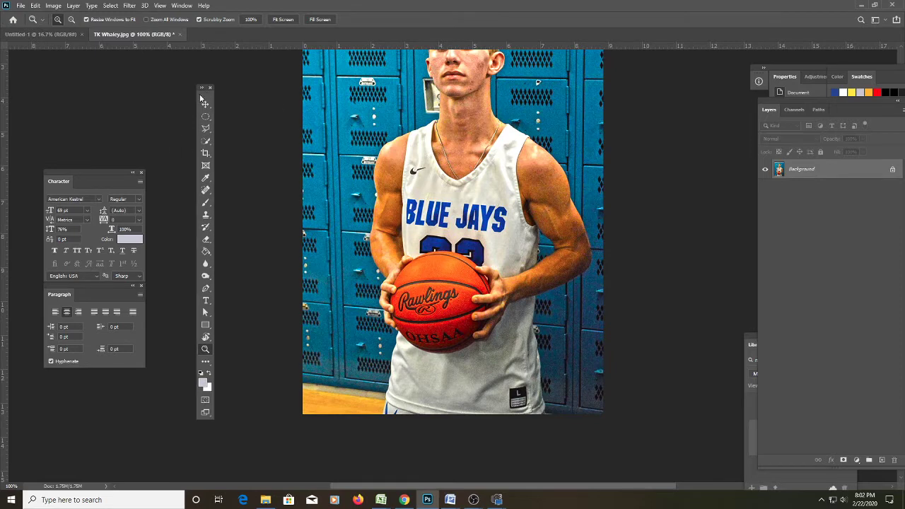
# Try the Quick Selection, Magic Wand and Object Selection tools, ending on Quick Selection.
pyautogui.click(204, 143)
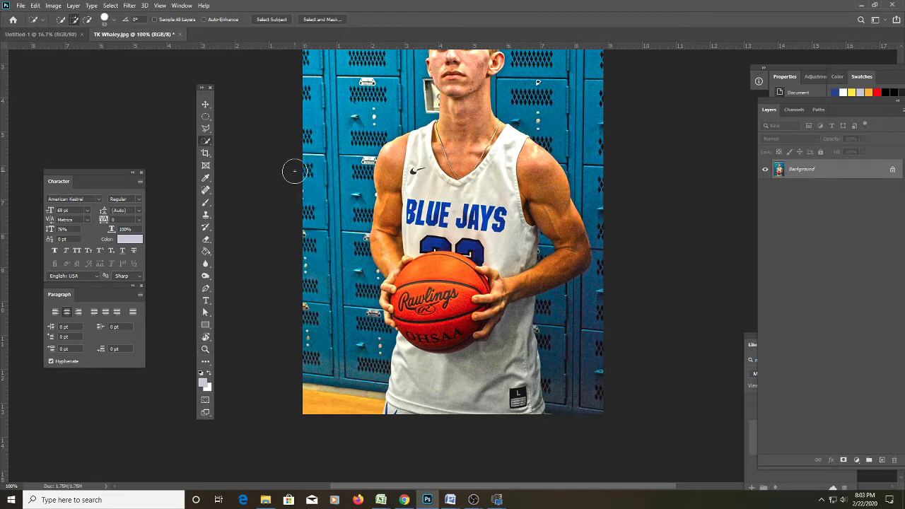
pyautogui.rightClick(209, 144)
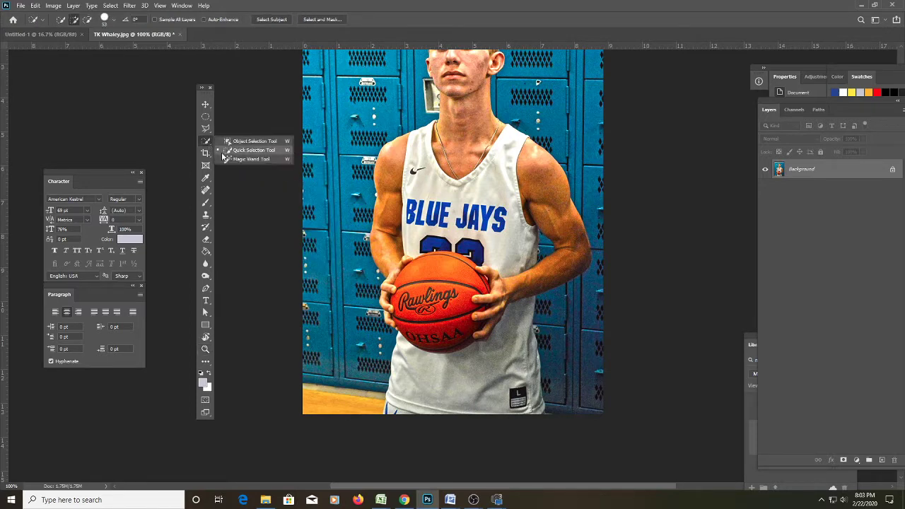
pyautogui.click(247, 151)
pyautogui.rightClick(211, 149)
pyautogui.click(244, 161)
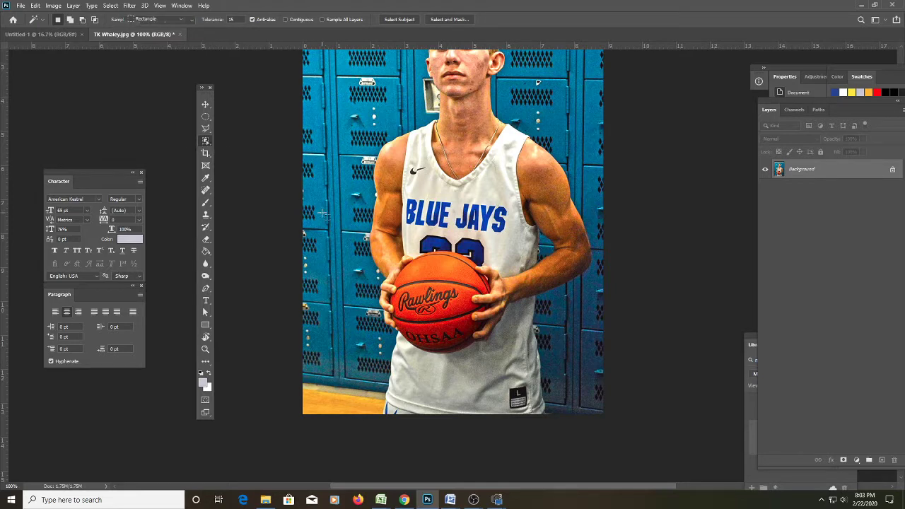
pyautogui.hotkey('shift', 'w')
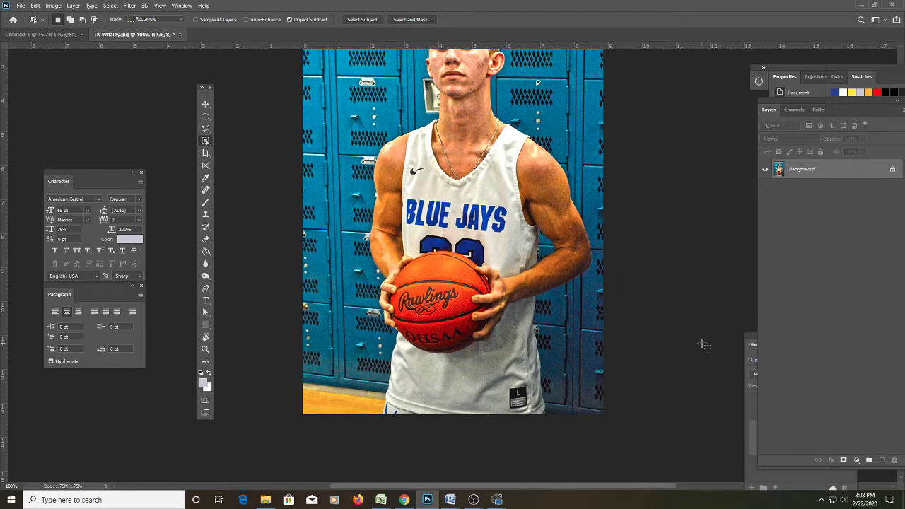
pyautogui.hotkey('shift', 'w')
# Brush a trial selection over the left lockers, deselect it, and return to Quick Selection.
pyautogui.scroll(3, 470, 318)
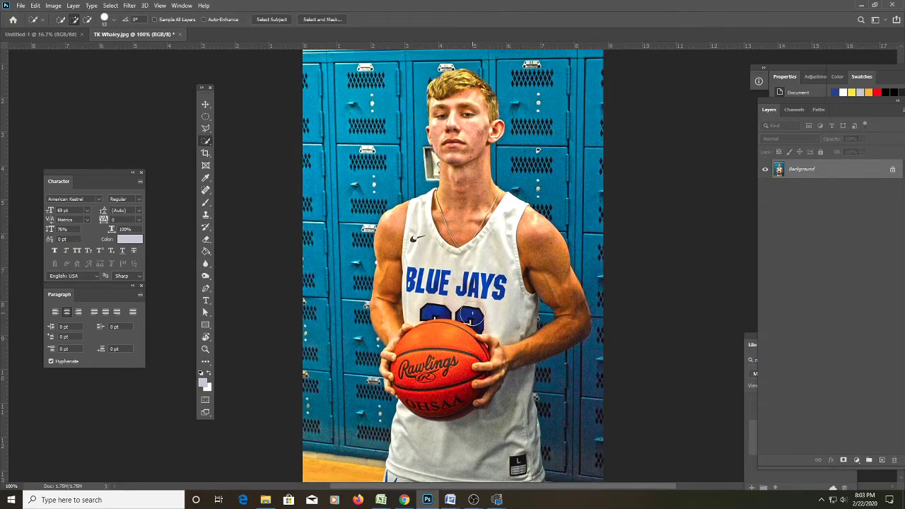
pyautogui.scroll(1, 380, 359)
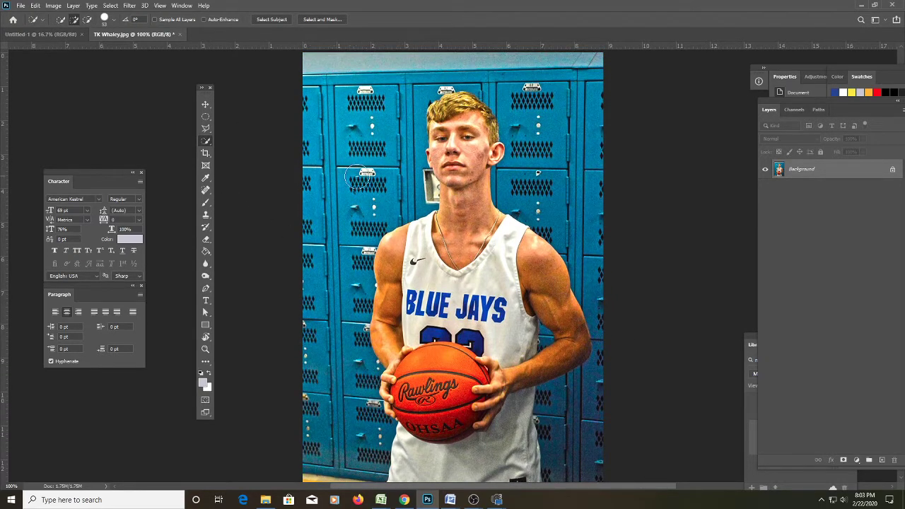
pyautogui.moveTo(328, 212)
pyautogui.mouseDown()
pyautogui.moveTo(316, 170)
pyautogui.moveTo(333, 142)
pyautogui.moveTo(362, 134)
pyautogui.moveTo(380, 164)
pyautogui.moveTo(370, 171)
pyautogui.moveTo(409, 182)
pyautogui.mouseUp()
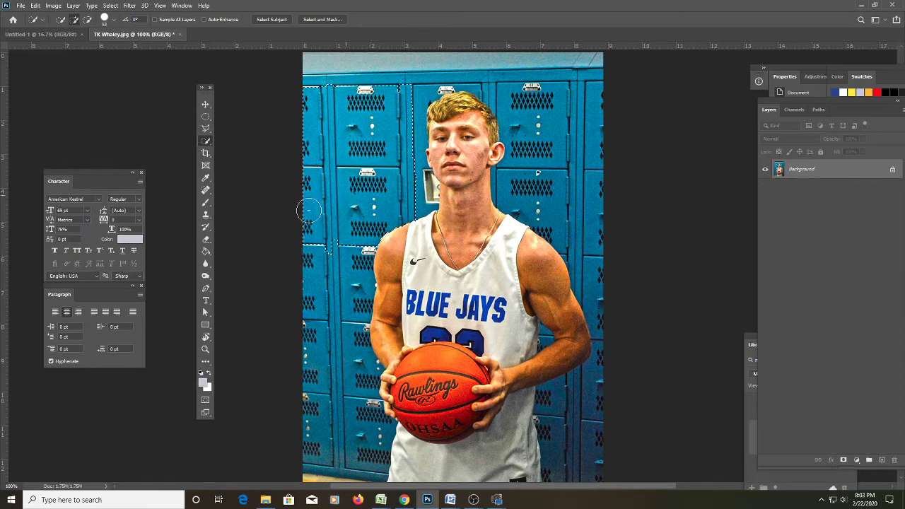
pyautogui.press('m')
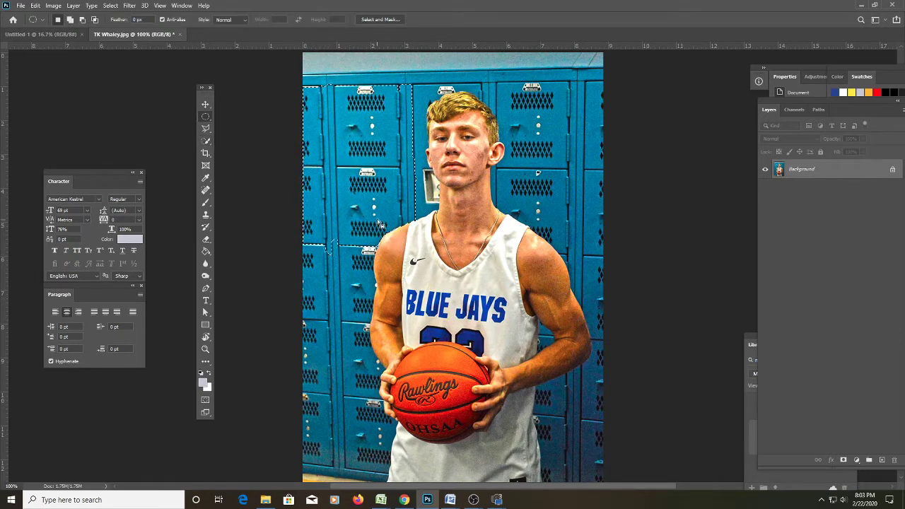
pyautogui.rightClick(373, 219)
pyautogui.click(396, 224)
pyautogui.click(205, 105)
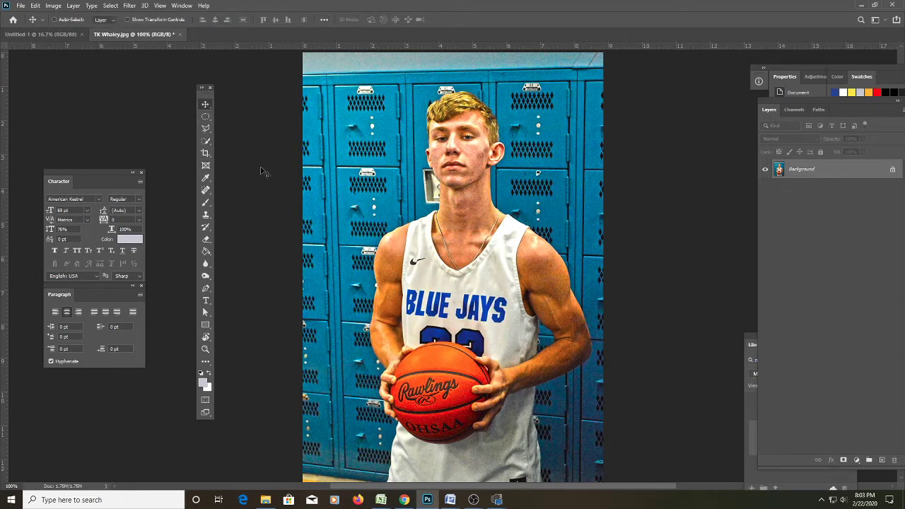
pyautogui.press('w')
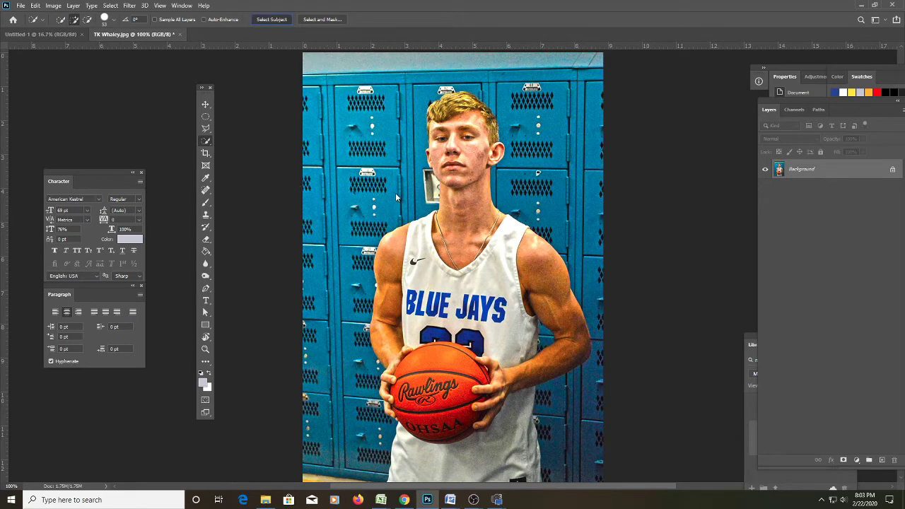
pyautogui.click(271, 19)
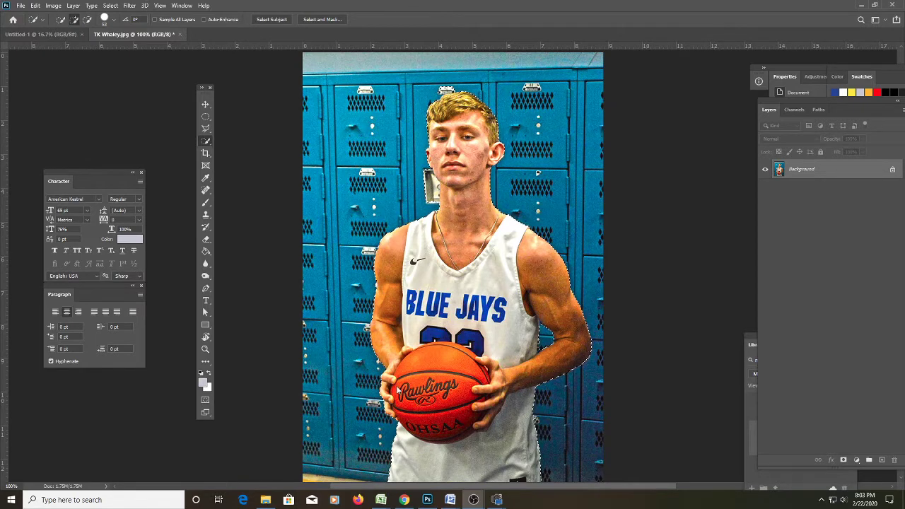
pyautogui.scroll(-3, 398, 389)
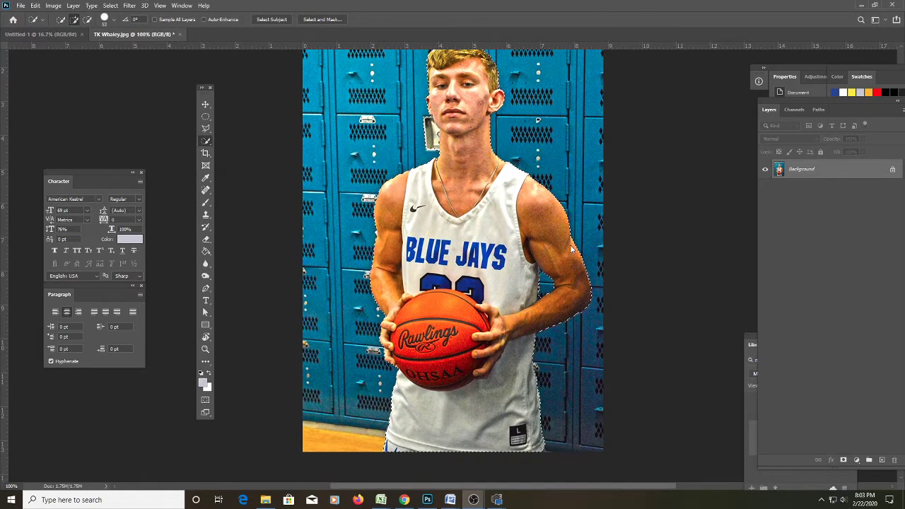
pyautogui.scroll(3, 570, 233)
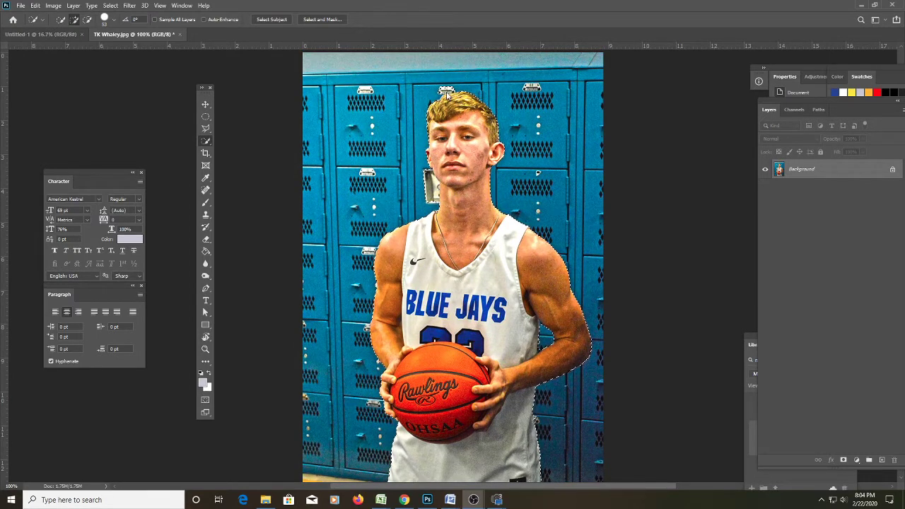
pyautogui.scroll(-1, 611, 367)
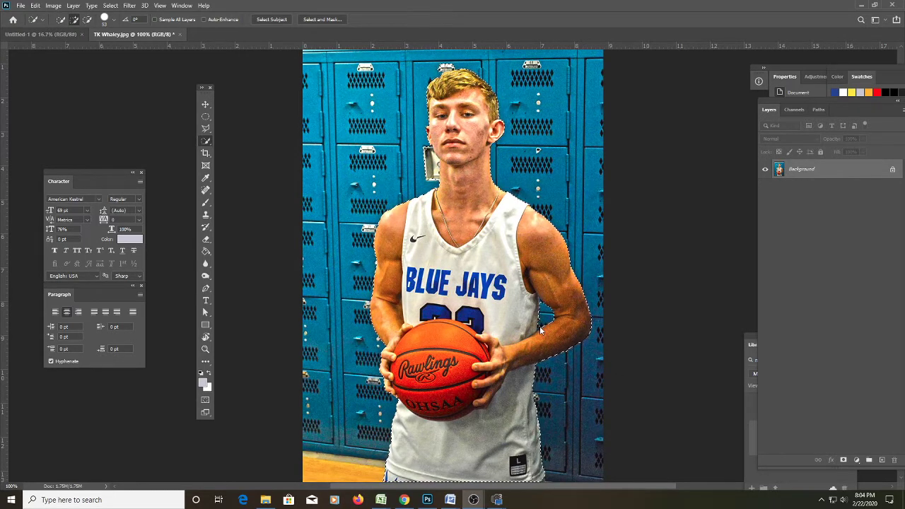
pyautogui.scroll(2, 445, 302)
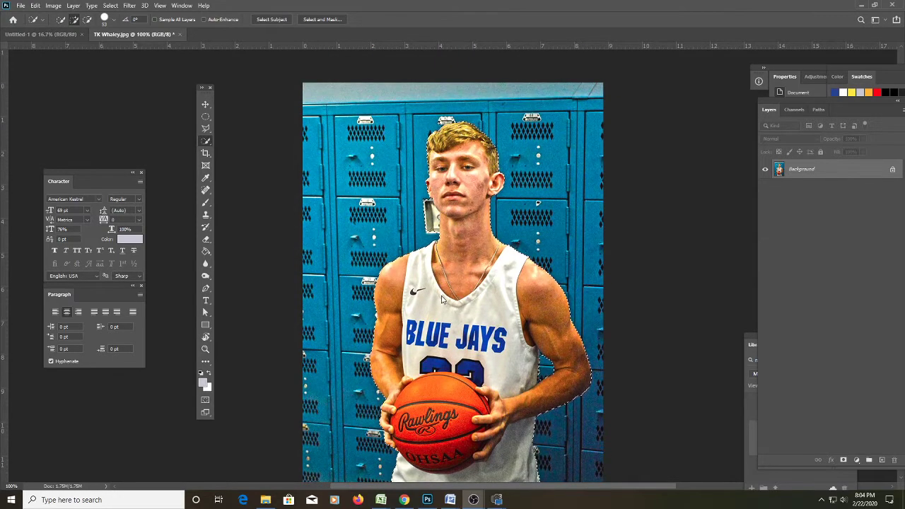
pyautogui.scroll(-4, 442, 300)
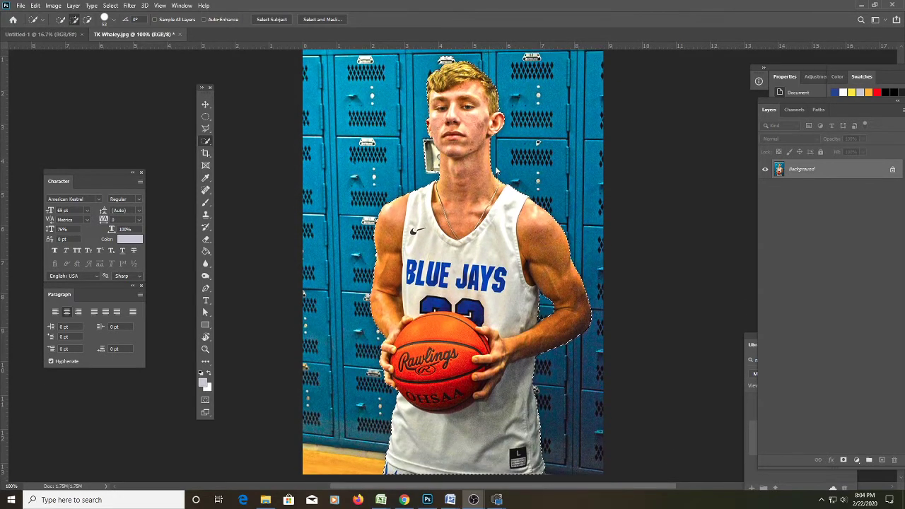
pyautogui.press('z')
pyautogui.click(495, 172)
pyautogui.click(471, 195)
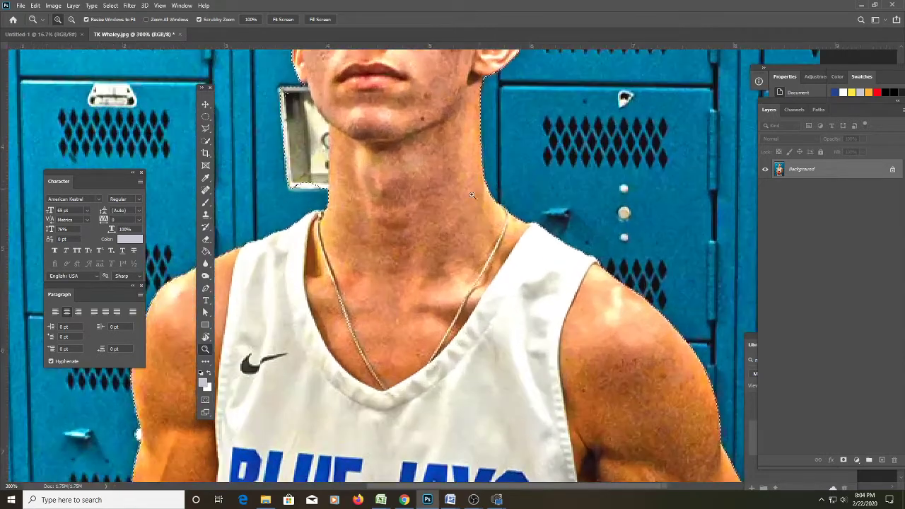
pyautogui.moveTo(471, 195); pyautogui.dragTo(421, 265)
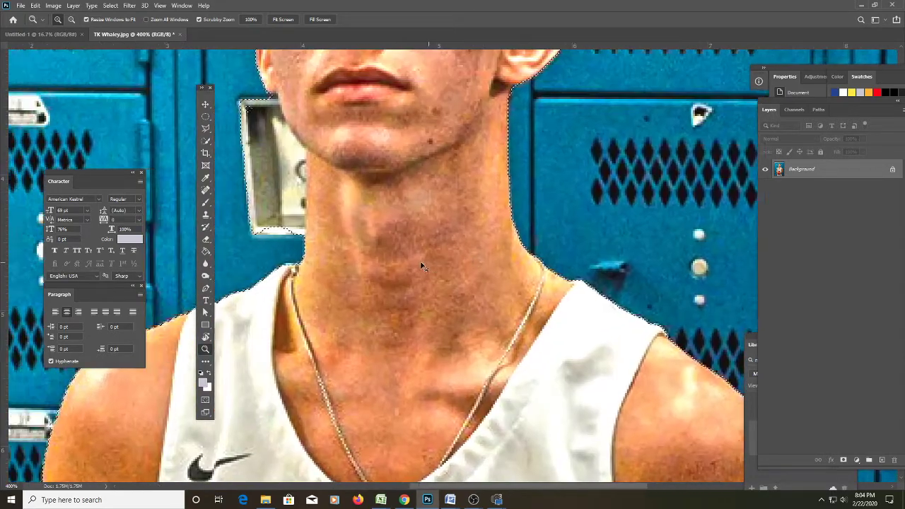
pyautogui.scroll(5, 421, 266)
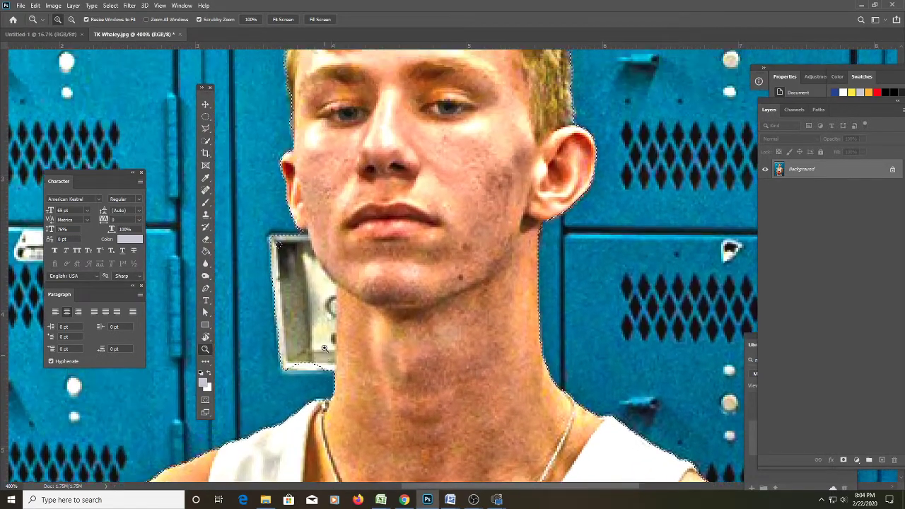
pyautogui.scroll(6, 325, 348)
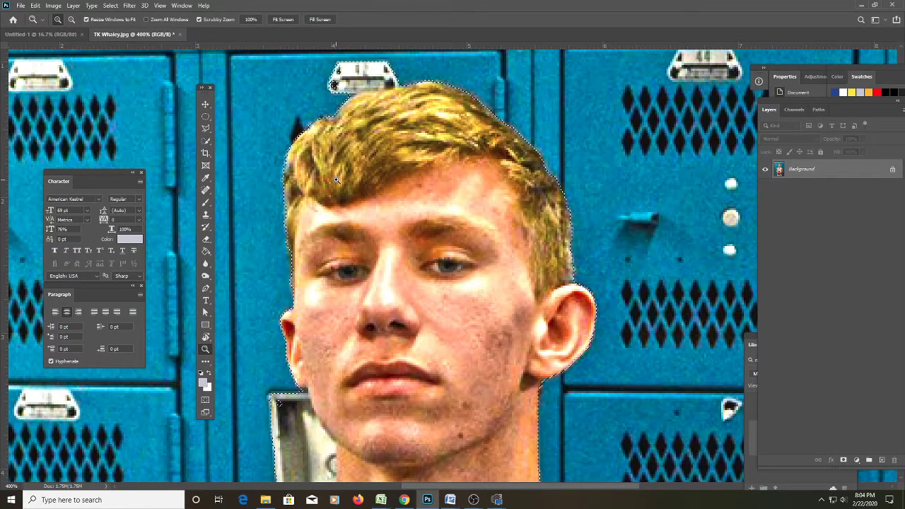
pyautogui.press('m')
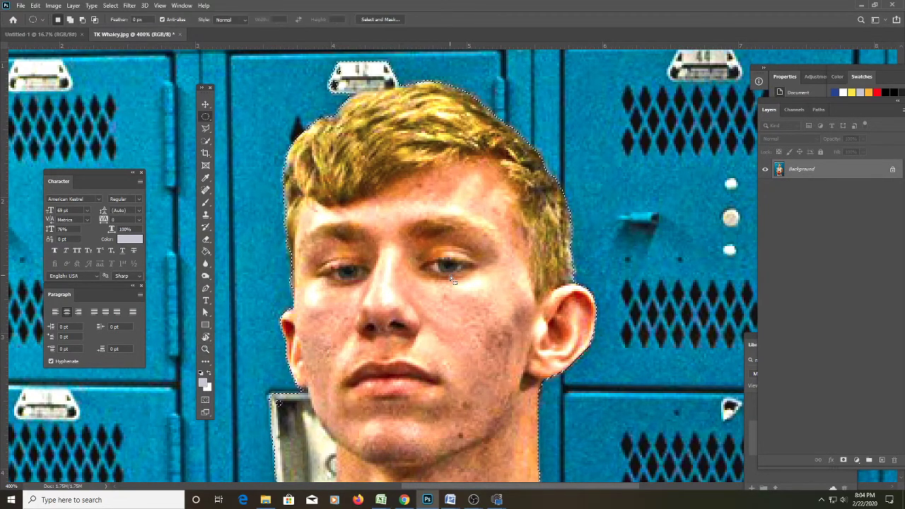
# Copy the selected player to a new Layer 1 and hide the Background layer.
pyautogui.rightClick(380, 203)
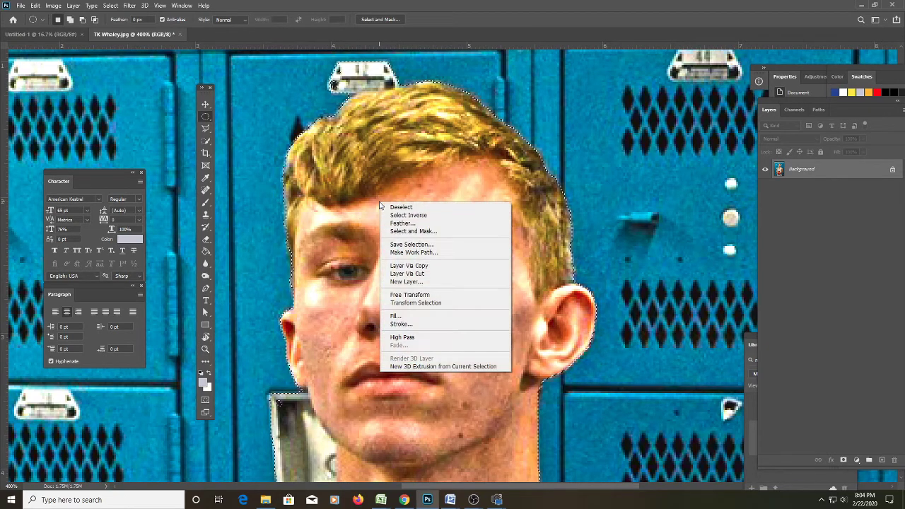
pyautogui.click(445, 267)
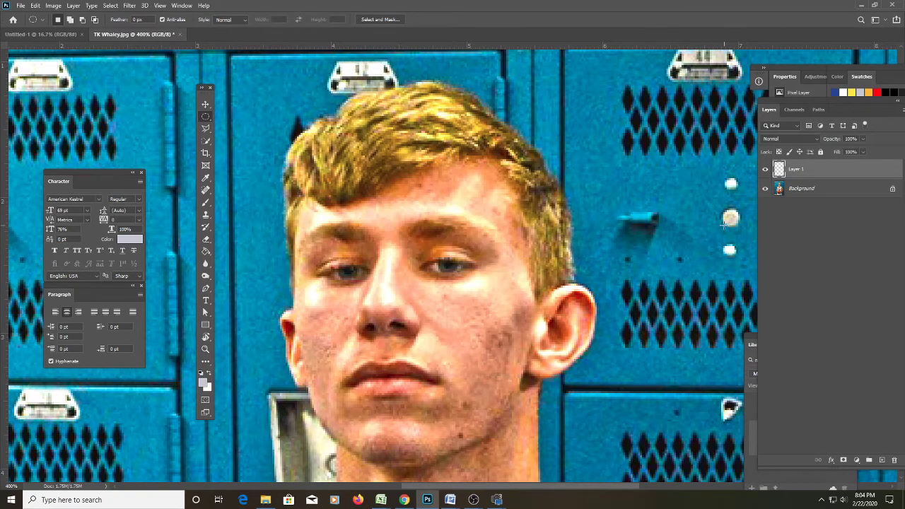
pyautogui.click(764, 189)
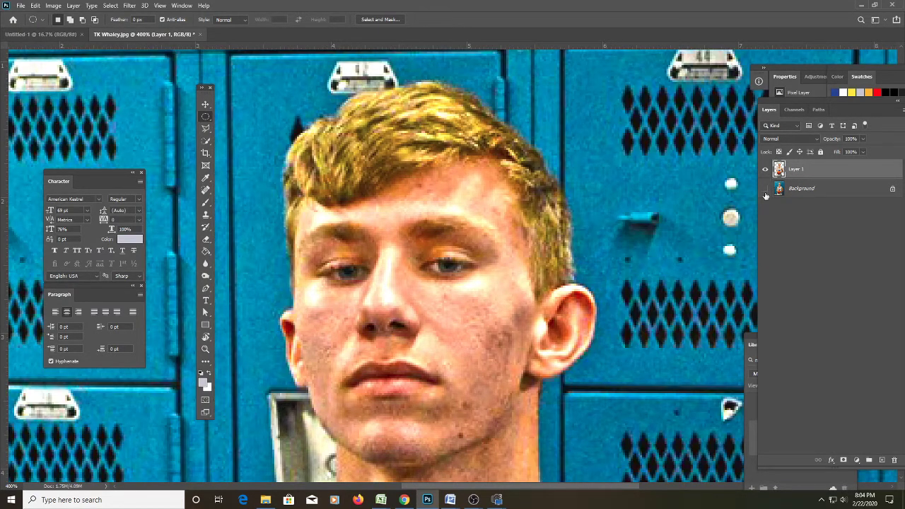
pyautogui.click(765, 195)
# Zoom in on the arm edge to check the cut-out over transparency.
pyautogui.scroll(-2, 536, 274)
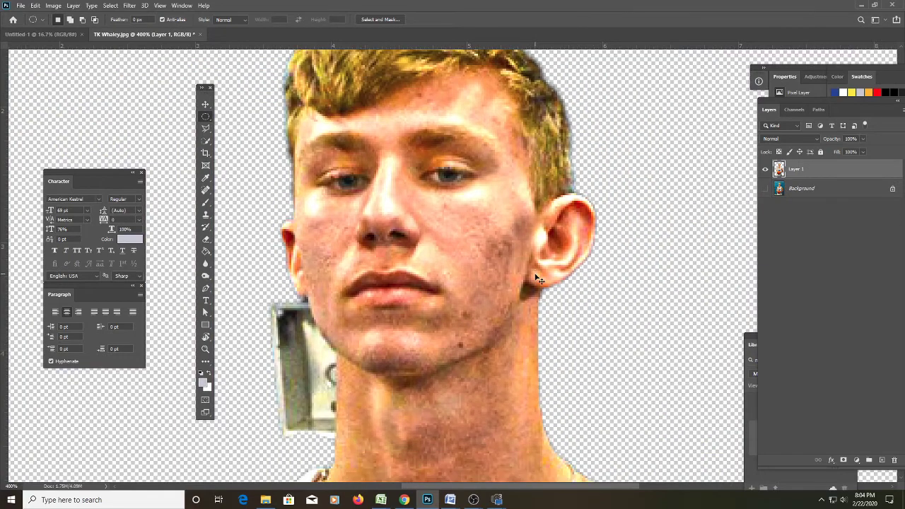
pyautogui.hotkey('ctrl', '0')
pyautogui.press('z')
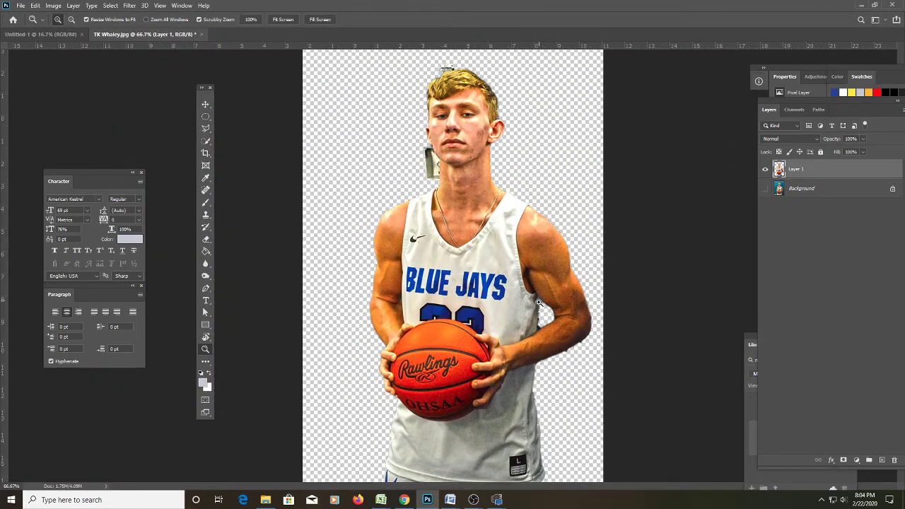
pyautogui.click(538, 303)
pyautogui.scroll(-1, 601, 389)
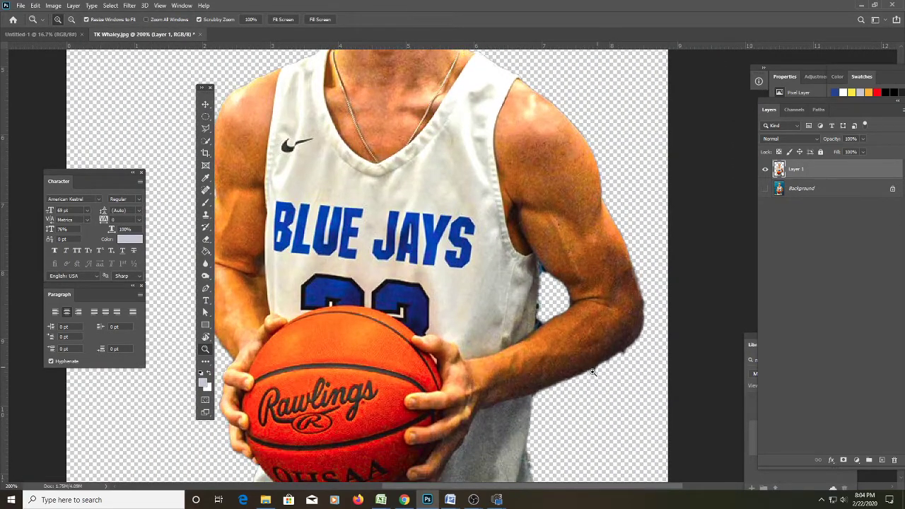
pyautogui.scroll(1, 577, 192)
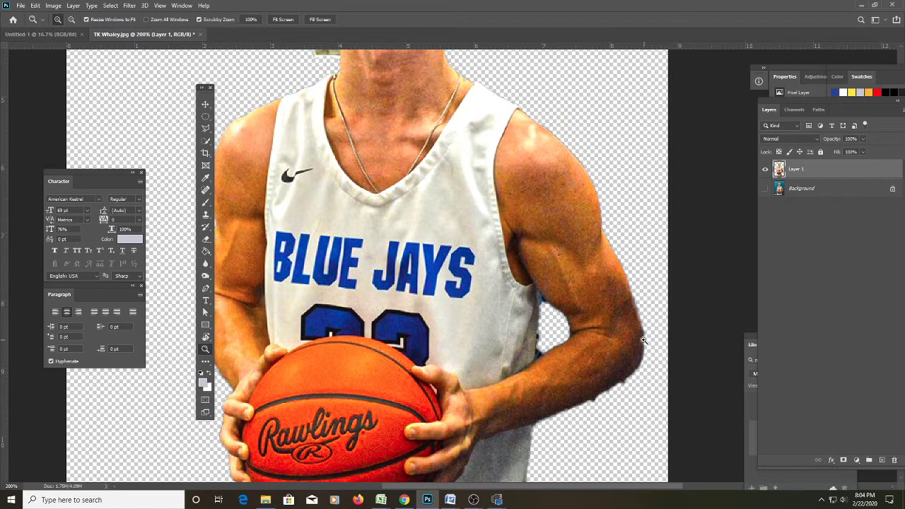
pyautogui.scroll(5, 526, 429)
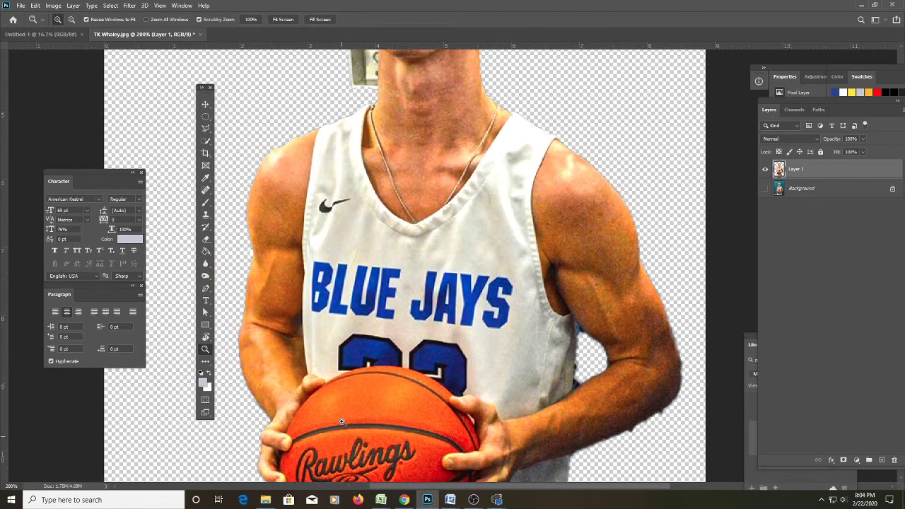
pyautogui.scroll(3, 363, 383)
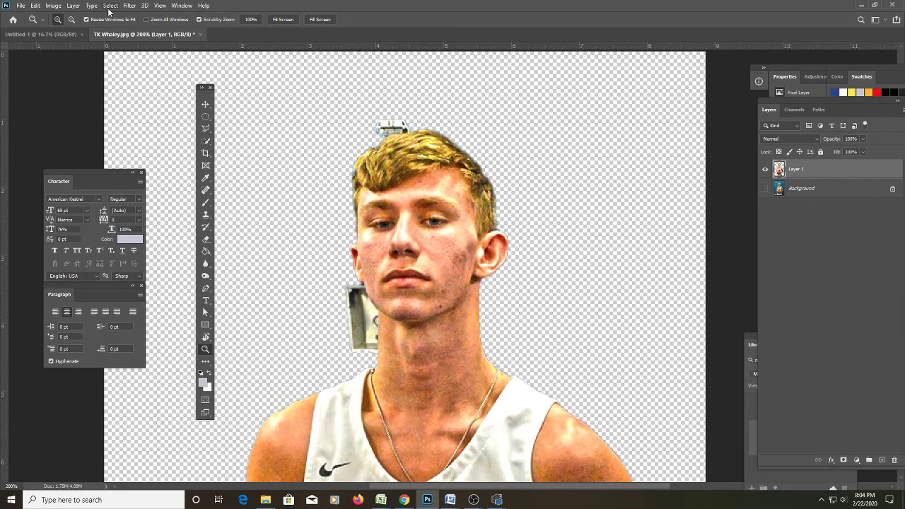
# Reload the saved player selection and zoom in on the neck and paper piece.
pyautogui.click(110, 6)
pyautogui.click(148, 202)
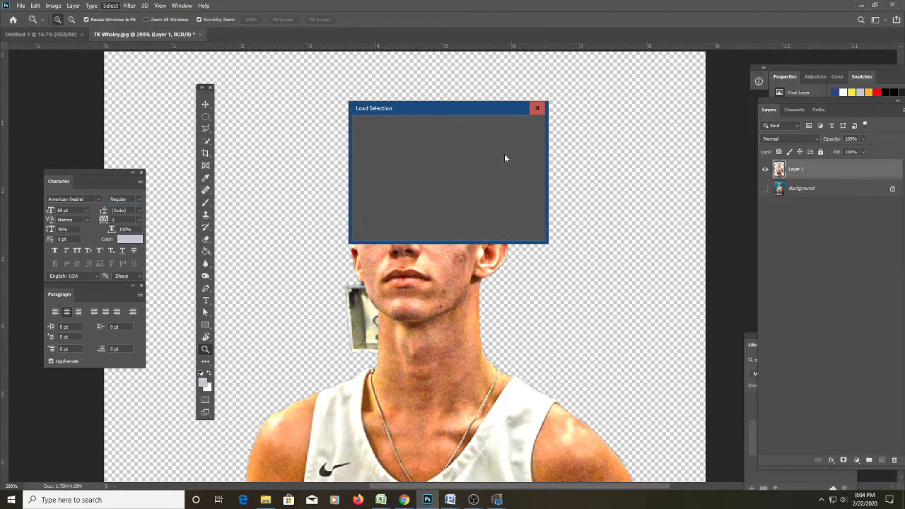
pyautogui.click(525, 131)
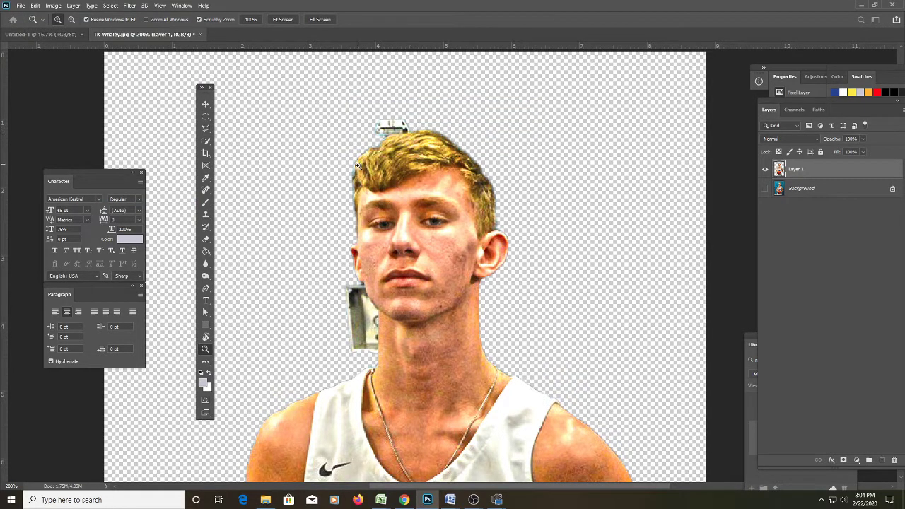
pyautogui.scroll(-2, 481, 371)
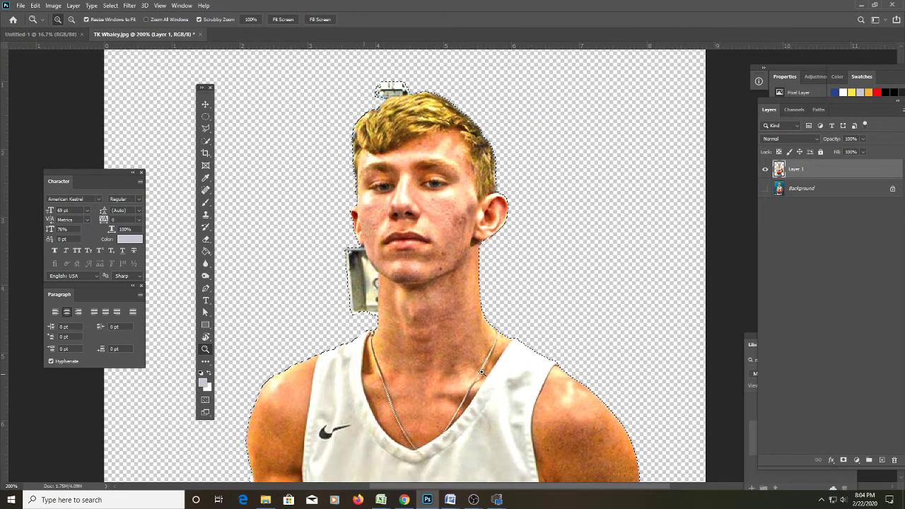
pyautogui.click(403, 322)
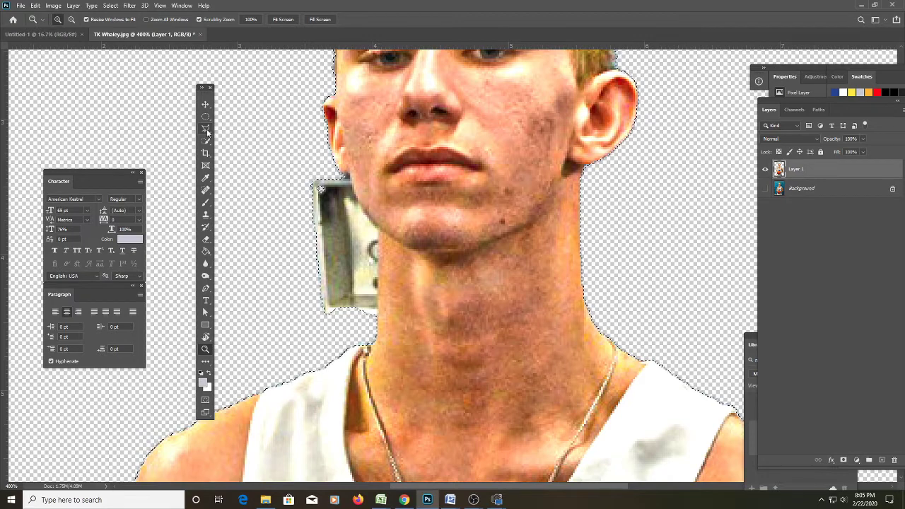
# Switch to the Polygonal Lasso and begin an Alt-subtract outline around the paper piece.
pyautogui.click(206, 129)
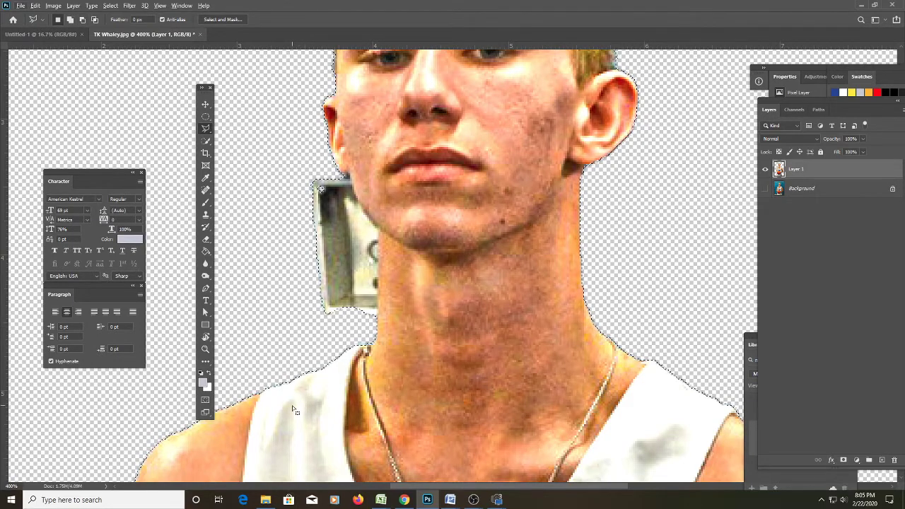
pyautogui.press('alt')
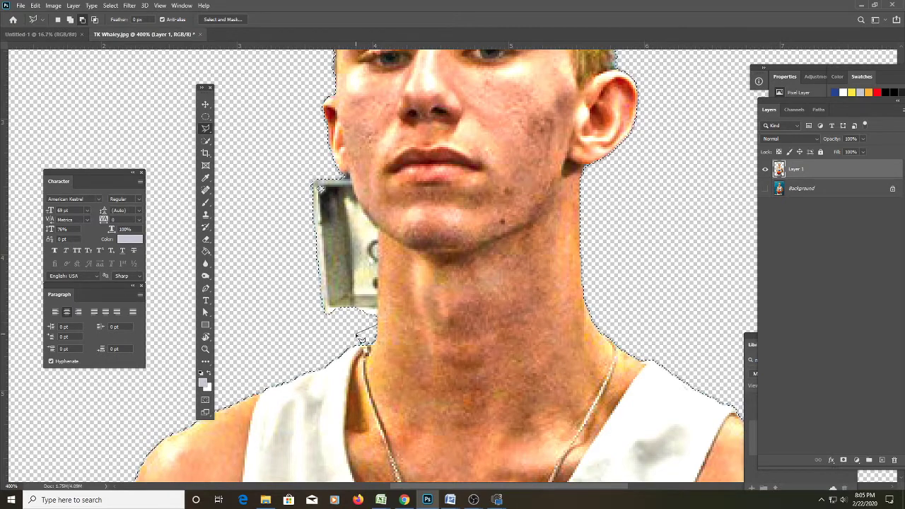
pyautogui.press('alt')
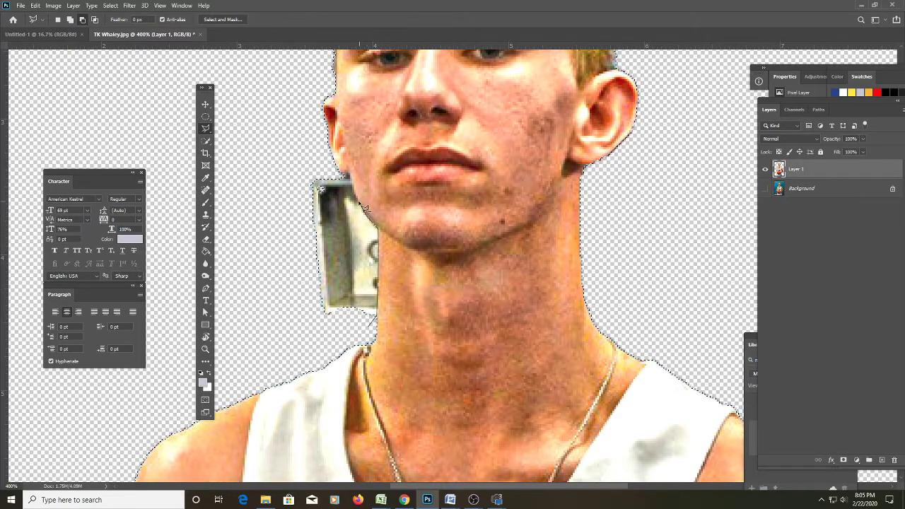
pyautogui.keyDown('alt'); pyautogui.click(340, 176); pyautogui.keyUp('alt')
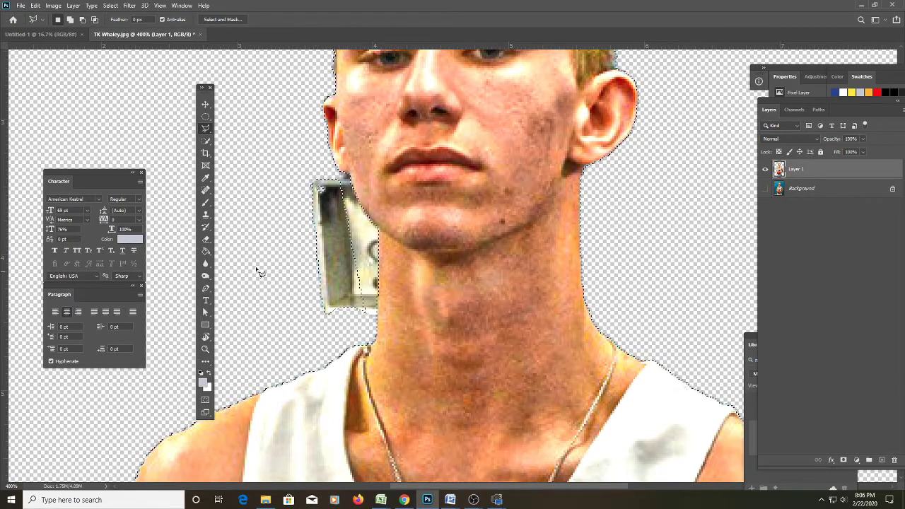
pyautogui.click(232, 281)
pyautogui.click(232, 334)
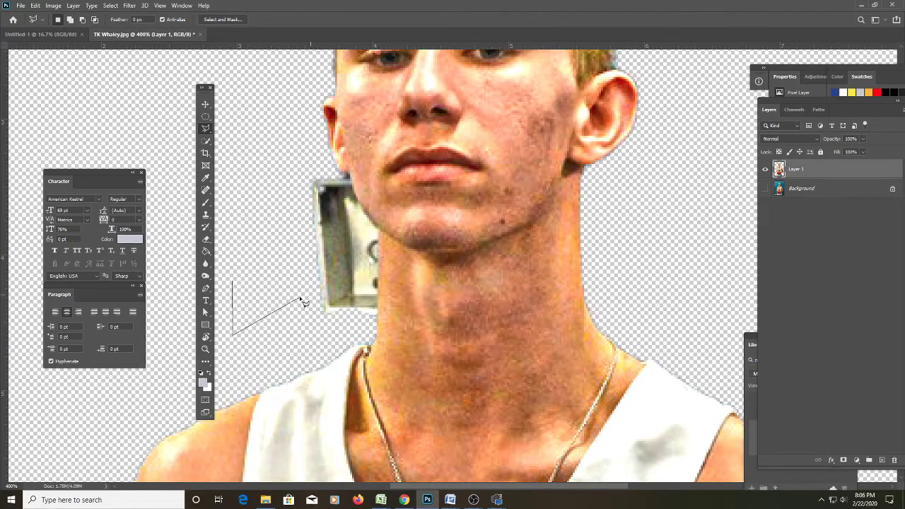
pyautogui.press('Escape')
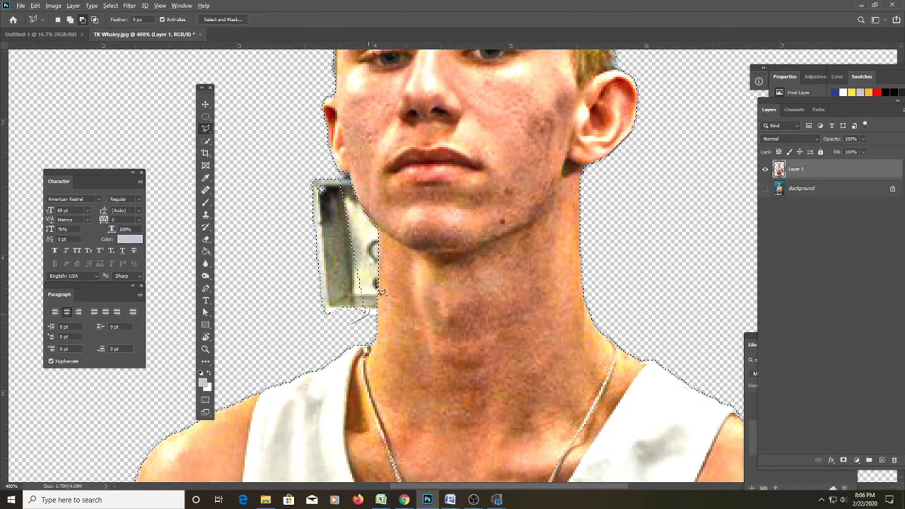
# Close the outline around the paper piece by the neck and drag it above the head.
pyautogui.click(345, 176)
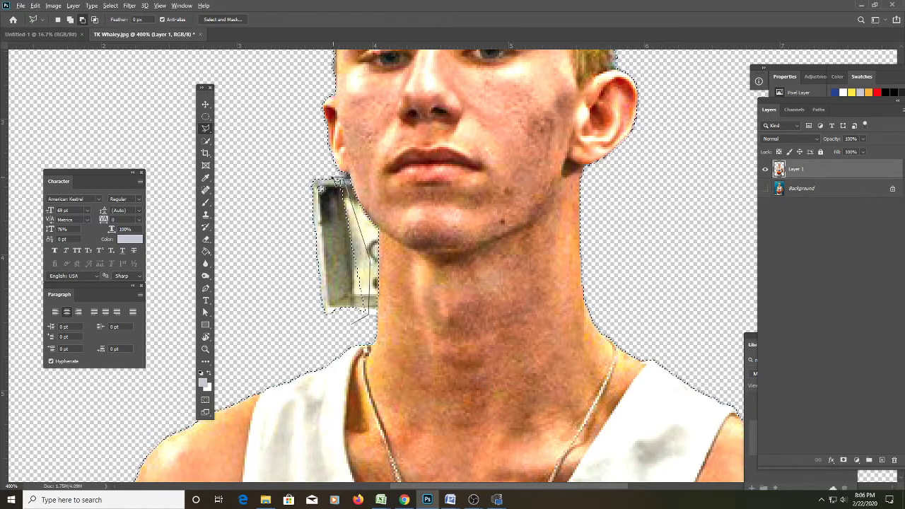
pyautogui.click(309, 177)
pyautogui.doubleClick(323, 344)
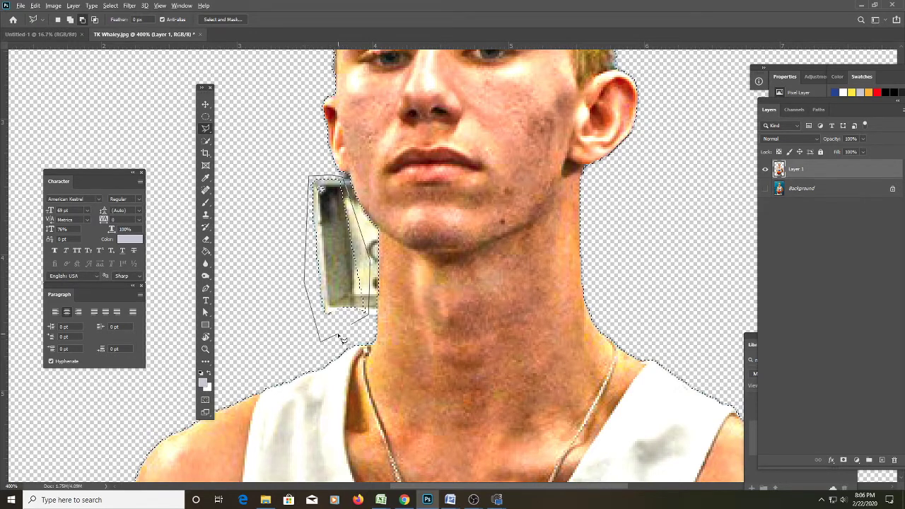
pyautogui.scroll(3, 338, 336)
pyautogui.scroll(5, 332, 396)
pyautogui.moveTo(338, 336); pyautogui.dragTo(378, 173)
# Outline the paper scrap now sitting above the head.
pyautogui.click(373, 178)
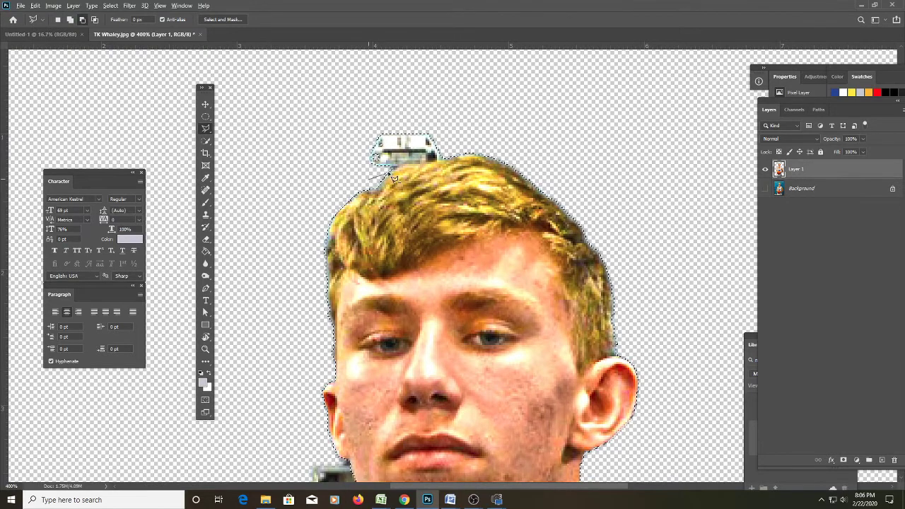
pyautogui.click(407, 171)
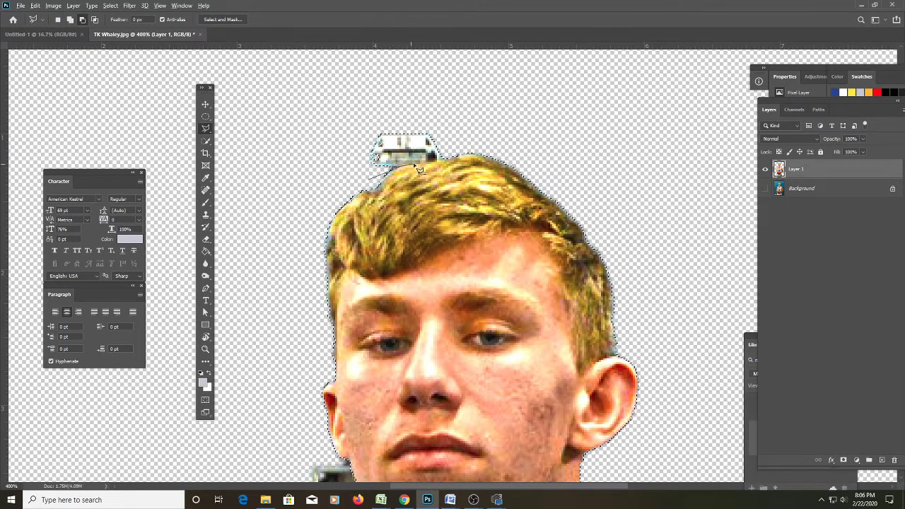
pyautogui.click(452, 154)
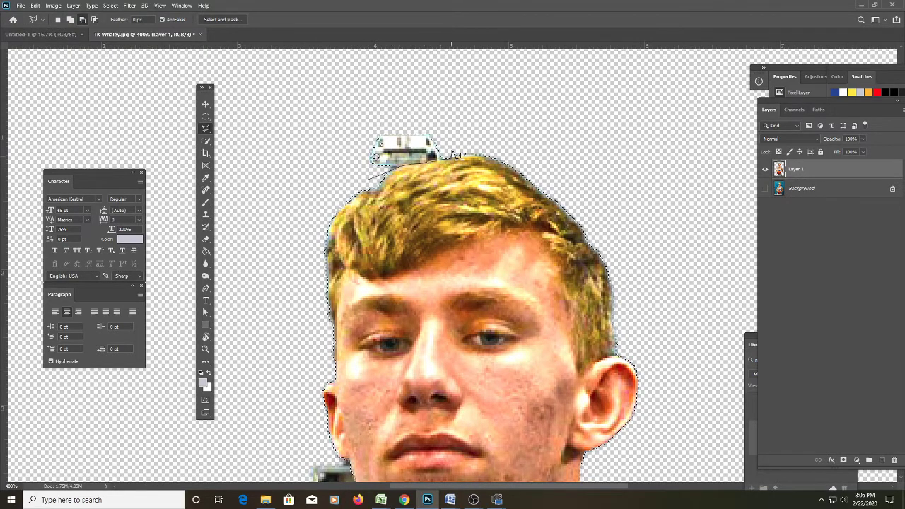
pyautogui.click(448, 111)
pyautogui.click(373, 107)
pyautogui.doubleClick(345, 162)
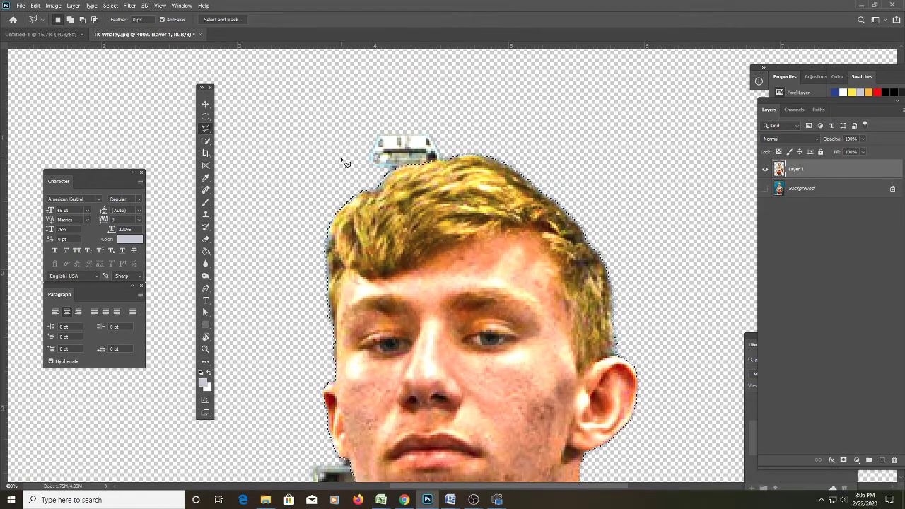
pyautogui.scroll(-3, 354, 170)
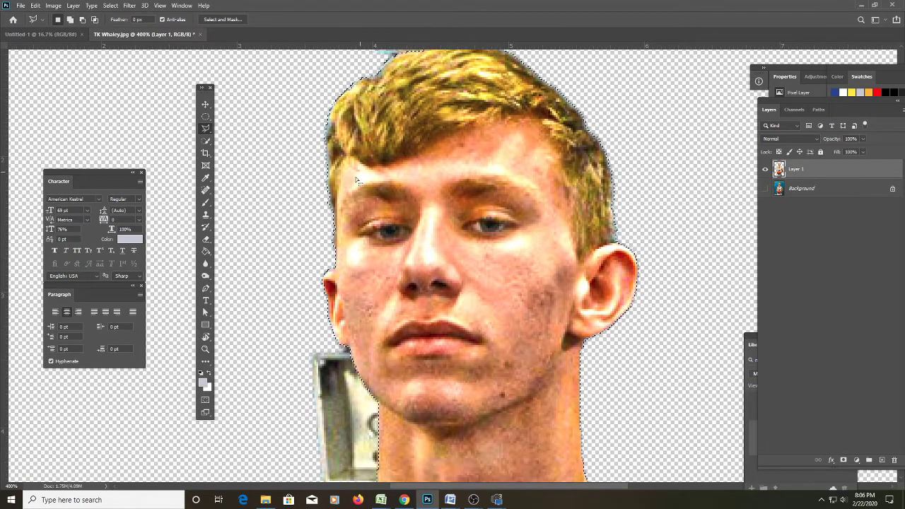
# Subtract background from the selection around the hair, ear, left arm and armpit.
pyautogui.press('alt')
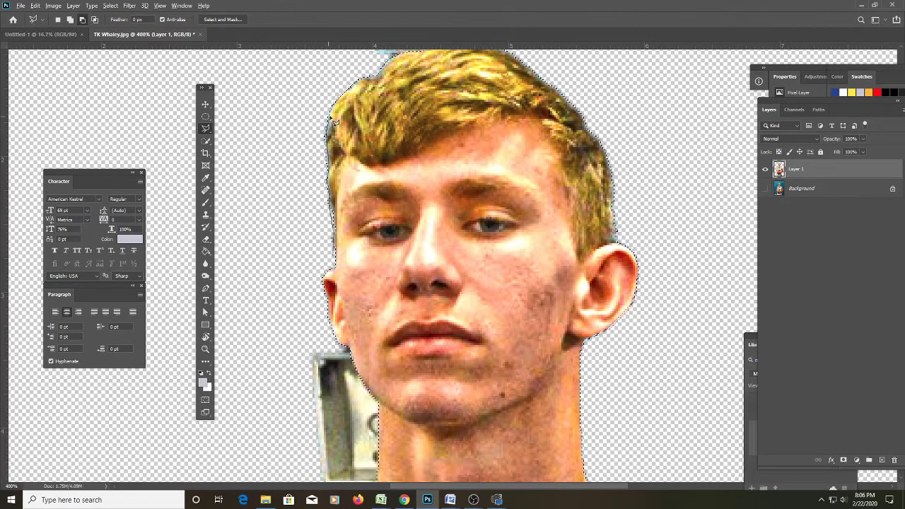
pyautogui.click(330, 103)
pyautogui.click(294, 116)
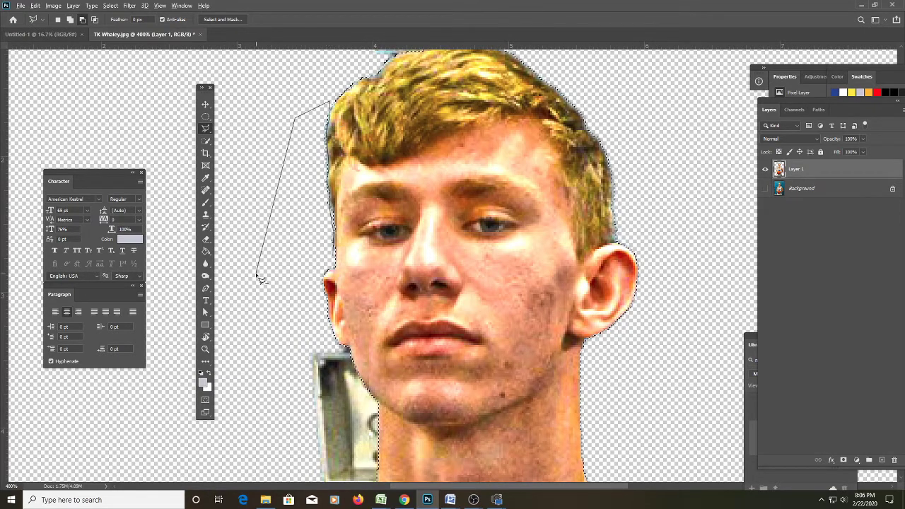
pyautogui.press('Escape')
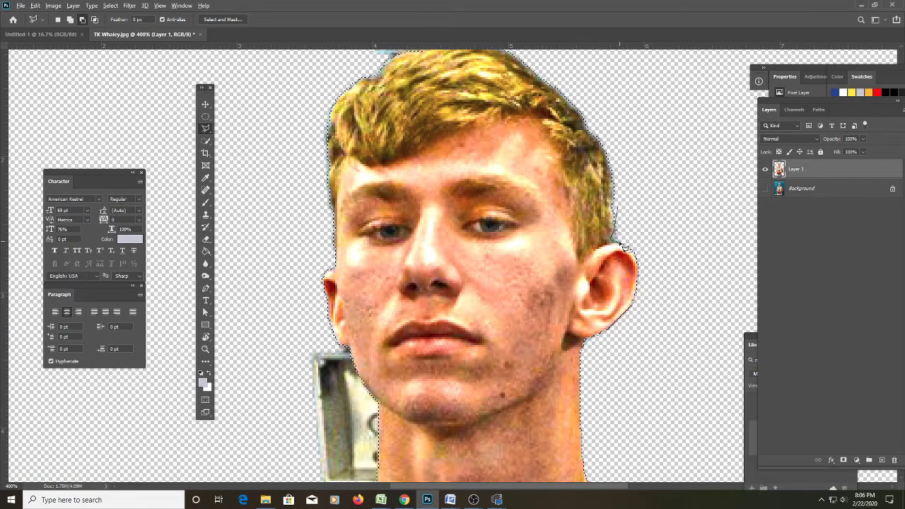
pyautogui.click(613, 242)
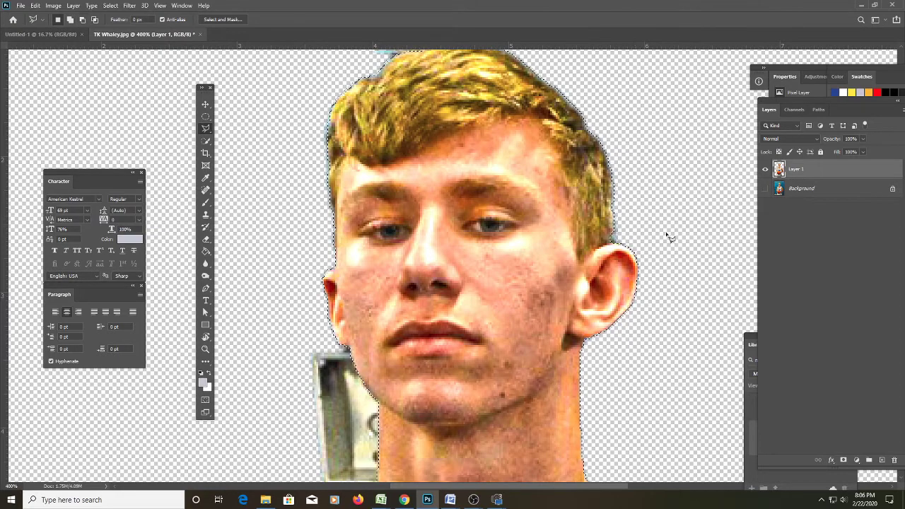
pyautogui.scroll(-5, 665, 237)
pyautogui.scroll(-4, 664, 239)
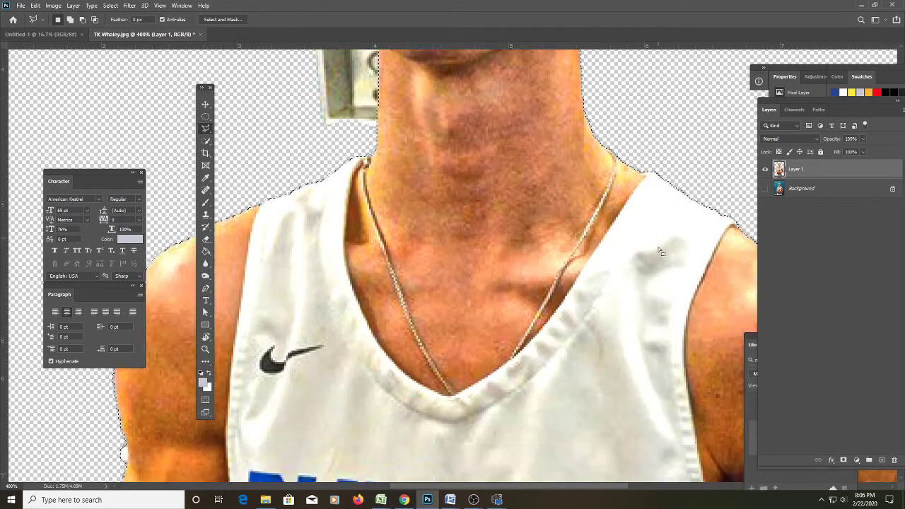
pyautogui.hscroll(-3, 661, 255)
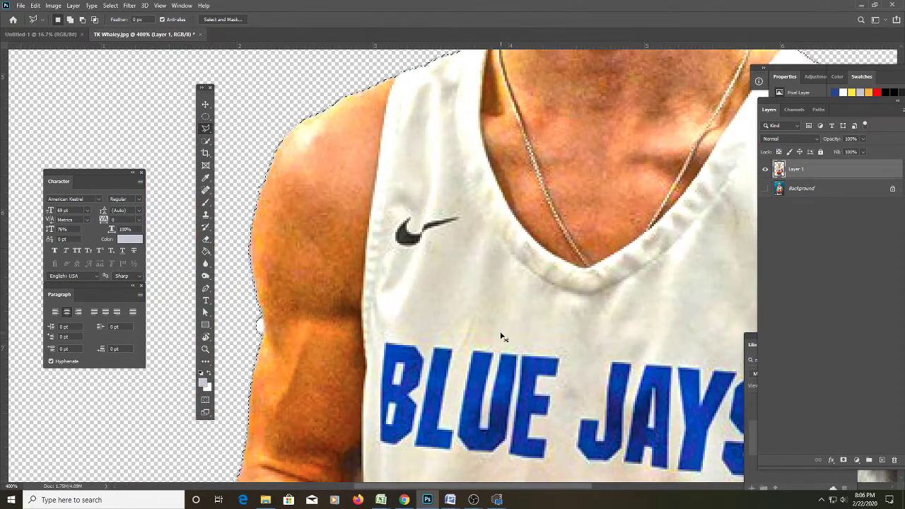
pyautogui.click(291, 299)
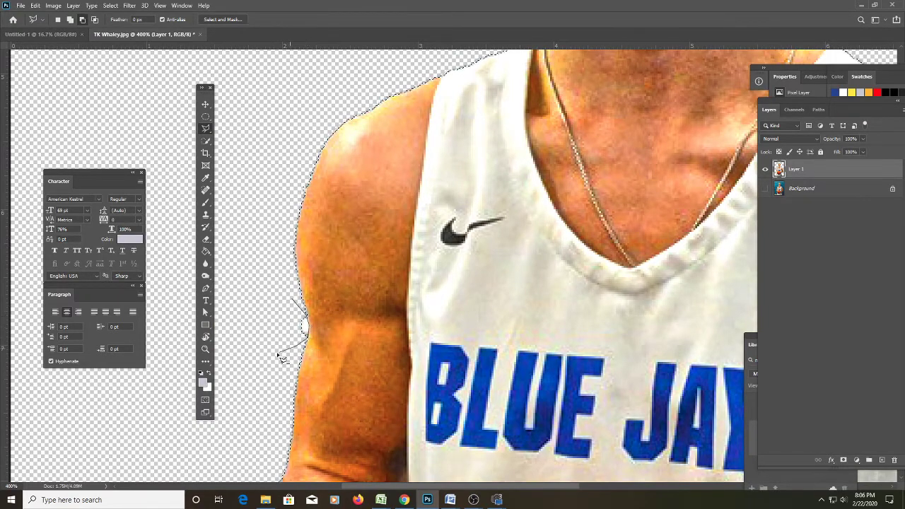
pyautogui.hscroll(3, 269, 356)
pyautogui.hscroll(8, 269, 353)
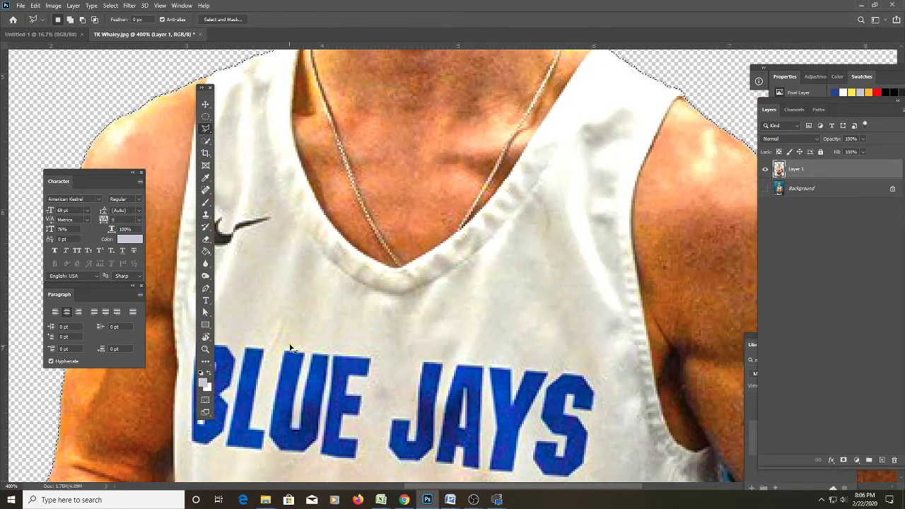
pyautogui.scroll(-3, 309, 338)
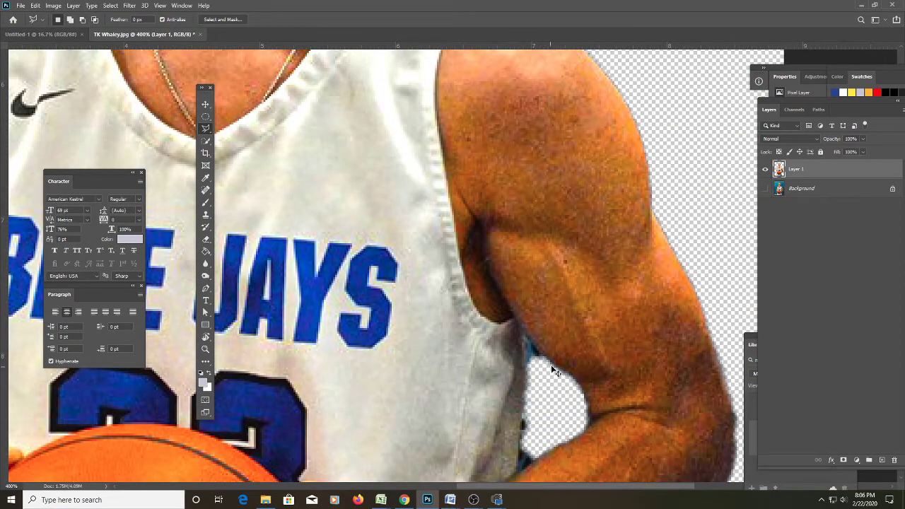
pyautogui.doubleClick(544, 359)
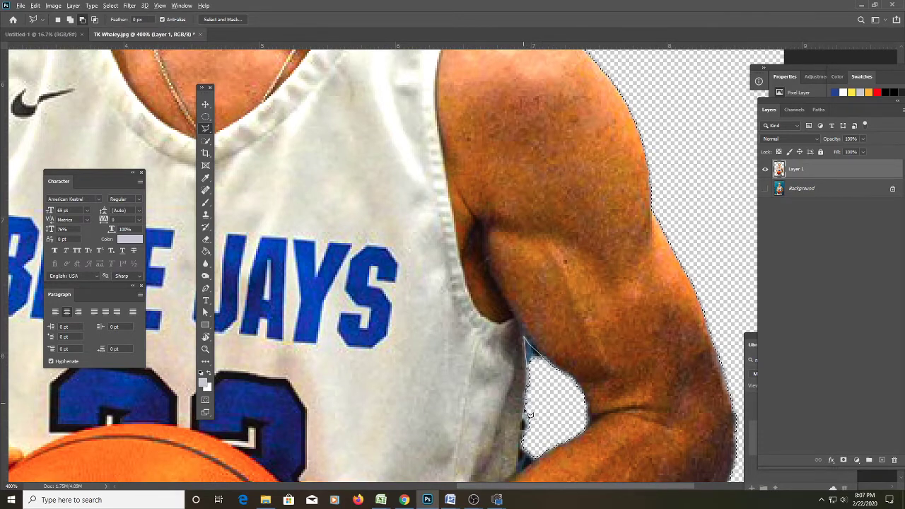
# Trim the background inside the right arm and below the forearm's lower edge.
pyautogui.click(521, 470)
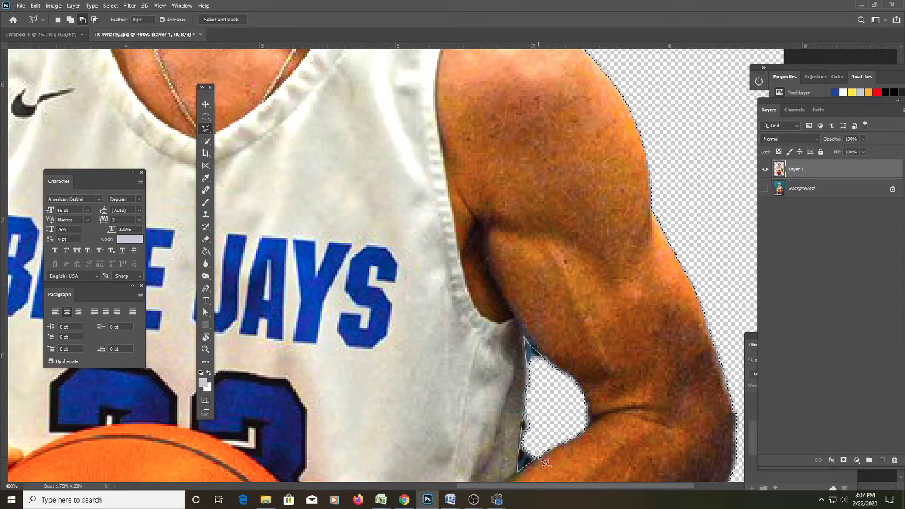
pyautogui.scroll(-2, 557, 422)
pyautogui.scroll(-6, 559, 420)
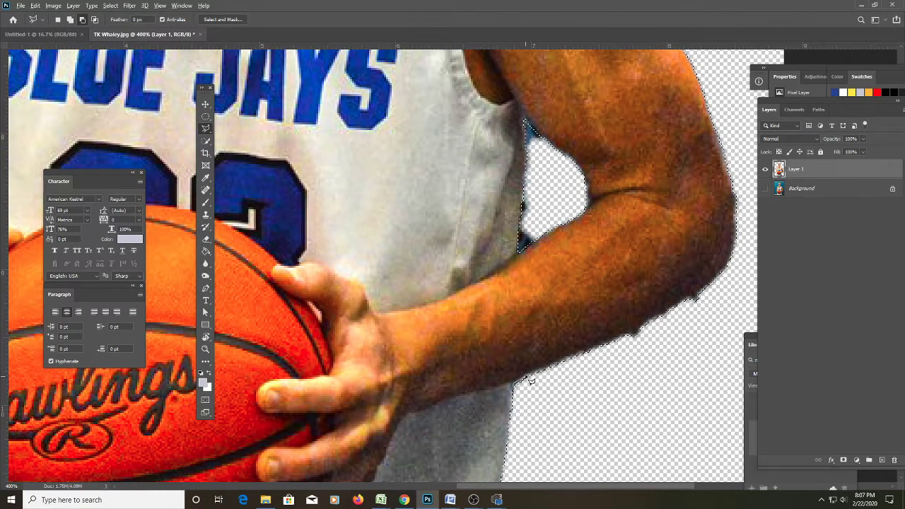
pyautogui.click(569, 357)
pyautogui.click(624, 335)
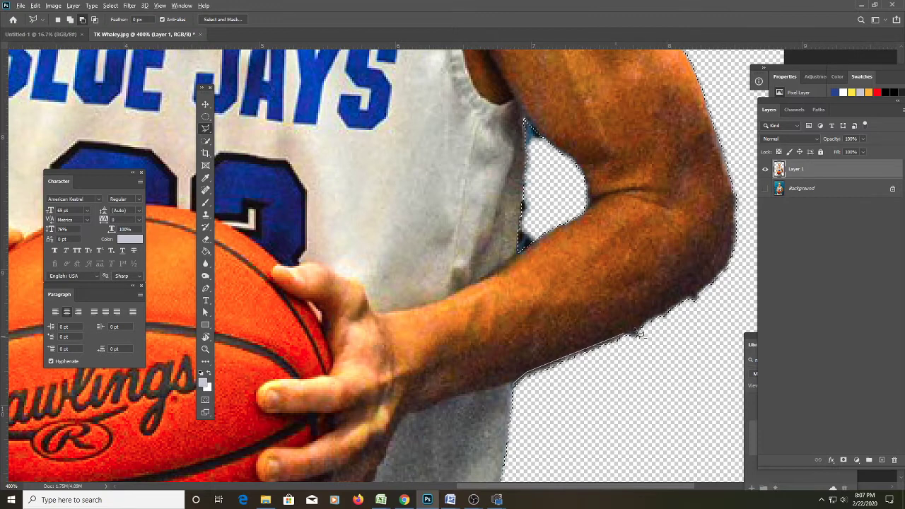
pyautogui.click(638, 330)
pyautogui.click(734, 255)
pyautogui.click(744, 288)
pyautogui.click(673, 400)
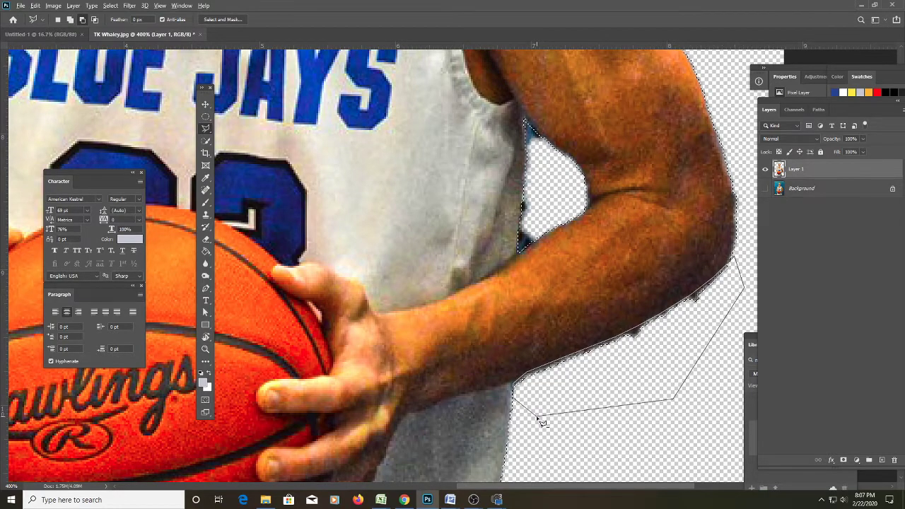
pyautogui.click(538, 418)
pyautogui.hotkey('ctrl', '1')
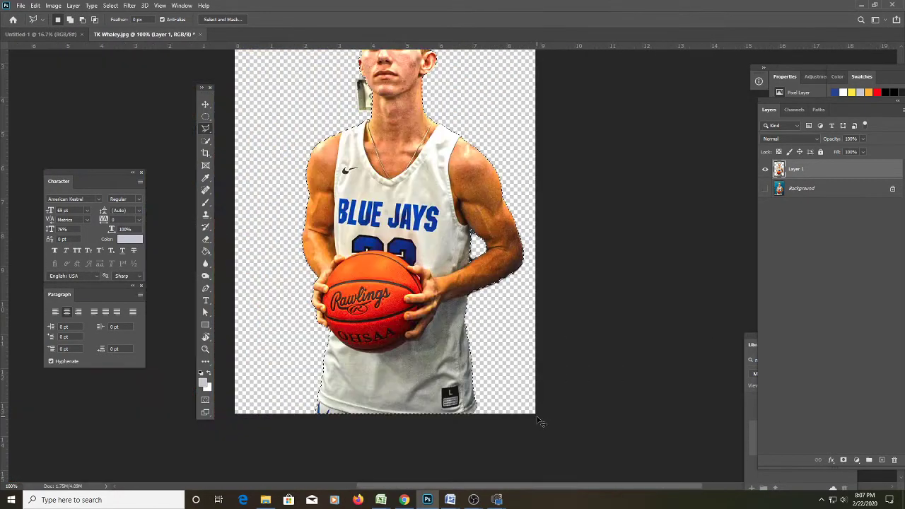
# Zoom to 200% on the player's jersey and switch to the Quick Selection tool.
pyautogui.scroll(1, 512, 415)
pyautogui.press('z')
pyautogui.click(367, 243)
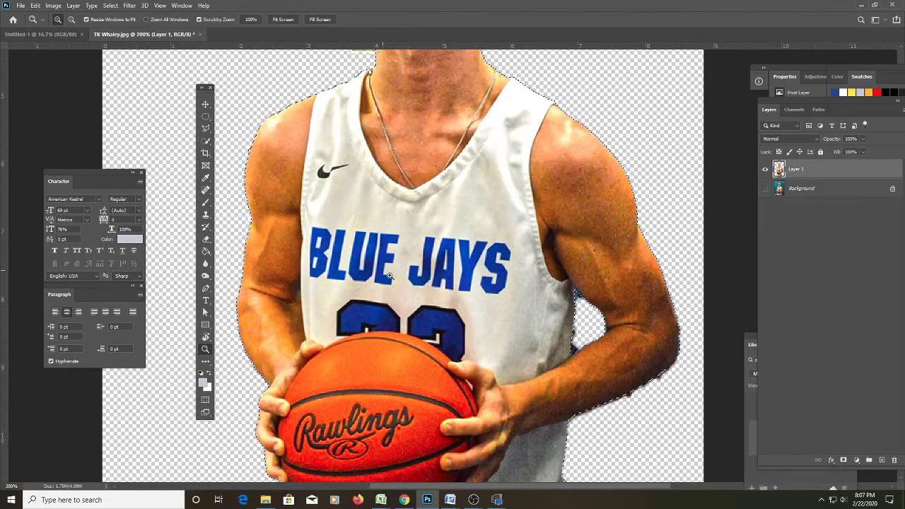
pyautogui.scroll(1, 382, 265)
pyautogui.scroll(-2, 395, 281)
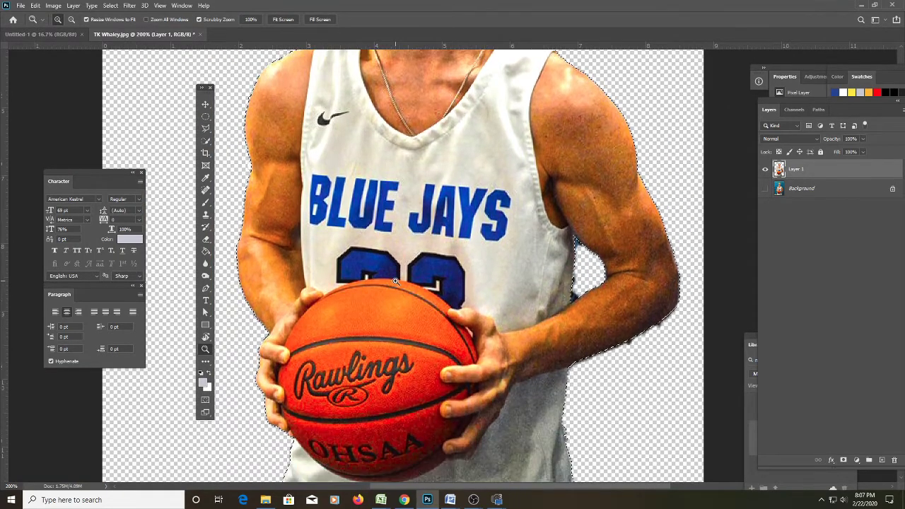
pyautogui.scroll(4, 397, 285)
pyautogui.scroll(1, 403, 289)
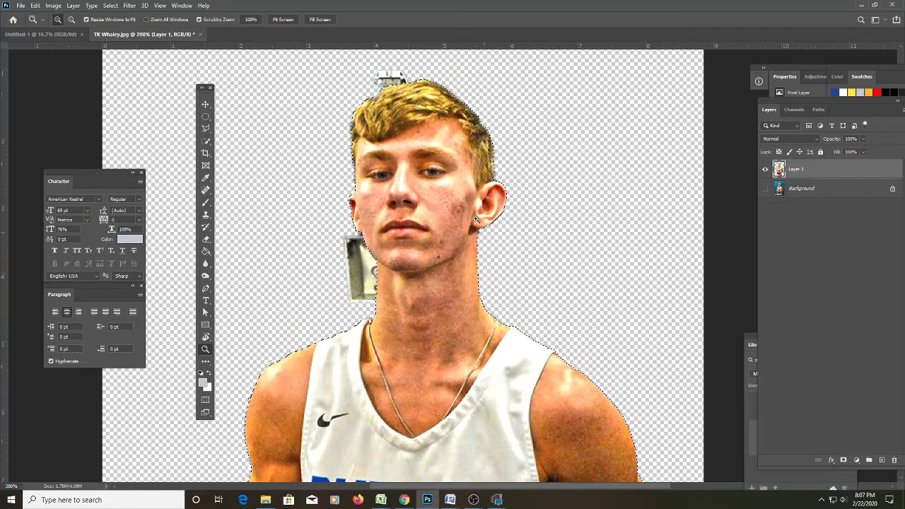
pyautogui.press('w')
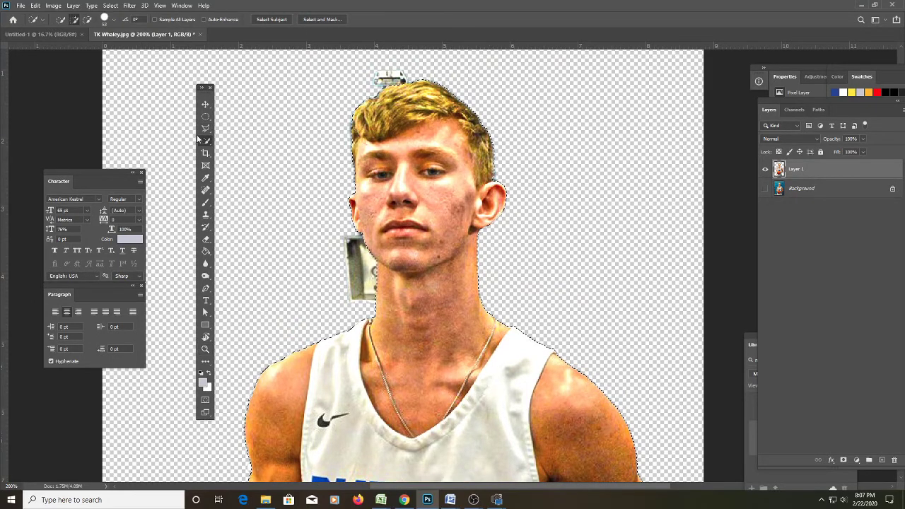
# Refine the selection edge in Select and Mask with Smooth 9 and a 3 px radius.
pyautogui.click(324, 20)
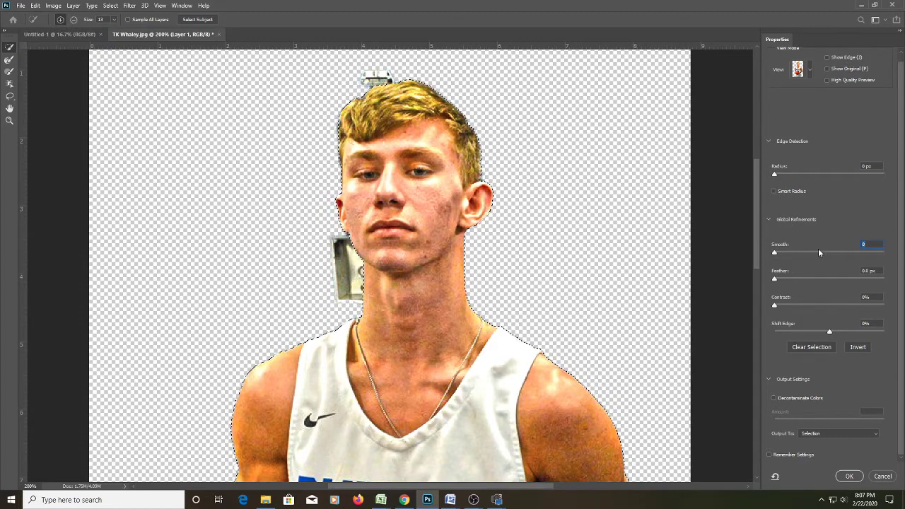
pyautogui.moveTo(775, 253); pyautogui.dragTo(790, 256)
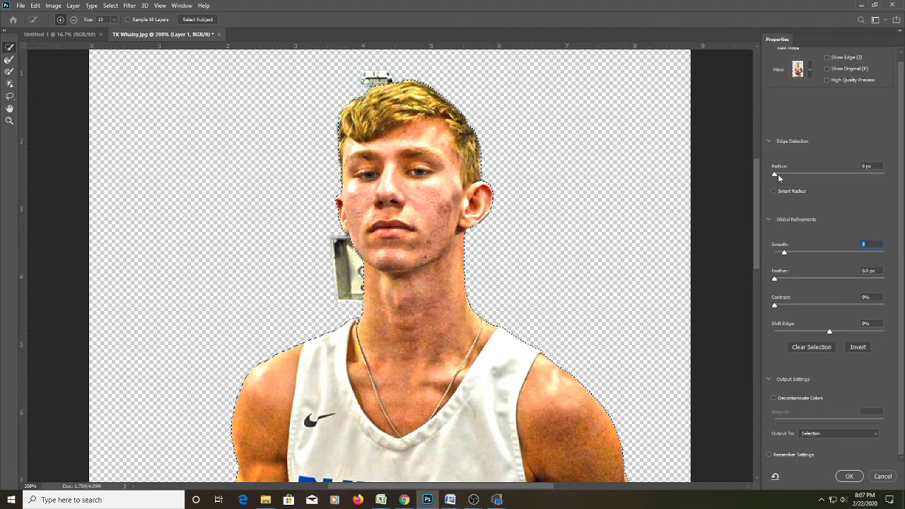
pyautogui.moveTo(782, 176)
pyautogui.mouseDown()
pyautogui.moveTo(807, 177)
pyautogui.moveTo(781, 179)
pyautogui.mouseUp()
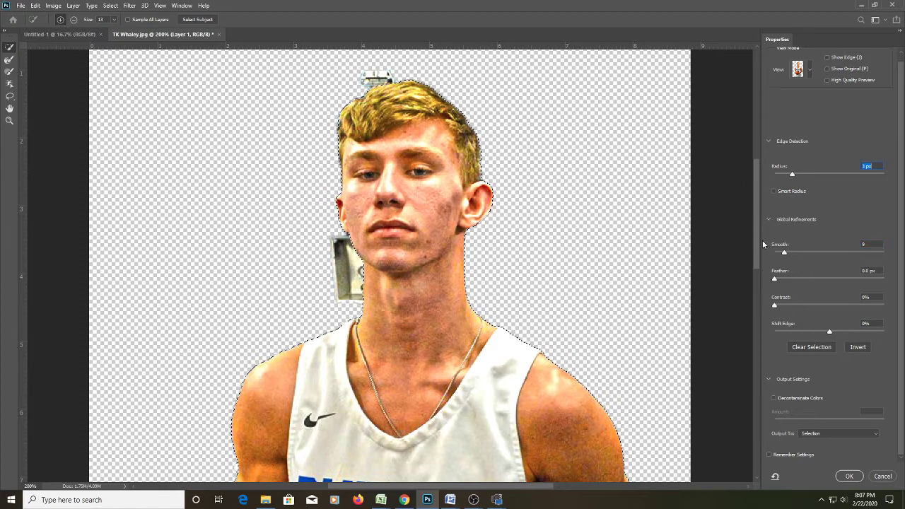
pyautogui.click(851, 482)
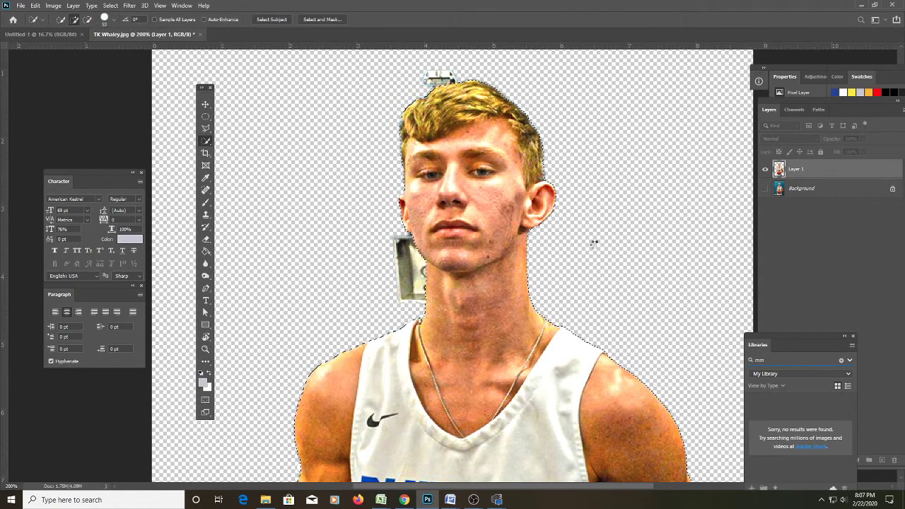
# Zoom out and scroll to check the outline around the player's head, body, basketball and bottom edge.
pyautogui.scroll(-2, 594, 243)
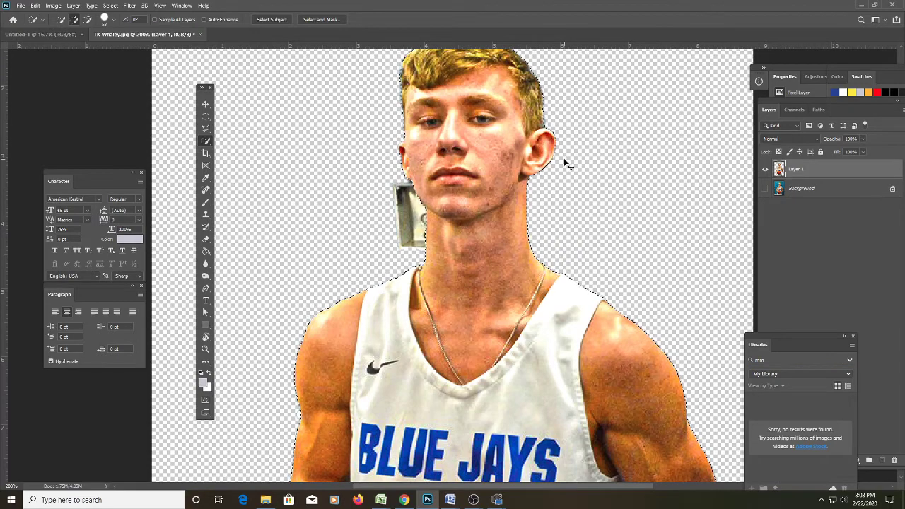
pyautogui.hotkey('ctrl', '-')
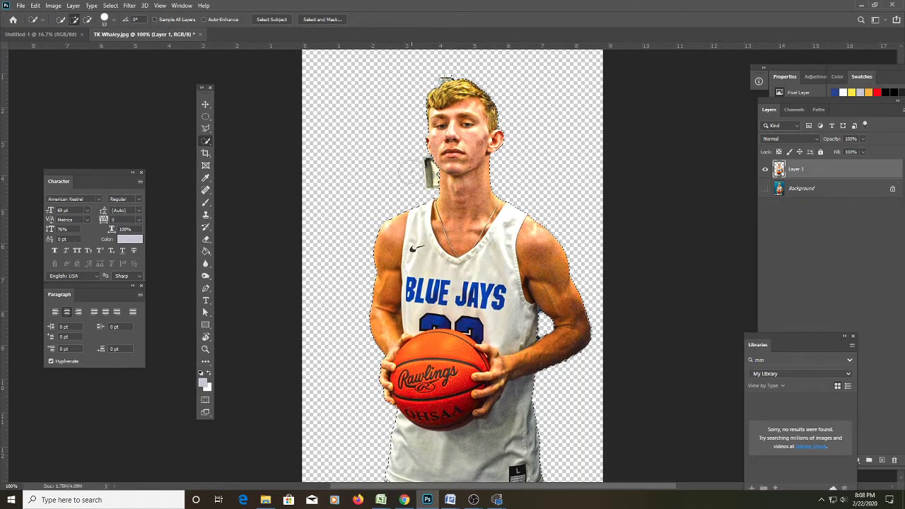
pyautogui.scroll(-2, 448, 457)
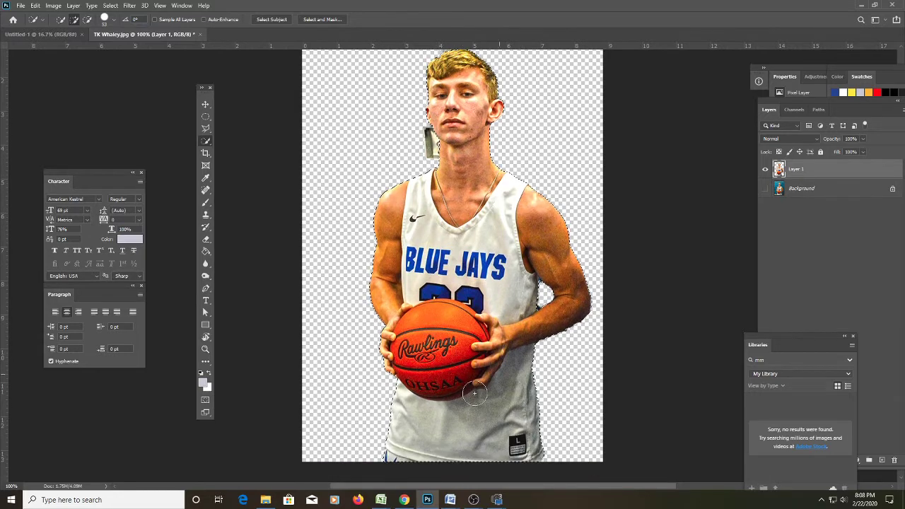
pyautogui.scroll(2, 488, 388)
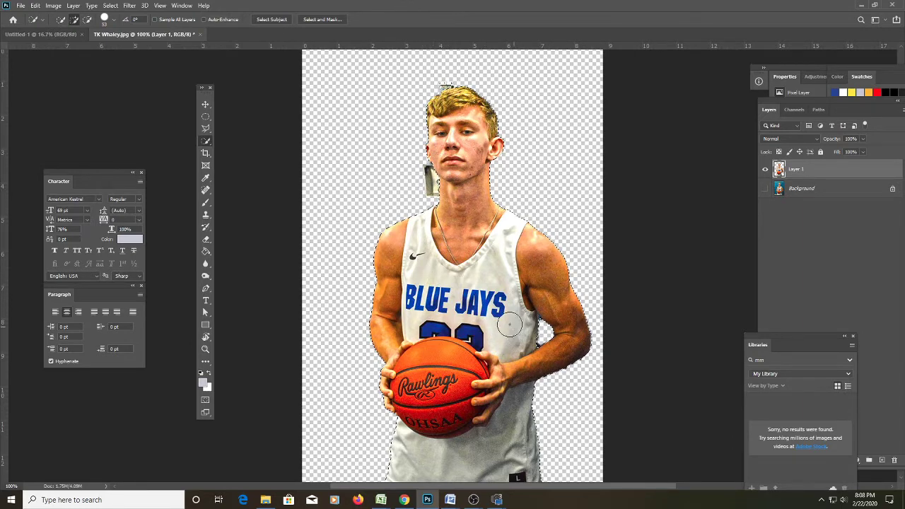
# Invert the selection and delete the leftover grey background scraps beside the player's head.
pyautogui.press('m')
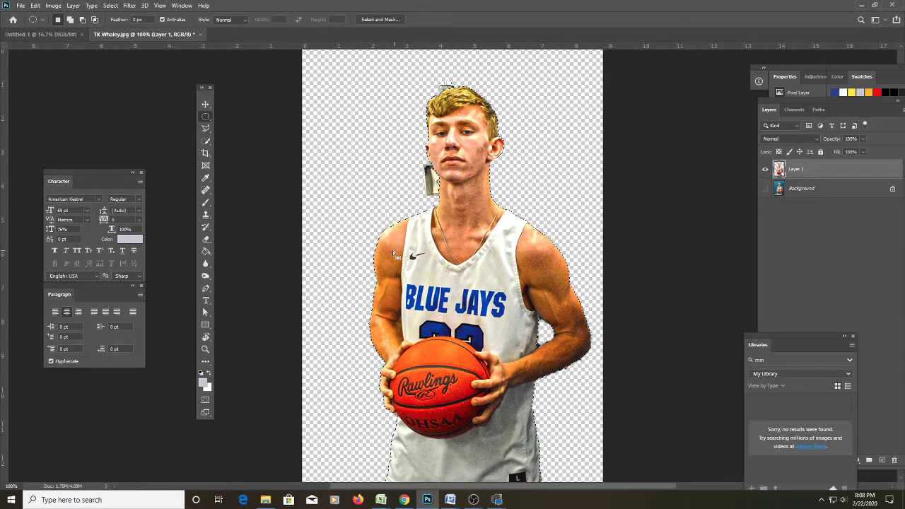
pyautogui.rightClick(357, 204)
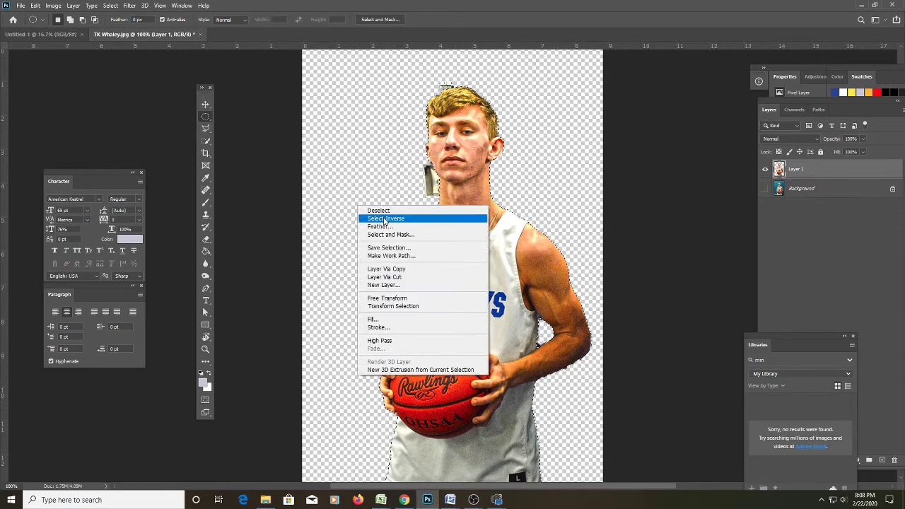
pyautogui.click(385, 220)
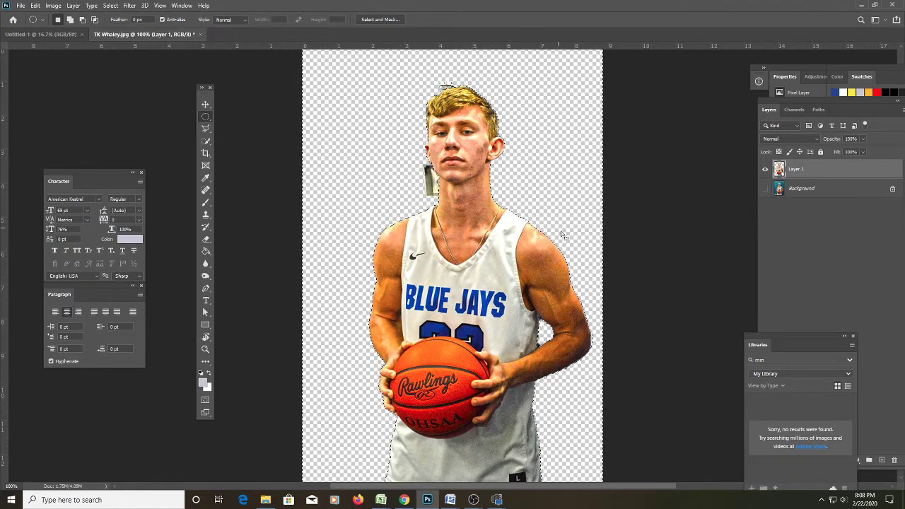
pyautogui.press('Delete')
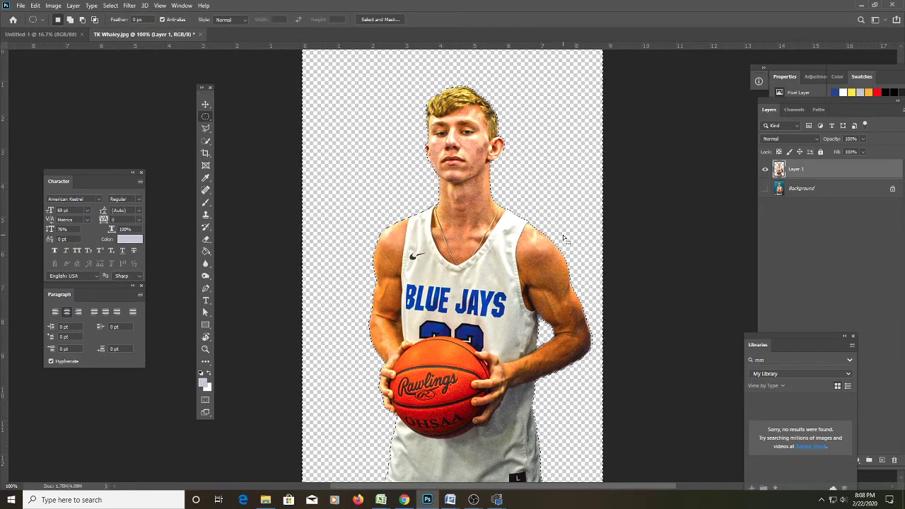
# Deselect and scroll around to check the clean cut-out of the player.
pyautogui.rightClick(481, 256)
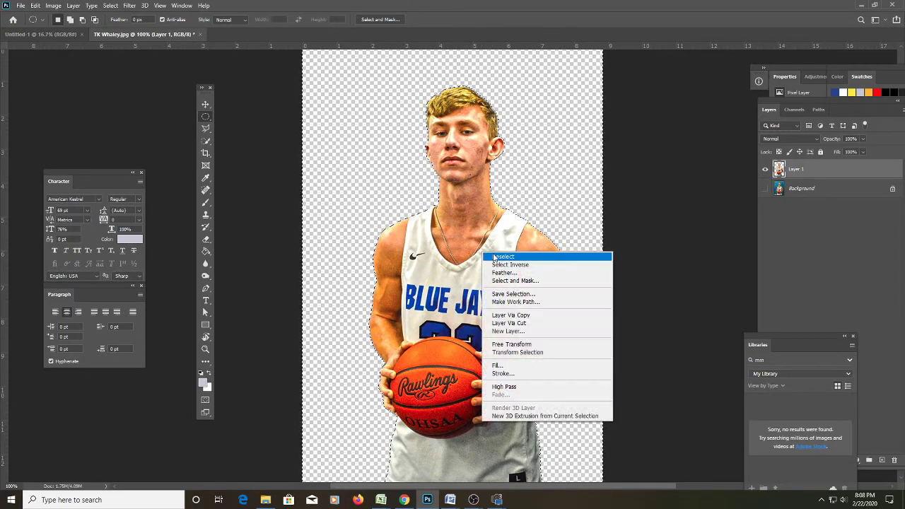
pyautogui.click(509, 259)
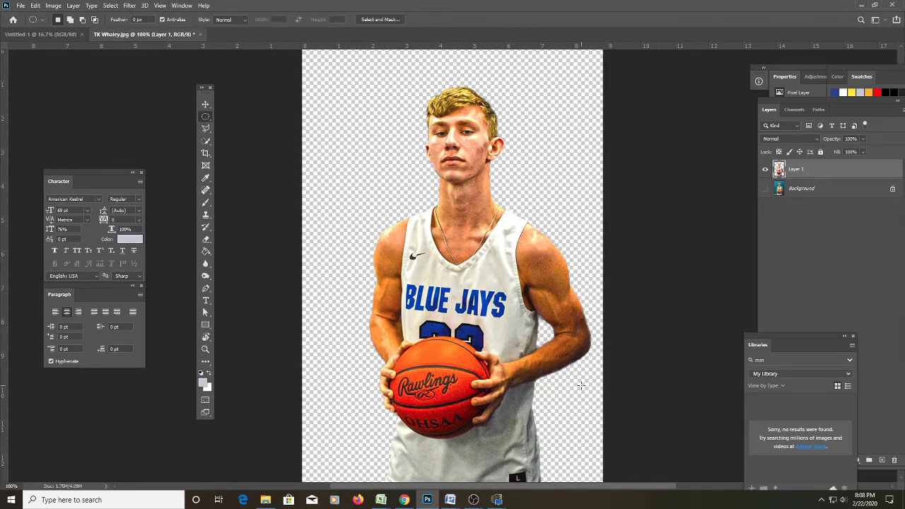
pyautogui.scroll(3, 592, 358)
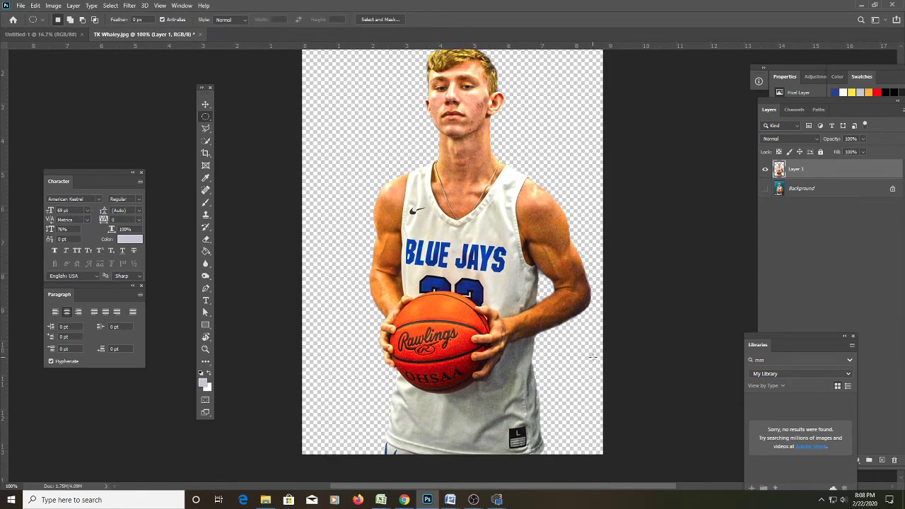
pyautogui.scroll(-3, 592, 358)
pyautogui.scroll(4, 485, 384)
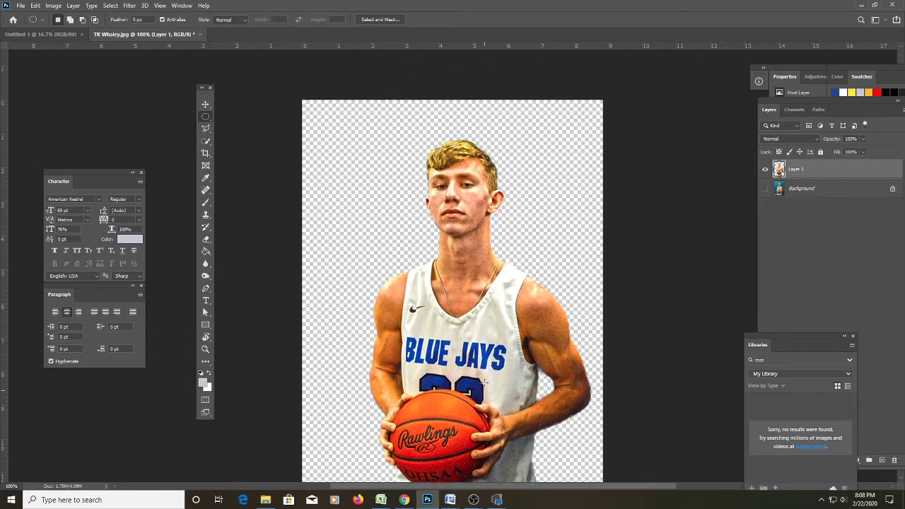
pyautogui.scroll(-2, 485, 384)
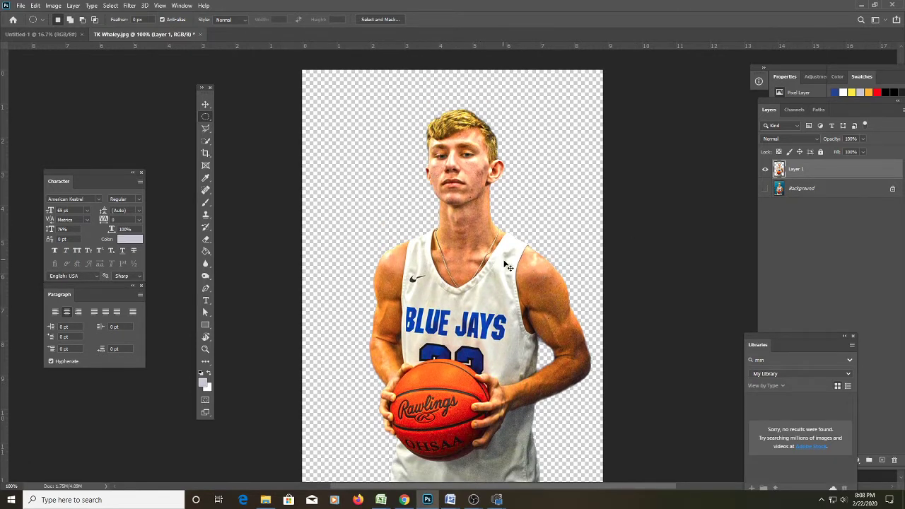
# Cut the player from the photo and close the photo without saving.
pyautogui.press('Delete')
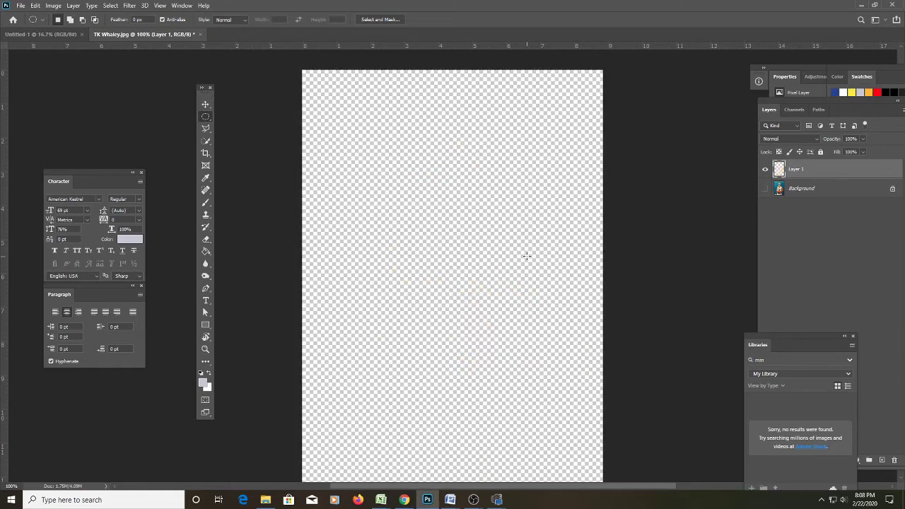
pyautogui.press('f')
pyautogui.press('f')
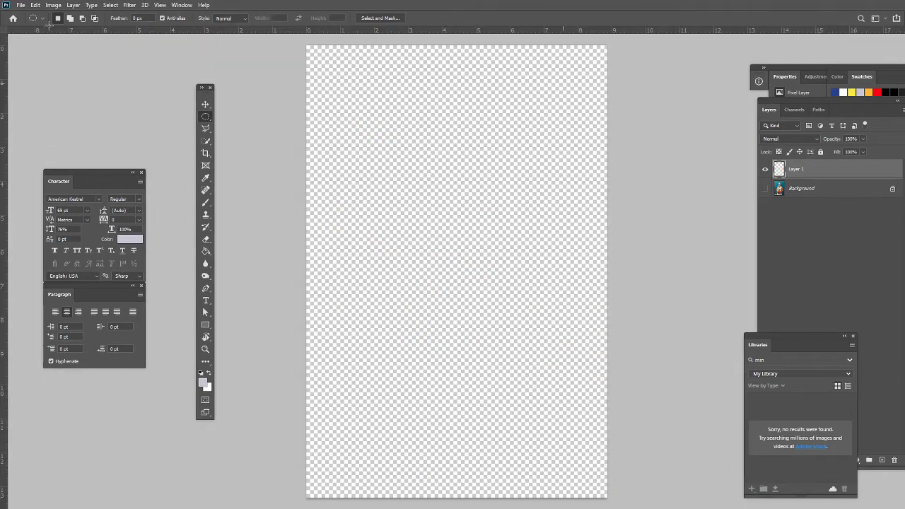
pyautogui.press('f')
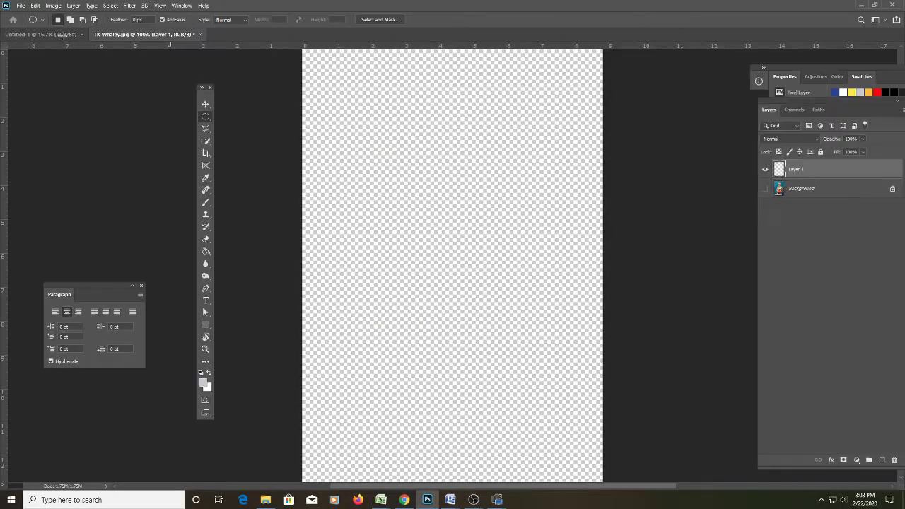
pyautogui.click(63, 35)
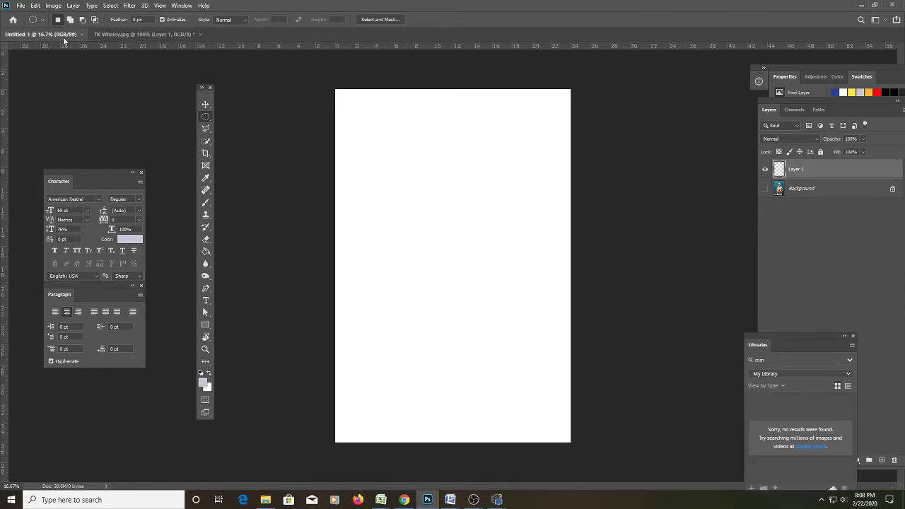
pyautogui.click(198, 34)
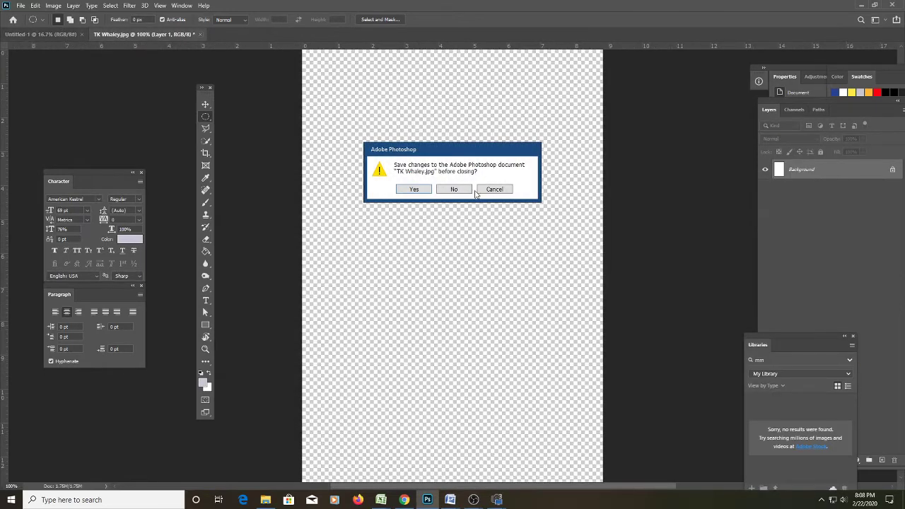
pyautogui.click(480, 191)
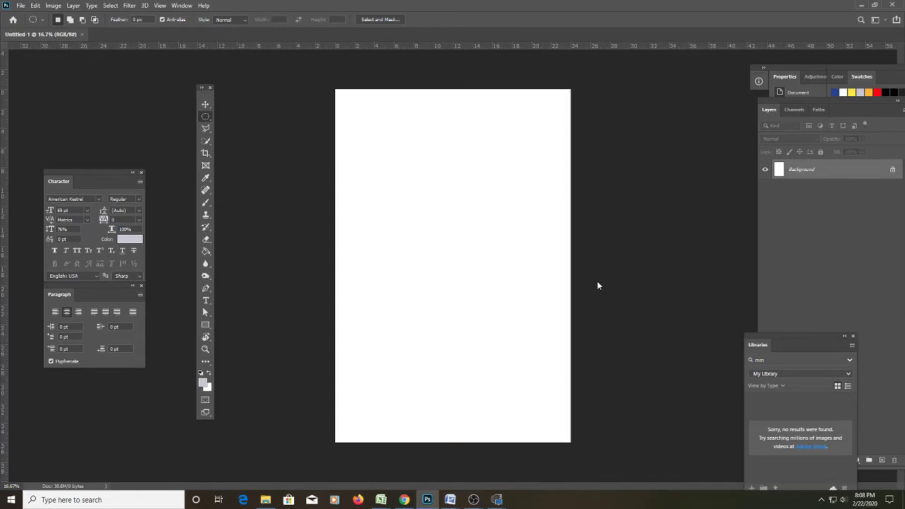
# Paste the player onto a new layer in the Untitled-1 banner.
pyautogui.hotkey('ctrl', '-')
pyautogui.hotkey('ctrl', 'shift', 'alt', 'n')
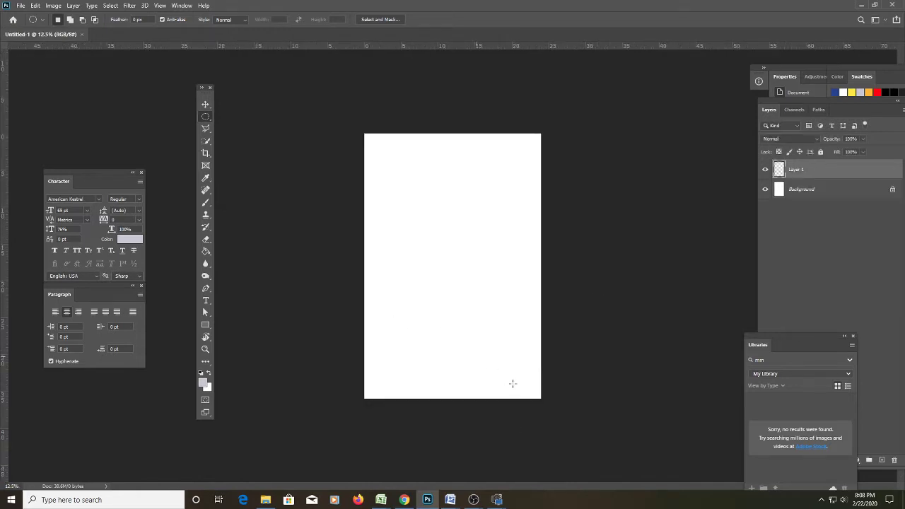
pyautogui.hotkey('ctrl', 'v')
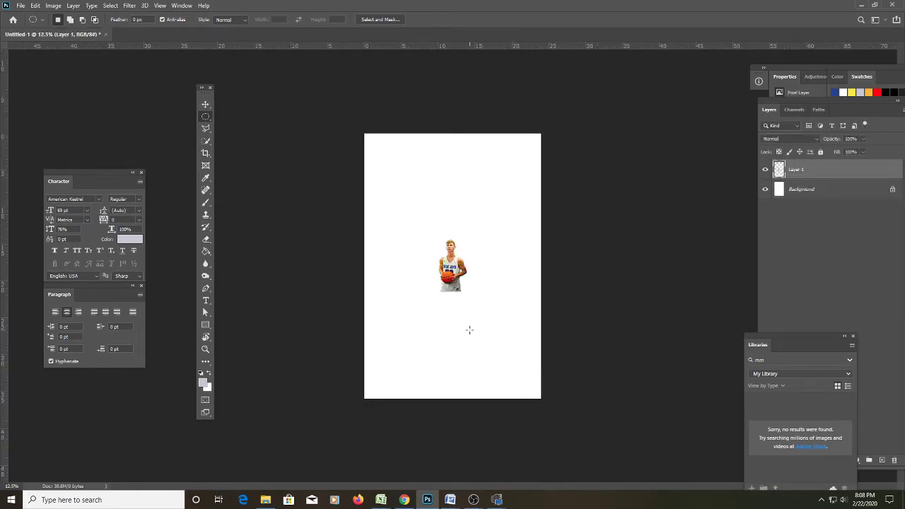
# Free Transform the player larger, reaching from near the banner's top down past its bottom edge.
pyautogui.press('z')
pyautogui.click(459, 283)
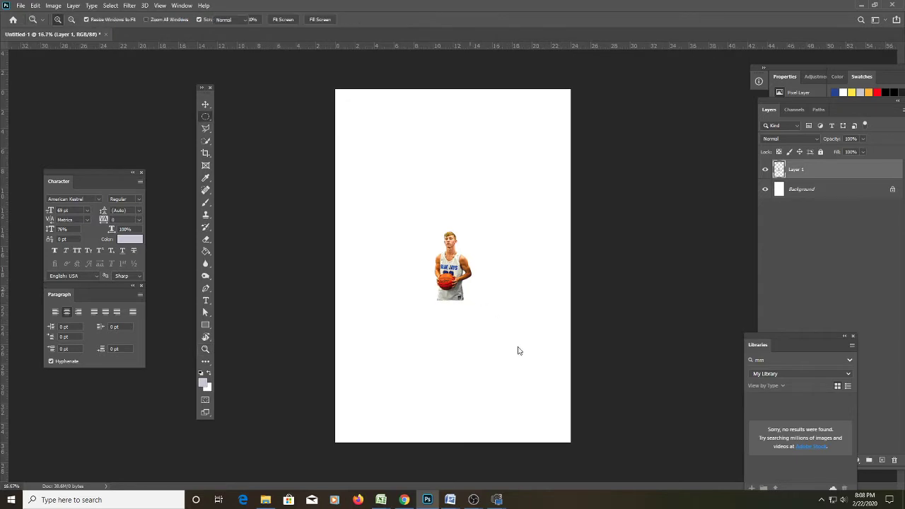
pyautogui.rightClick(469, 296)
pyautogui.click(521, 378)
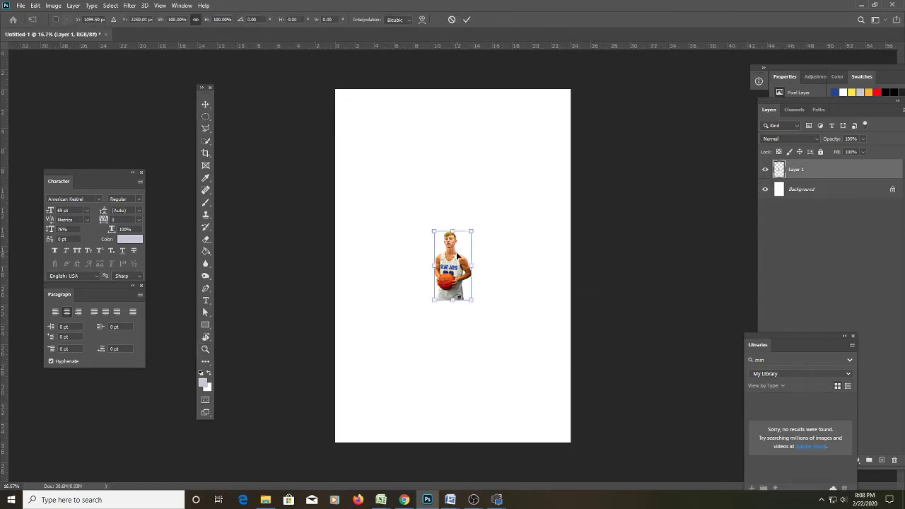
pyautogui.moveTo(469, 229); pyautogui.dragTo(560, 131)
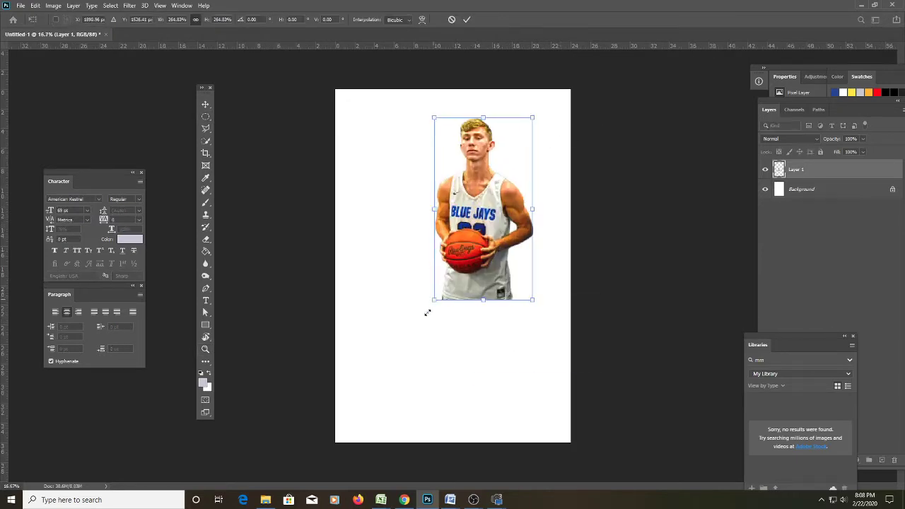
pyautogui.moveTo(433, 299); pyautogui.dragTo(380, 399)
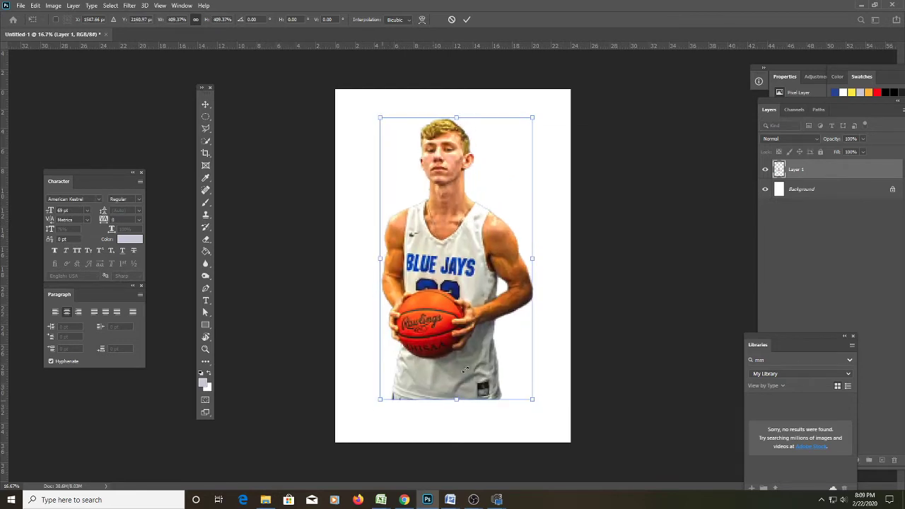
pyautogui.moveTo(458, 360); pyautogui.dragTo(463, 397)
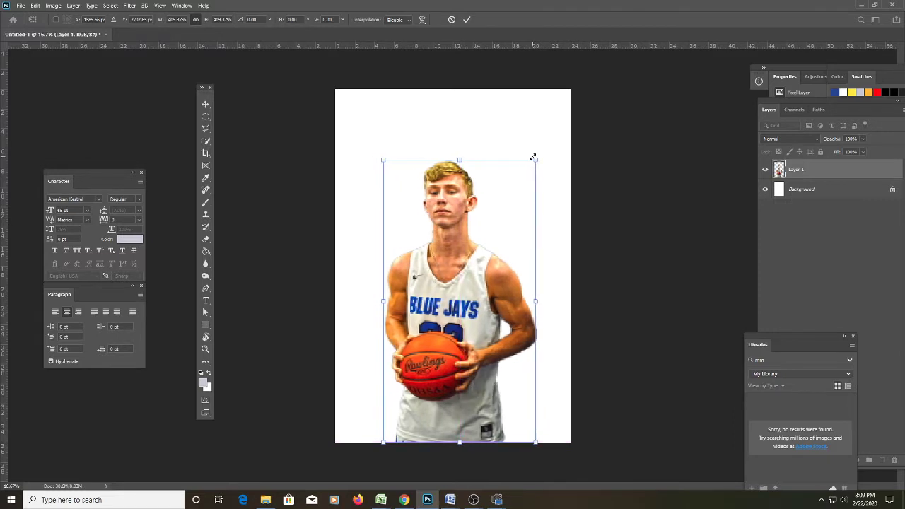
pyautogui.moveTo(532, 158); pyautogui.dragTo(554, 128)
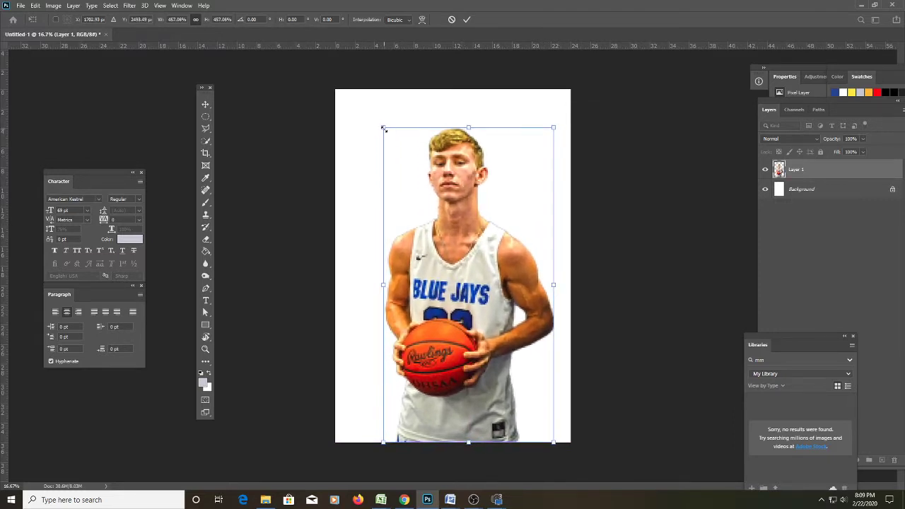
pyautogui.moveTo(383, 129); pyautogui.dragTo(378, 121)
pyautogui.moveTo(433, 166)
pyautogui.mouseDown()
pyautogui.moveTo(438, 242)
pyautogui.moveTo(414, 96)
pyautogui.moveTo(417, 163)
pyautogui.moveTo(432, 164)
pyautogui.mouseUp()
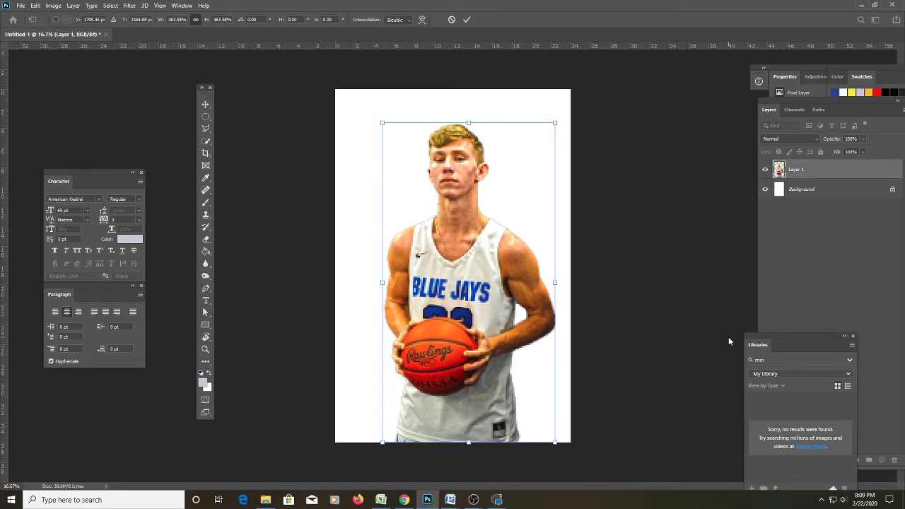
pyautogui.press('Return')
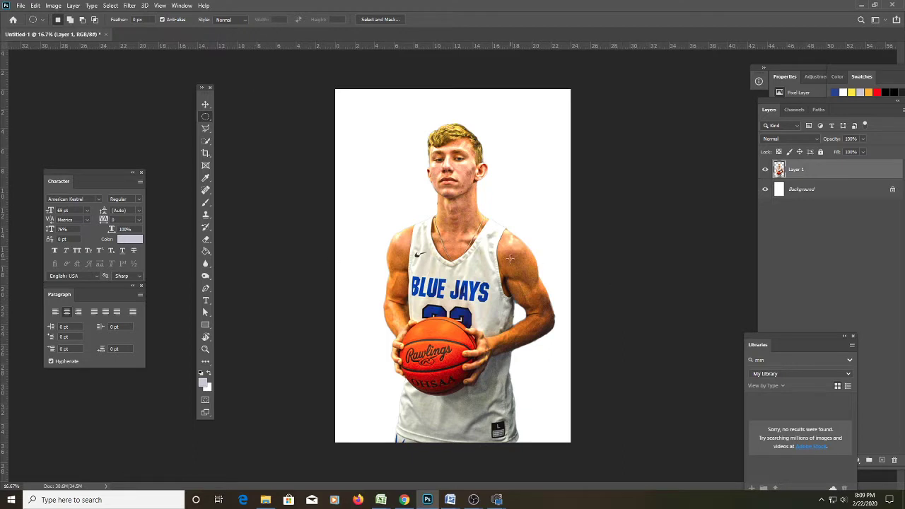
# Rename the player's layer to TK.
pyautogui.doubleClick(797, 170)
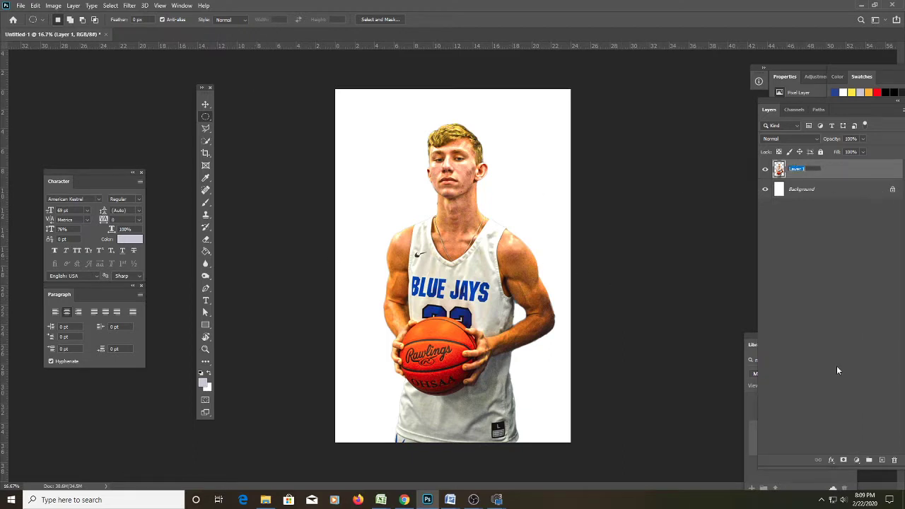
pyautogui.write('TK')
pyautogui.press('Return')
# Drag the empty-basketball-court image from File Explorer into the banner.
pyautogui.click(266, 500)
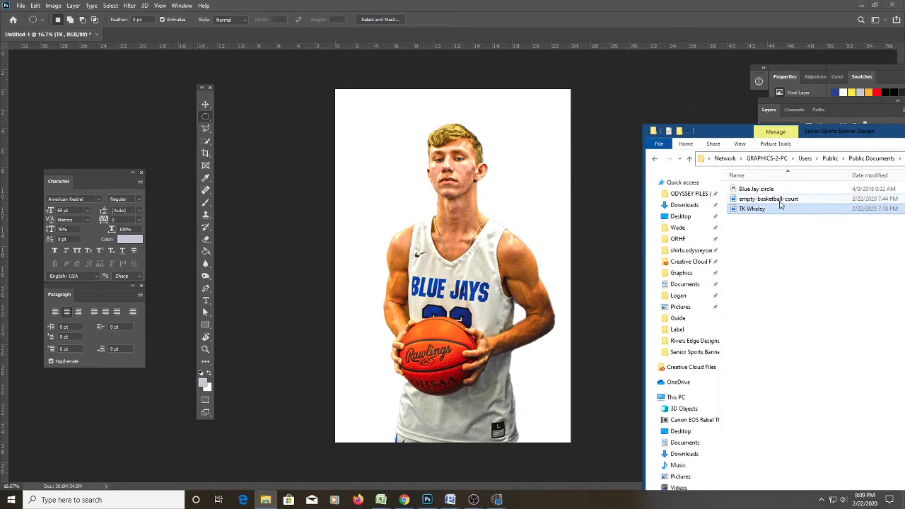
pyautogui.click(780, 202)
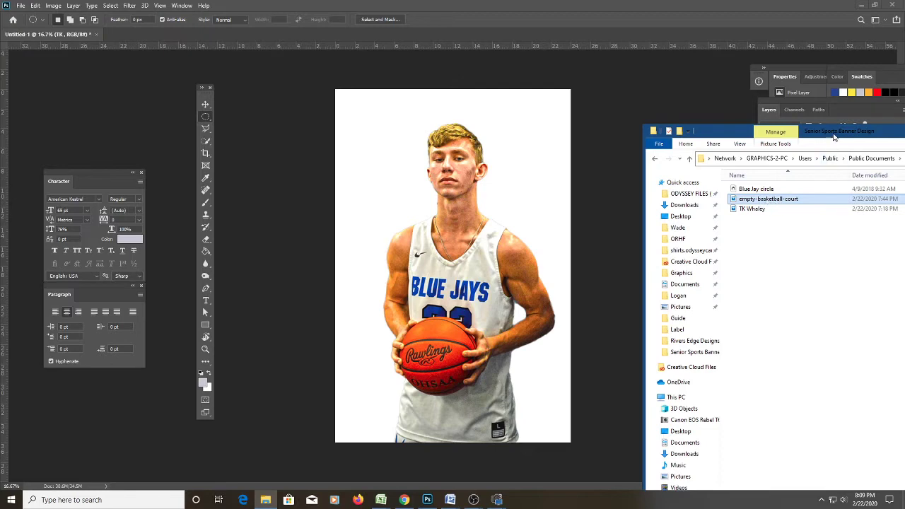
pyautogui.moveTo(833, 133); pyautogui.dragTo(836, 249)
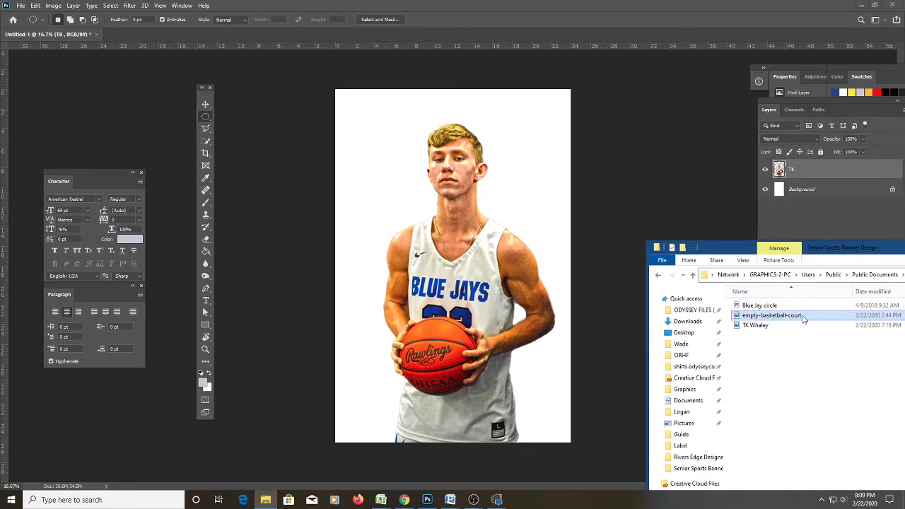
pyautogui.moveTo(803, 319); pyautogui.dragTo(484, 188)
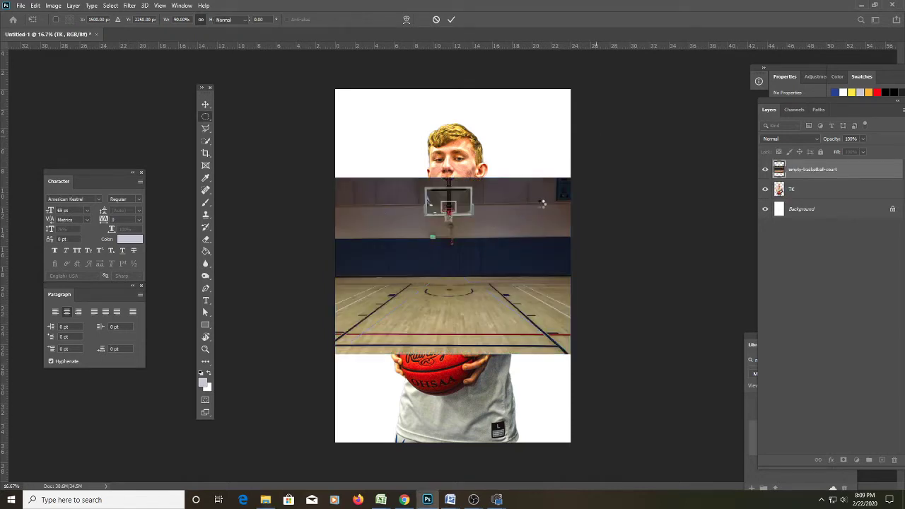
# Scale the court photo to fill the canvas and move its layer beneath TK.
pyautogui.rightClick(447, 202)
pyautogui.click(511, 349)
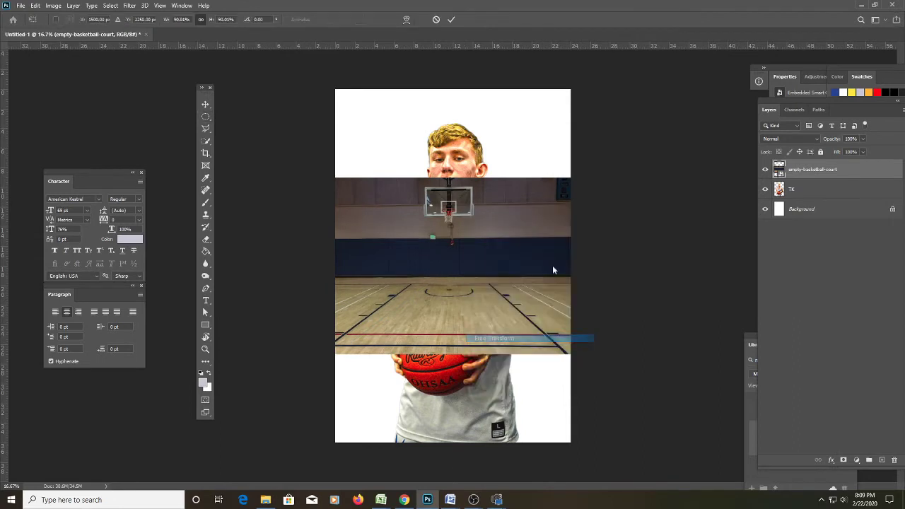
pyautogui.moveTo(568, 178); pyautogui.dragTo(717, 66)
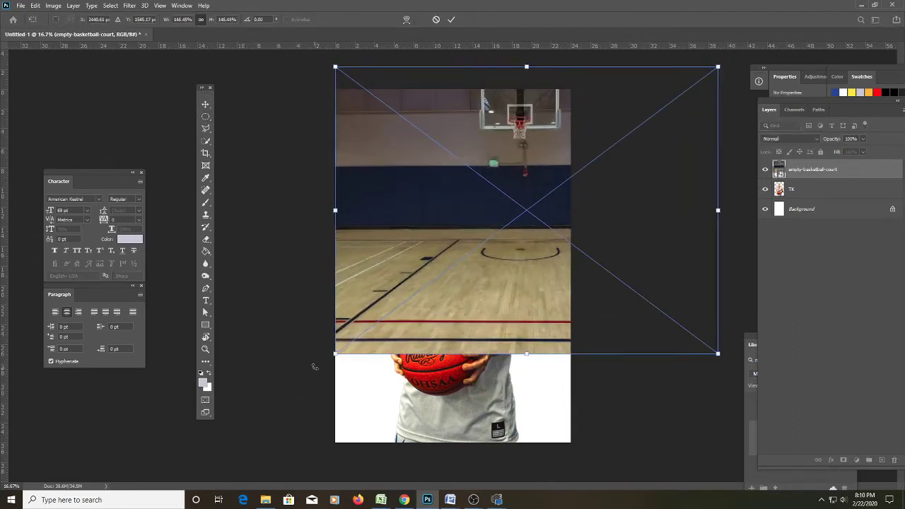
pyautogui.moveTo(335, 352); pyautogui.dragTo(239, 431)
pyautogui.moveTo(483, 333)
pyautogui.mouseDown()
pyautogui.moveTo(473, 353)
pyautogui.moveTo(475, 344)
pyautogui.mouseUp()
pyautogui.press('Return')
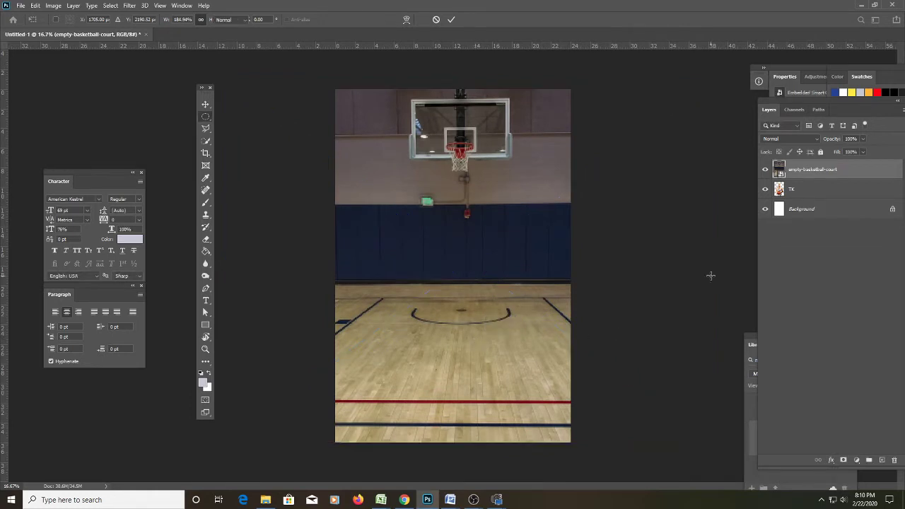
pyautogui.moveTo(808, 177); pyautogui.dragTo(806, 199)
# Shift the court right behind the player and rasterize the court layer.
pyautogui.press('v')
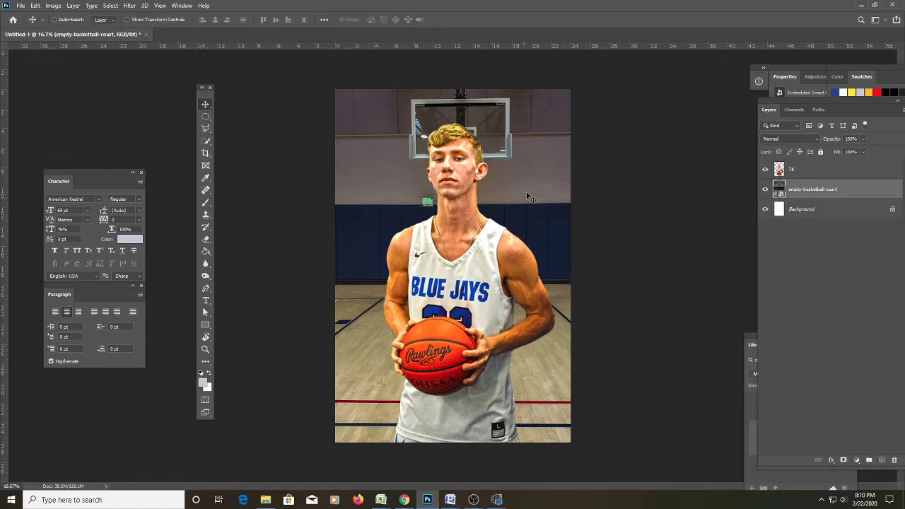
pyautogui.moveTo(535, 190); pyautogui.dragTo(589, 186)
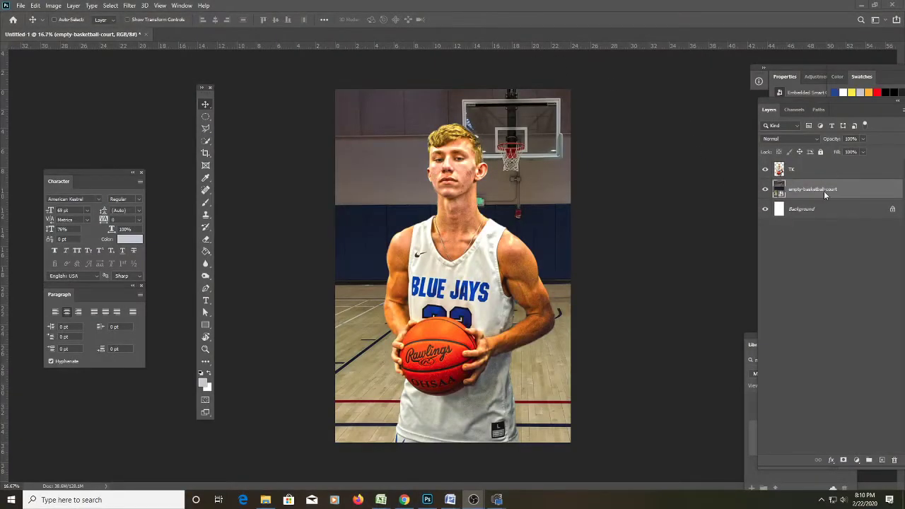
pyautogui.rightClick(822, 189)
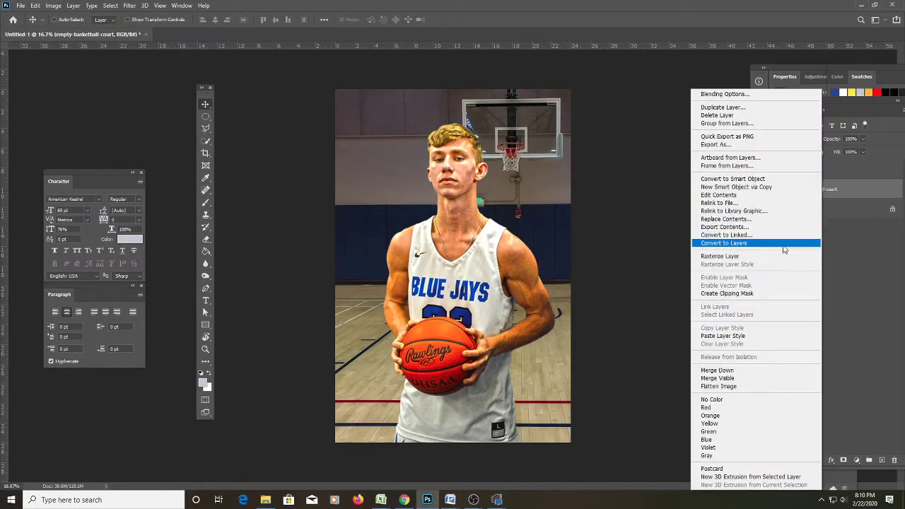
pyautogui.click(775, 259)
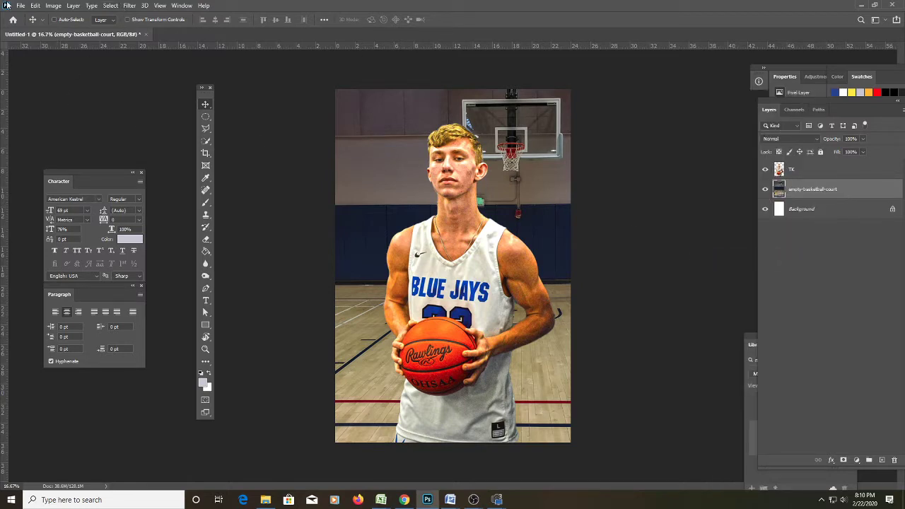
# Desaturate the court layer to grayscale with Shift+Ctrl+U.
pyautogui.click(54, 6)
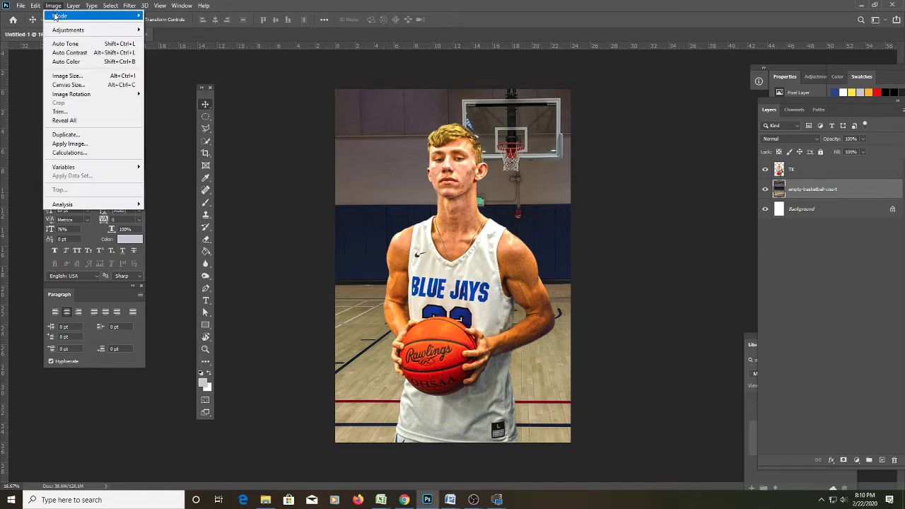
pyautogui.moveTo(56, 16)
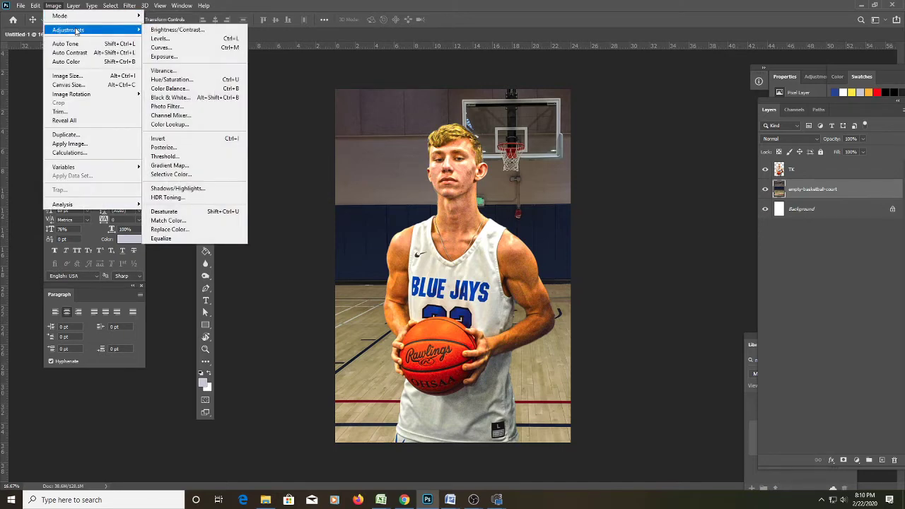
pyautogui.click(378, 48)
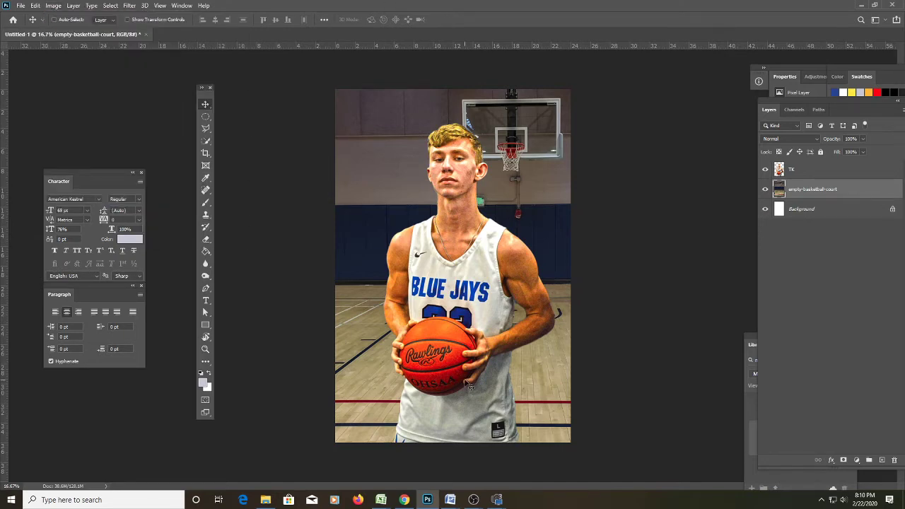
pyautogui.press('ctrl')
pyautogui.hotkey('ctrl', 'shift', 'u')
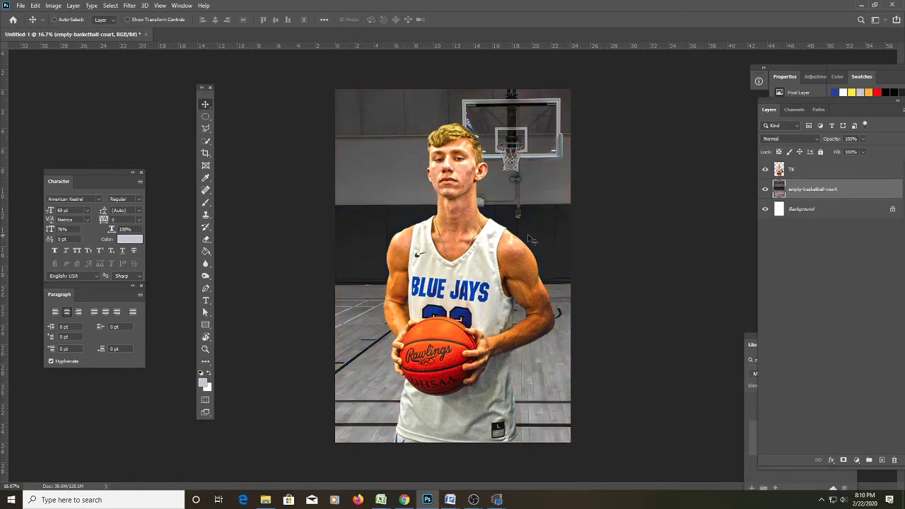
pyautogui.press('z')
pyautogui.click(428, 200)
pyautogui.click(428, 200)
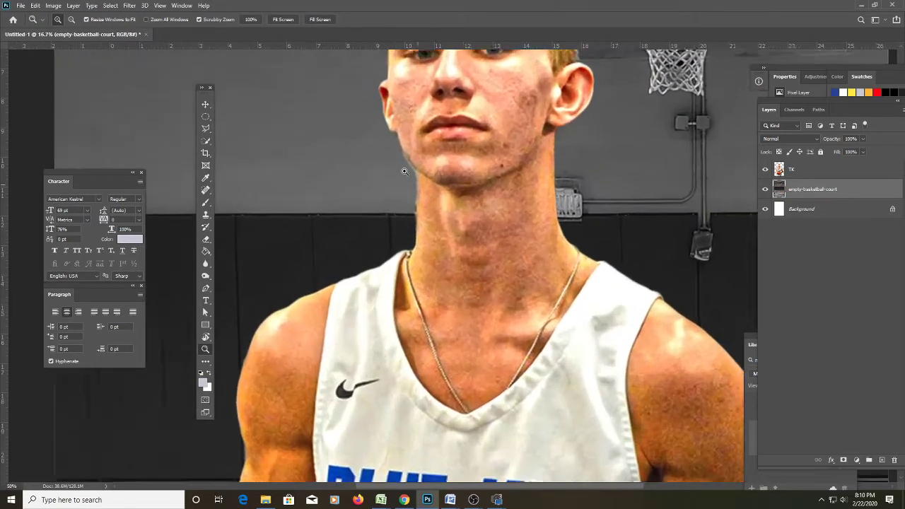
pyautogui.click(428, 200)
pyautogui.click(427, 200)
pyautogui.click(206, 128)
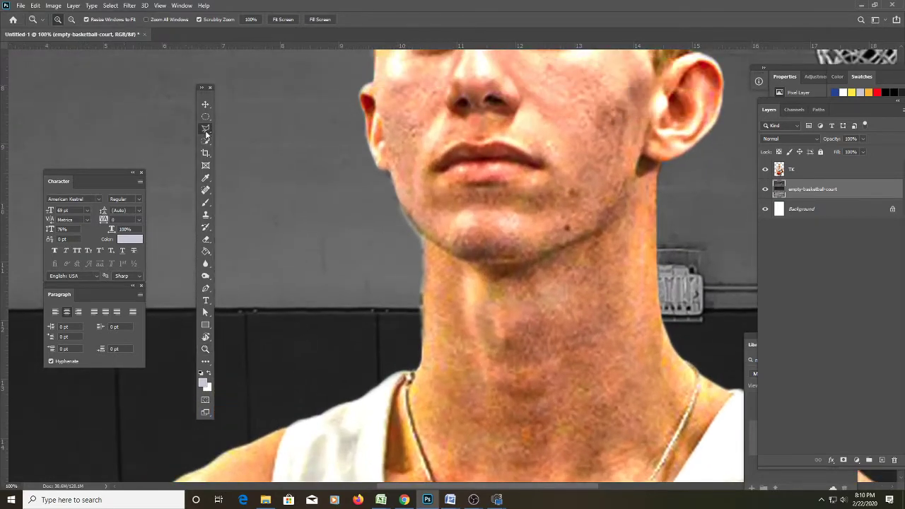
pyautogui.click(808, 168)
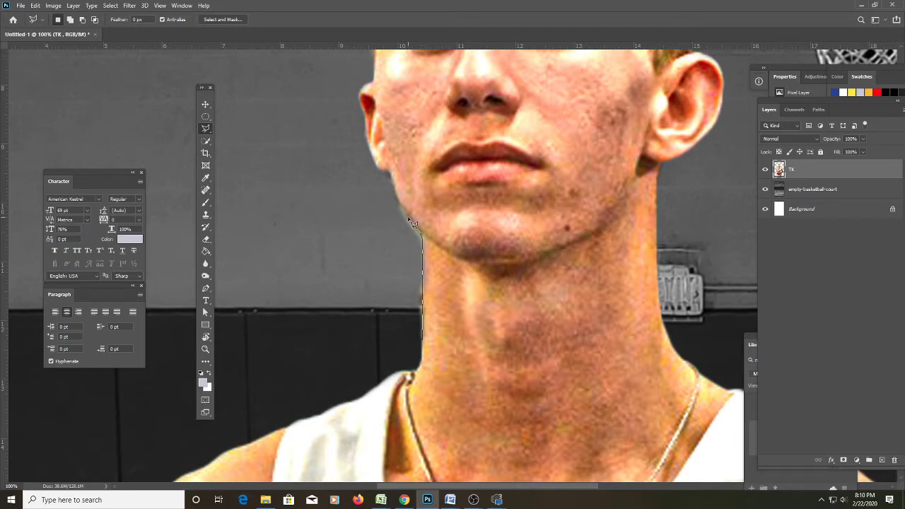
pyautogui.click(391, 191)
pyautogui.doubleClick(382, 349)
pyautogui.press('m')
pyautogui.rightClick(639, 227)
pyautogui.click(648, 233)
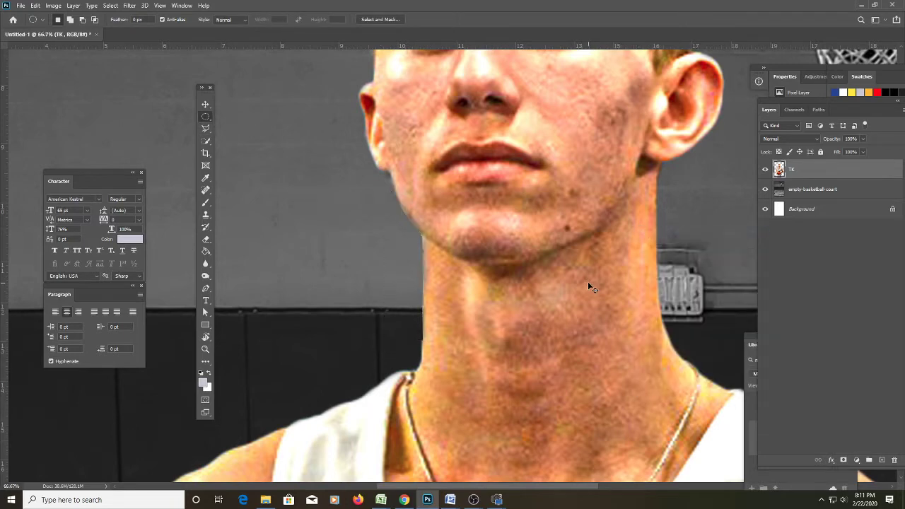
pyautogui.hotkey('ctrl', '-')
pyautogui.hotkey('ctrl', '-')
pyautogui.hotkey('ctrl', '-')
pyautogui.hotkey('ctrl', '-')
pyautogui.hotkey('ctrl', '-')
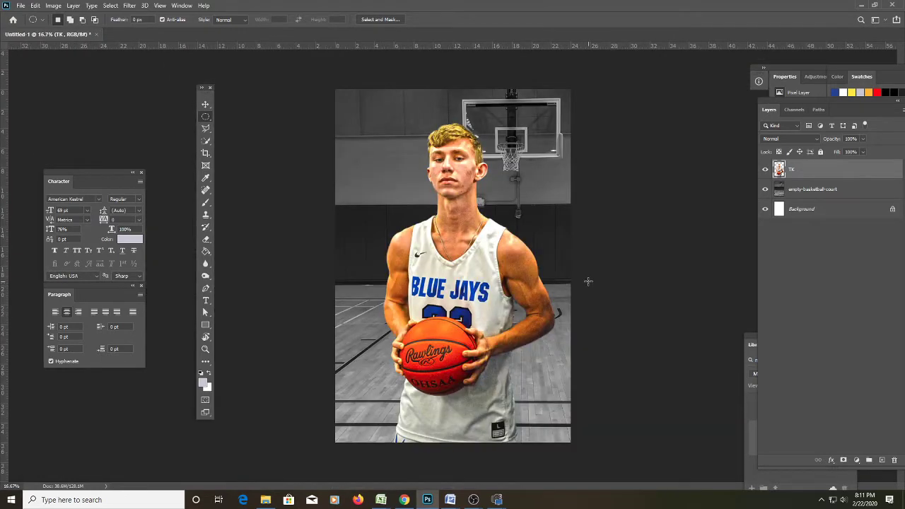
pyautogui.click(811, 190)
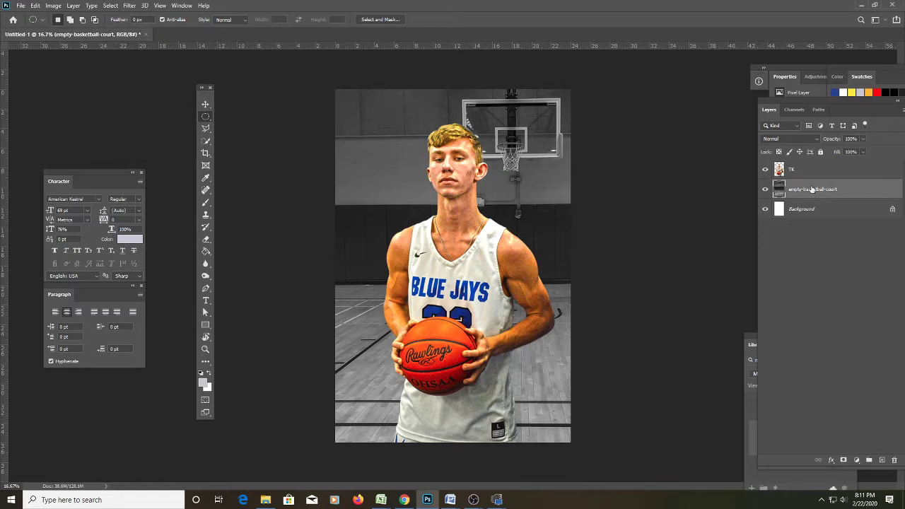
# Apply Levels to the court with input values 61, 1.00 and 213.
pyautogui.hotkey('ctrl', 'l')
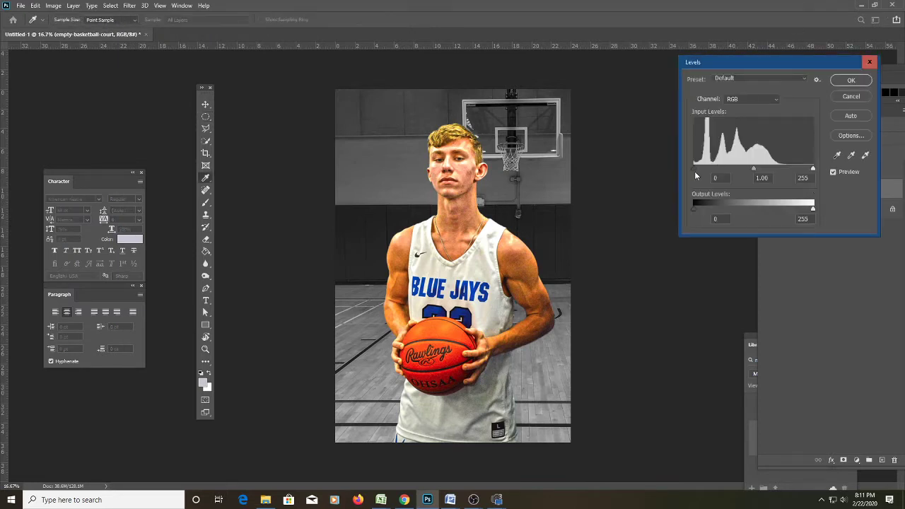
pyautogui.moveTo(696, 168); pyautogui.dragTo(720, 170)
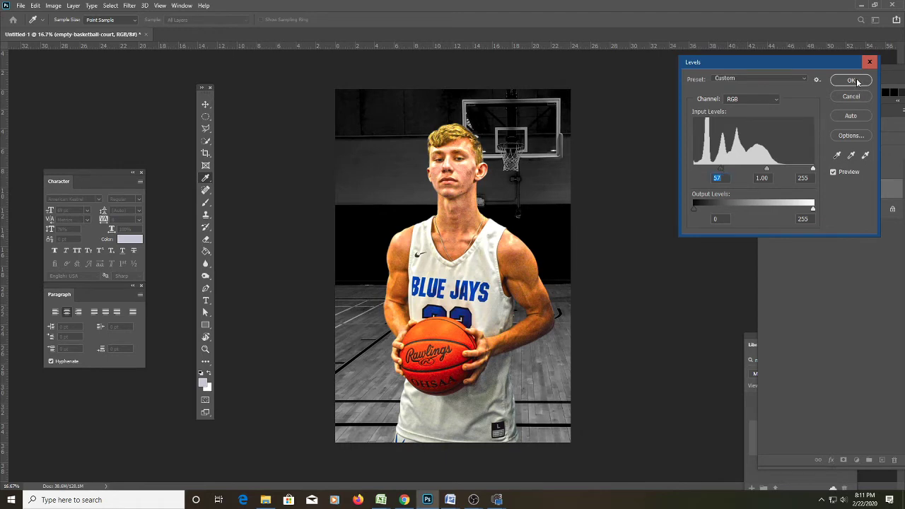
pyautogui.moveTo(763, 62); pyautogui.dragTo(674, 132)
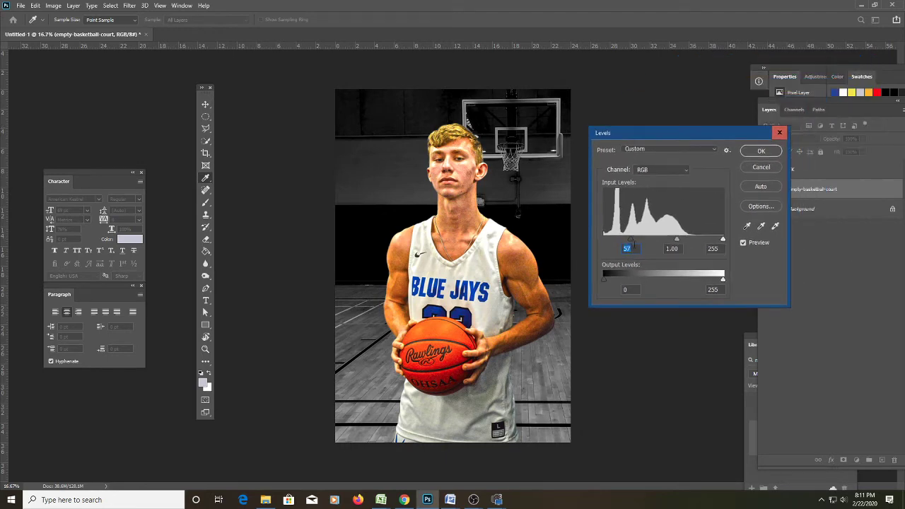
pyautogui.moveTo(628, 242)
pyautogui.mouseDown()
pyautogui.moveTo(610, 242)
pyautogui.moveTo(633, 243)
pyautogui.mouseUp()
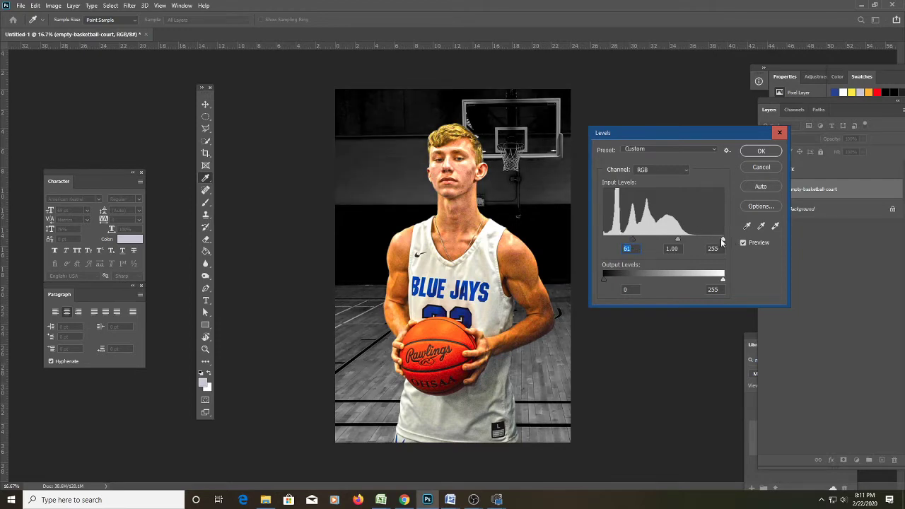
pyautogui.moveTo(722, 242); pyautogui.dragTo(703, 240)
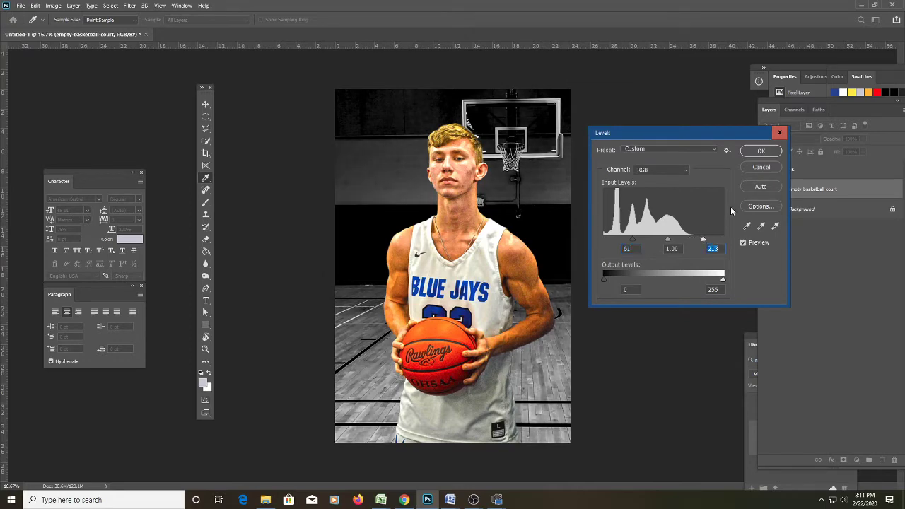
pyautogui.click(762, 152)
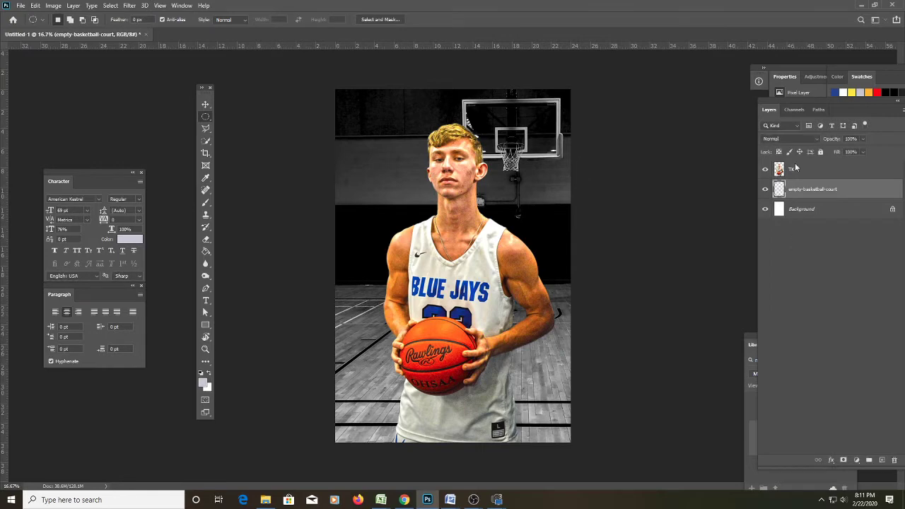
# Add a Drop Shadow to the TK layer, changing its angle and making it much larger.
pyautogui.click(780, 174)
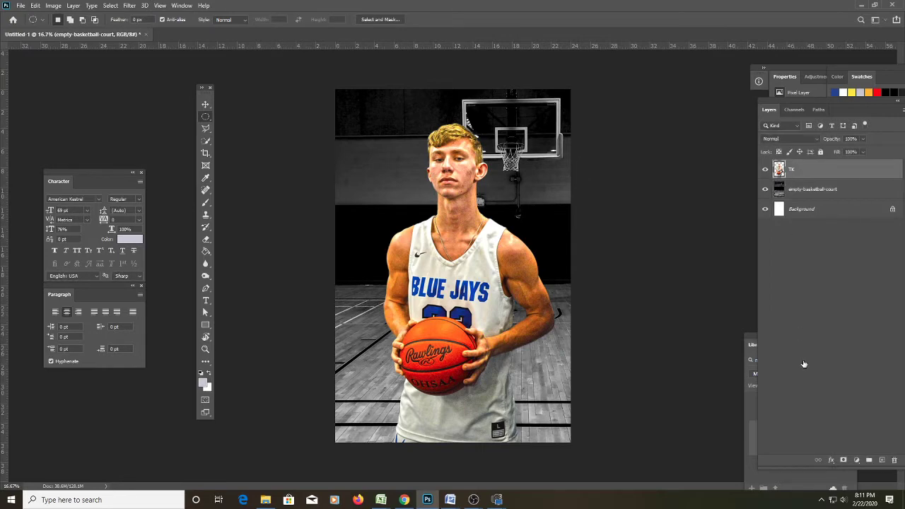
pyautogui.doubleClick(778, 171)
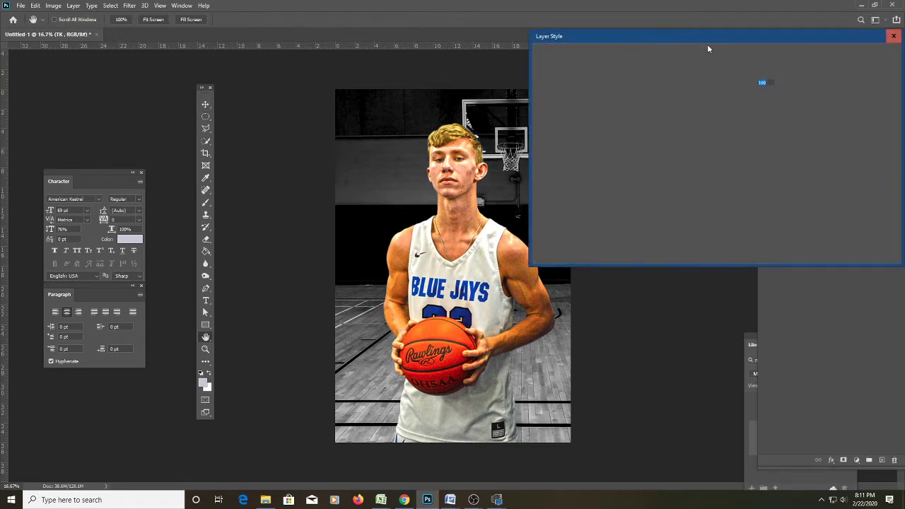
pyautogui.moveTo(708, 48); pyautogui.dragTo(791, 203)
pyautogui.moveTo(742, 346); pyautogui.dragTo(680, 105)
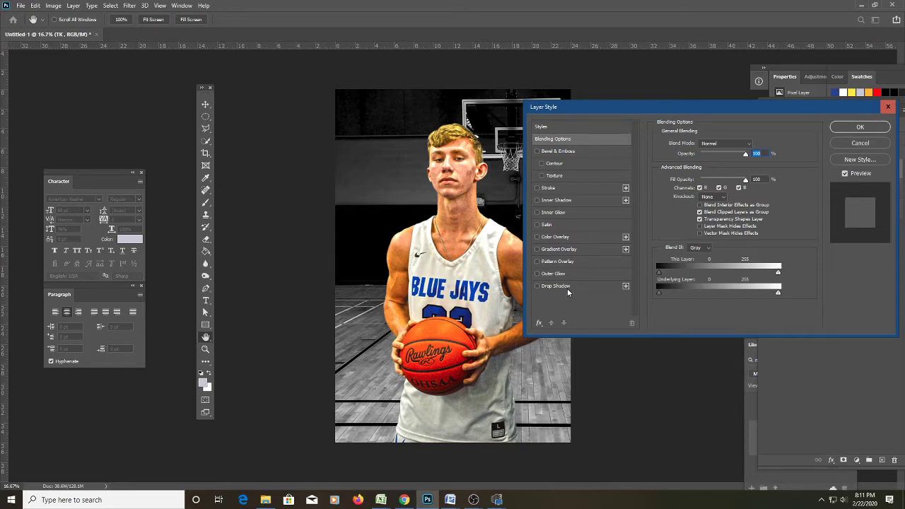
pyautogui.moveTo(610, 106); pyautogui.dragTo(670, 67)
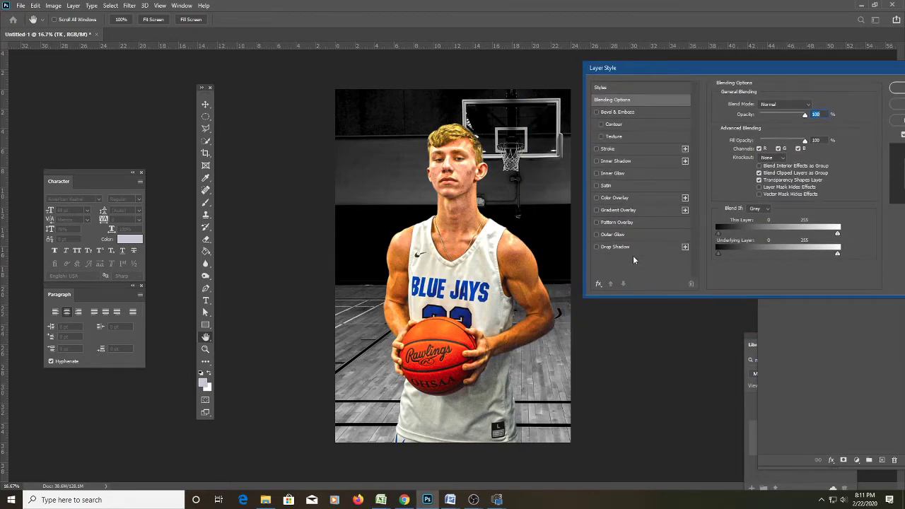
pyautogui.click(618, 247)
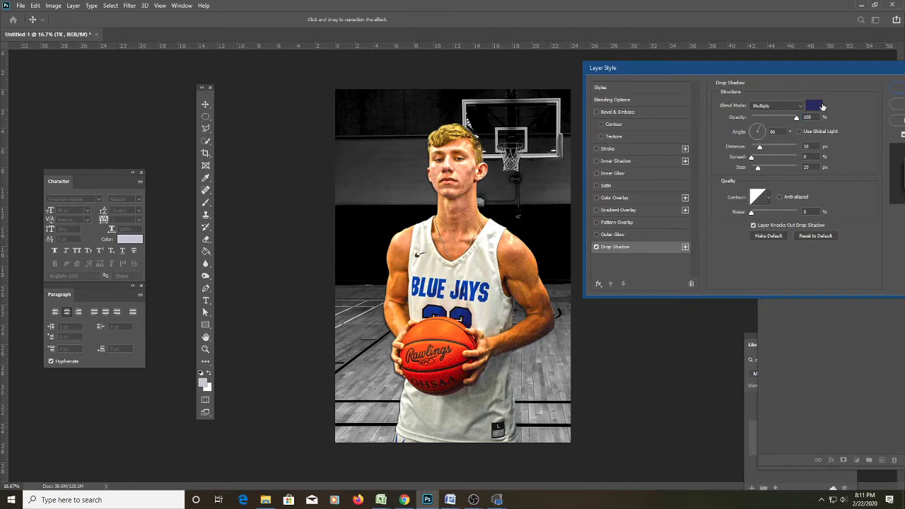
pyautogui.moveTo(757, 129); pyautogui.dragTo(756, 136)
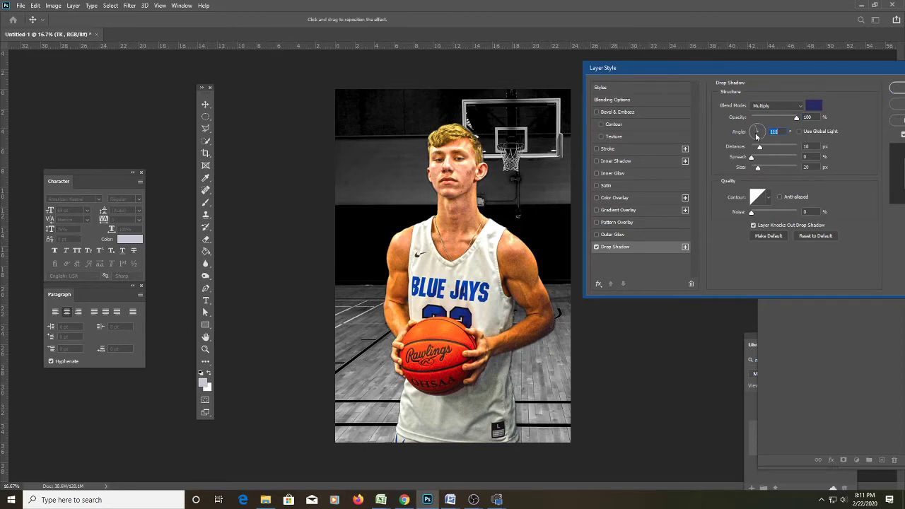
pyautogui.moveTo(769, 167); pyautogui.dragTo(773, 167)
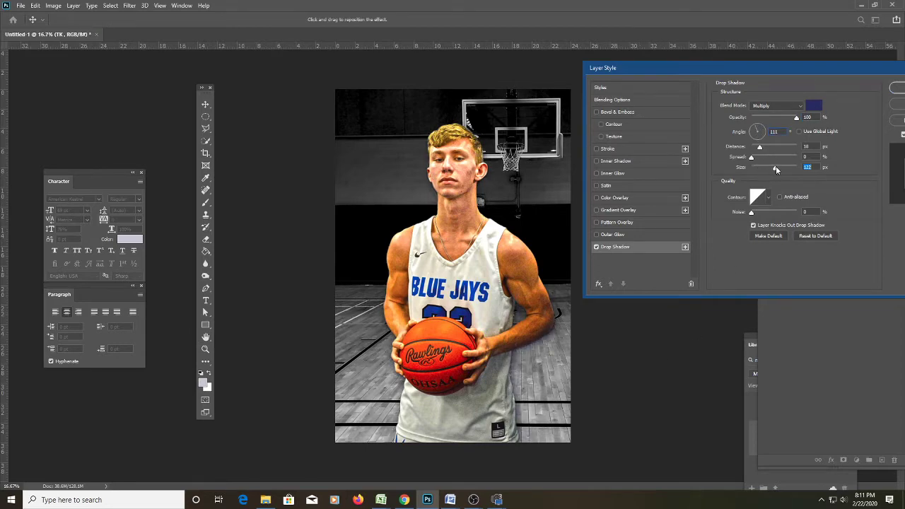
pyautogui.click(793, 106)
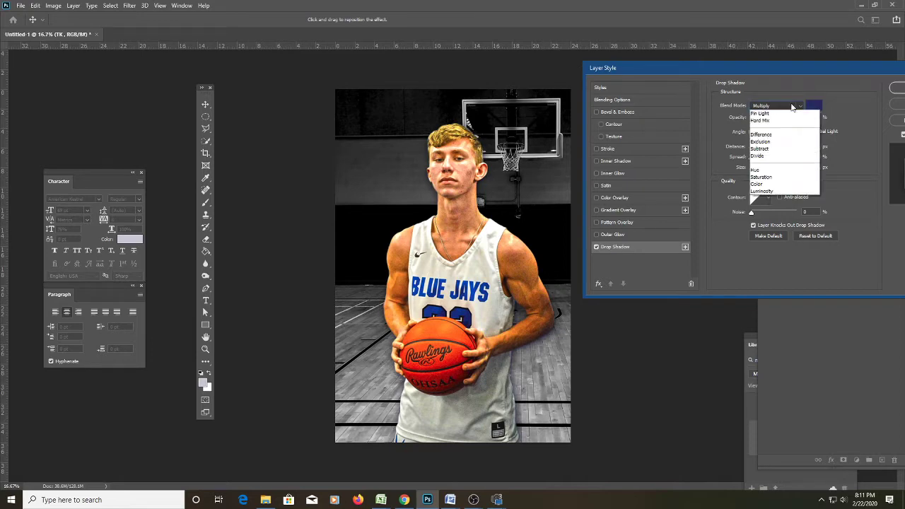
pyautogui.click(759, 114)
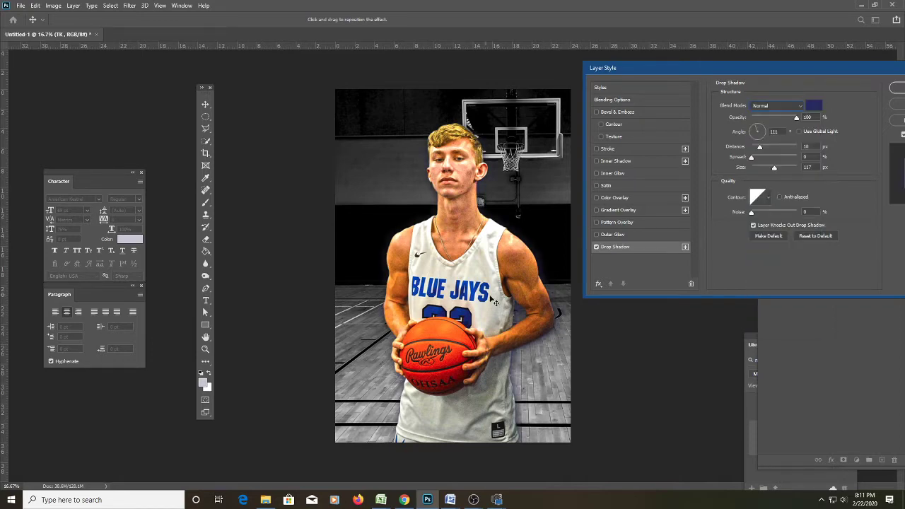
# Make the shadow dark blue with Multiply blending and 63 px distance, then apply it.
pyautogui.click(814, 106)
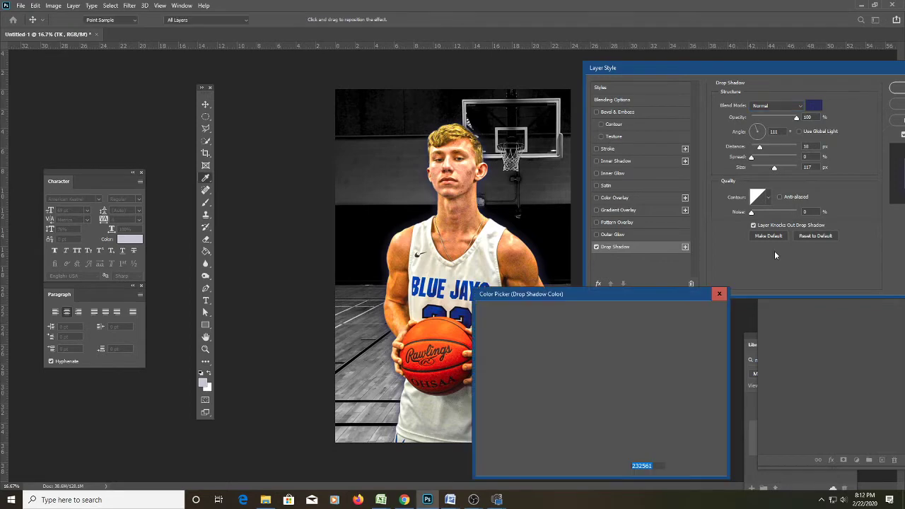
pyautogui.moveTo(647, 289); pyautogui.dragTo(747, 180)
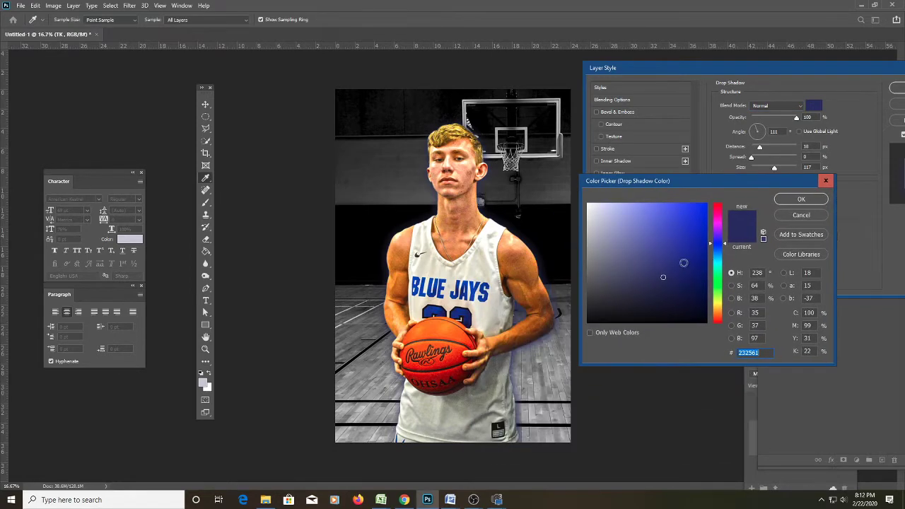
pyautogui.moveTo(683, 258); pyautogui.dragTo(702, 277)
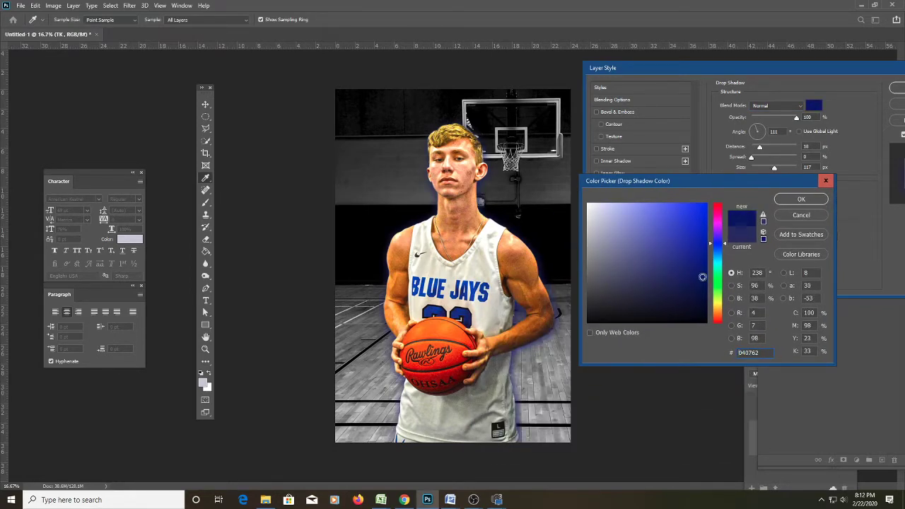
pyautogui.click(795, 201)
pyautogui.click(796, 105)
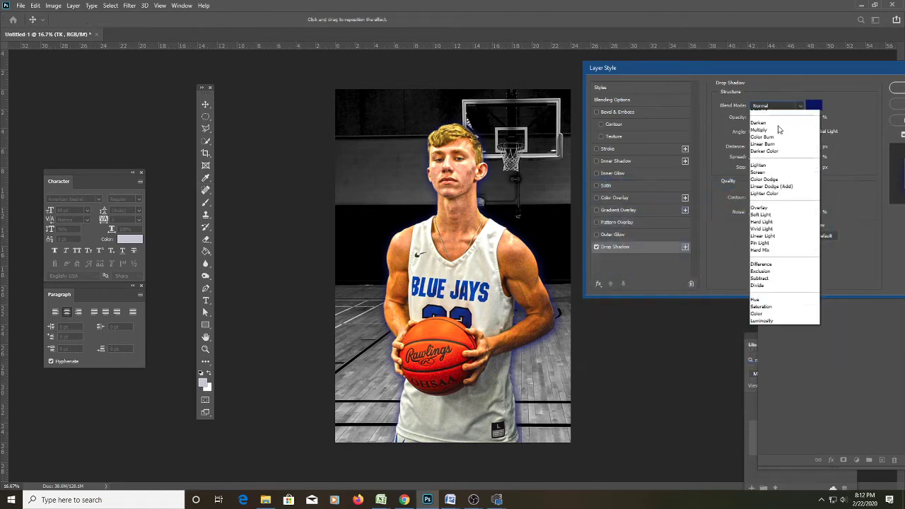
pyautogui.click(773, 145)
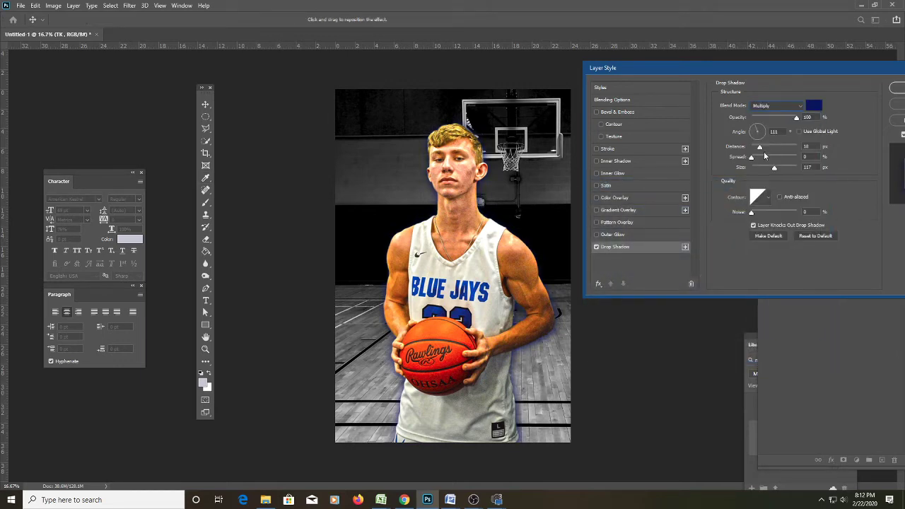
pyautogui.moveTo(760, 147)
pyautogui.mouseDown()
pyautogui.moveTo(780, 148)
pyautogui.moveTo(787, 170)
pyautogui.moveTo(753, 161)
pyautogui.mouseUp()
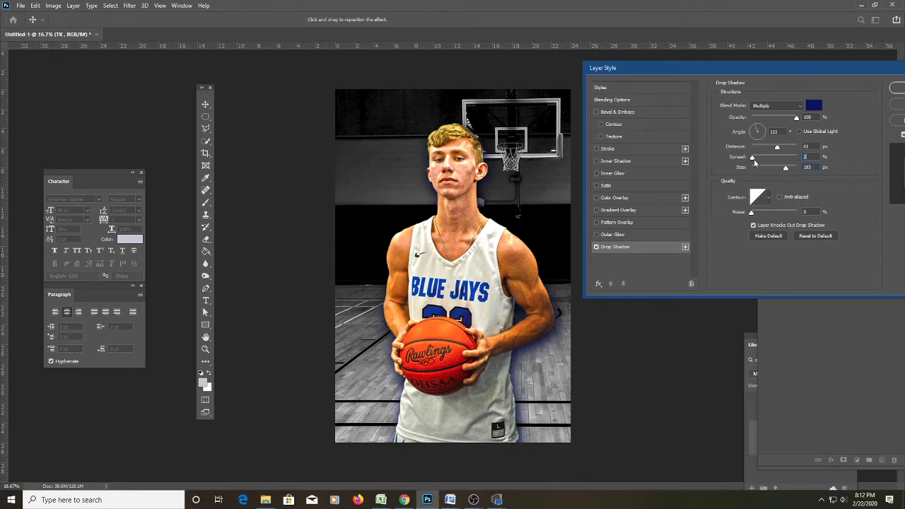
pyautogui.click(893, 90)
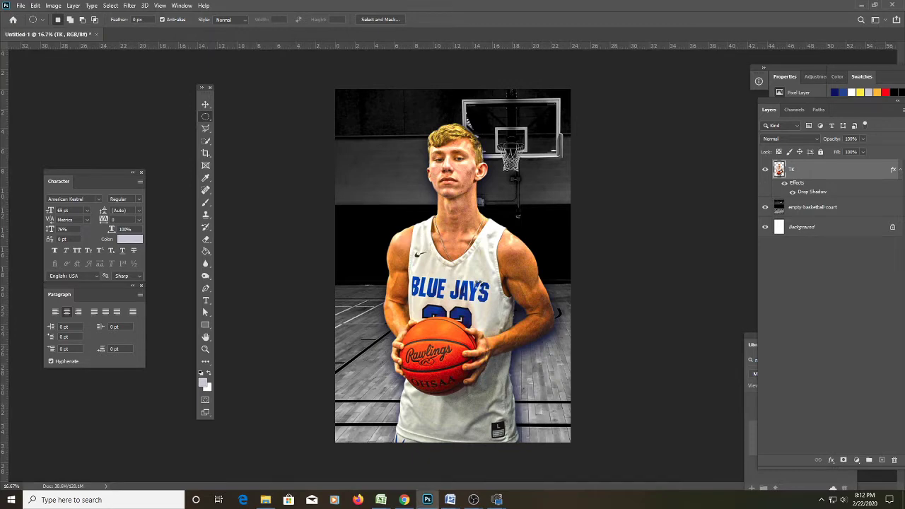
# Place the Blue Jay circle logo on the banner, enlarged and moved over the player's head.
pyautogui.moveTo(427, 500); pyautogui.dragTo(519, 269)
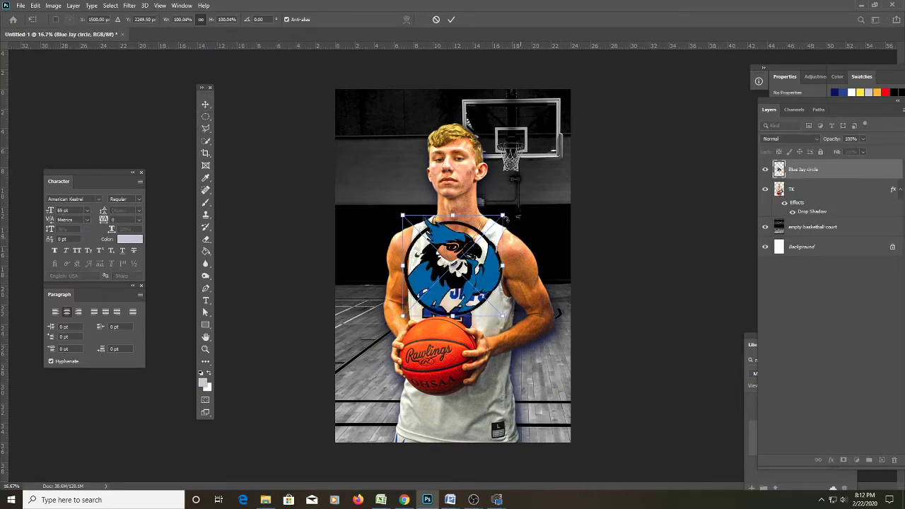
pyautogui.moveTo(505, 217); pyautogui.dragTo(551, 171)
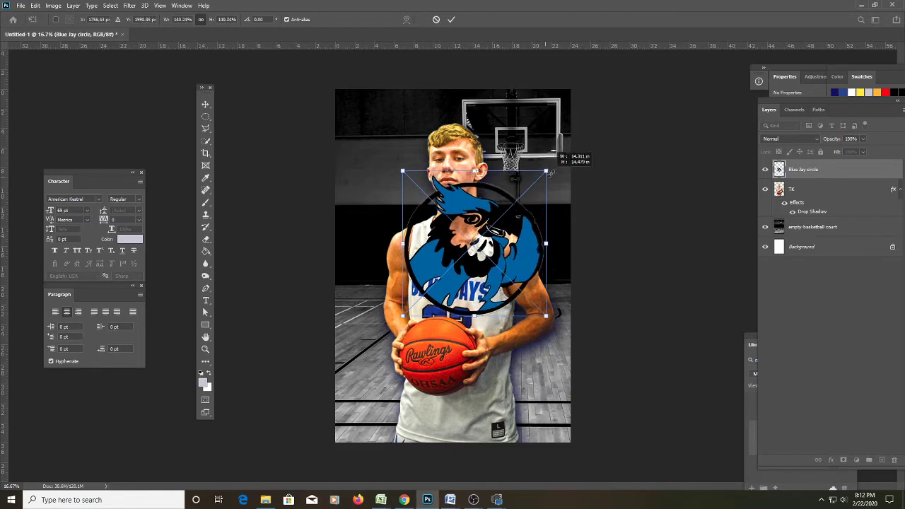
pyautogui.moveTo(473, 246); pyautogui.dragTo(416, 173)
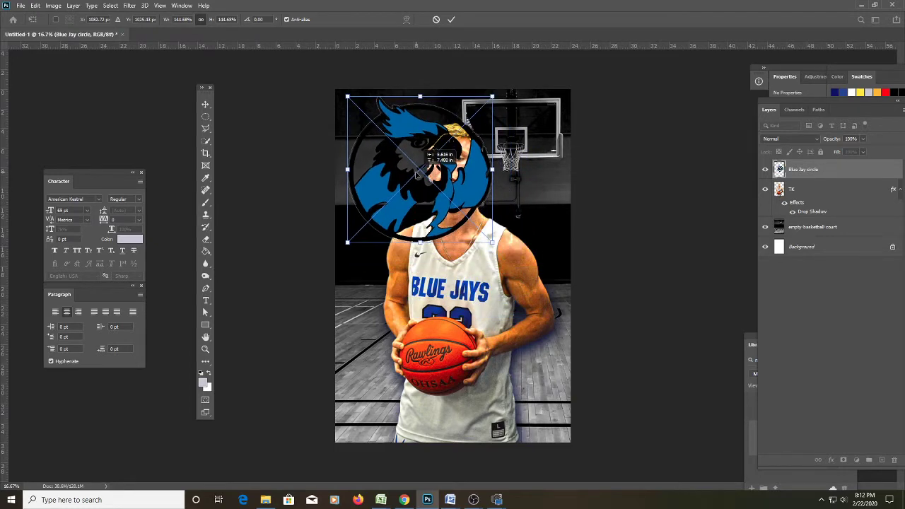
pyautogui.press('Return')
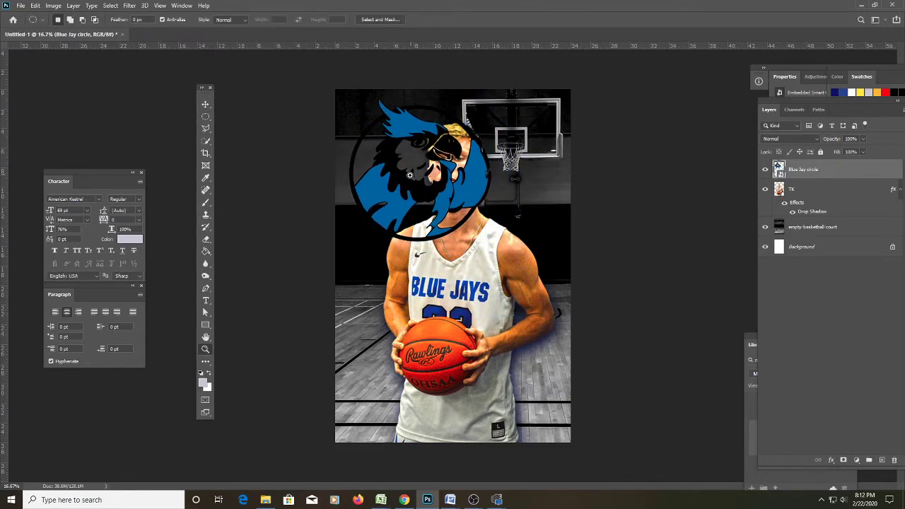
# Rasterize the Blue Jay circle layer.
pyautogui.press('z')
pyautogui.click(403, 170)
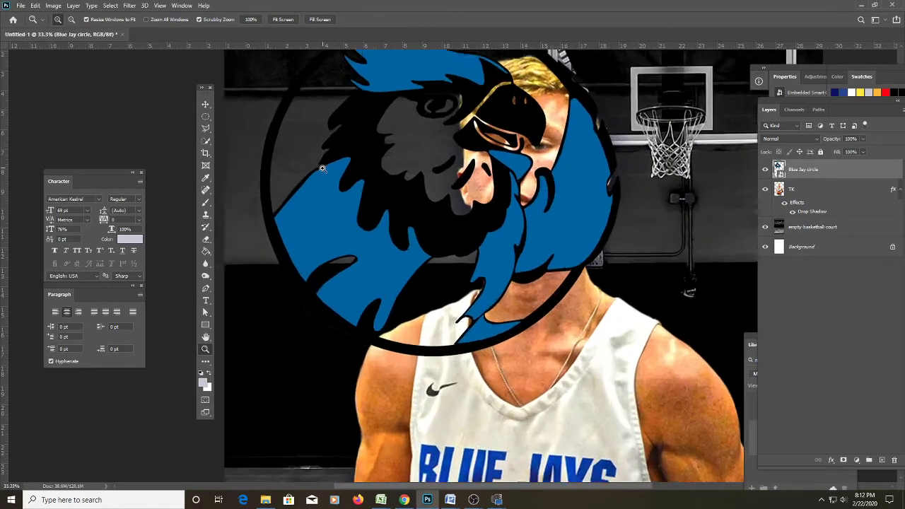
pyautogui.click(322, 168)
pyautogui.rightClick(803, 171)
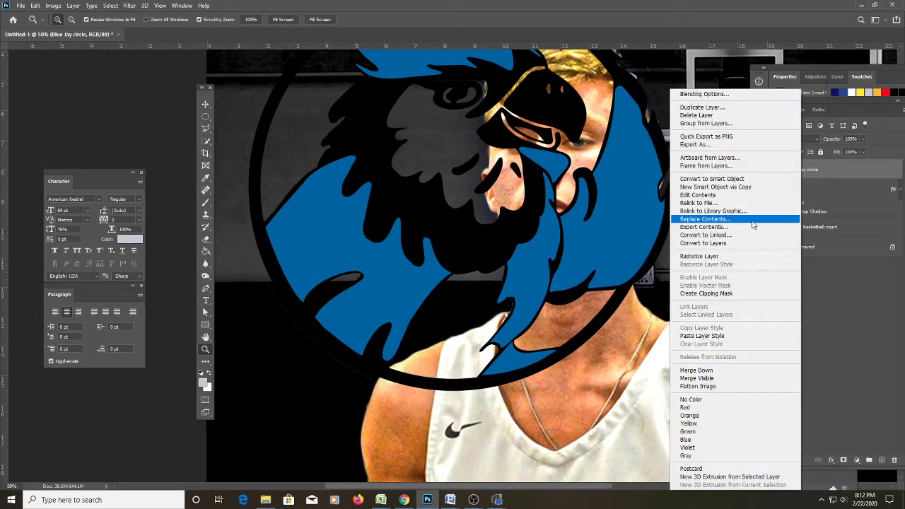
pyautogui.click(724, 256)
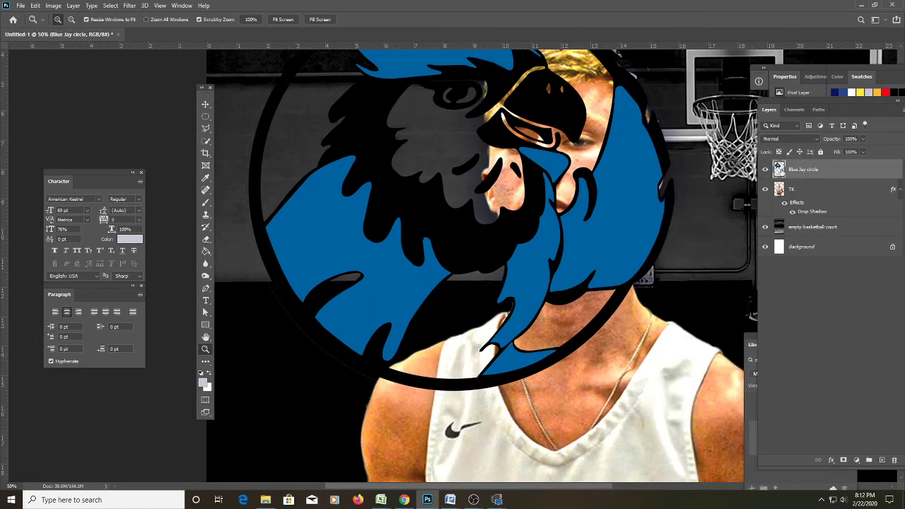
# Give the Blue Jay circle layer a thick white (ffffff) outside Stroke effect.
pyautogui.doubleClick(780, 172)
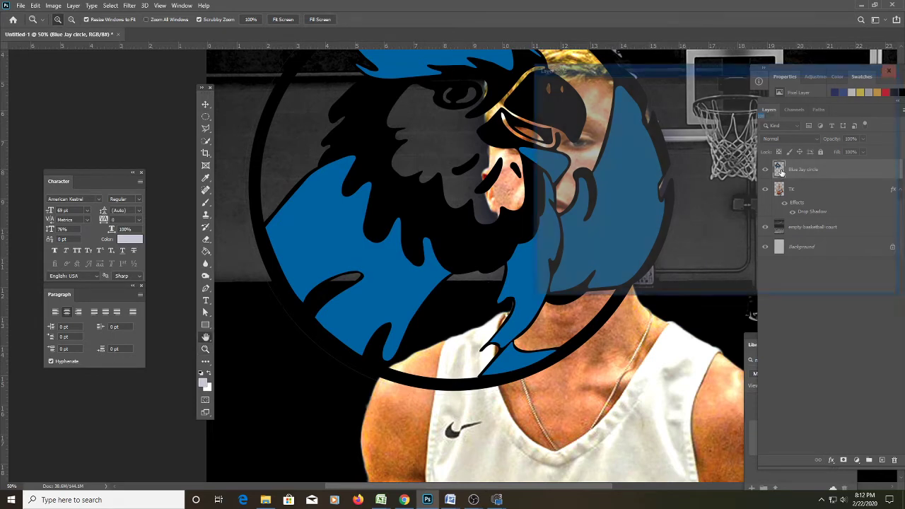
pyautogui.click(552, 149)
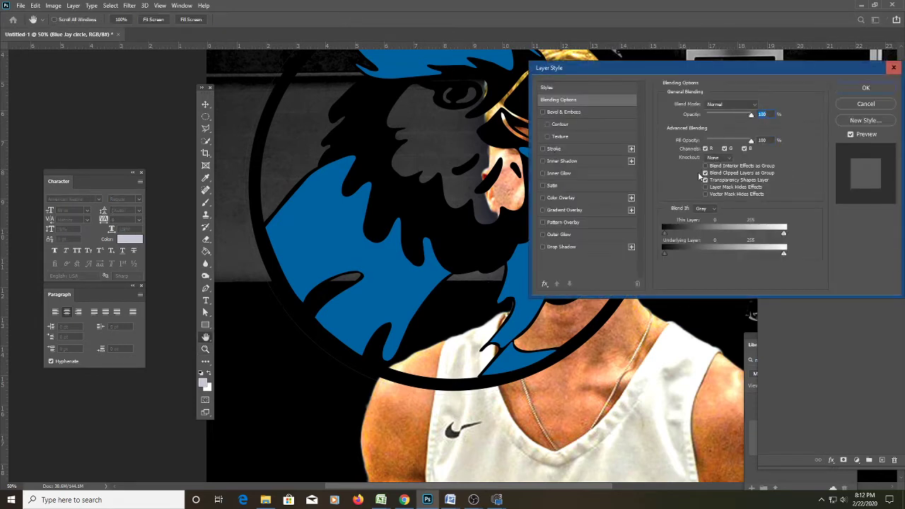
pyautogui.click(685, 172)
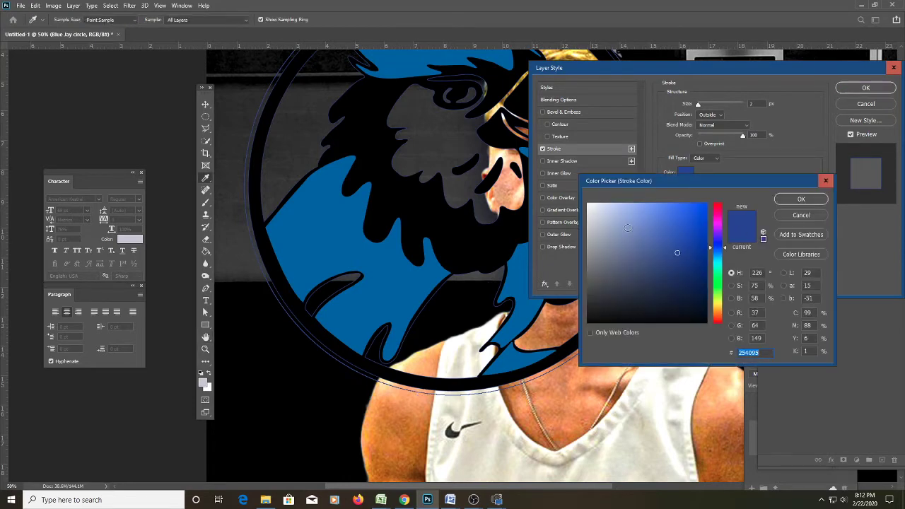
pyautogui.write('ffffff')
pyautogui.click(801, 199)
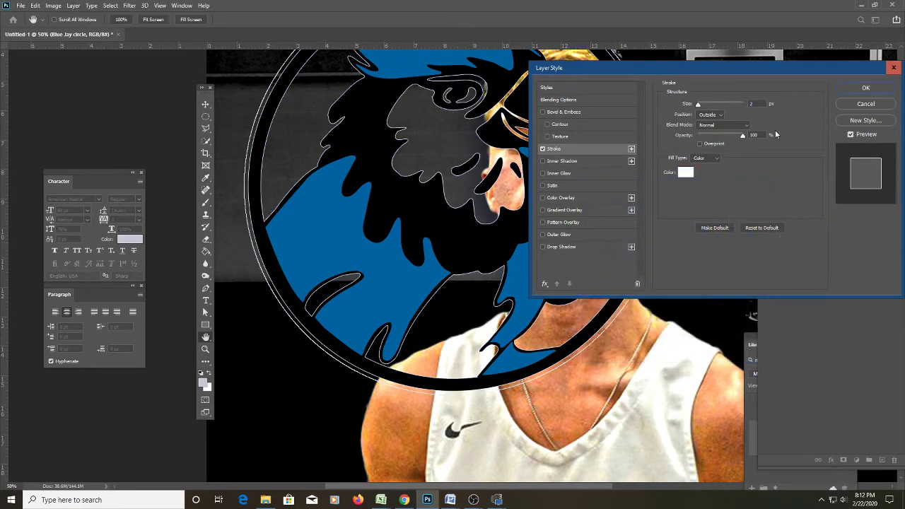
pyautogui.moveTo(698, 104)
pyautogui.mouseDown()
pyautogui.moveTo(715, 105)
pyautogui.moveTo(708, 107)
pyautogui.mouseUp()
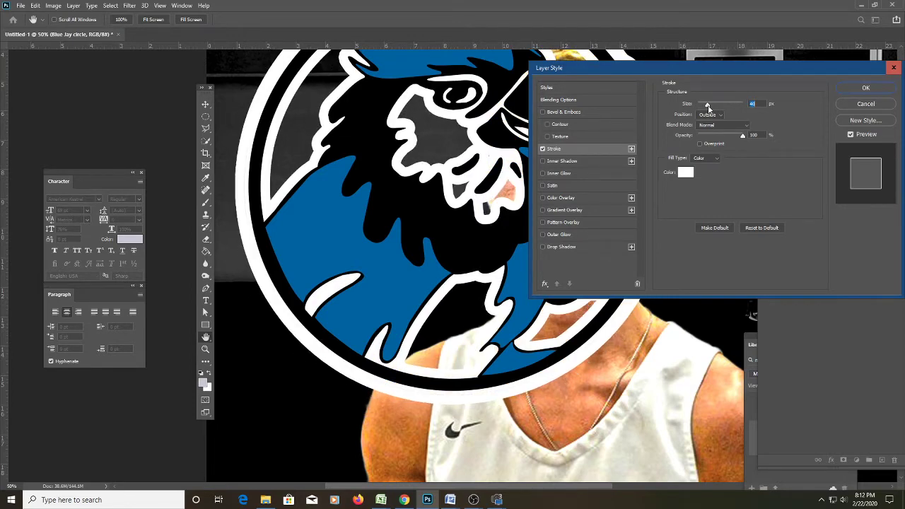
pyautogui.moveTo(760, 68); pyautogui.dragTo(681, 245)
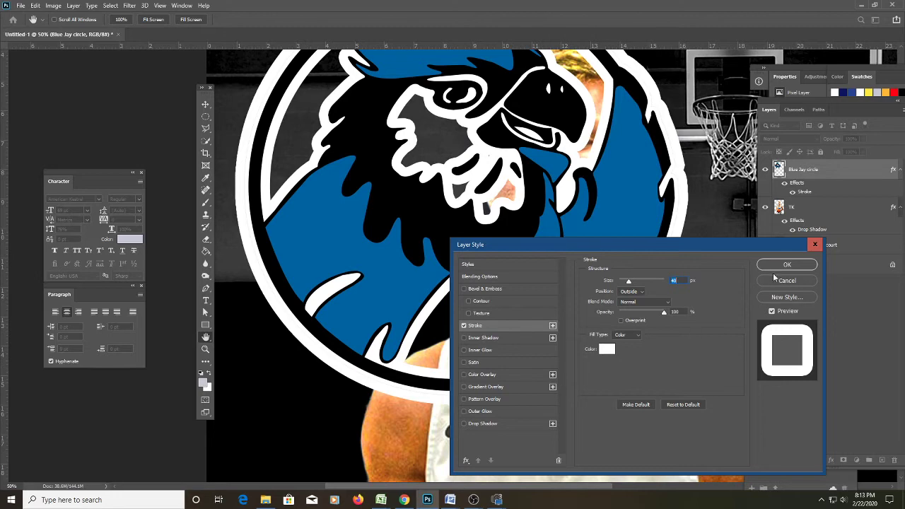
pyautogui.press('Return')
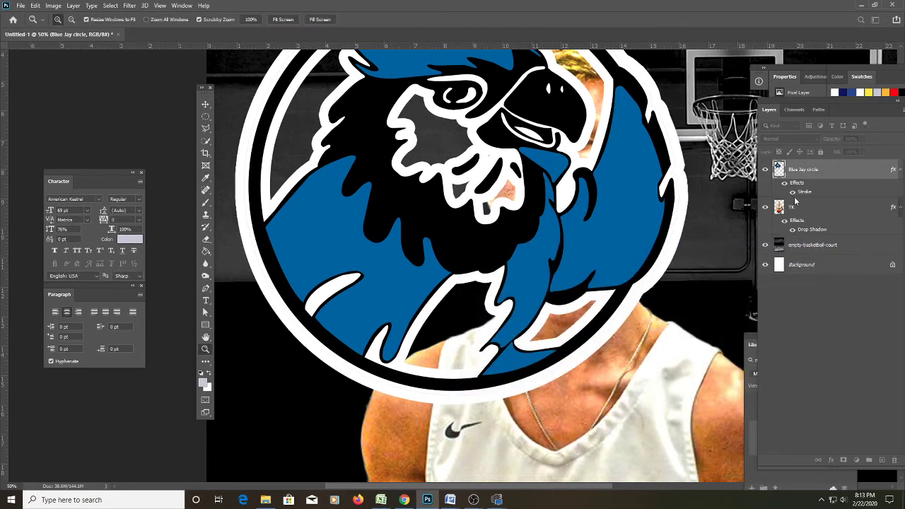
pyautogui.hotkey('ctrl', '-')
pyautogui.hotkey('ctrl', '-')
pyautogui.hotkey('ctrl', '+')
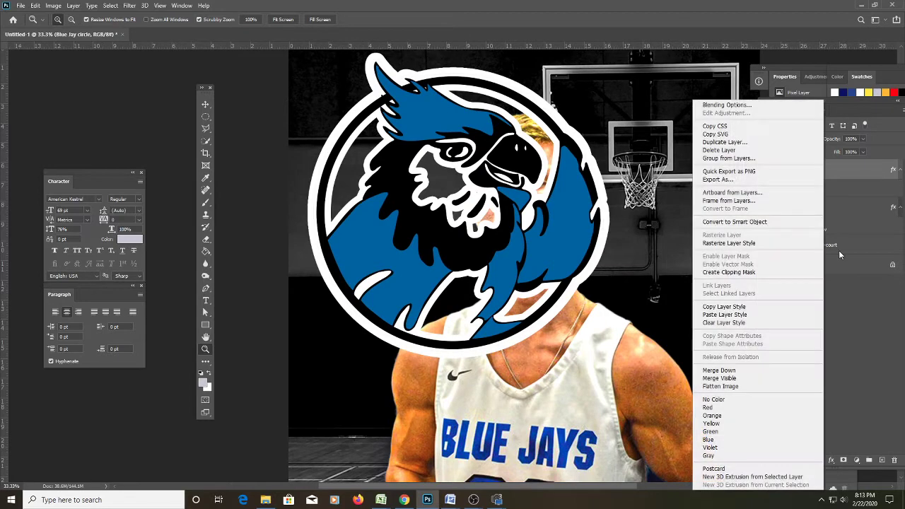
# Rasterize the Blue Jay circle layer's stroke and add a new empty layer above the TK player layer.
pyautogui.rightClick(827, 166)
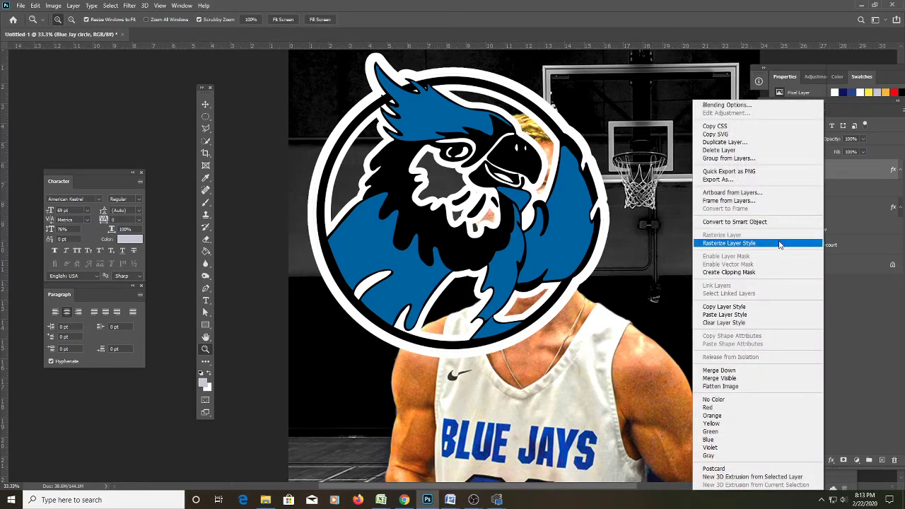
pyautogui.click(780, 243)
pyautogui.click(806, 198)
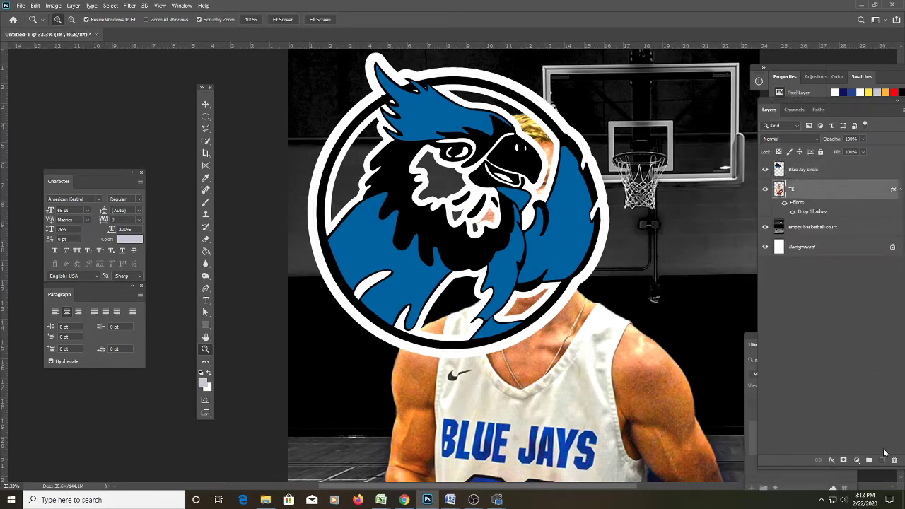
pyautogui.click(880, 461)
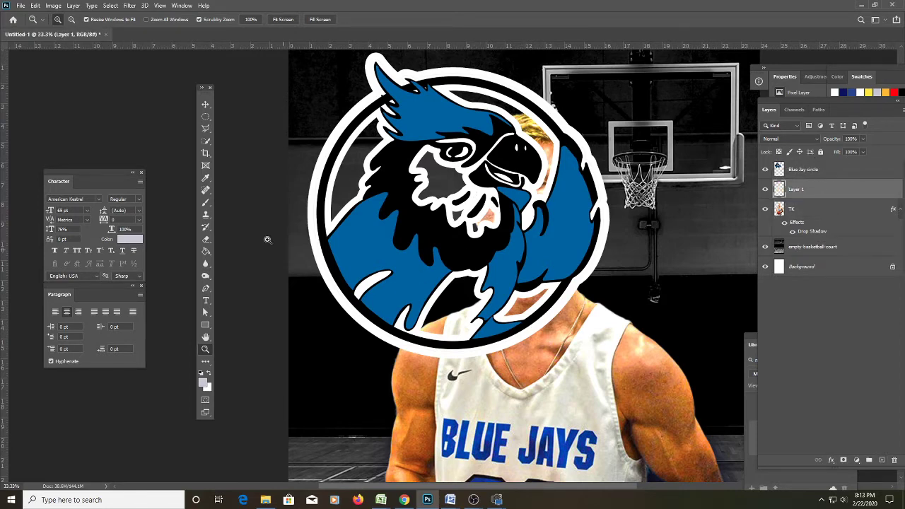
# Set up a 70 px brush loaded with white sampled from the logo's ring.
pyautogui.press('b')
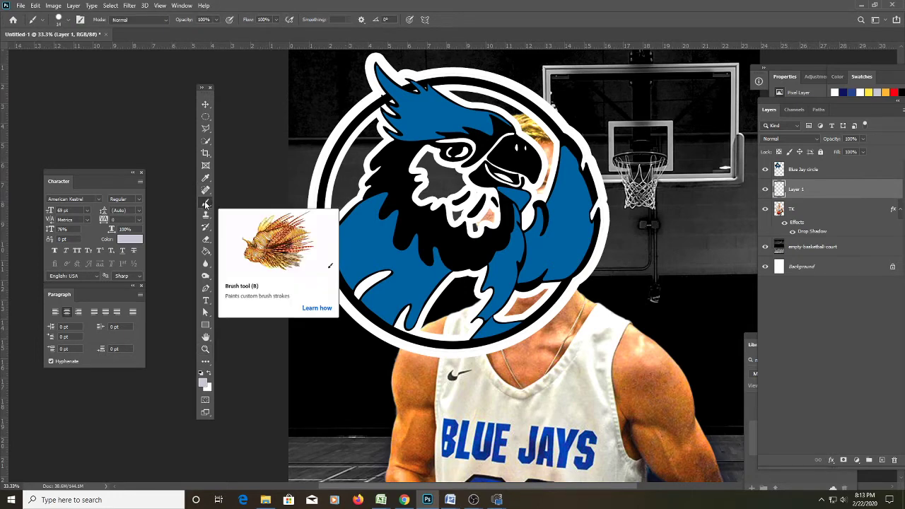
pyautogui.rightClick(379, 141)
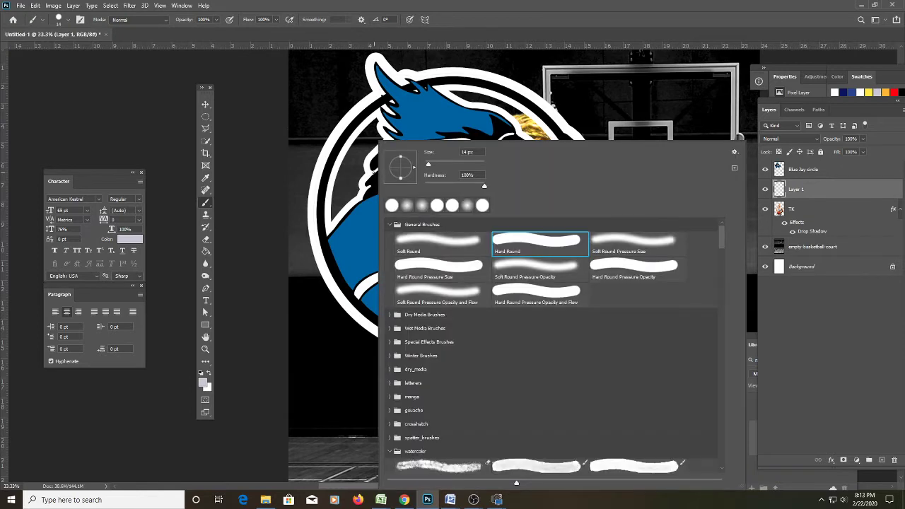
pyautogui.moveTo(427, 164); pyautogui.dragTo(445, 164)
pyautogui.click(365, 138)
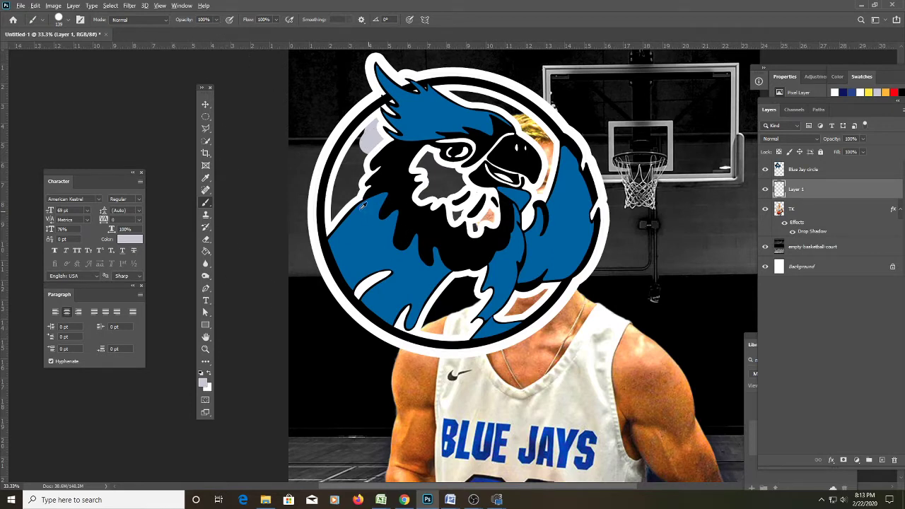
pyautogui.keyDown('alt'); pyautogui.click(364, 124); pyautogui.keyUp('alt')
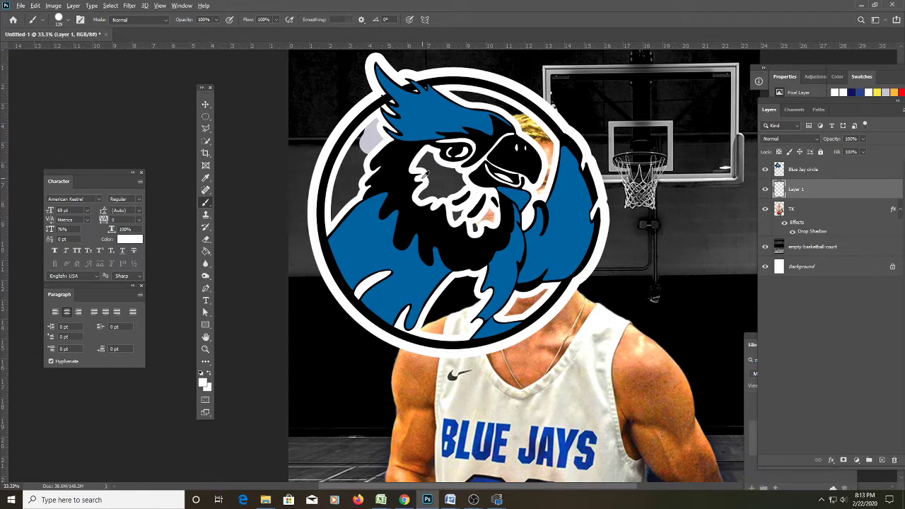
# Paint white over the logo's grey patch, dark interior, bird's chest and hair above the beak.
pyautogui.moveTo(388, 147)
pyautogui.mouseDown()
pyautogui.moveTo(378, 122)
pyautogui.moveTo(344, 172)
pyautogui.moveTo(338, 230)
pyautogui.mouseUp()
pyautogui.moveTo(423, 155)
pyautogui.mouseDown()
pyautogui.moveTo(428, 177)
pyautogui.moveTo(461, 196)
pyautogui.moveTo(481, 226)
pyautogui.mouseUp()
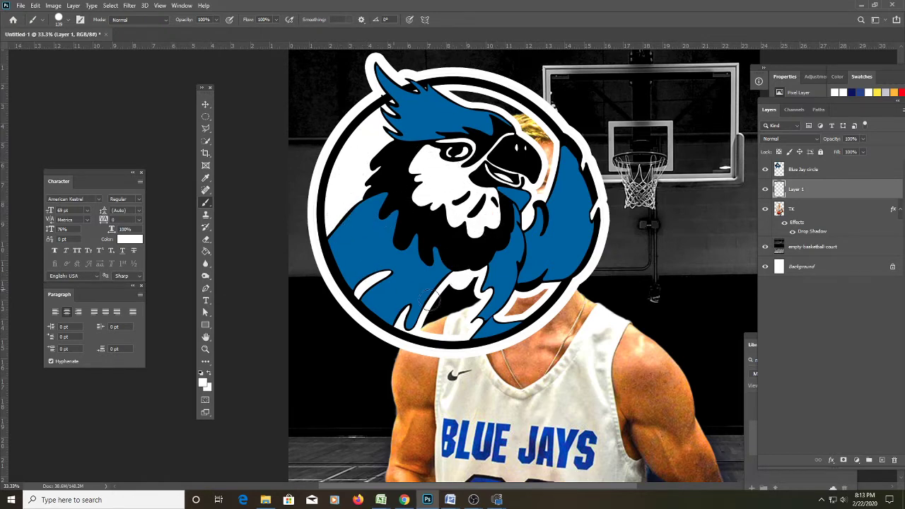
pyautogui.moveTo(430, 298)
pyautogui.mouseDown()
pyautogui.moveTo(472, 287)
pyautogui.moveTo(474, 305)
pyautogui.moveTo(456, 331)
pyautogui.moveTo(433, 331)
pyautogui.moveTo(465, 305)
pyautogui.moveTo(522, 288)
pyautogui.moveTo(515, 310)
pyautogui.moveTo(550, 289)
pyautogui.mouseUp()
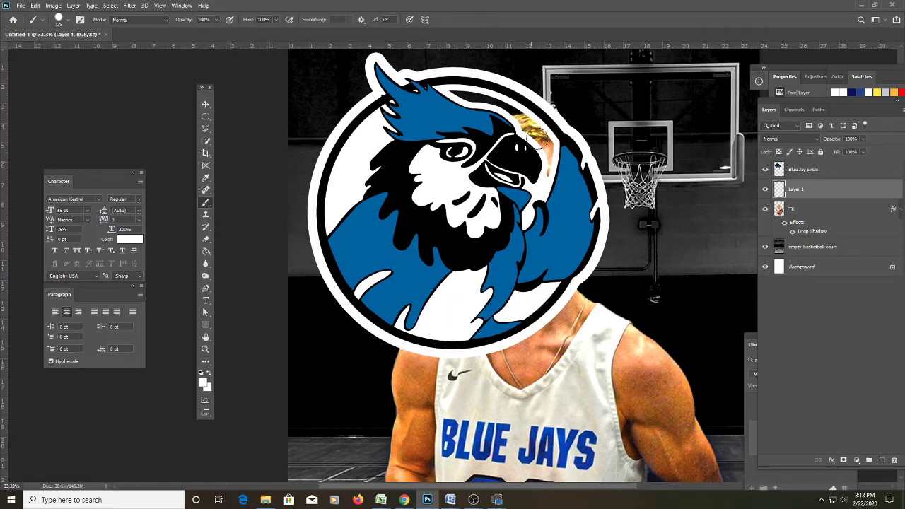
pyautogui.moveTo(537, 139)
pyautogui.mouseDown()
pyautogui.moveTo(549, 159)
pyautogui.moveTo(548, 137)
pyautogui.moveTo(522, 114)
pyautogui.moveTo(450, 93)
pyautogui.moveTo(524, 131)
pyautogui.mouseUp()
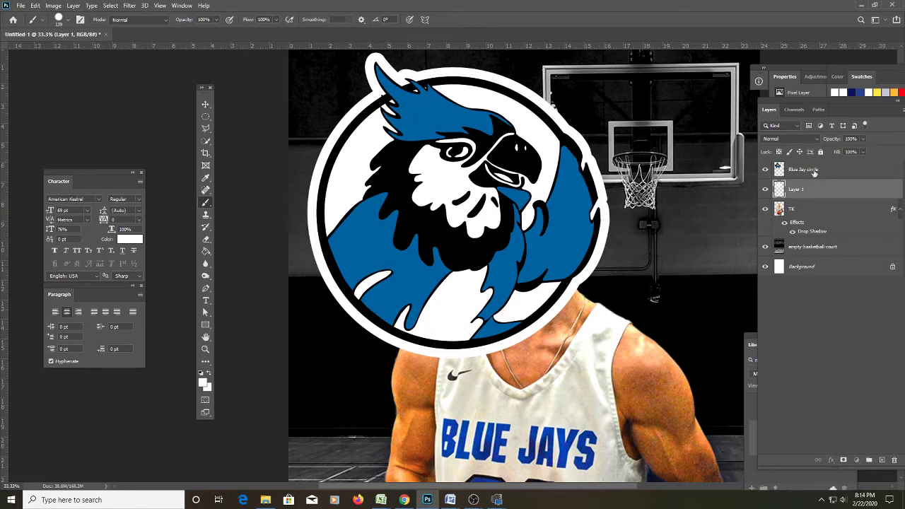
# Merge the white paint layer into the Blue Jay circle layer.
pyautogui.keyDown('shift'); pyautogui.click(815, 174); pyautogui.keyUp('shift')
pyautogui.rightClick(818, 182)
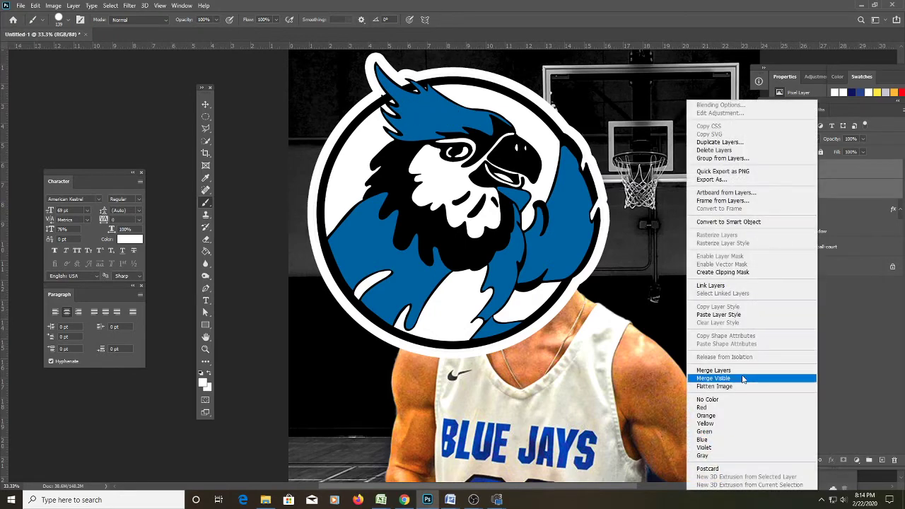
pyautogui.click(748, 369)
pyautogui.press('m')
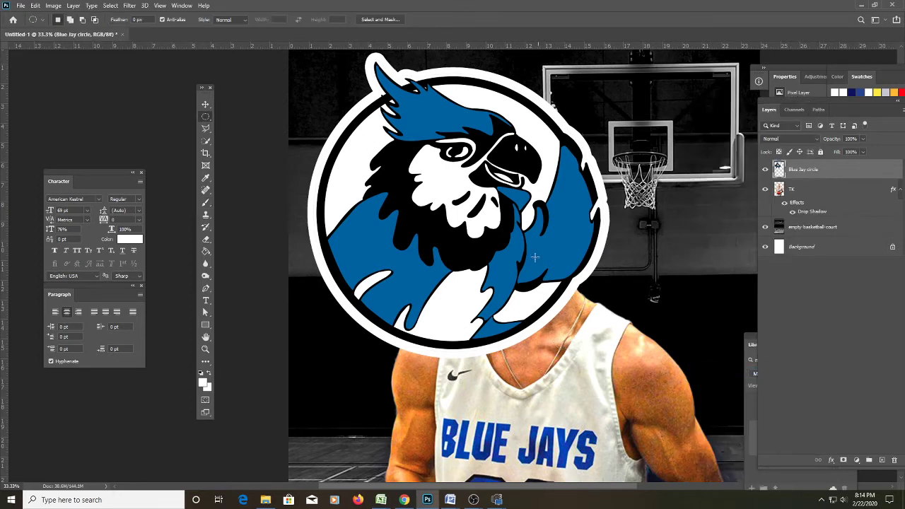
pyautogui.rightClick(515, 240)
pyautogui.click(578, 322)
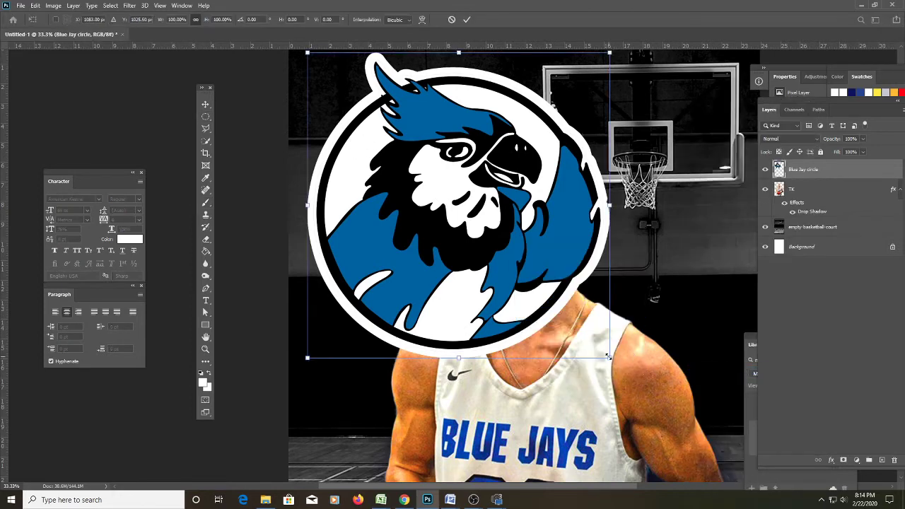
# Scale down the Blue Jay logo and move its layer below the TK player layer.
pyautogui.moveTo(608, 357); pyautogui.dragTo(546, 295)
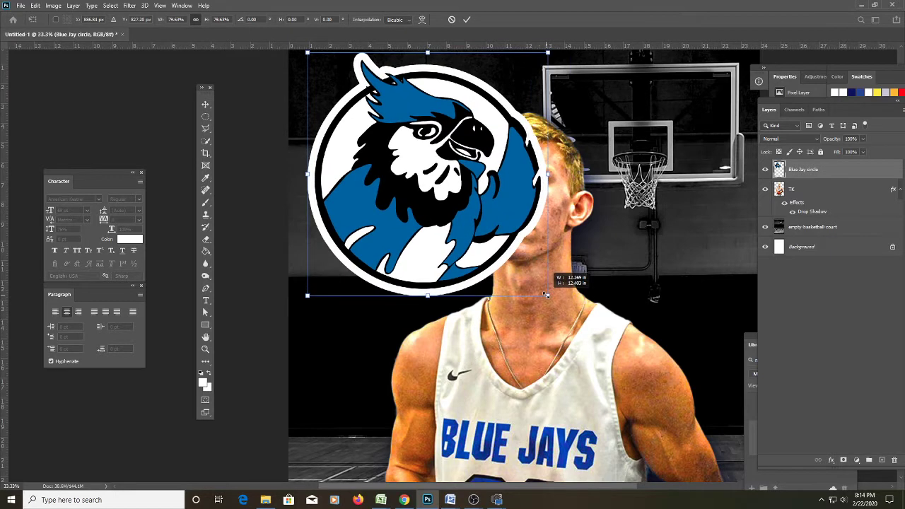
pyautogui.press('Return')
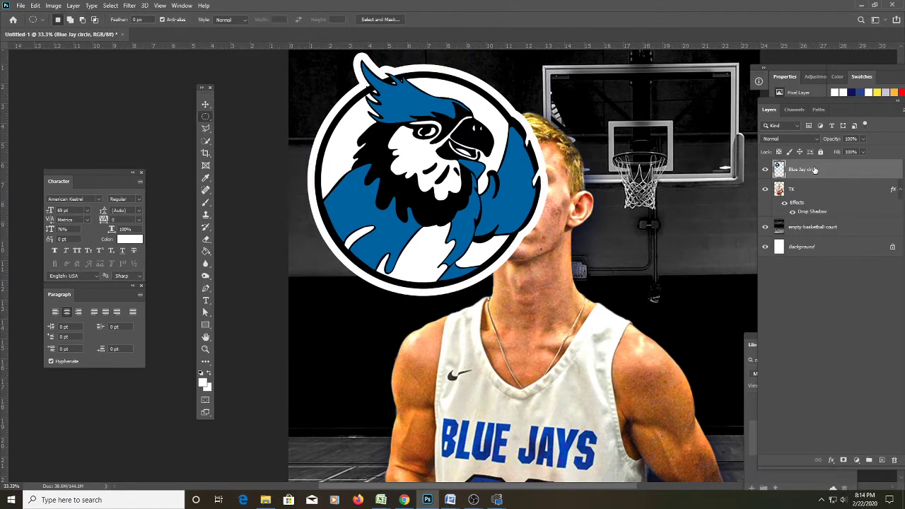
pyautogui.moveTo(814, 170); pyautogui.dragTo(810, 220)
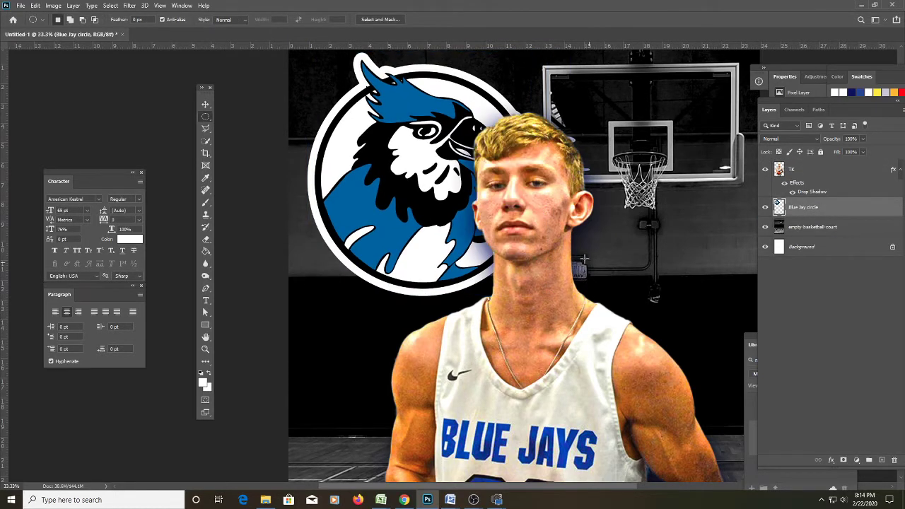
# Move the Blue Jay logo to the banner's upper right.
pyautogui.scroll(2, 427, 199)
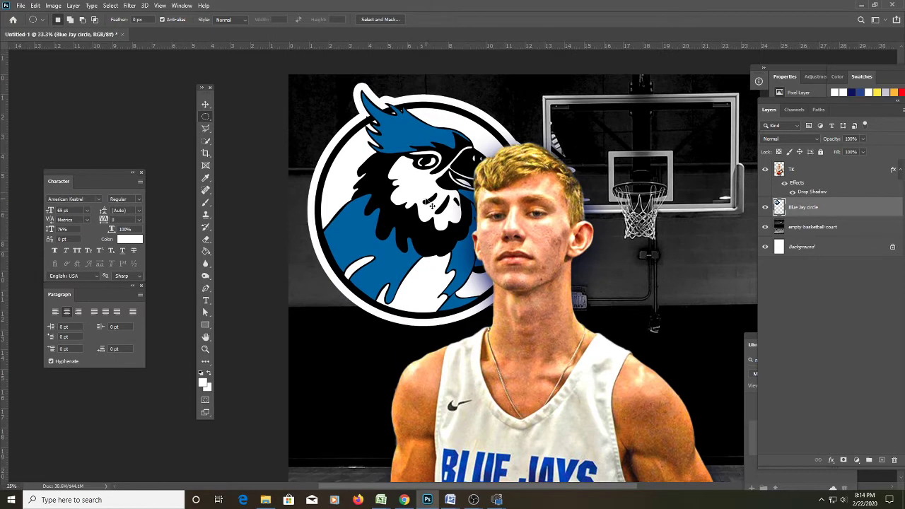
pyautogui.hotkey('ctrl', '-')
pyautogui.hotkey('ctrl', '-')
pyautogui.press('v')
pyautogui.moveTo(427, 198); pyautogui.dragTo(524, 198)
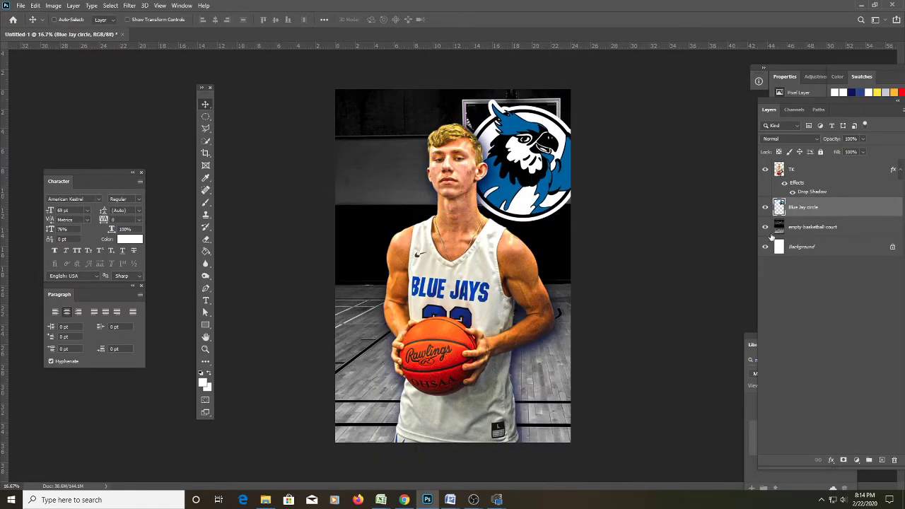
# Drag the empty-basketball-court layer left to reveal the basket, then set Blue Jay circle opacity to 43%.
pyautogui.click(803, 228)
pyautogui.moveTo(540, 250); pyautogui.dragTo(417, 252)
pyautogui.click(803, 207)
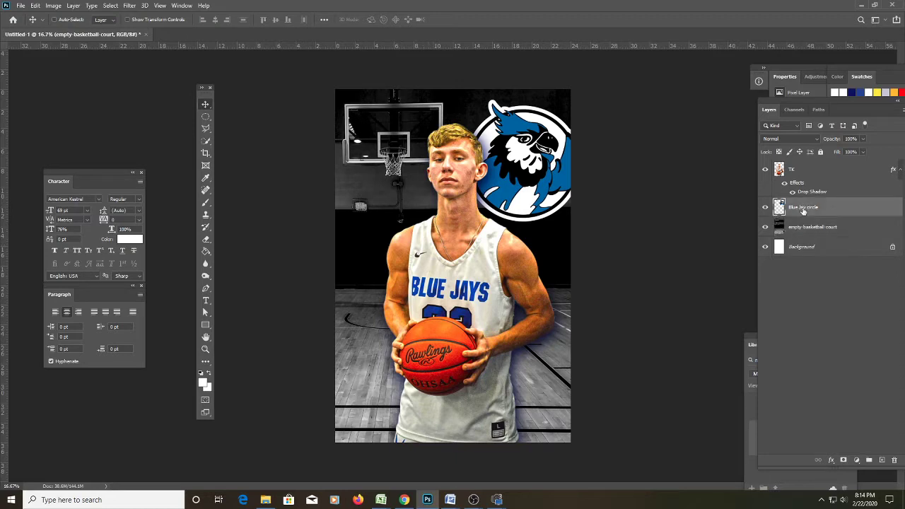
pyautogui.click(861, 139)
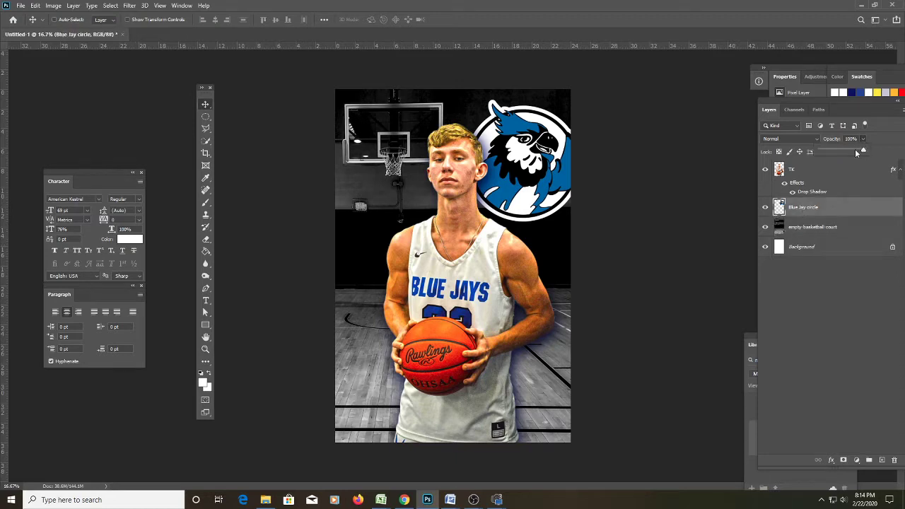
pyautogui.moveTo(853, 153); pyautogui.dragTo(839, 152)
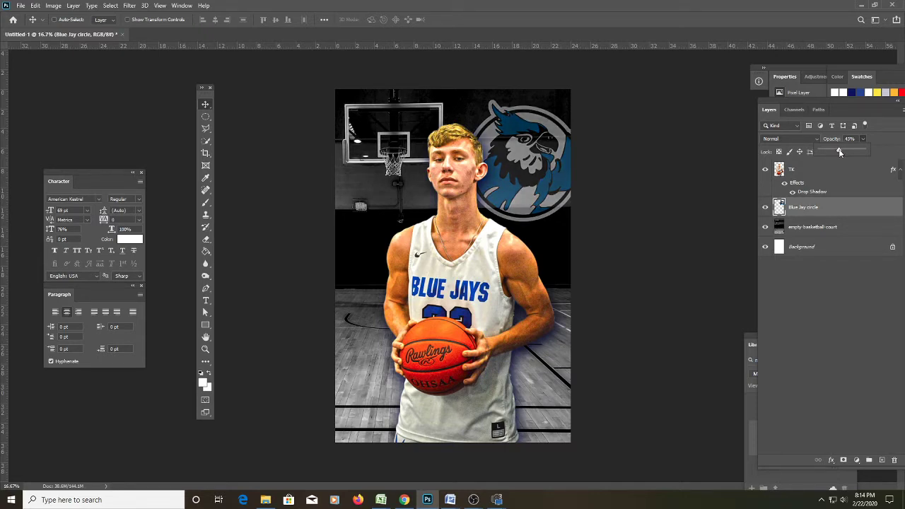
pyautogui.click(283, 117)
pyautogui.click(825, 171)
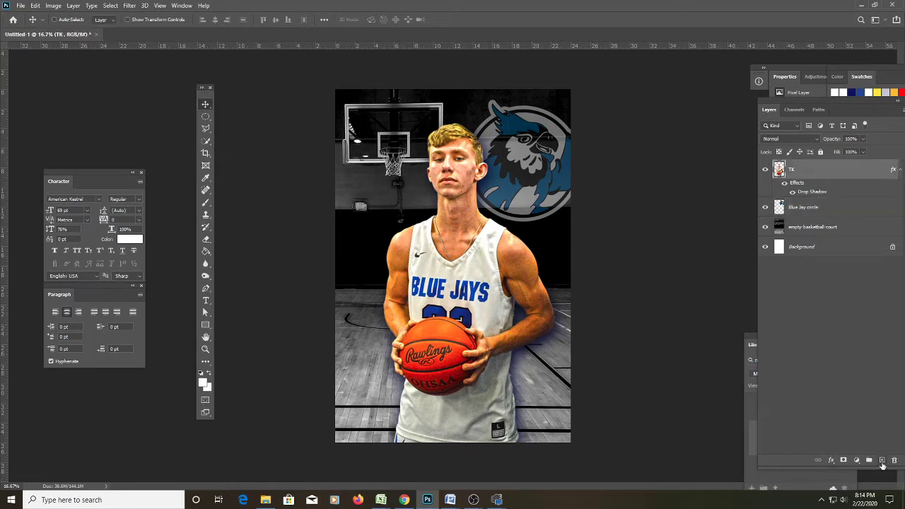
# Add a new layer above TK and draw a vertical text box filled with placeholder text.
pyautogui.click(882, 460)
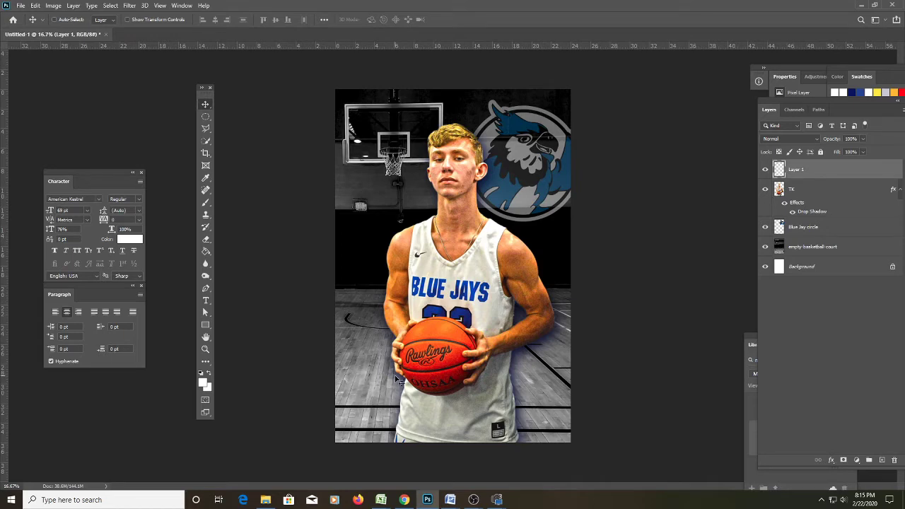
pyautogui.press('t')
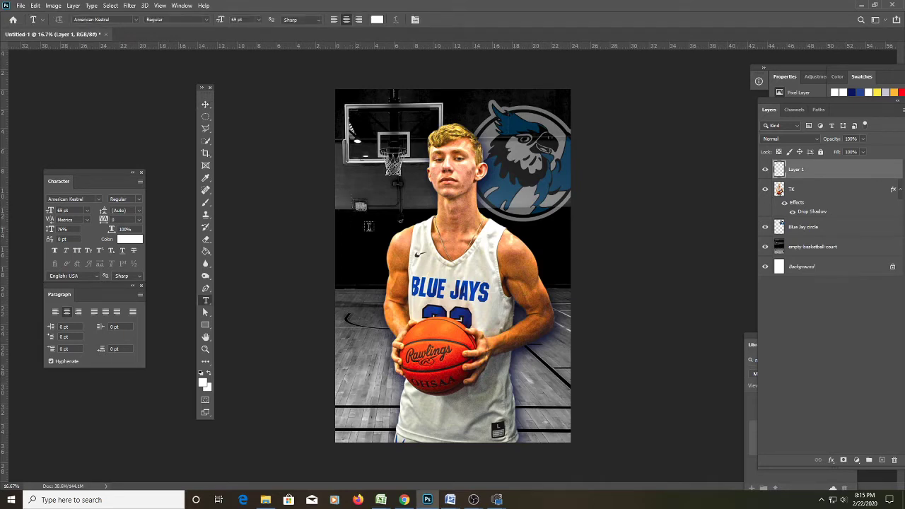
pyautogui.hotkey('shift', 't')
pyautogui.moveTo(356, 176); pyautogui.dragTo(433, 430)
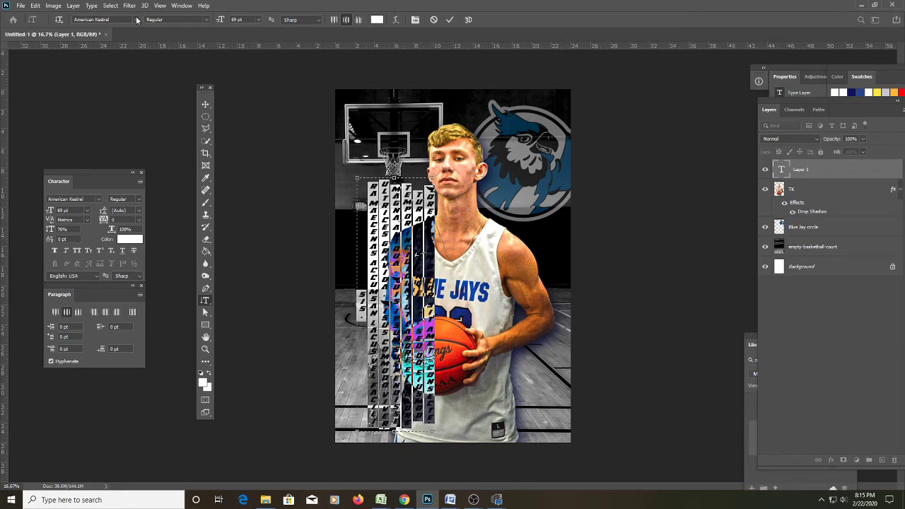
# Change the vertical text's font to Freshman Normal and commit it.
pyautogui.click(135, 19)
pyautogui.moveTo(263, 58); pyautogui.dragTo(270, 125)
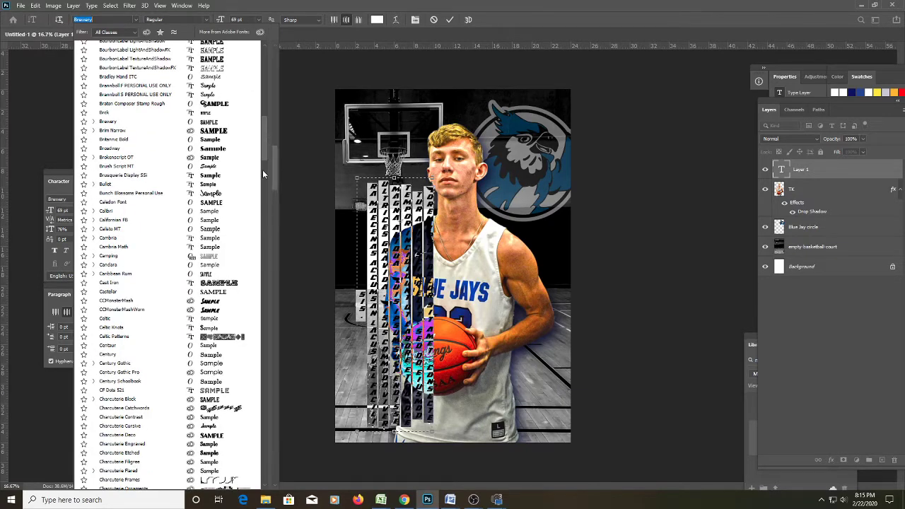
pyautogui.write('Eds Market Narrow Slant')
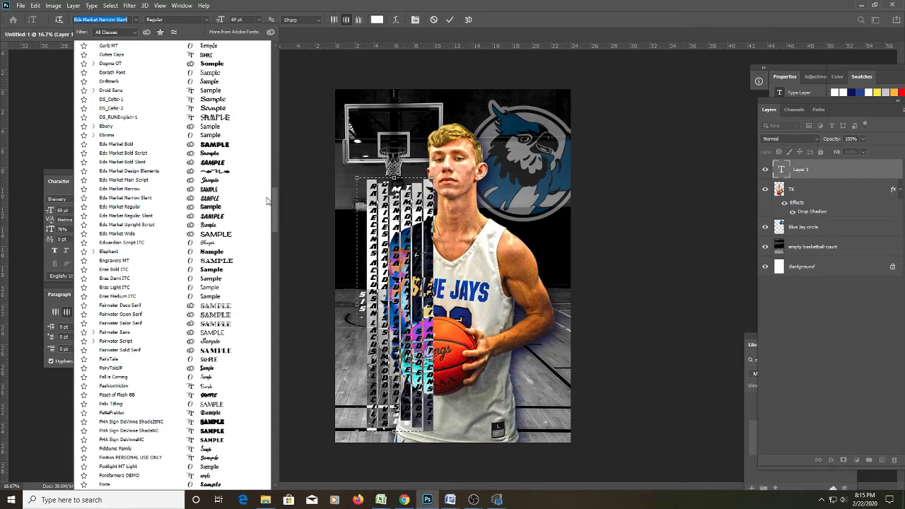
pyautogui.press('Return')
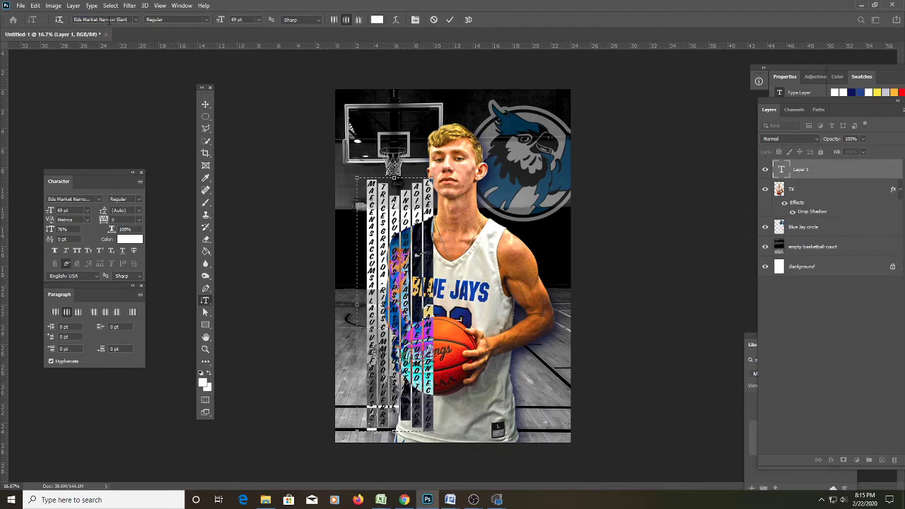
pyautogui.click(116, 20)
pyautogui.write('freshma')
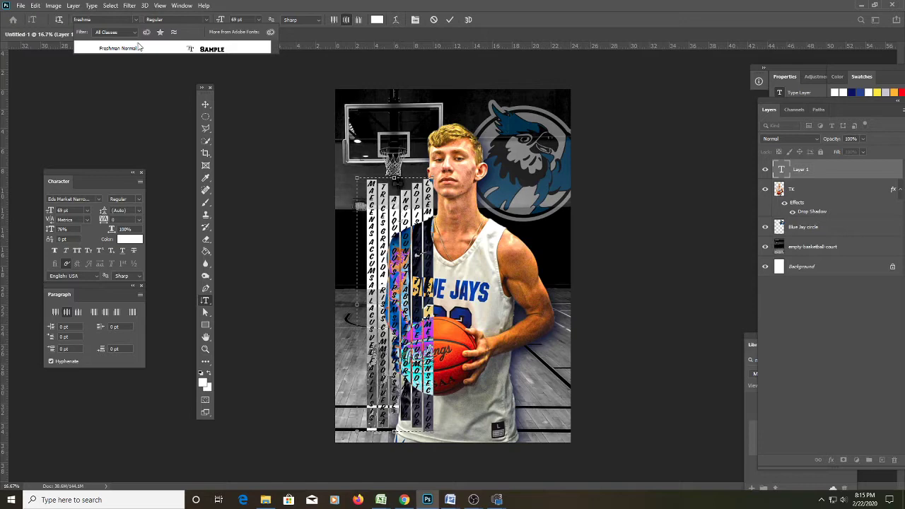
pyautogui.click(139, 47)
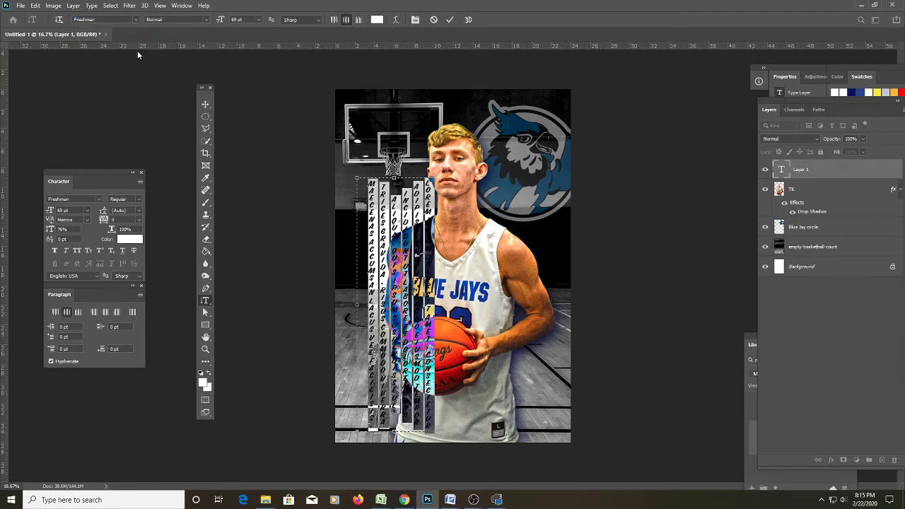
pyautogui.click(340, 239)
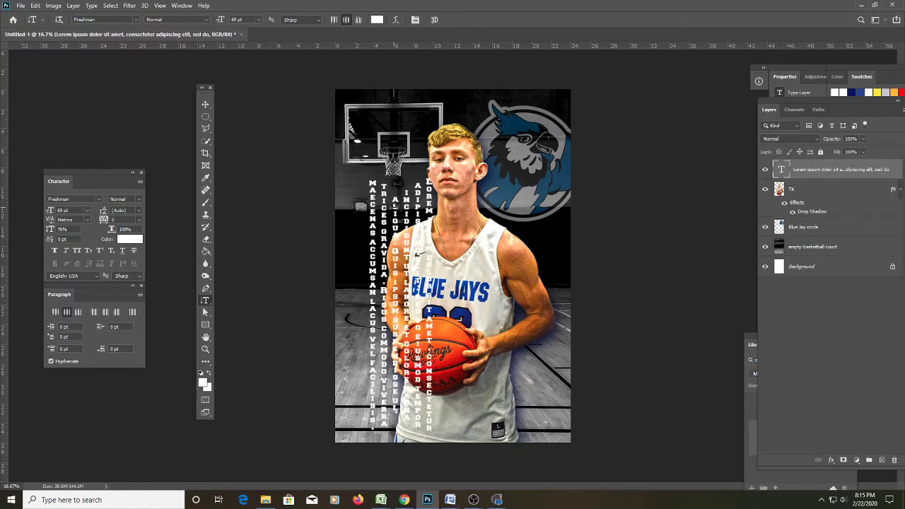
# Replace the placeholder with the player's name and set its vertical scale to 100%.
pyautogui.click(394, 209)
pyautogui.hotkey('ctrl', 'a')
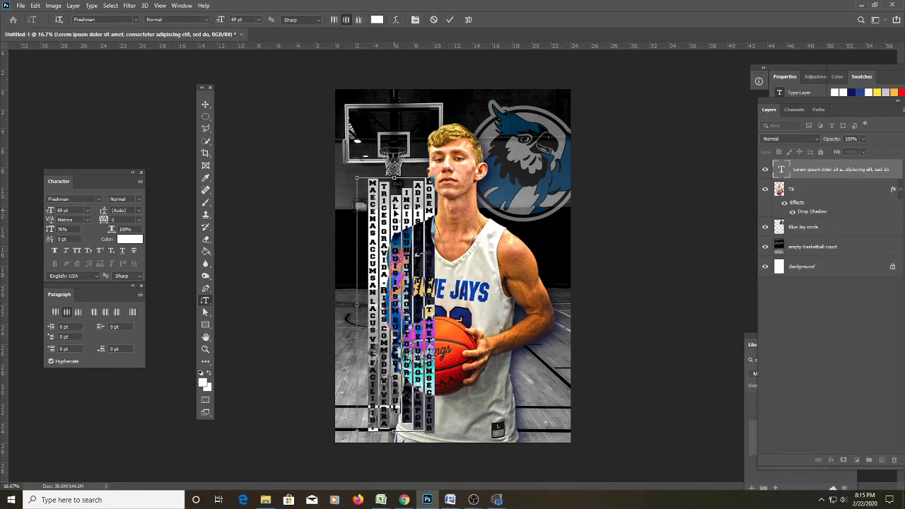
pyautogui.press('BackSpace')
pyautogui.write('BLH')
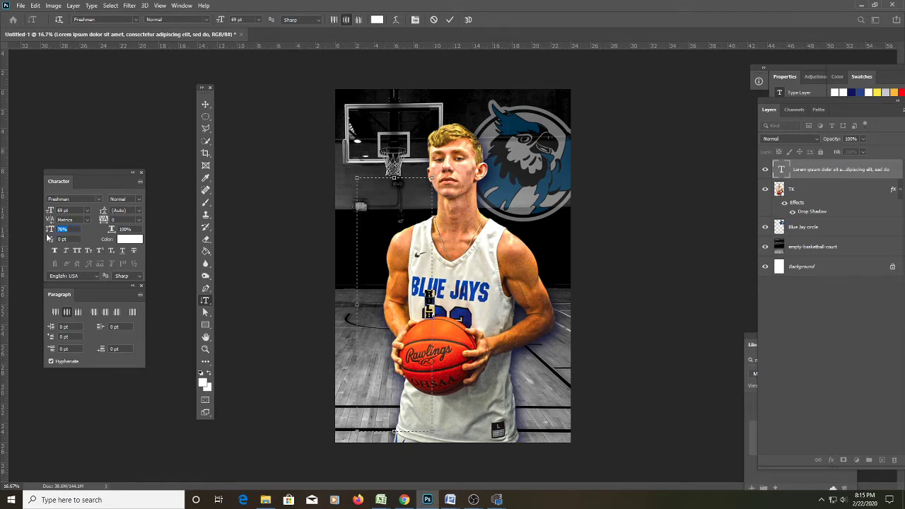
pyautogui.write('100')
pyautogui.press('Return')
# Top-align the name, enlarge it to 375 pt, and place it on the left edge behind the player.
pyautogui.click(338, 21)
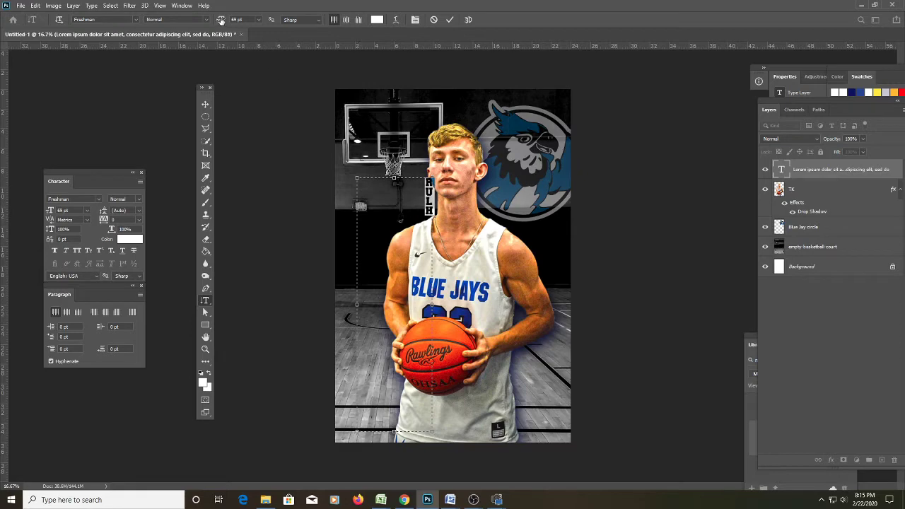
pyautogui.moveTo(220, 20); pyautogui.dragTo(363, 7)
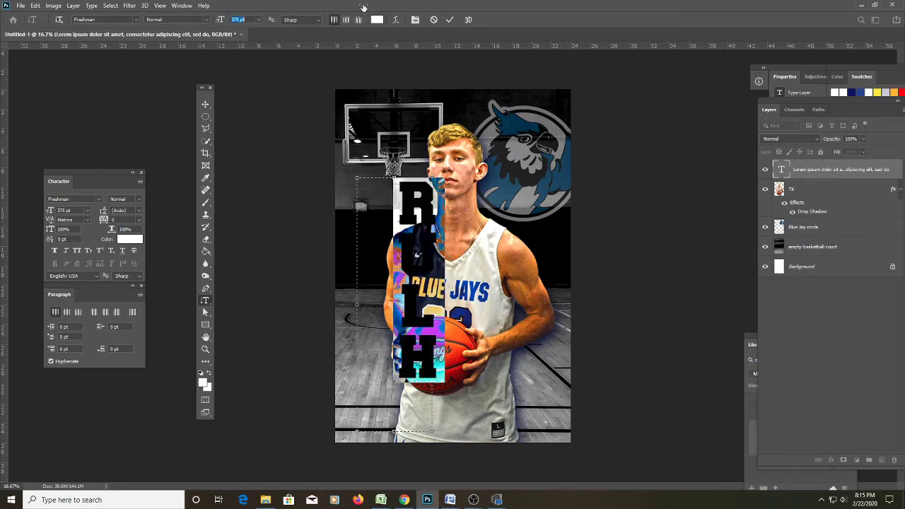
pyautogui.click(205, 105)
pyautogui.moveTo(432, 228); pyautogui.dragTo(378, 210)
pyautogui.moveTo(825, 172); pyautogui.dragTo(802, 218)
pyautogui.moveTo(373, 249); pyautogui.dragTo(367, 316)
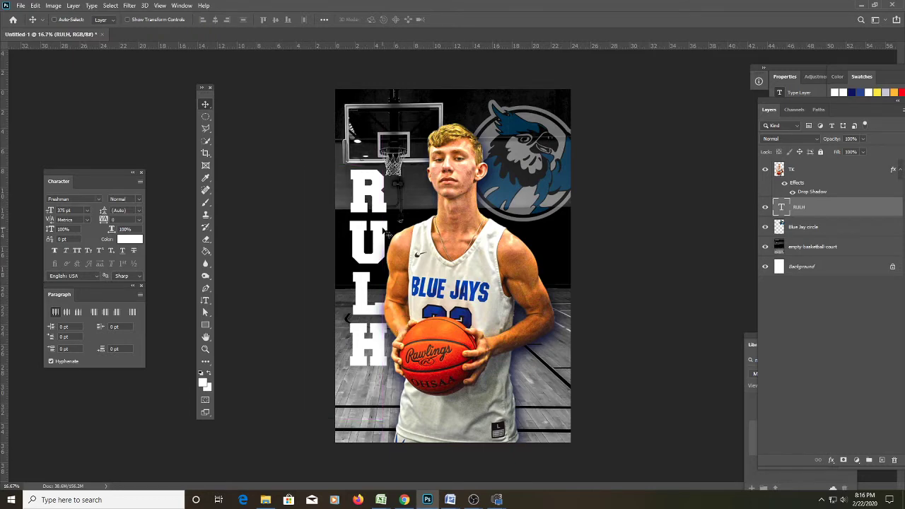
pyautogui.hotkey('shift', 'Down')
pyautogui.hotkey('shift', 'Down')
pyautogui.hotkey('shift', 'Down')
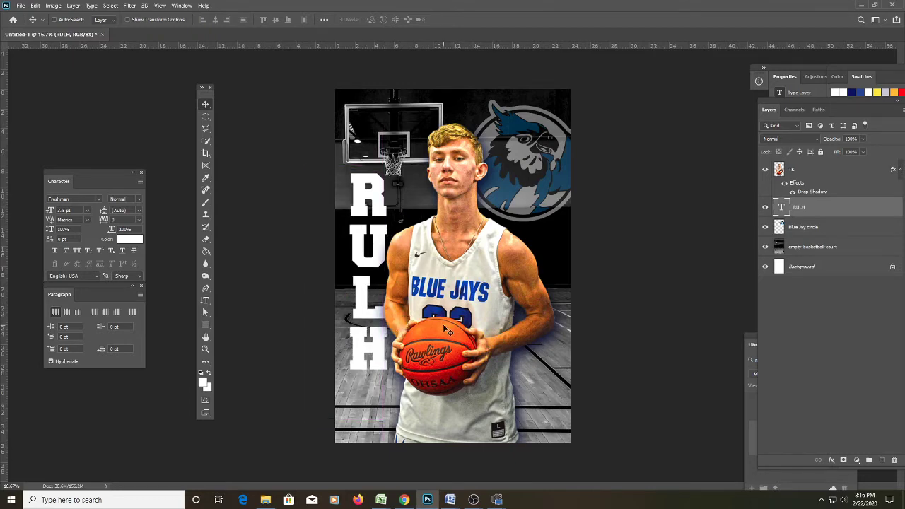
pyautogui.click(862, 140)
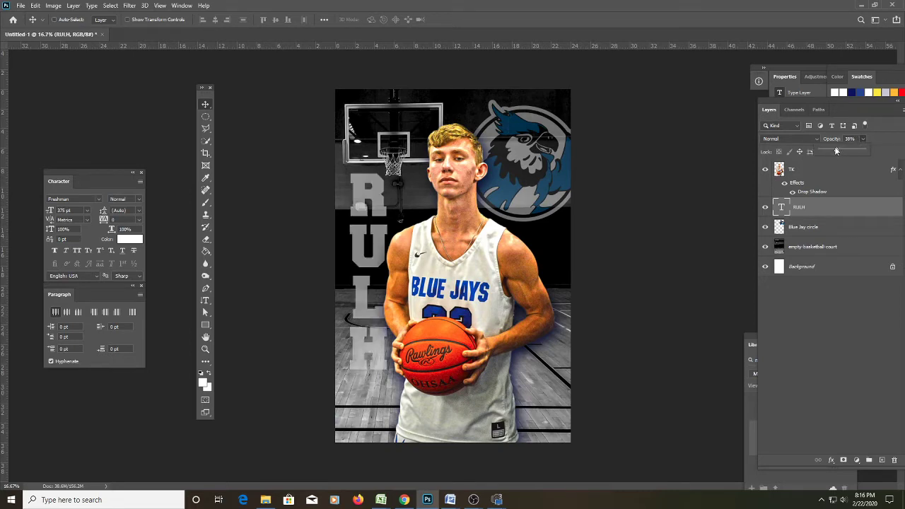
pyautogui.moveTo(839, 152); pyautogui.dragTo(876, 152)
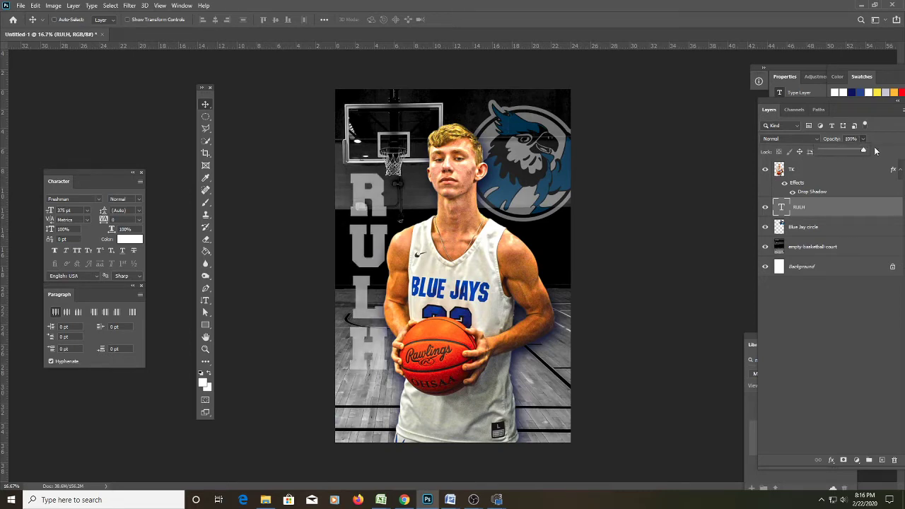
pyautogui.click(205, 106)
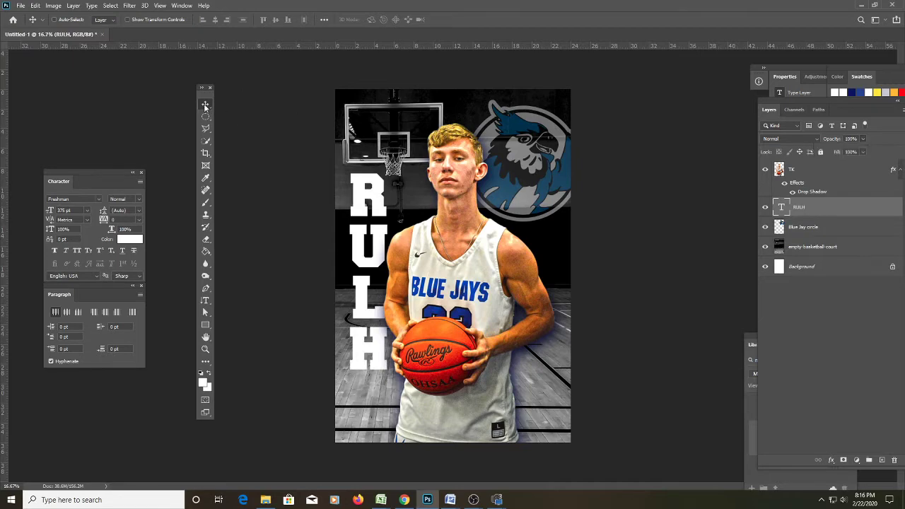
pyautogui.rightClick(798, 207)
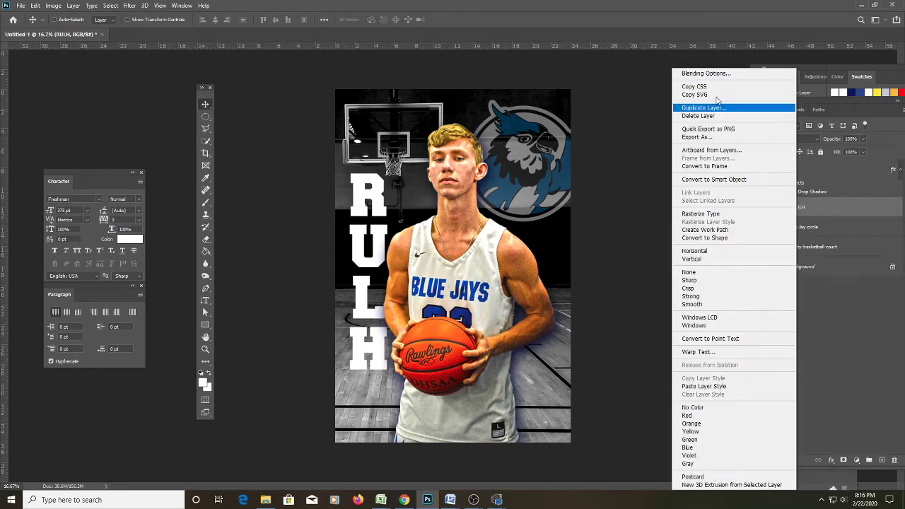
pyautogui.click(843, 203)
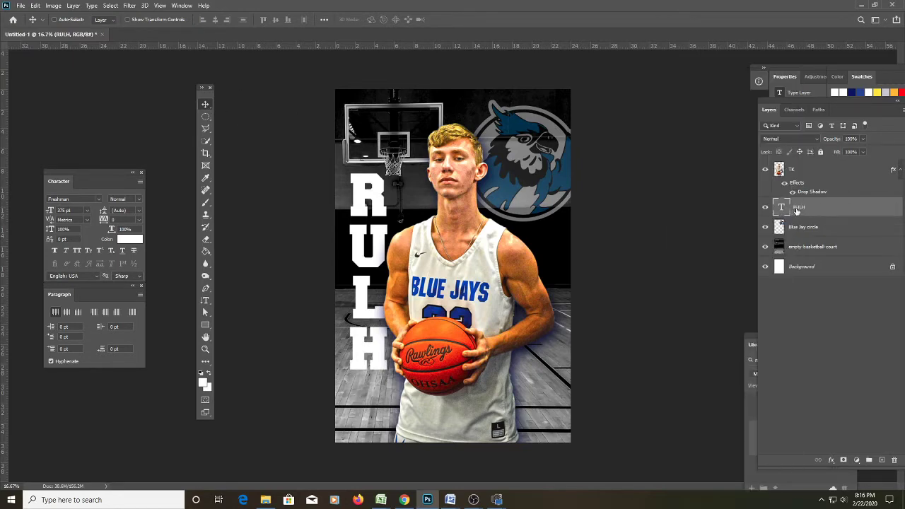
pyautogui.rightClick(796, 207)
pyautogui.click(704, 74)
# Outline the name text with a thin 29 px black (000000) Stroke and add a second Stroke effect.
pyautogui.moveTo(622, 249); pyautogui.dragTo(701, 144)
pyautogui.click(557, 216)
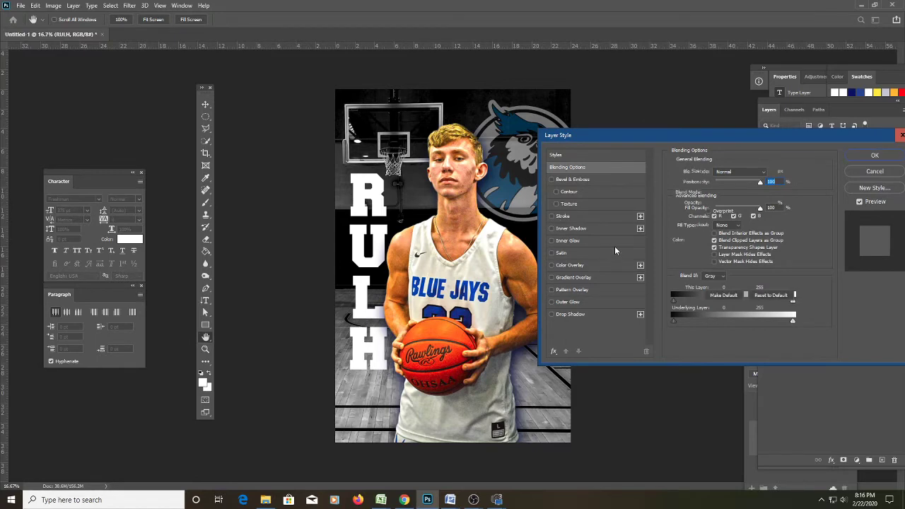
pyautogui.click(697, 240)
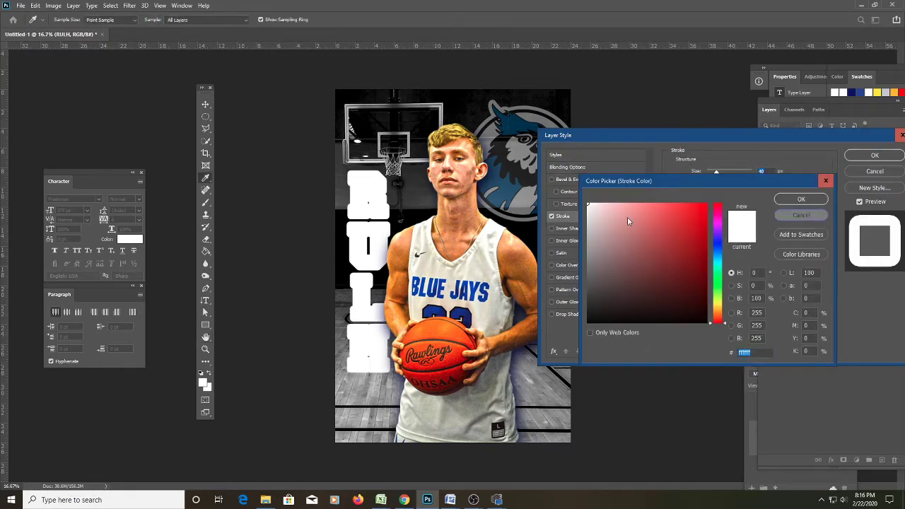
pyautogui.press('Escape')
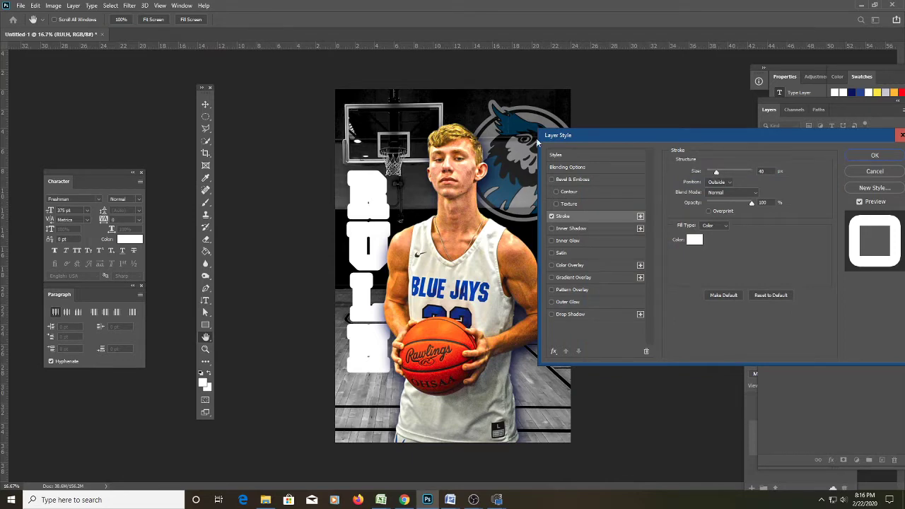
pyautogui.click(696, 241)
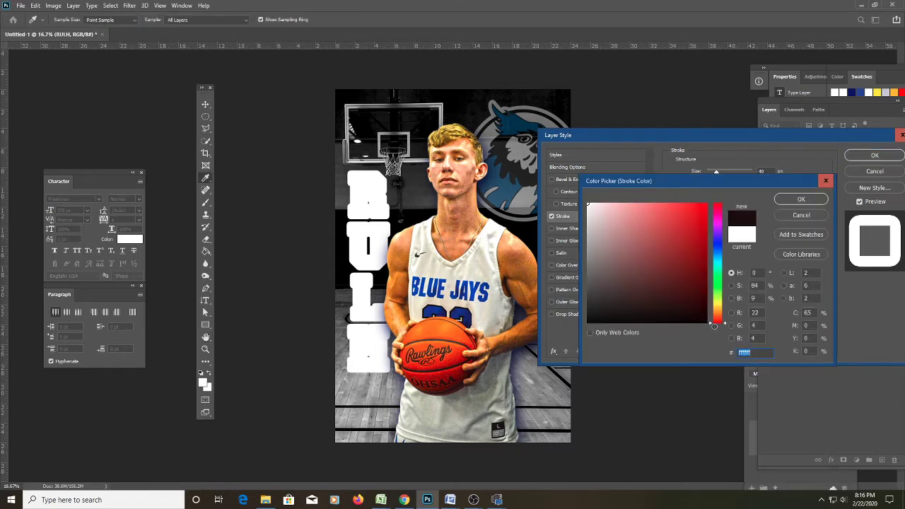
pyautogui.write('000000')
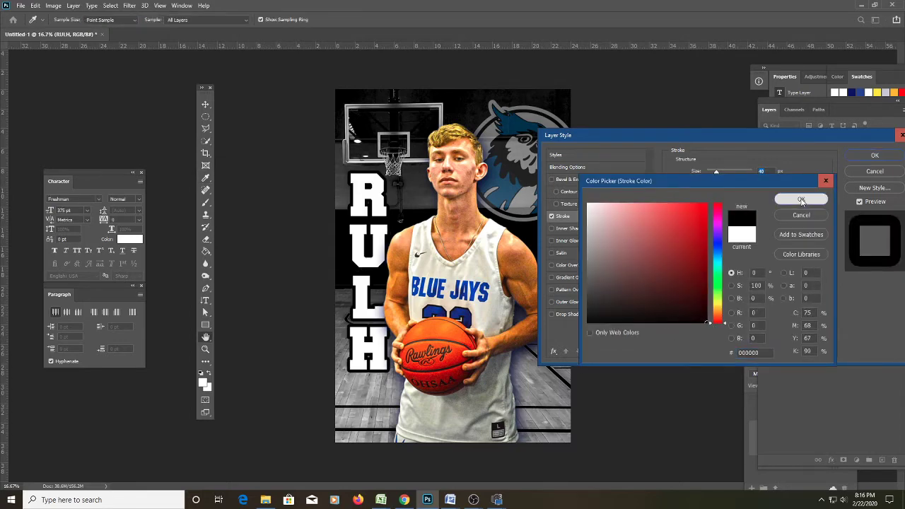
pyautogui.click(801, 201)
pyautogui.moveTo(716, 172); pyautogui.dragTo(715, 174)
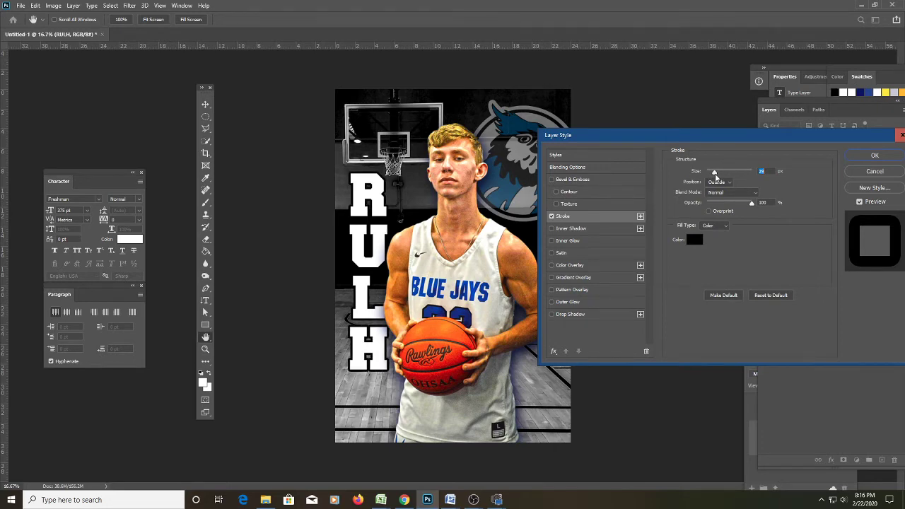
pyautogui.click(641, 215)
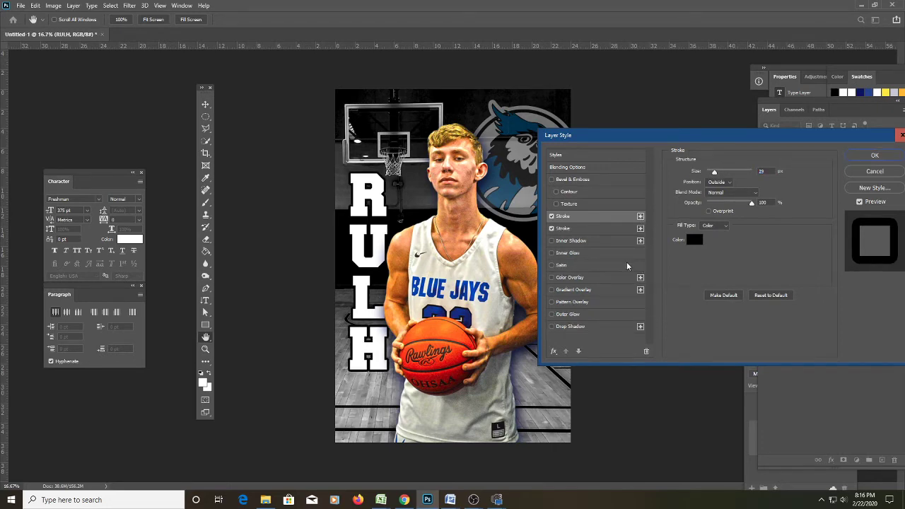
# Color the second Stroke with the jersey lettering's blue (#003db2) and widen it around the letters.
pyautogui.click(603, 226)
pyautogui.click(694, 239)
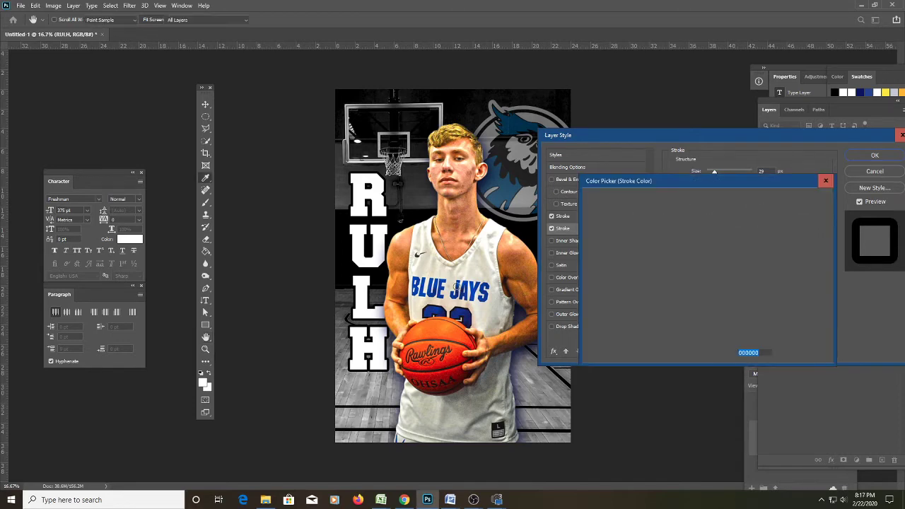
pyautogui.click(461, 282)
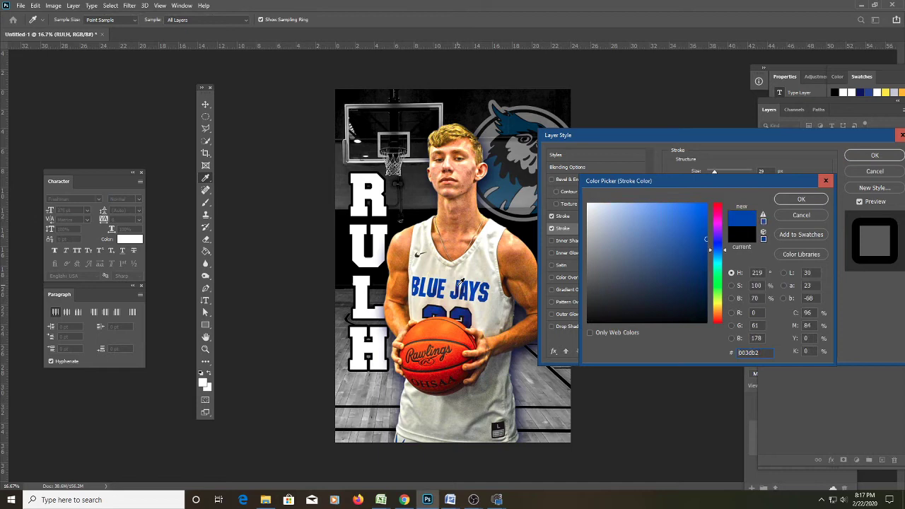
pyautogui.click(801, 199)
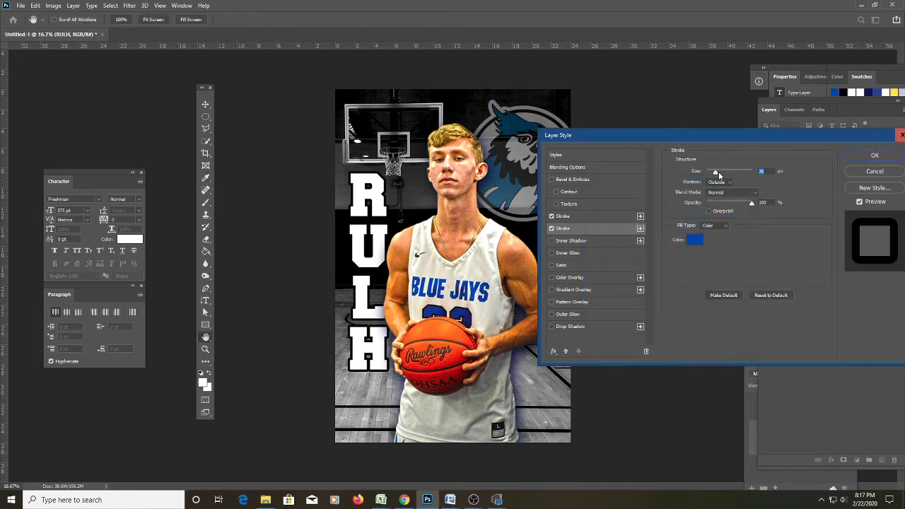
pyautogui.moveTo(718, 174); pyautogui.dragTo(722, 174)
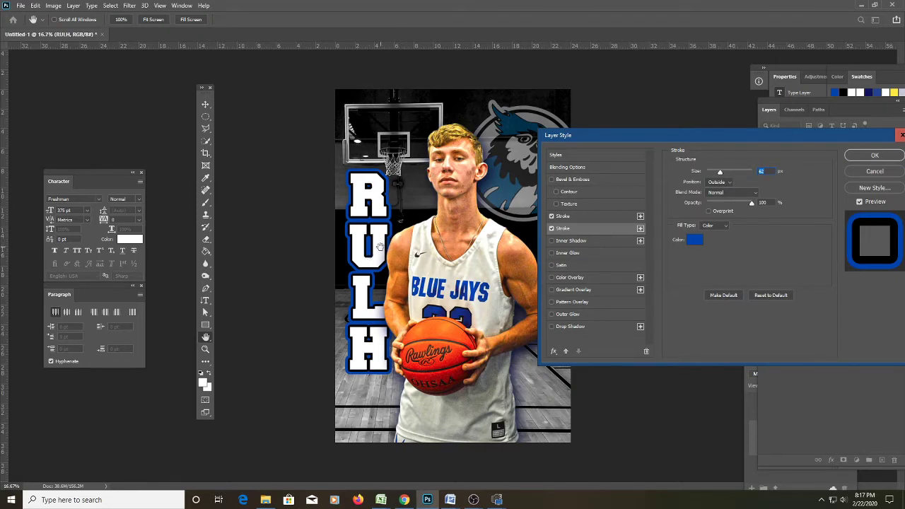
pyautogui.click(552, 216)
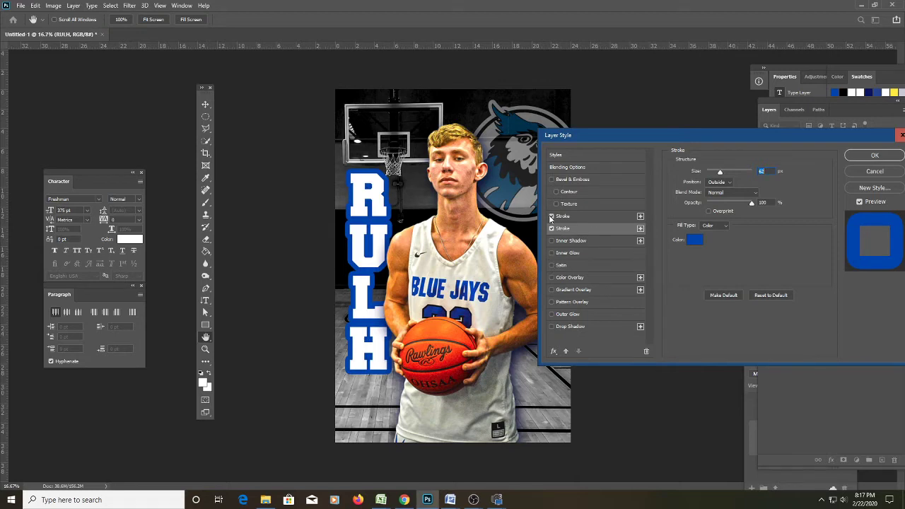
pyautogui.click(552, 216)
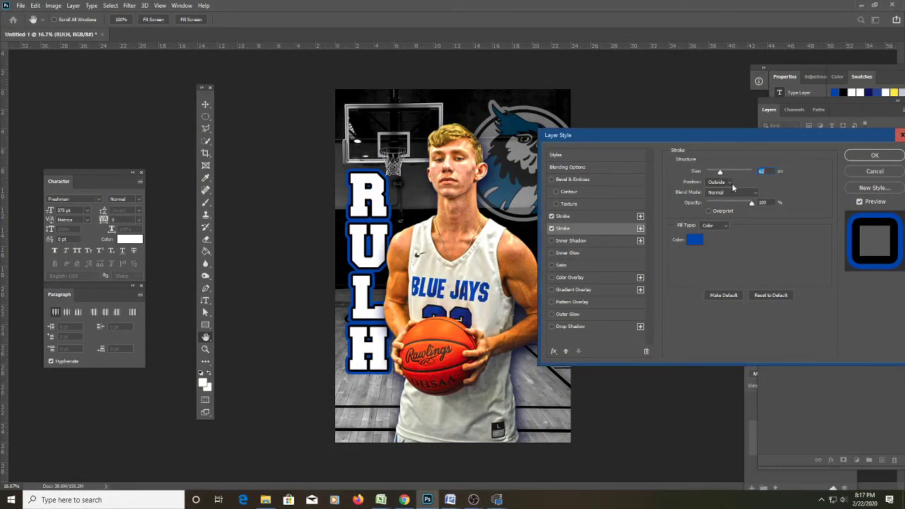
# Try Inside and Center stroke positions, then settle RULH's blue stroke on Outside with the black stroke on.
pyautogui.click(730, 183)
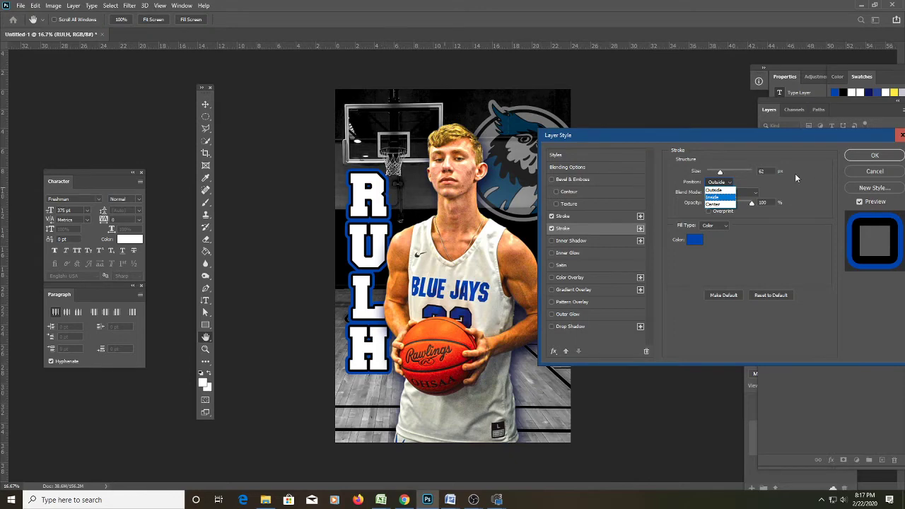
pyautogui.click(713, 198)
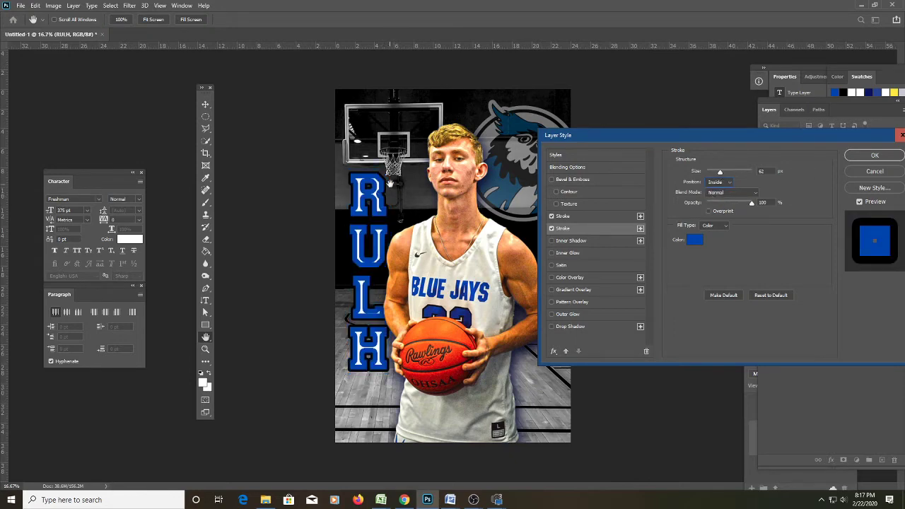
pyautogui.press('Down')
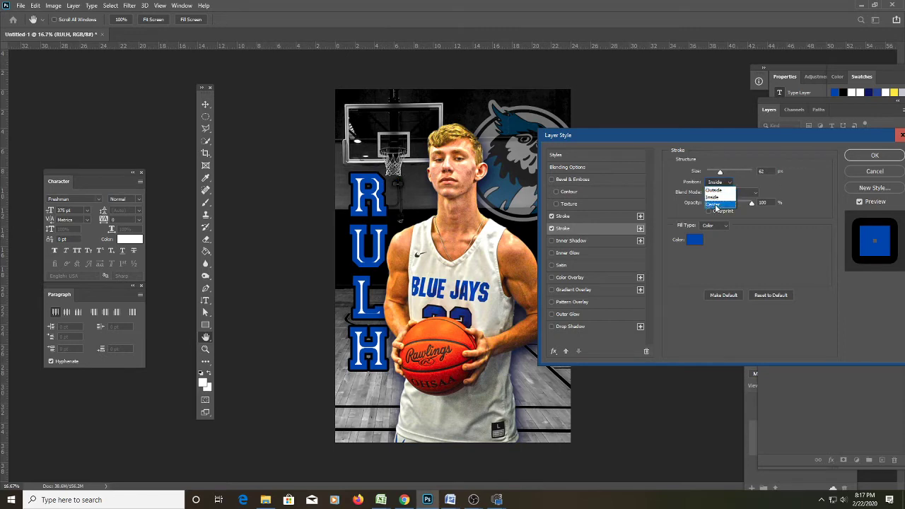
pyautogui.press('Return')
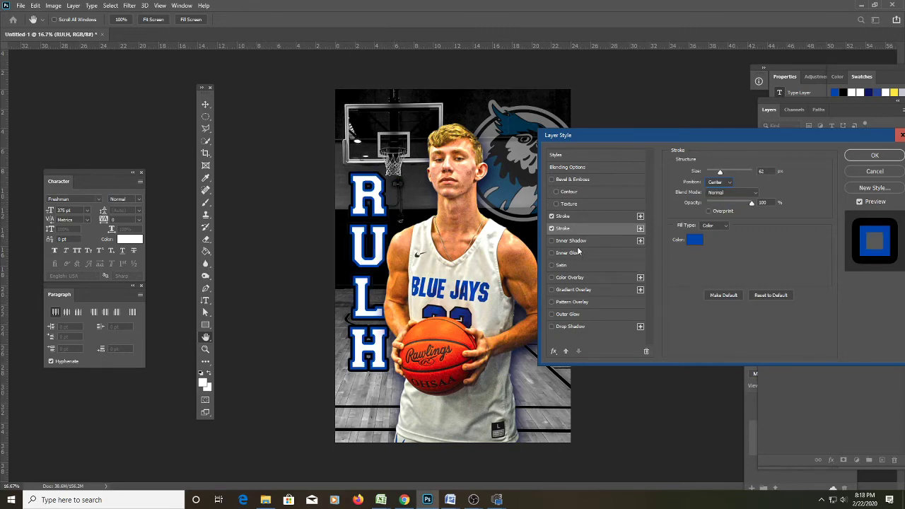
pyautogui.click(552, 216)
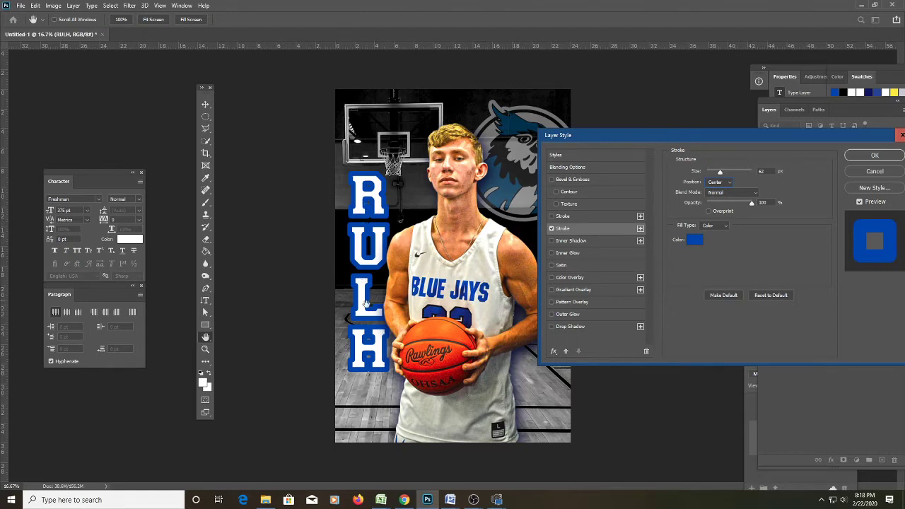
pyautogui.click(719, 182)
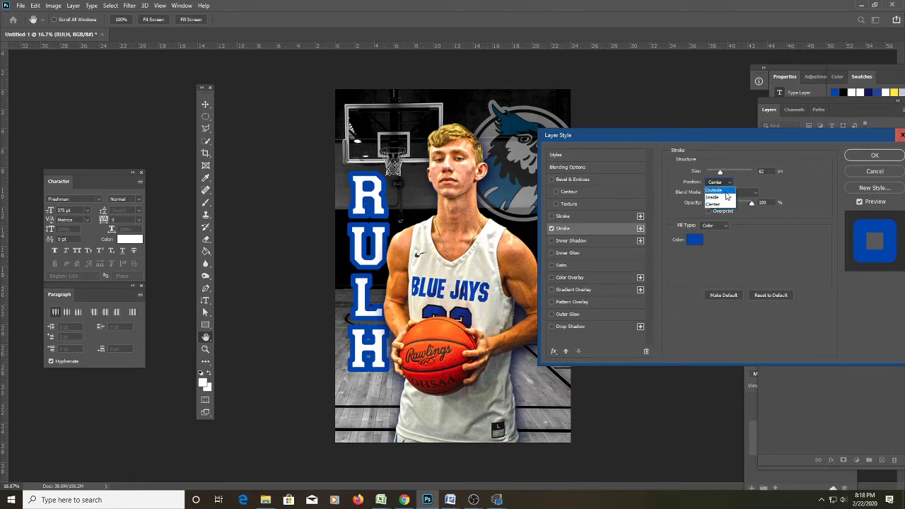
pyautogui.click(717, 184)
pyautogui.click(563, 217)
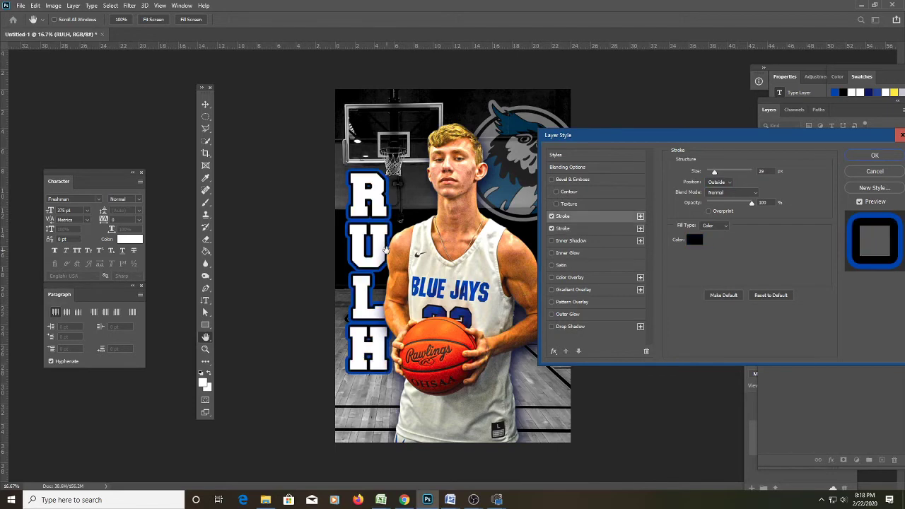
pyautogui.click(874, 156)
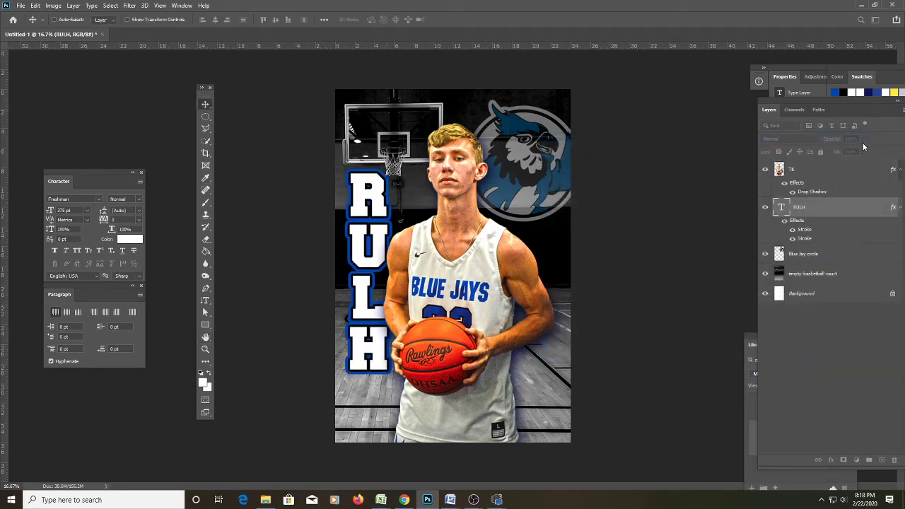
# Try the RULH layer at 66% opacity, then return it to full opacity.
pyautogui.click(862, 138)
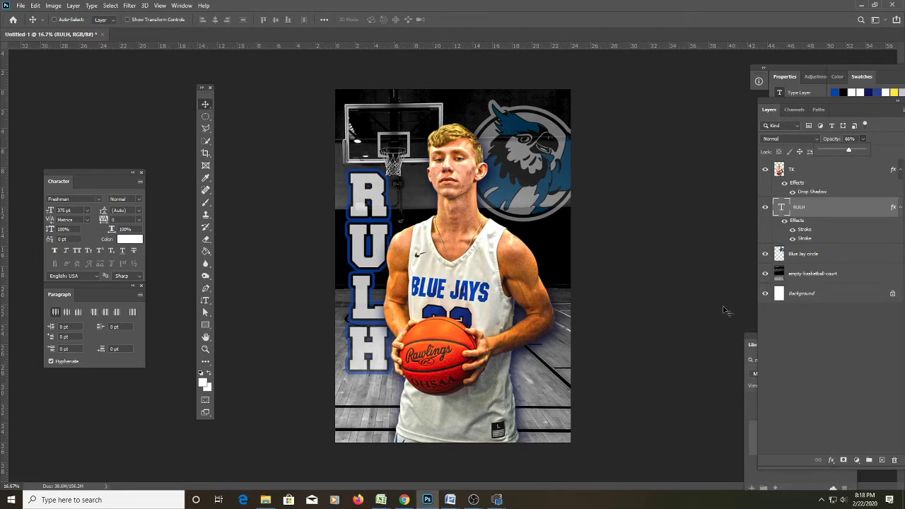
pyautogui.click(853, 146)
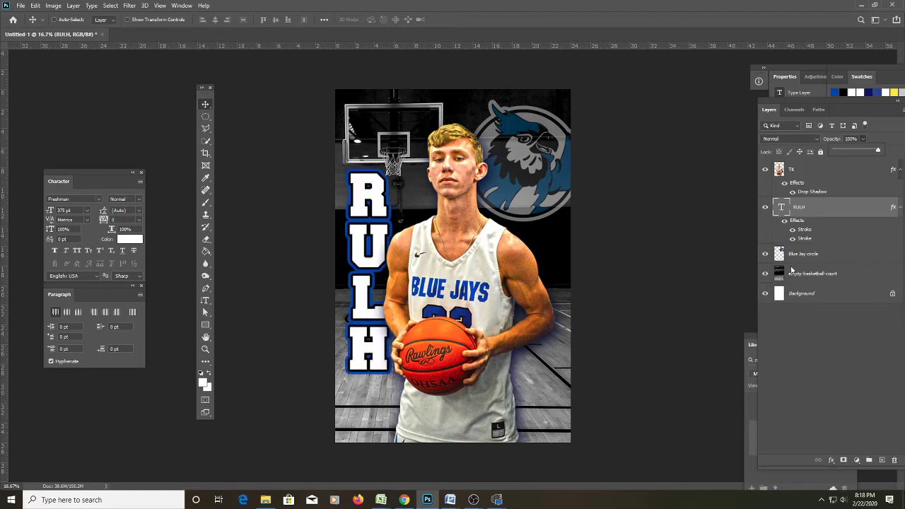
pyautogui.click(799, 256)
# Raise the Blue Jay circle layer to 100% opacity and reopen RULH's stroke settings.
pyautogui.click(790, 256)
pyautogui.click(864, 139)
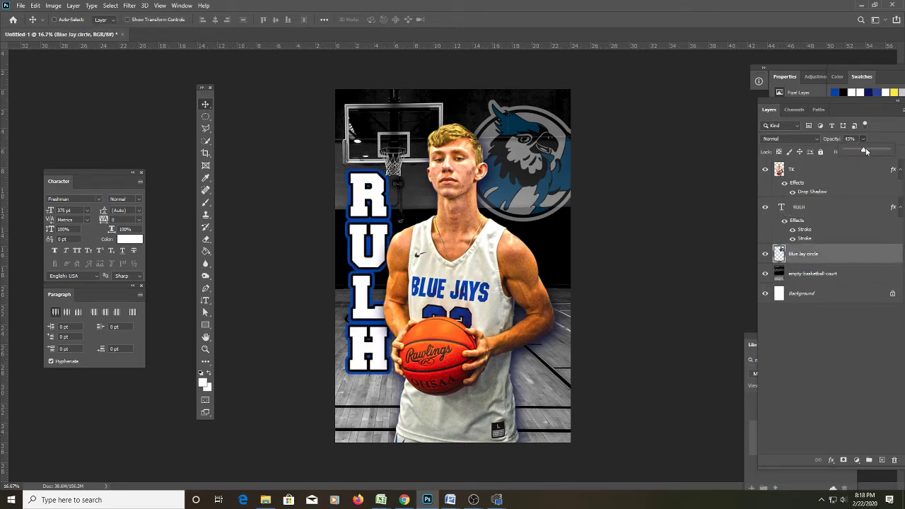
pyautogui.moveTo(869, 150); pyautogui.dragTo(889, 150)
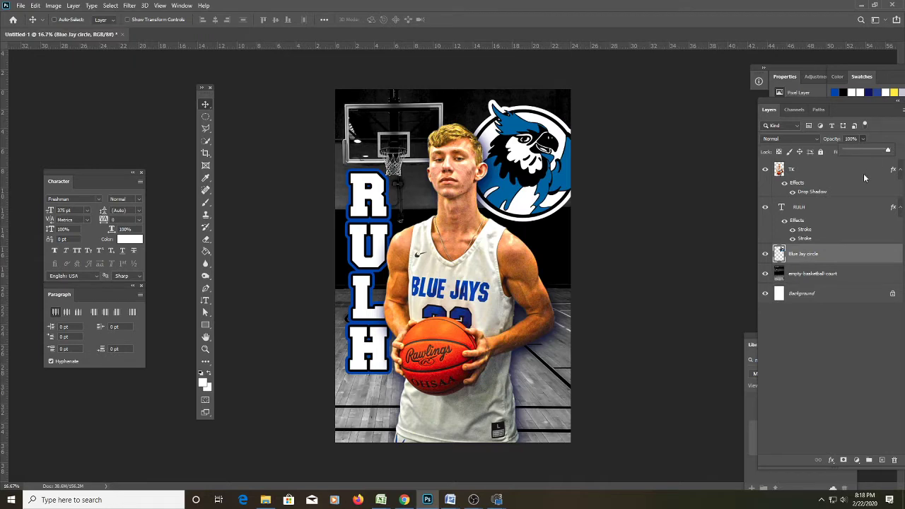
pyautogui.click(807, 238)
pyautogui.click(807, 239)
pyautogui.doubleClick(808, 240)
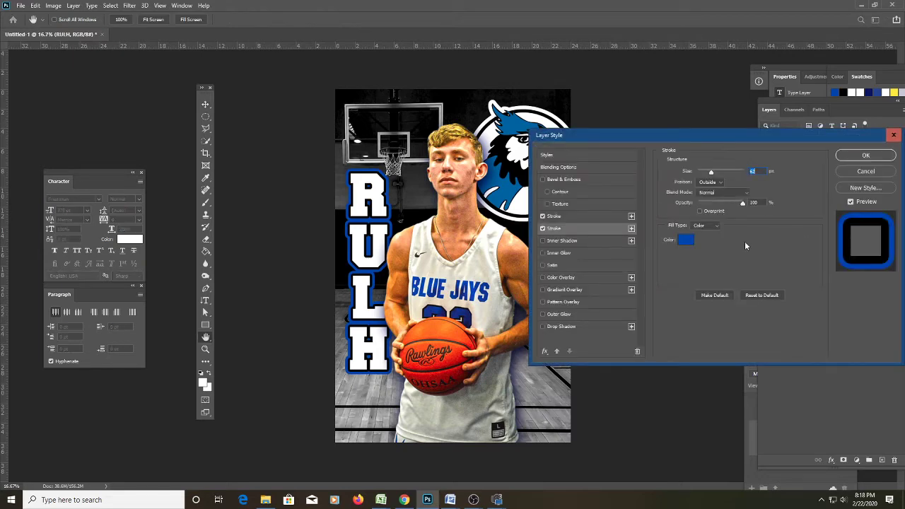
# Eyedrop the blue jay logo's blue as RULH's stroke colour and apply the style.
pyautogui.moveTo(728, 138); pyautogui.dragTo(756, 149)
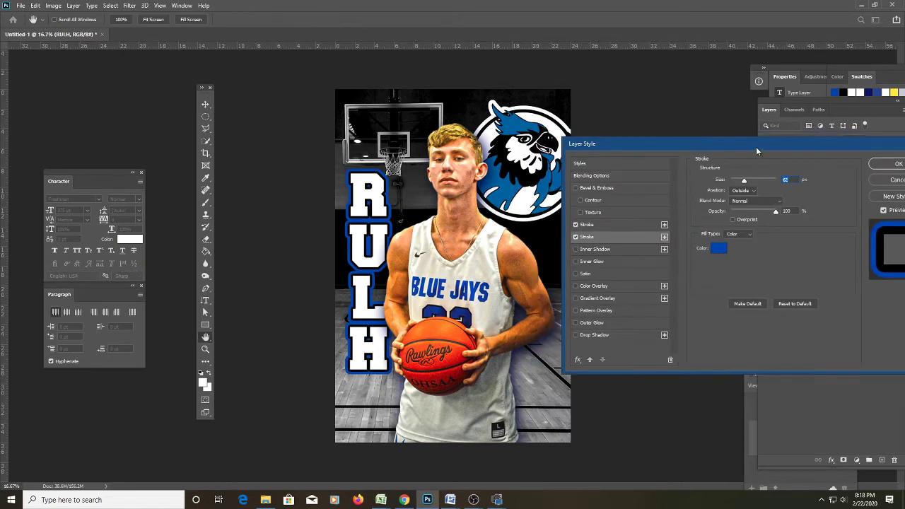
pyautogui.click(721, 248)
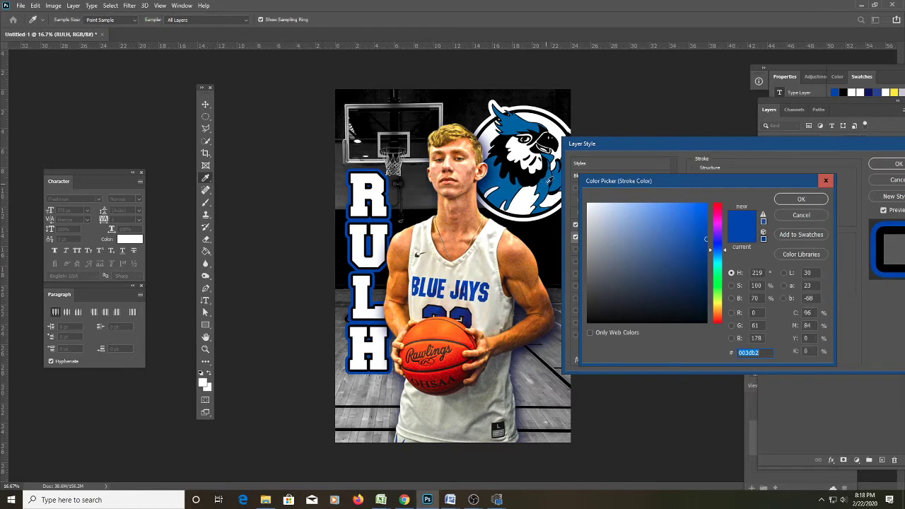
pyautogui.click(548, 183)
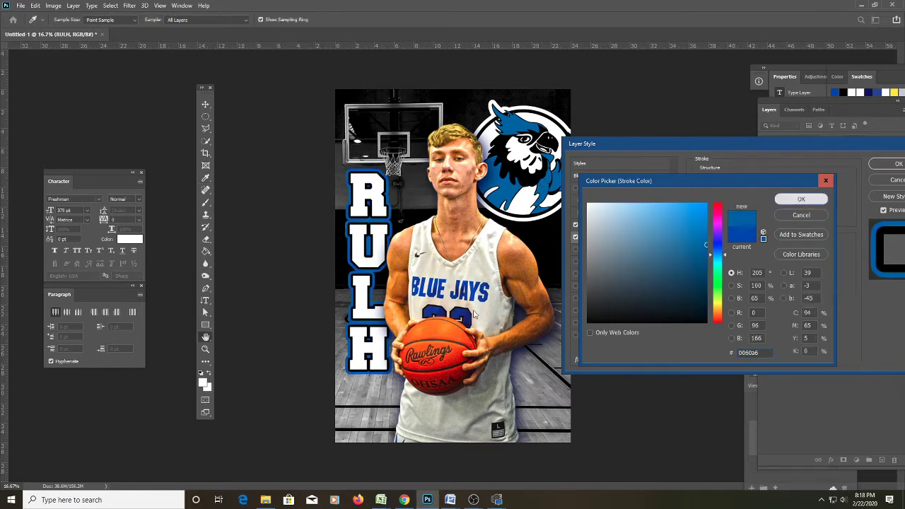
pyautogui.click(800, 199)
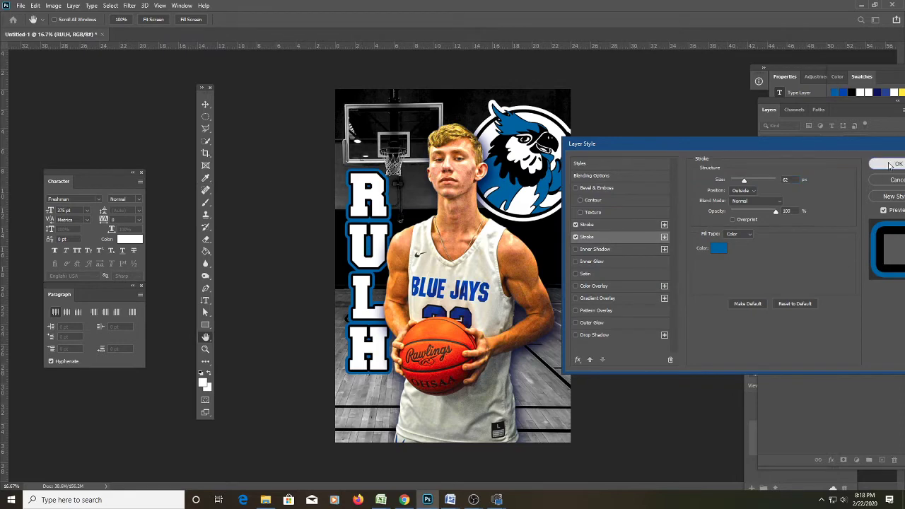
pyautogui.press('Return')
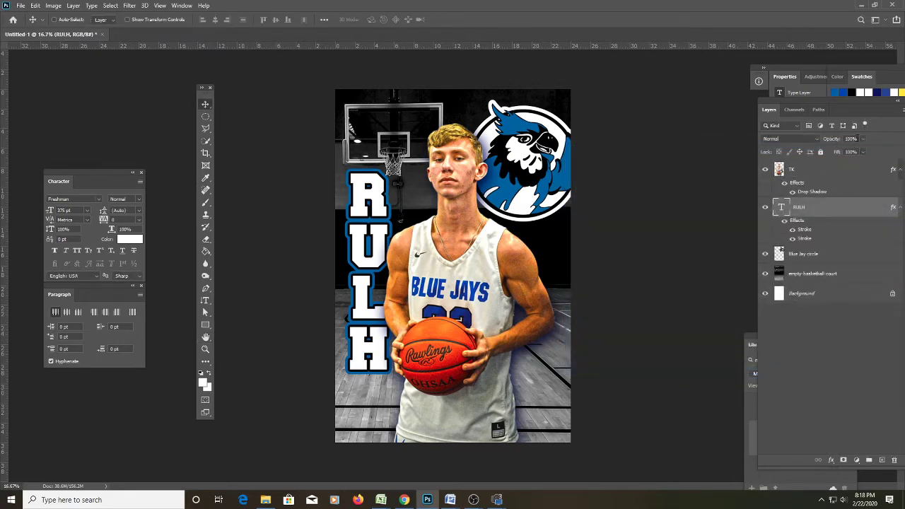
# Lower the RULH text layer's opacity.
pyautogui.click(855, 139)
pyautogui.write('65')
pyautogui.press('Return')
# Set the Blue Jay circle logo layer to 50% opacity.
pyautogui.click(838, 254)
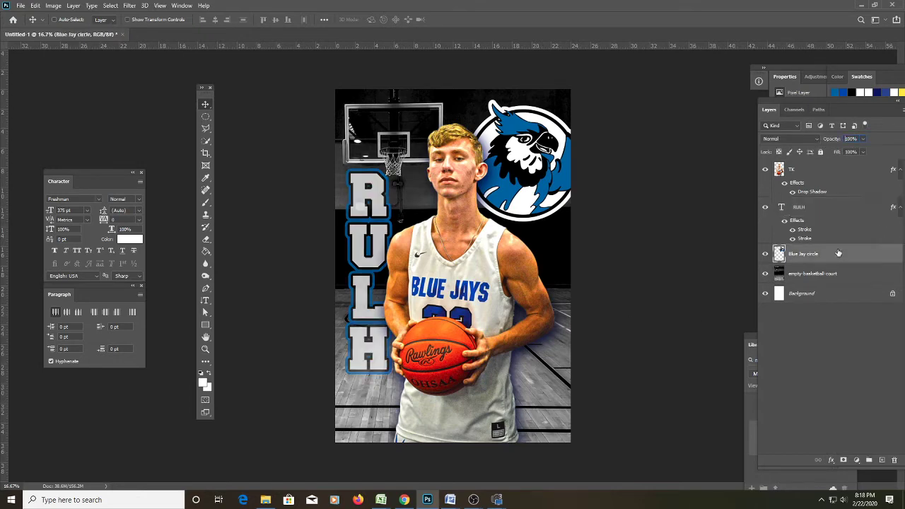
pyautogui.click(853, 139)
pyautogui.write('65')
pyautogui.click(820, 322)
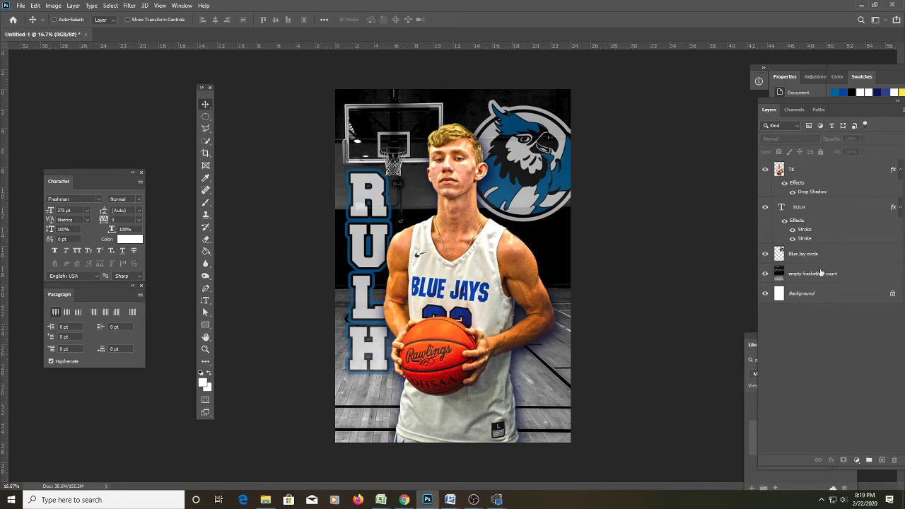
pyautogui.click(820, 256)
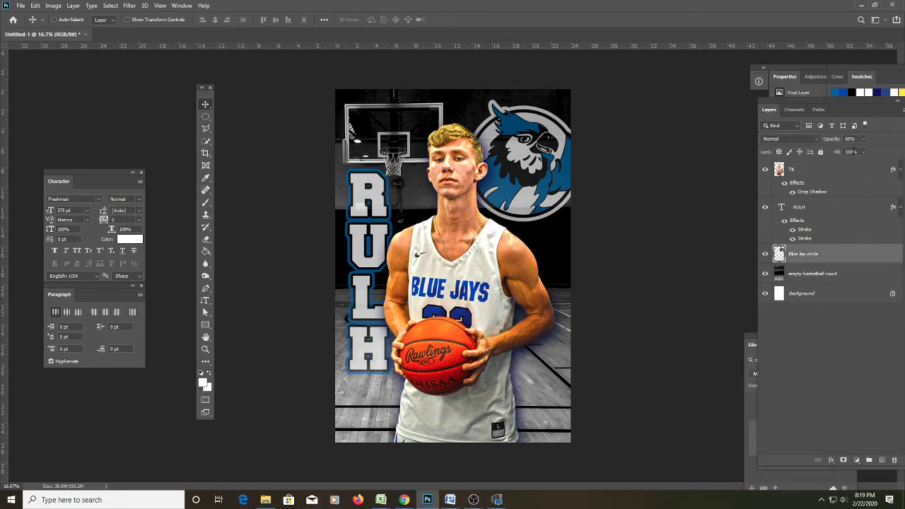
pyautogui.write('50')
pyautogui.press('Return')
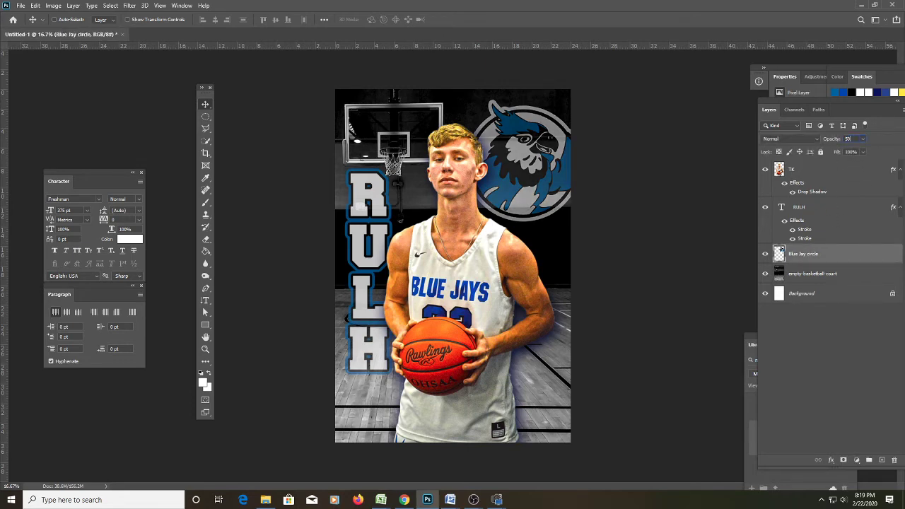
pyautogui.click(812, 353)
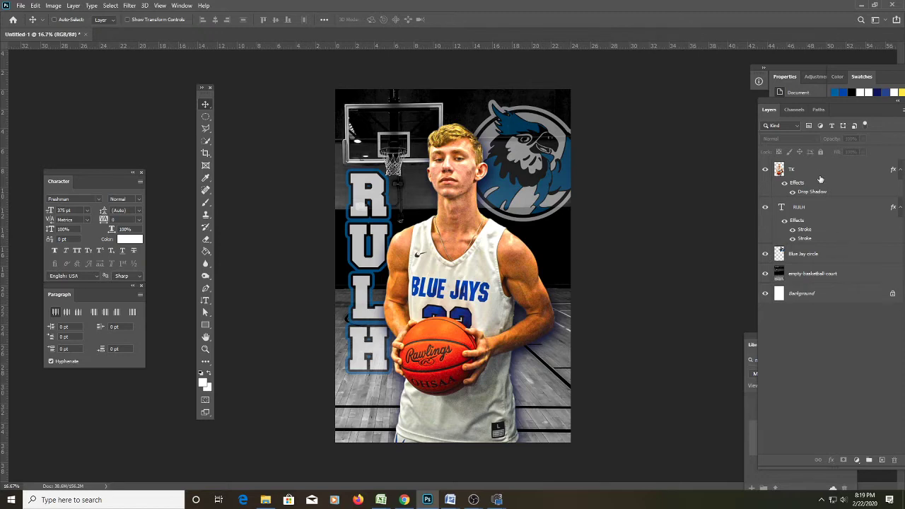
# Move the player cutout layer slightly to the right.
pyautogui.keyDown('ctrl'); pyautogui.click(516, 233); pyautogui.keyUp('ctrl')
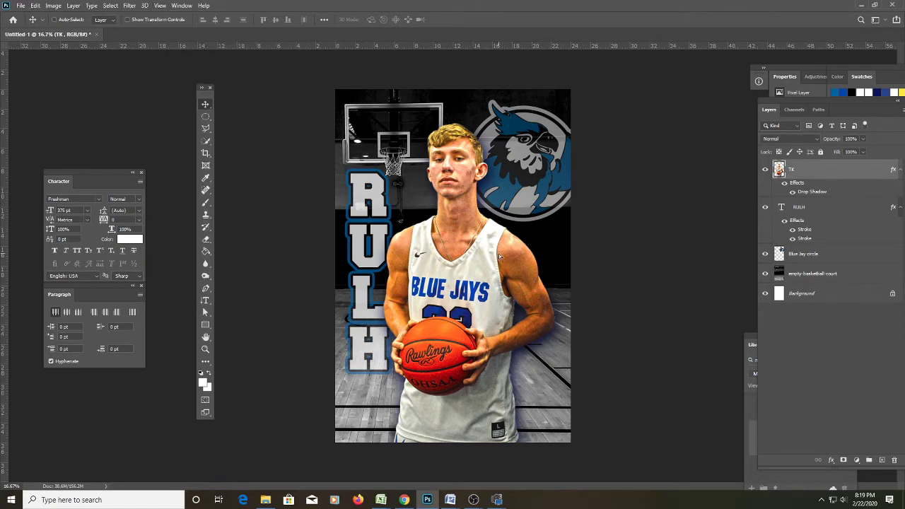
pyautogui.moveTo(495, 256); pyautogui.dragTo(504, 256)
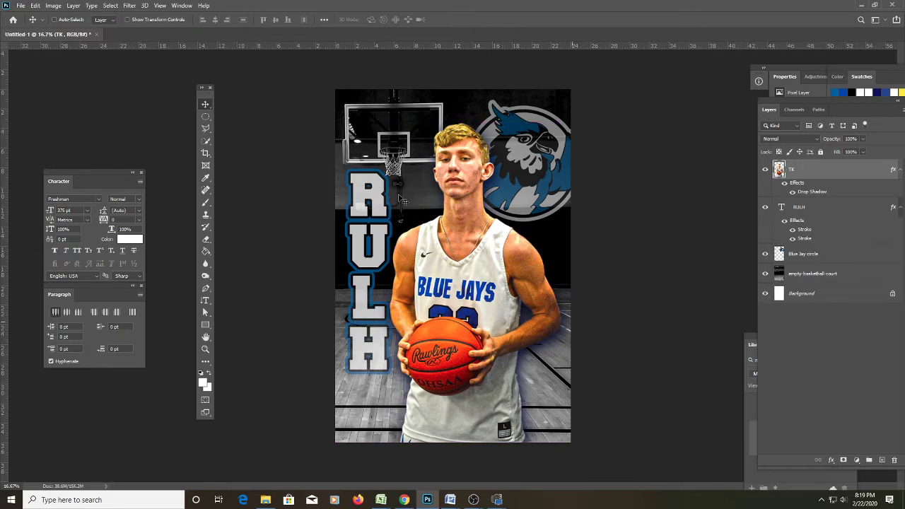
pyautogui.press('t')
pyautogui.hotkey('alt', 't')
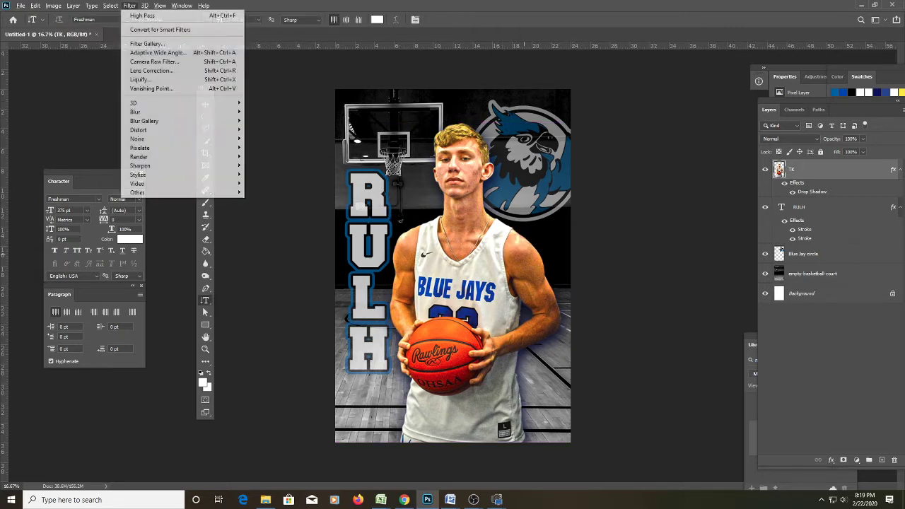
pyautogui.click(529, 5)
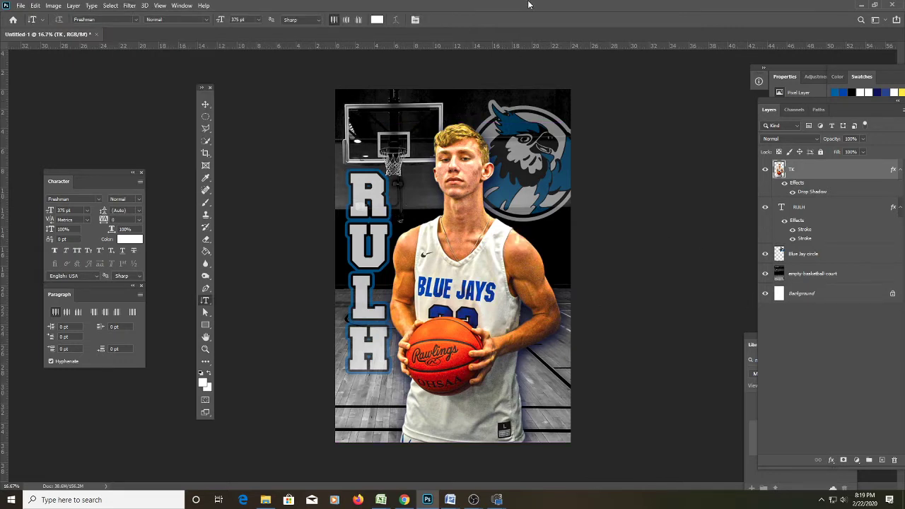
pyautogui.click(816, 210)
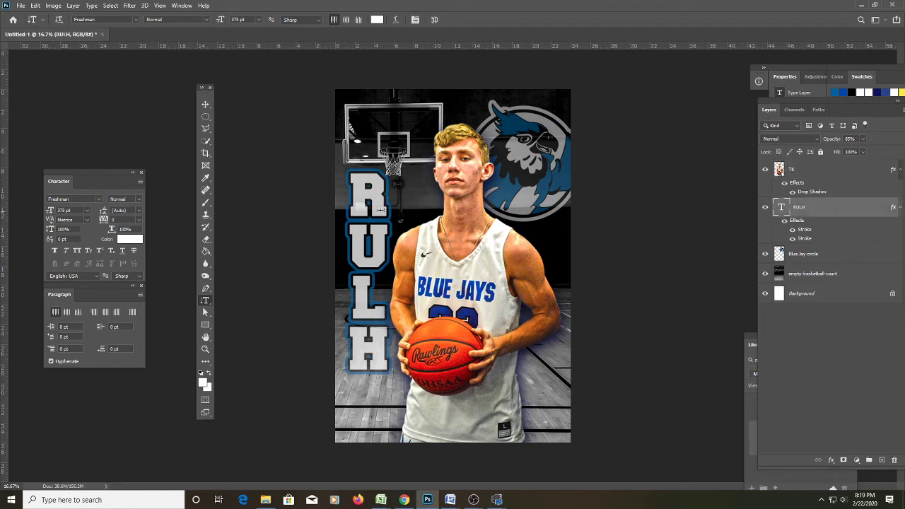
pyautogui.click(391, 359)
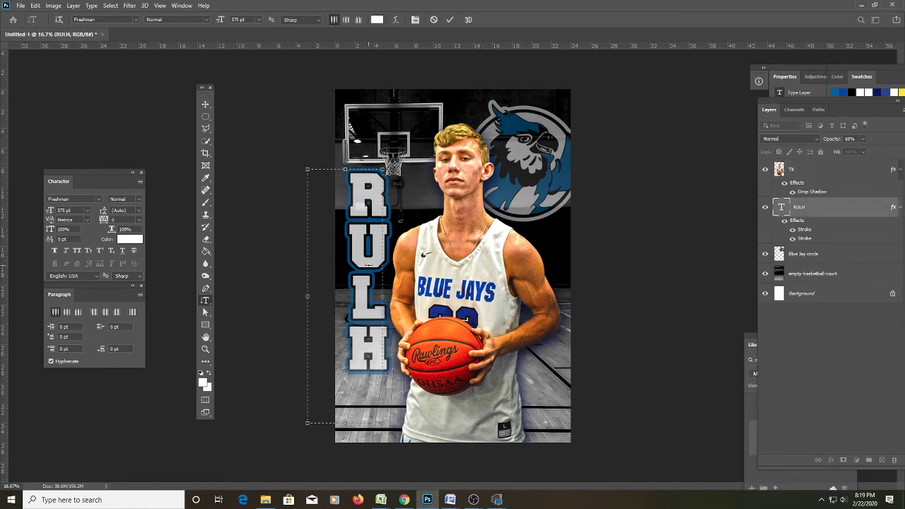
pyautogui.hotkey('ctrl', 'a')
pyautogui.press('BackSpace')
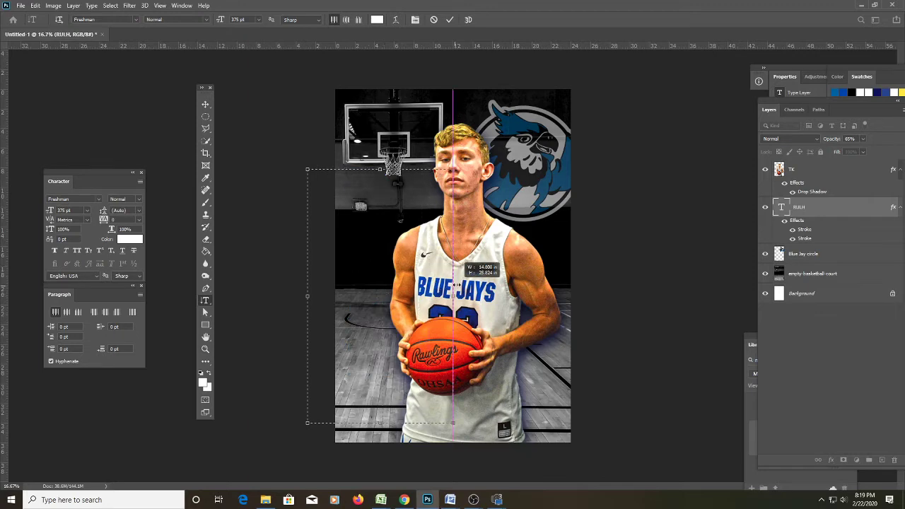
pyautogui.hotkey('ctrl', 'z')
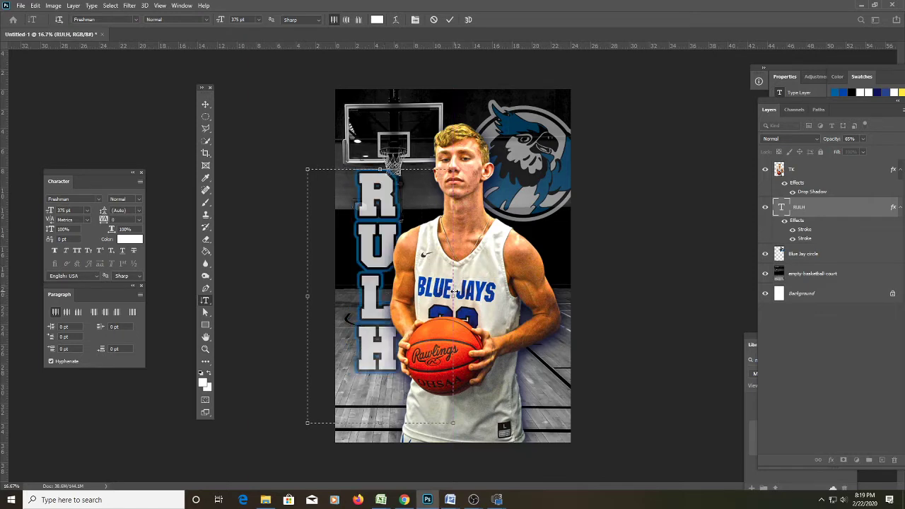
pyautogui.hotkey('ctrl', 'a')
pyautogui.write('2020')
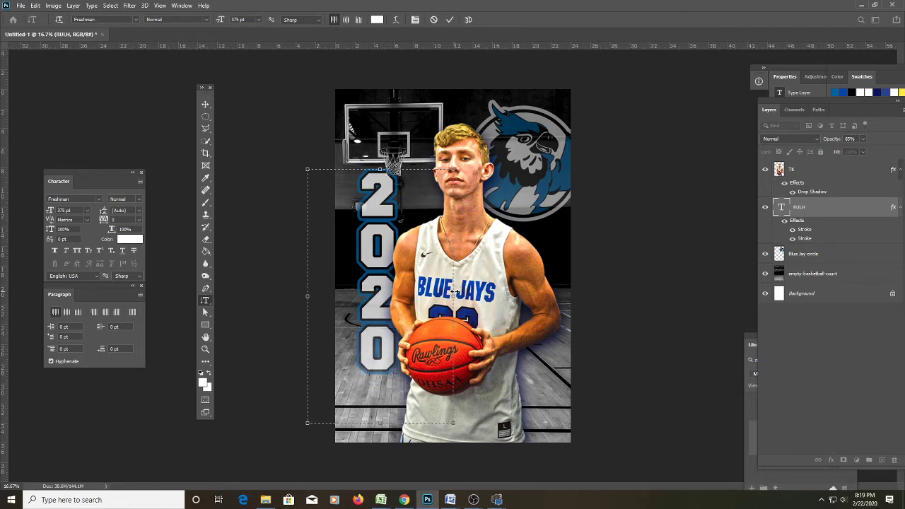
pyautogui.moveTo(454, 290); pyautogui.dragTo(581, 294)
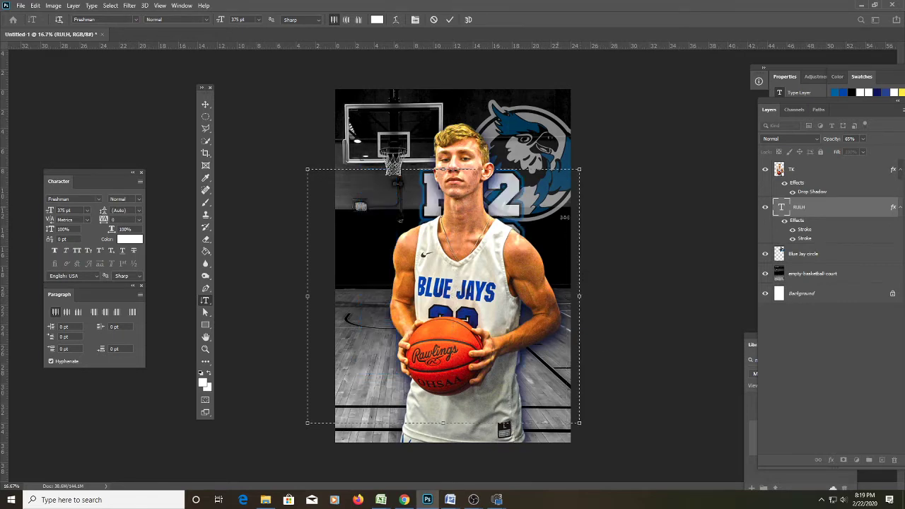
pyautogui.hotkey('ctrl', 'z')
pyautogui.hotkey('ctrl', 'z')
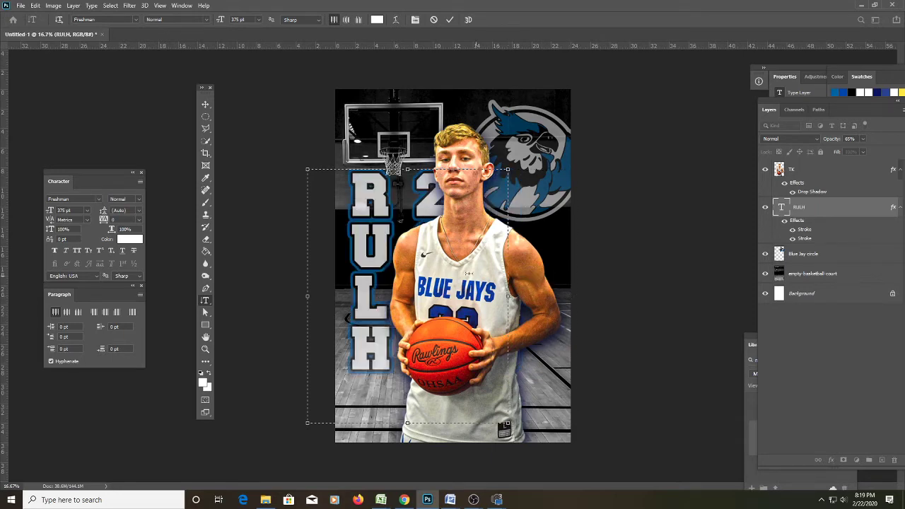
pyautogui.click(206, 105)
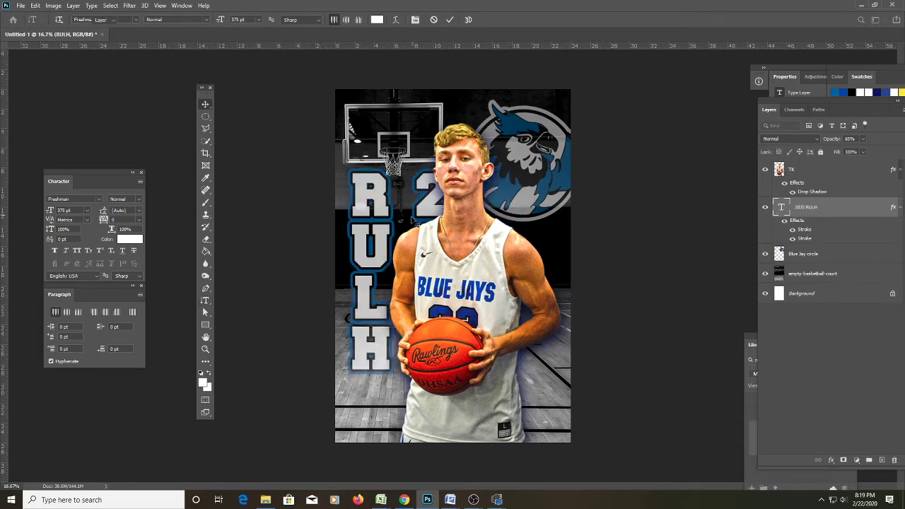
pyautogui.doubleClick(445, 200)
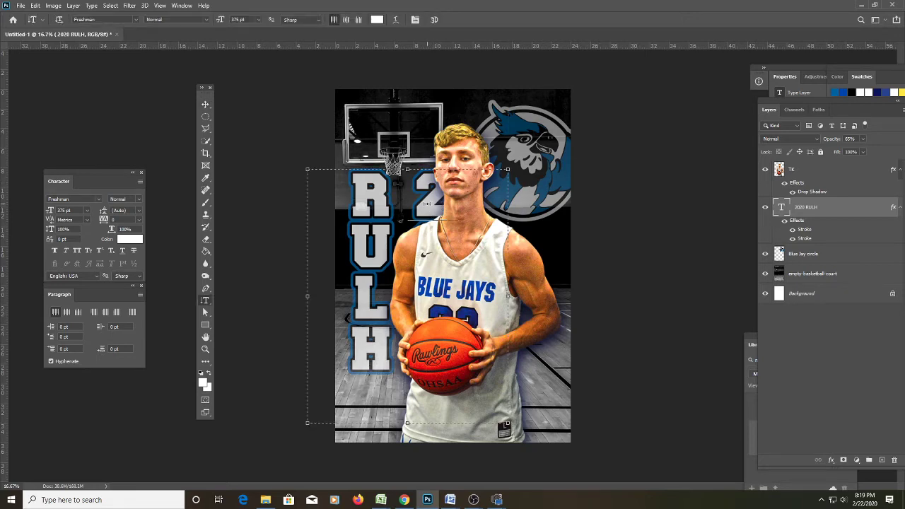
pyautogui.doubleClick(430, 186)
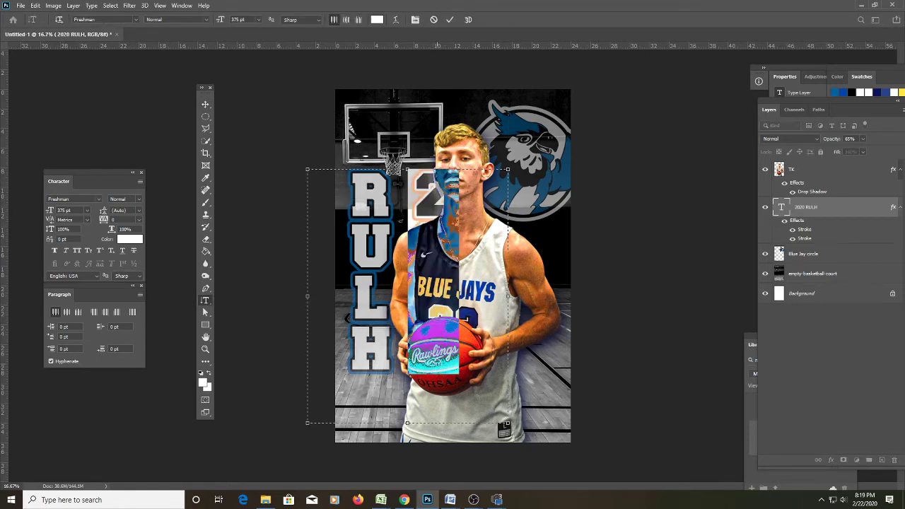
pyautogui.press('BackSpace')
pyautogui.click(710, 301)
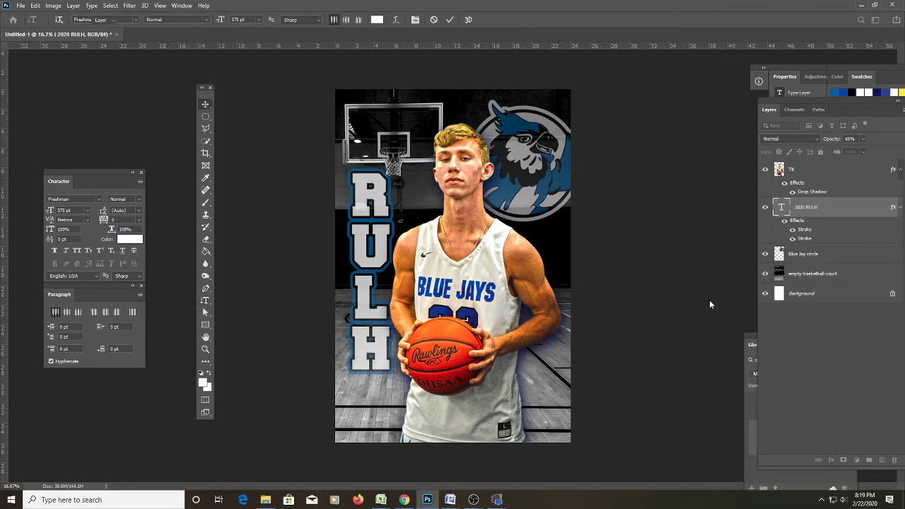
pyautogui.press('v')
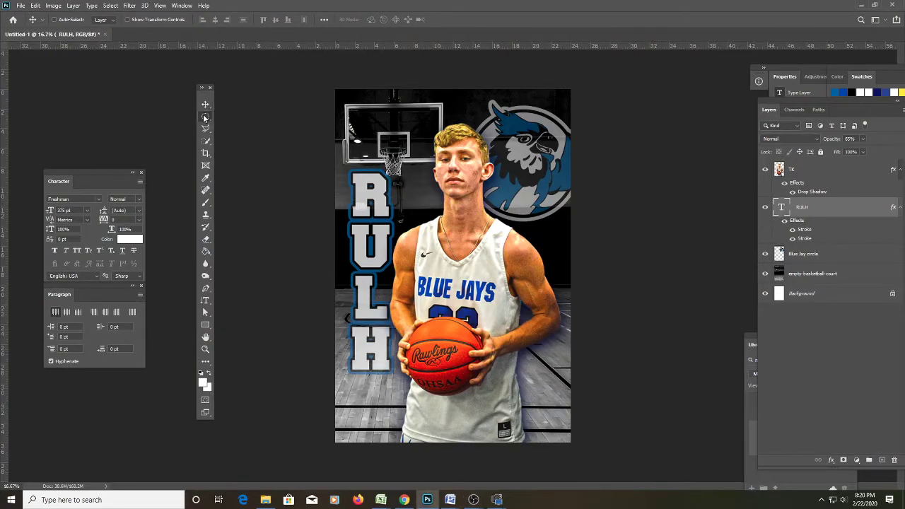
# Pick a different marquee shape from the Marquee tool flyout.
pyautogui.moveTo(205, 115); pyautogui.dragTo(245, 117)
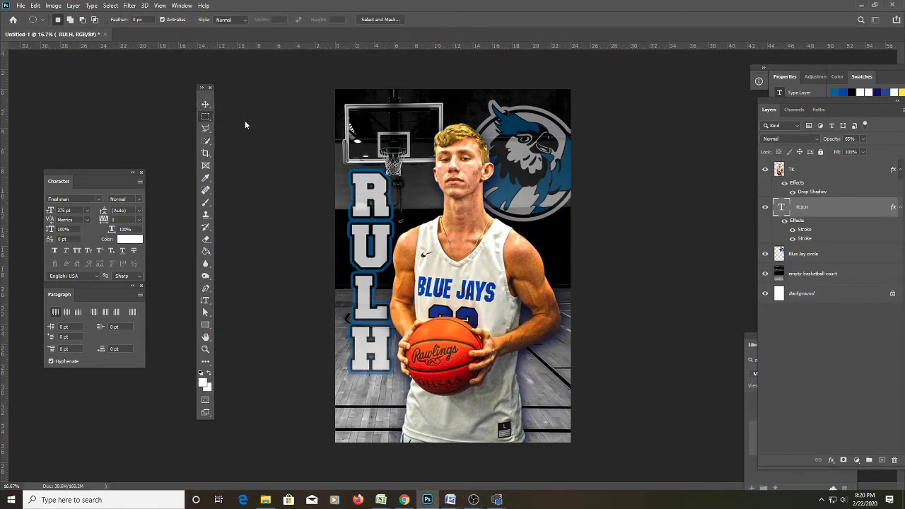
# Add a new layer above the player and fill a rectangular band across the poster bottom white.
pyautogui.click(833, 170)
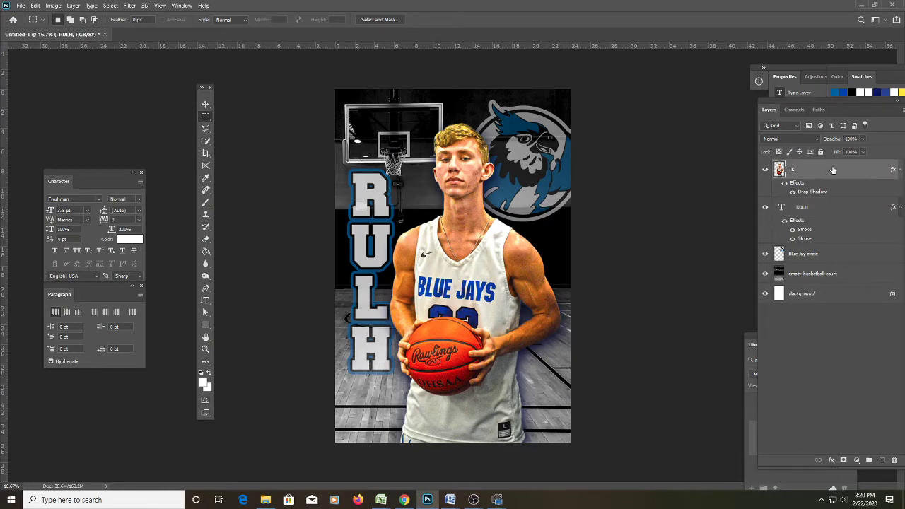
pyautogui.click(882, 459)
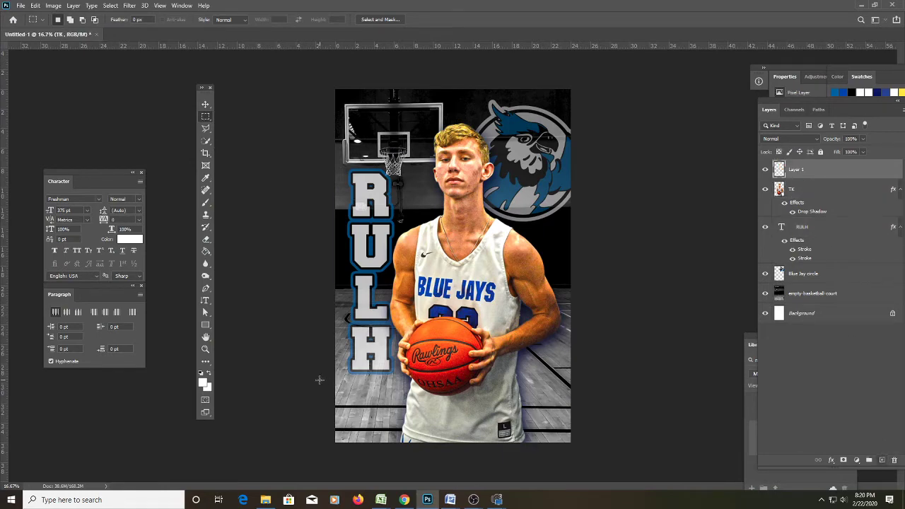
pyautogui.moveTo(319, 379); pyautogui.dragTo(750, 454)
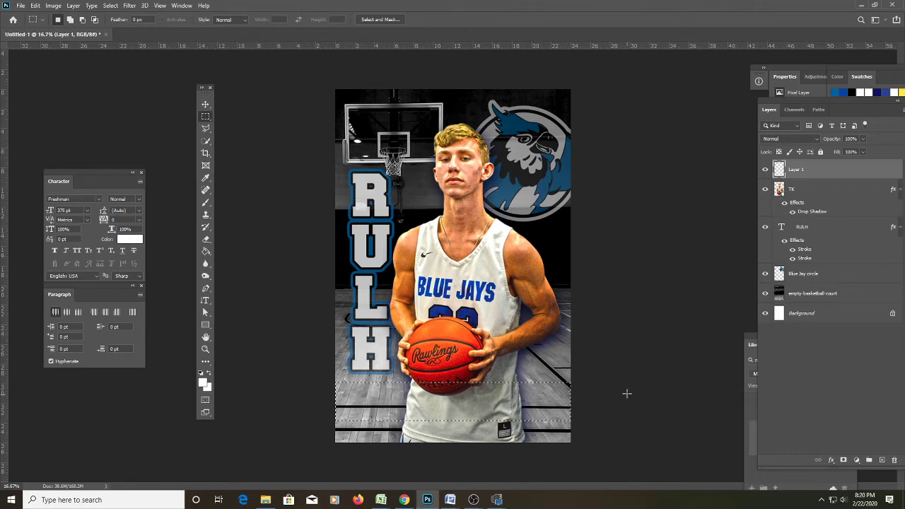
pyautogui.hotkey('ctrl', 'd')
pyautogui.moveTo(315, 383); pyautogui.dragTo(623, 420)
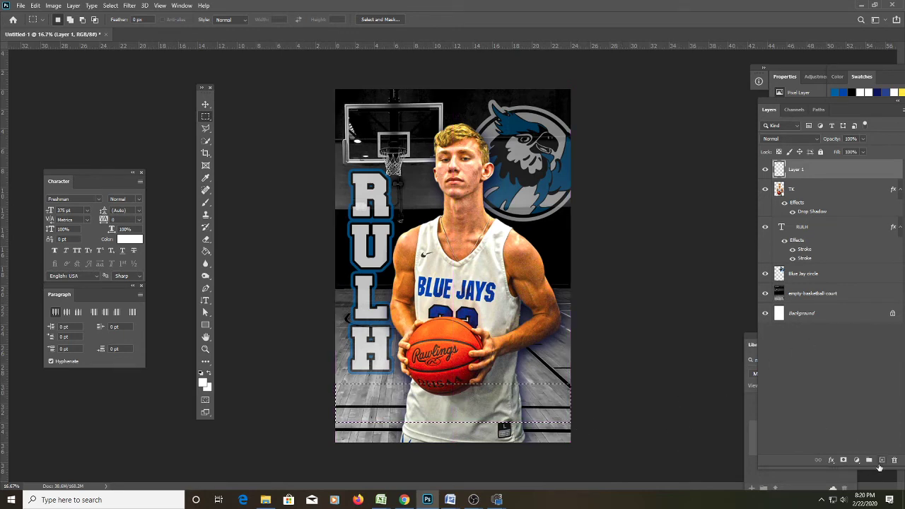
pyautogui.press('g')
pyautogui.click(514, 407)
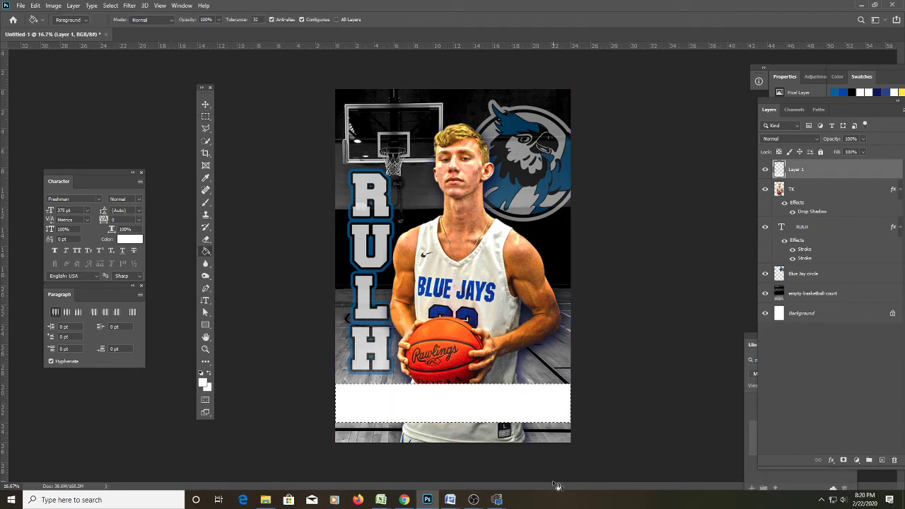
pyautogui.press('m')
pyautogui.rightClick(465, 233)
pyautogui.click(486, 239)
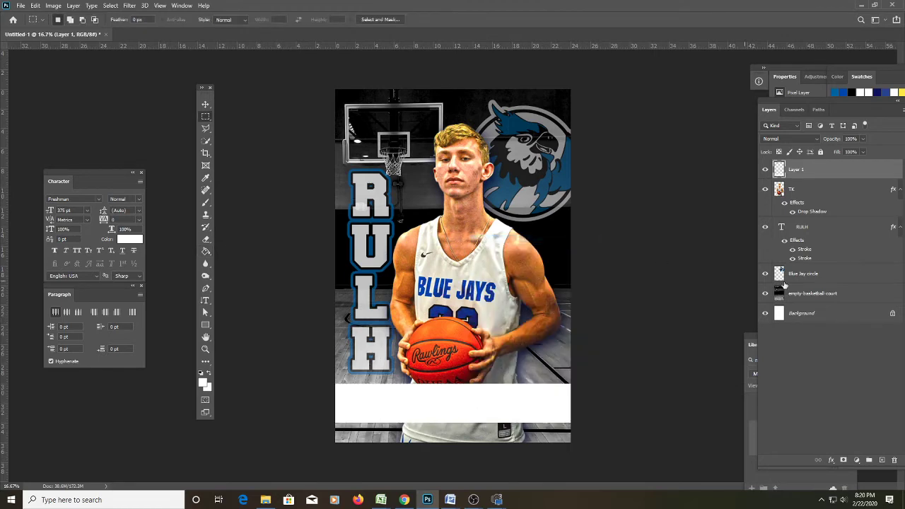
# Raise the Blue Jay circle logo to 100% opacity, then select Layer 1.
pyautogui.click(816, 278)
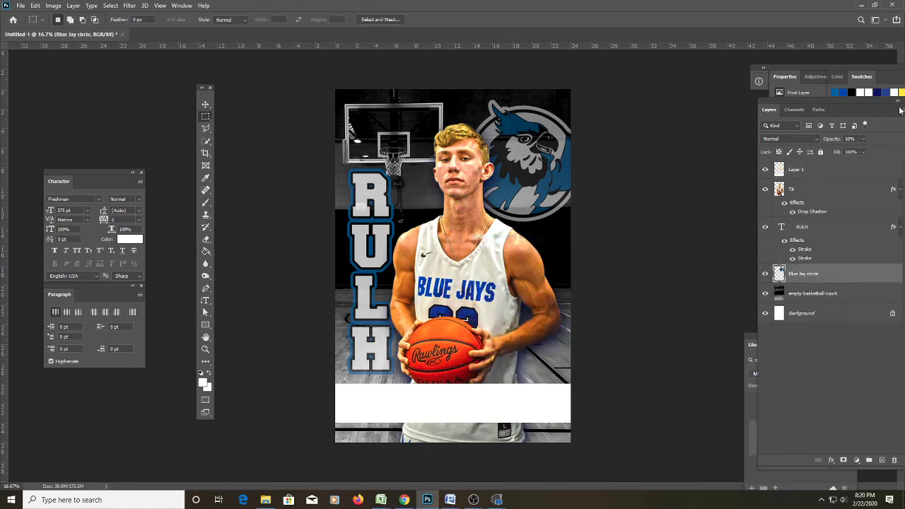
pyautogui.moveTo(875, 152); pyautogui.dragTo(885, 152)
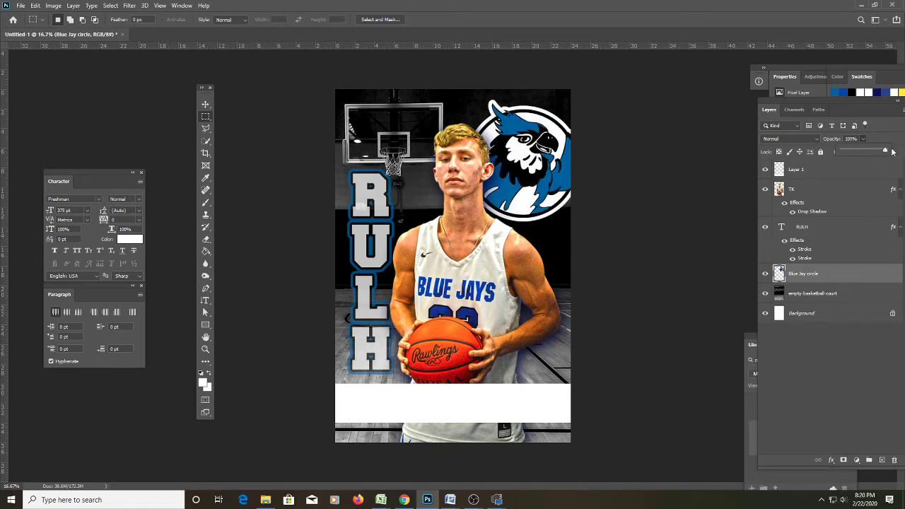
pyautogui.click(778, 174)
pyautogui.click(778, 169)
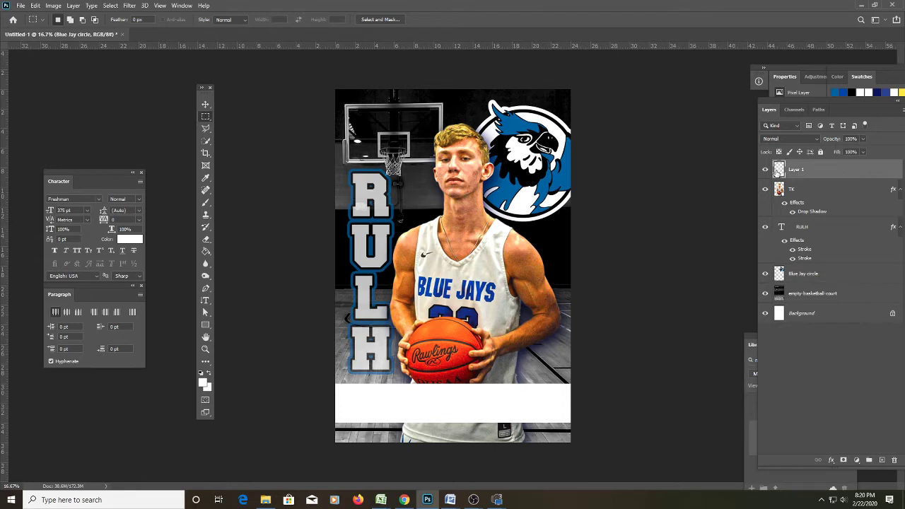
# Give Layer 1's band a blue colour overlay of #0060a6.
pyautogui.press('h')
pyautogui.doubleClick(777, 172)
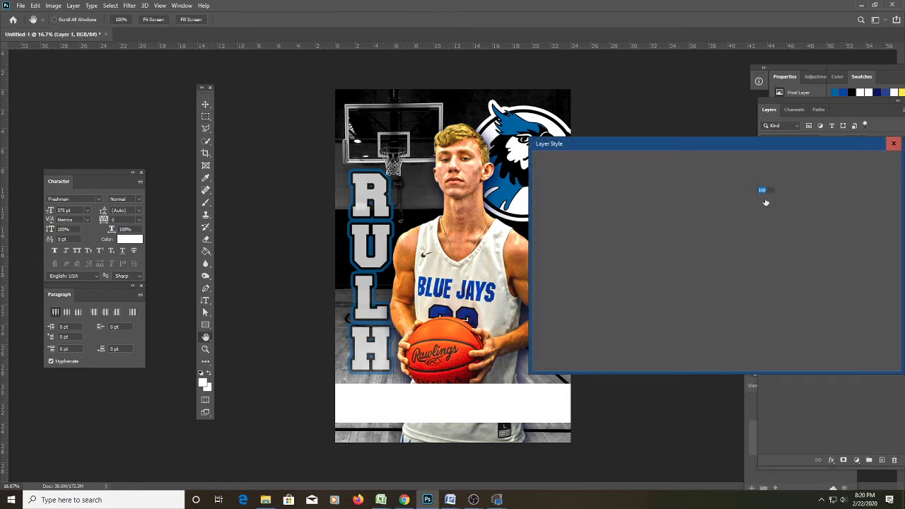
pyautogui.click(565, 286)
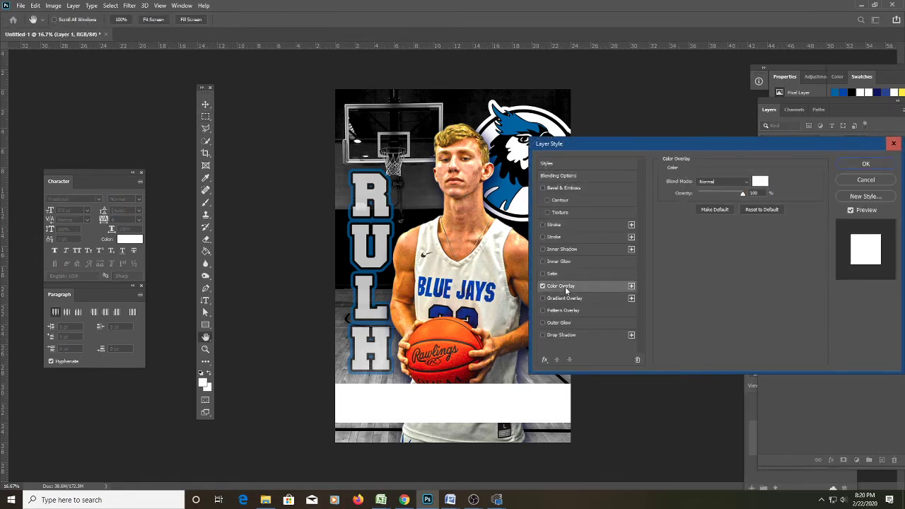
pyautogui.moveTo(750, 143); pyautogui.dragTo(822, 105)
pyautogui.click(831, 143)
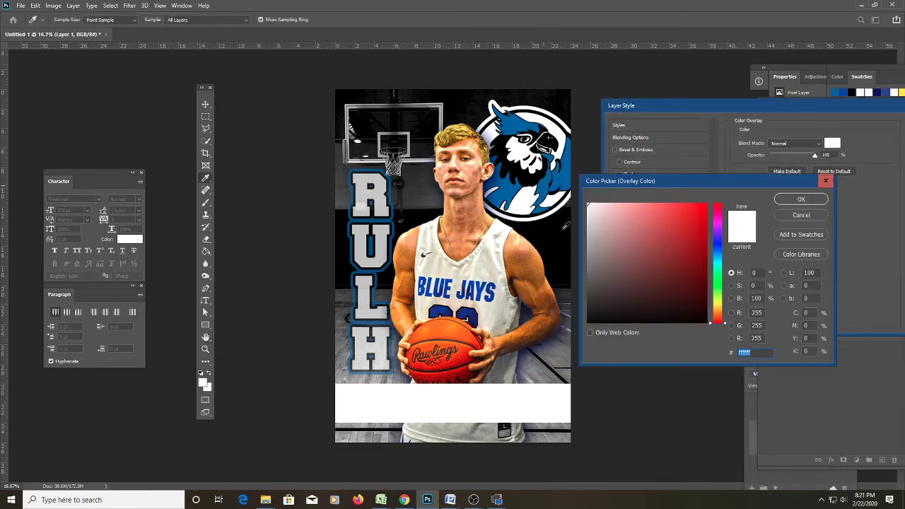
pyautogui.write('0060a6')
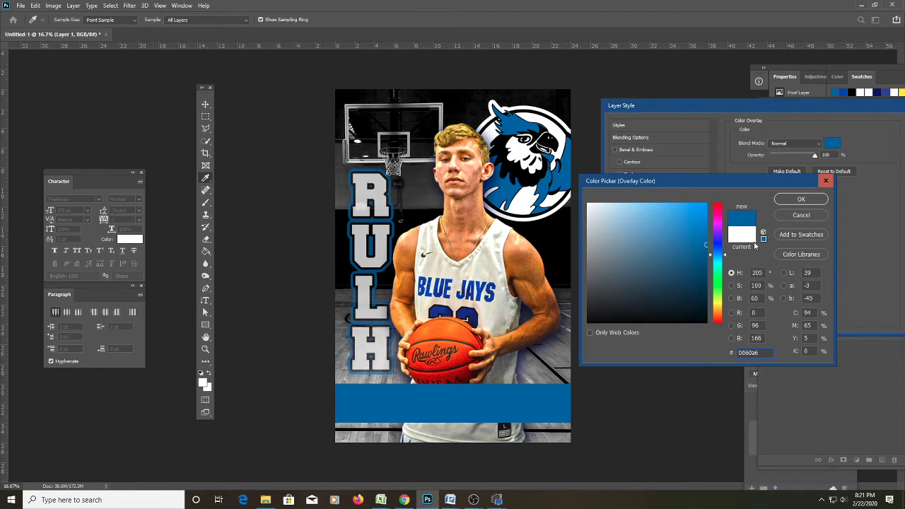
pyautogui.click(800, 199)
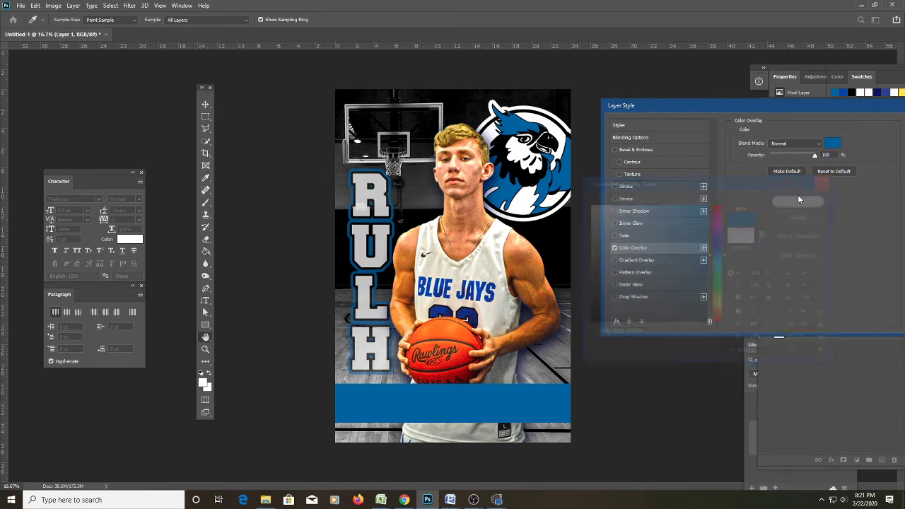
# Add a black drop shadow to the band, adjust its opacity, and apply the style.
pyautogui.click(633, 296)
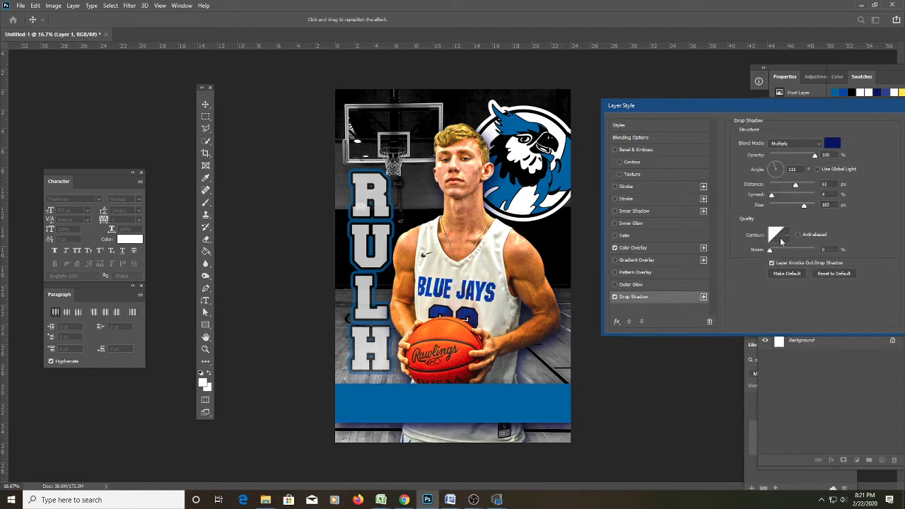
pyautogui.click(833, 144)
pyautogui.moveTo(633, 311); pyautogui.dragTo(578, 335)
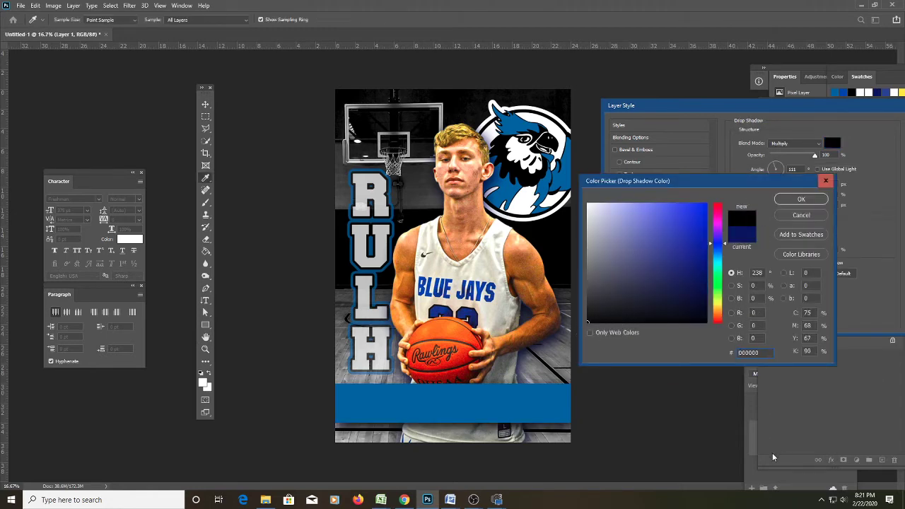
pyautogui.click(801, 199)
pyautogui.moveTo(799, 108); pyautogui.dragTo(733, 113)
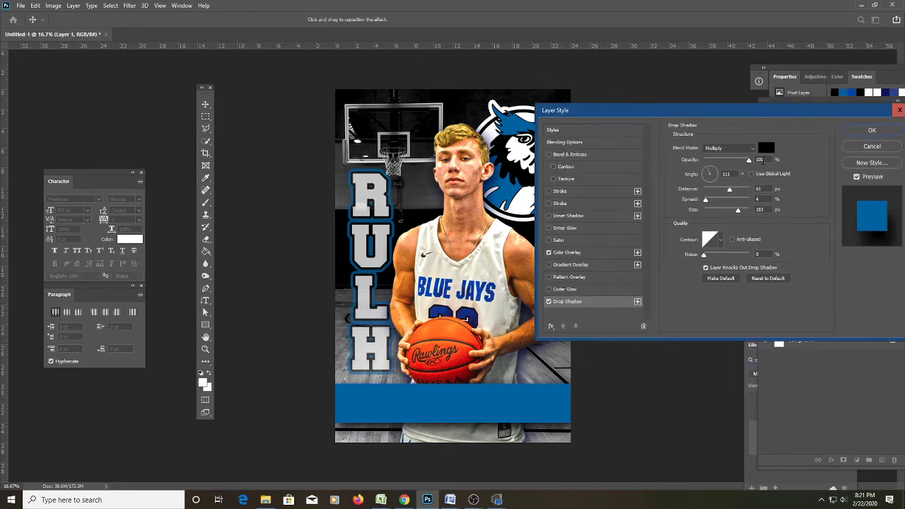
pyautogui.moveTo(748, 159); pyautogui.dragTo(751, 159)
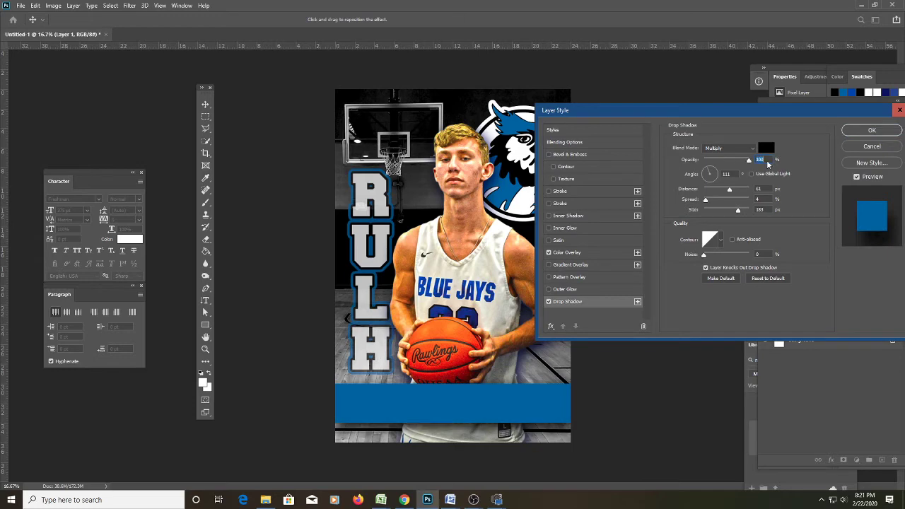
pyautogui.click(858, 132)
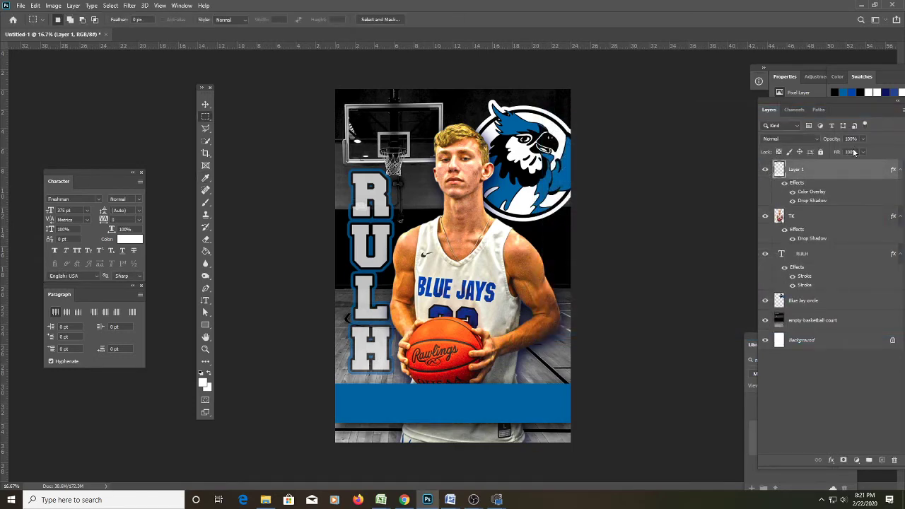
# Zoom in on the blue bar and draw a horizontal text box across it.
pyautogui.press('z')
pyautogui.click(490, 404)
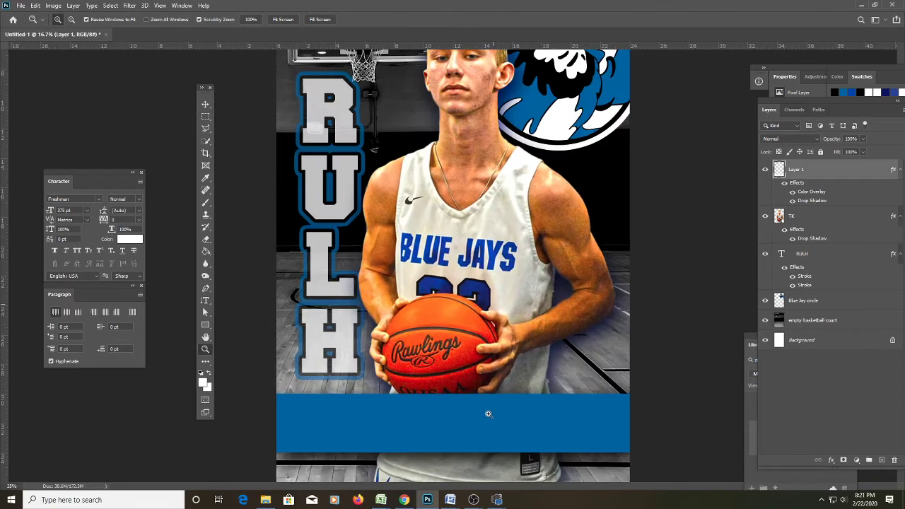
pyautogui.press('t')
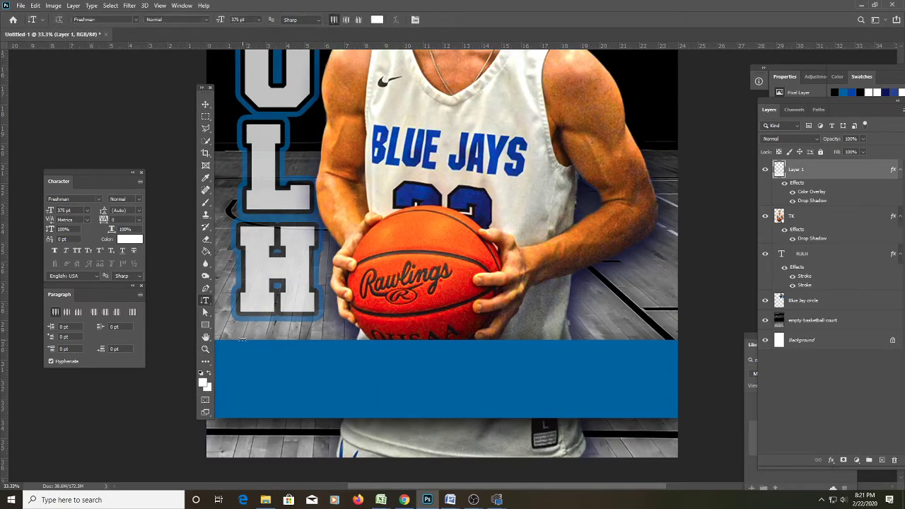
pyautogui.hotkey('shift', 't')
pyautogui.hotkey('shift', 't')
pyautogui.hotkey('shift', 't')
pyautogui.moveTo(239, 337); pyautogui.dragTo(663, 429)
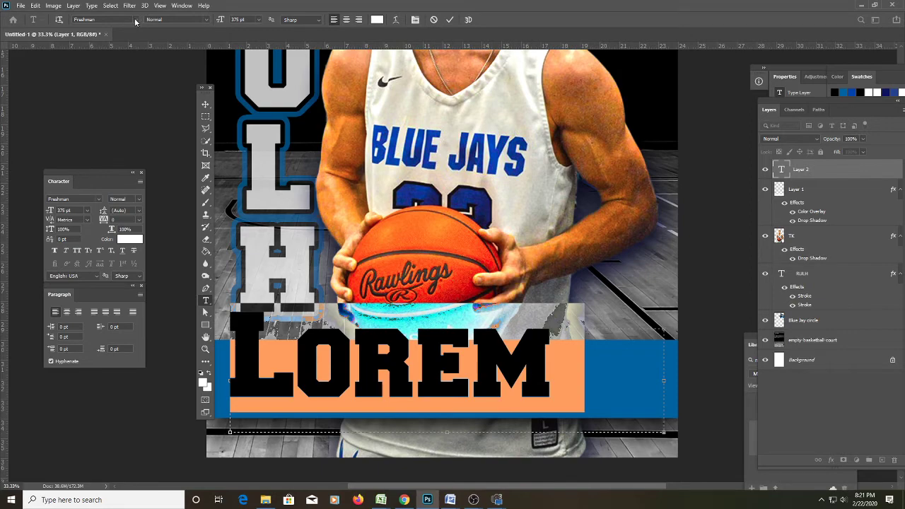
# Scroll through the font list down toward Roster Rough.
pyautogui.click(135, 20)
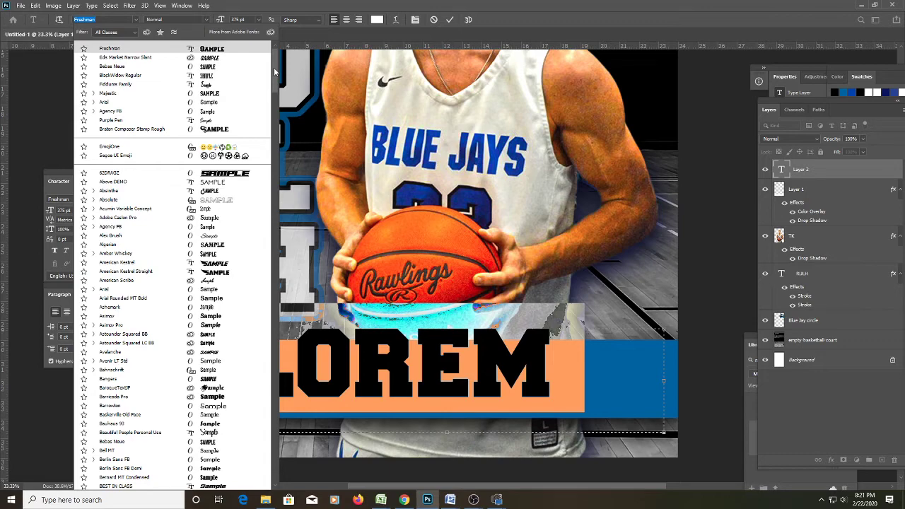
pyautogui.moveTo(275, 75); pyautogui.dragTo(278, 91)
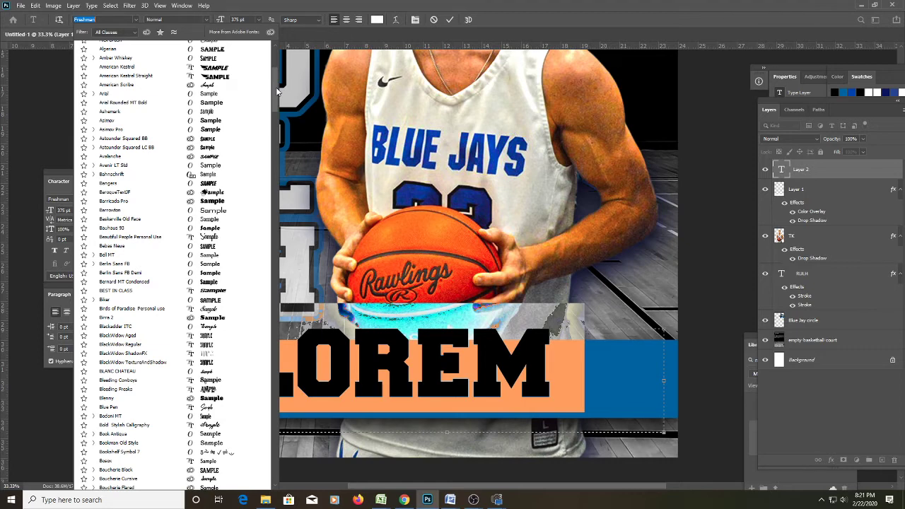
pyautogui.moveTo(278, 90); pyautogui.dragTo(273, 264)
pyautogui.scroll(-2, 275, 226)
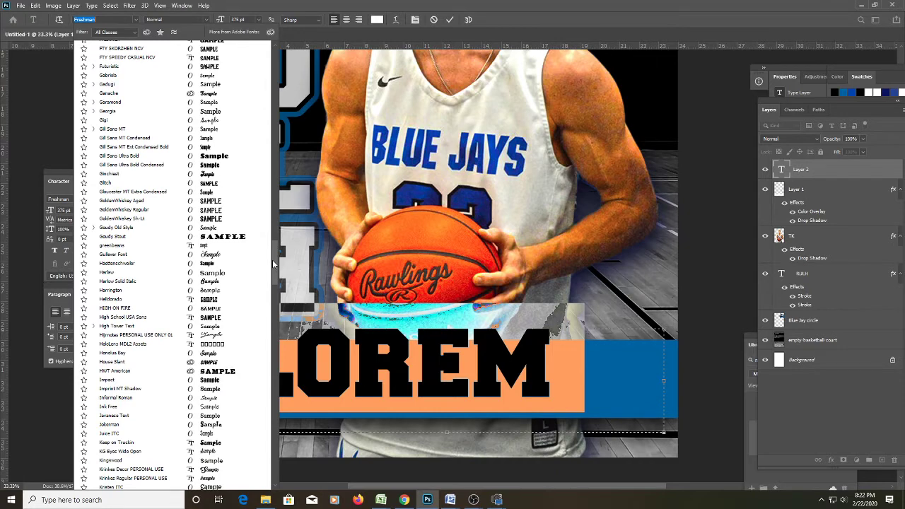
pyautogui.moveTo(273, 263); pyautogui.dragTo(273, 270)
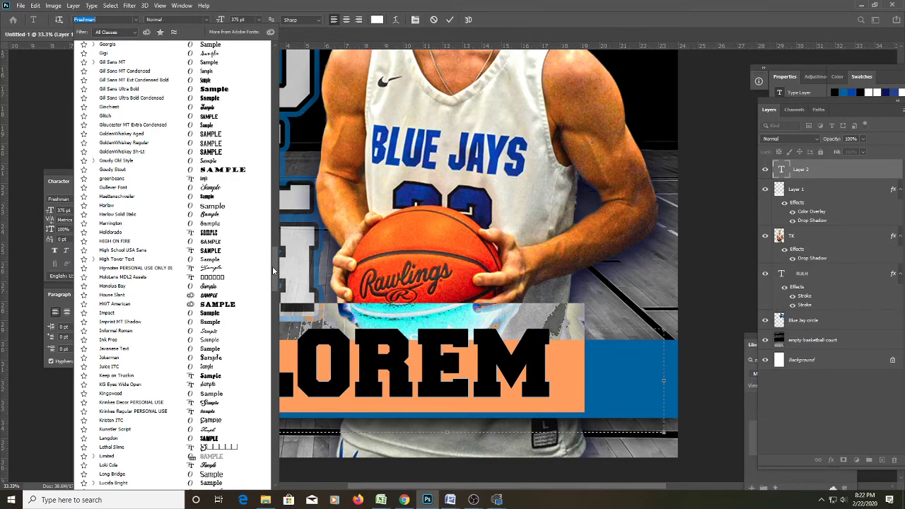
pyautogui.moveTo(272, 266); pyautogui.dragTo(271, 329)
pyautogui.scroll(-1, 272, 329)
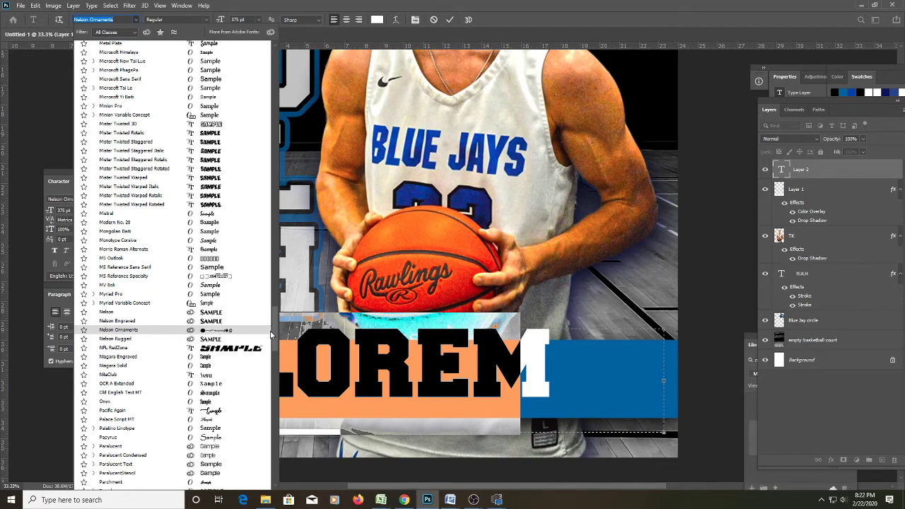
pyautogui.scroll(-3, 269, 346)
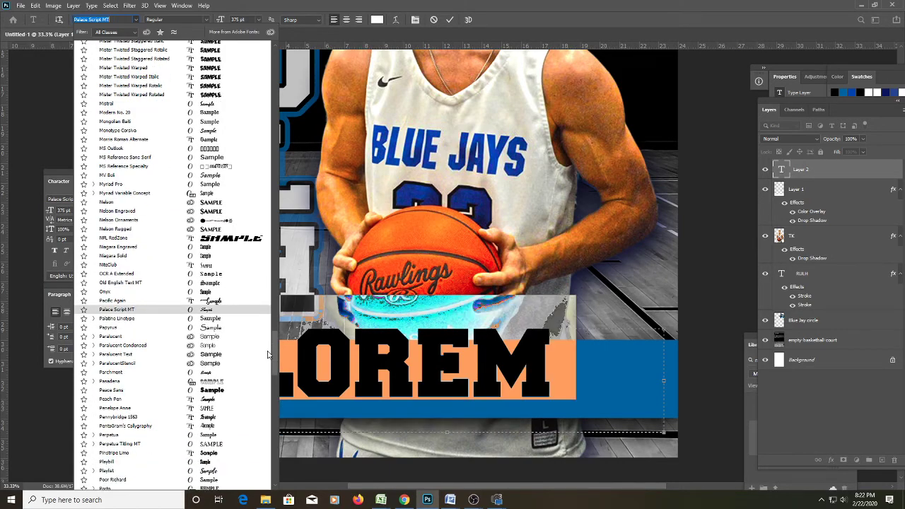
pyautogui.scroll(-2, 268, 355)
pyautogui.scroll(-2, 268, 355)
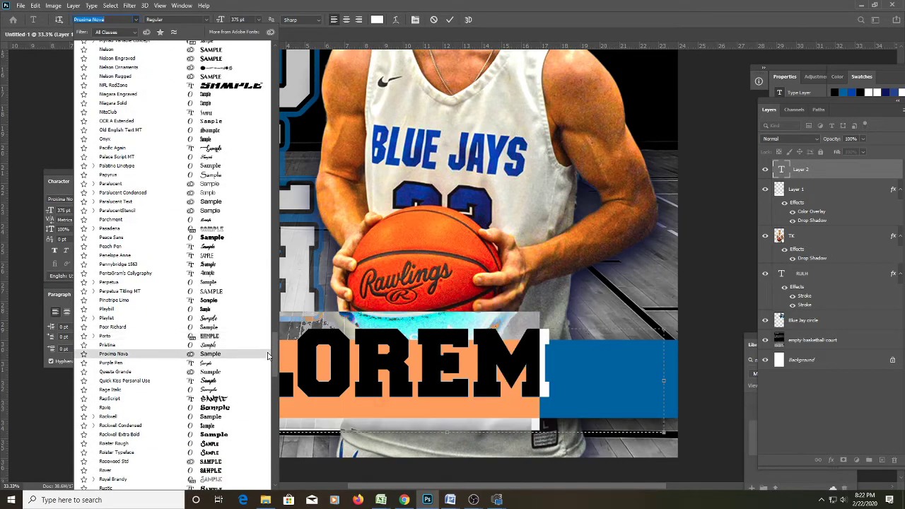
pyautogui.scroll(-3, 268, 357)
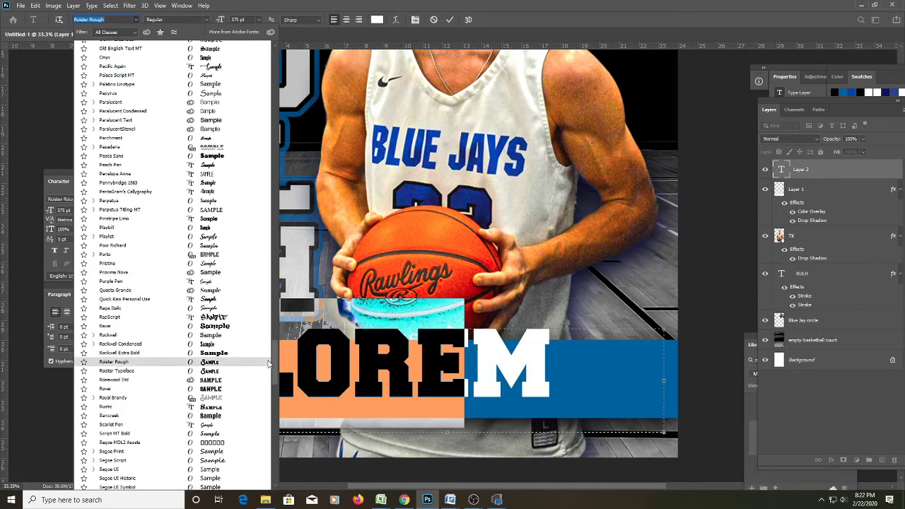
pyautogui.scroll(-1, 268, 363)
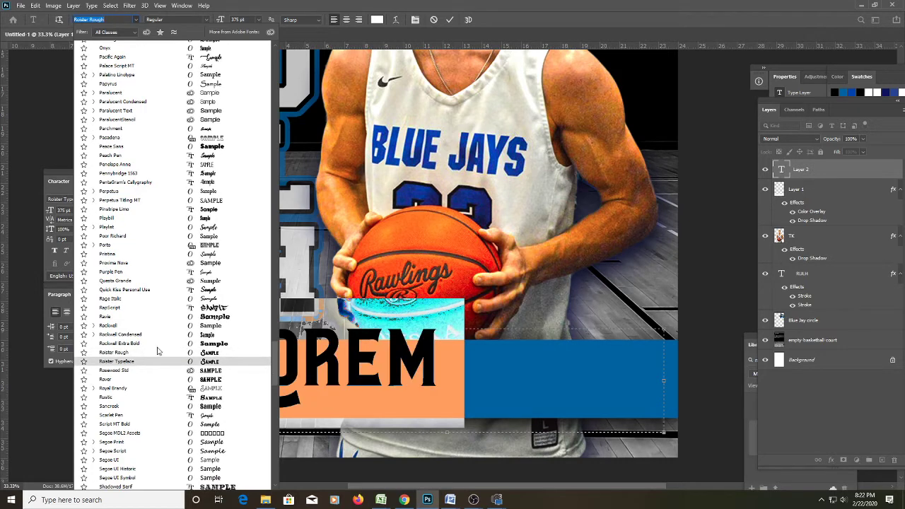
# Set the text in Roster Rough, type the player's name, and nudge it down-right on the bar.
pyautogui.click(210, 353)
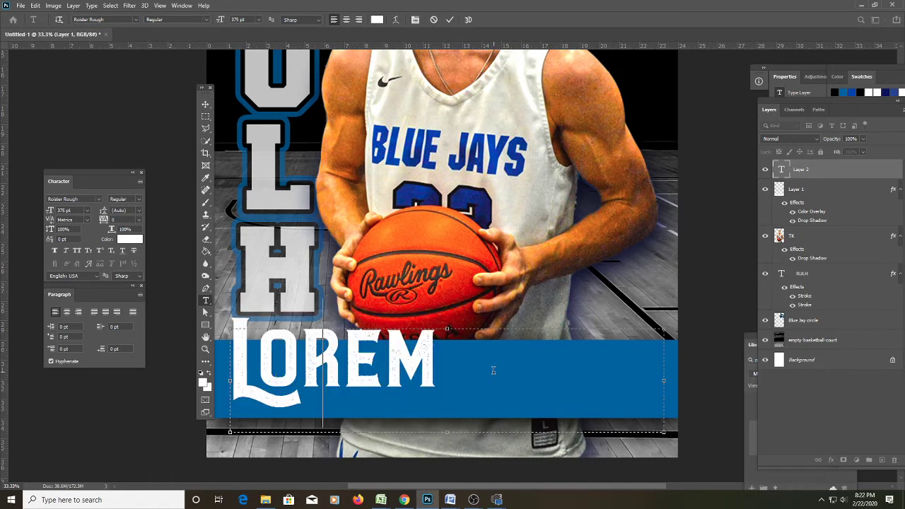
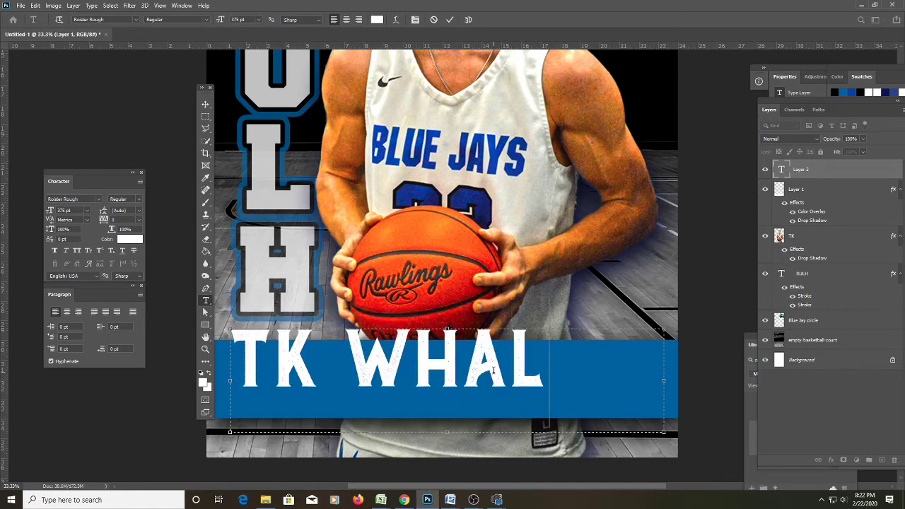
pyautogui.click(205, 104)
pyautogui.moveTo(531, 377)
pyautogui.mouseDown()
pyautogui.moveTo(552, 381)
pyautogui.moveTo(543, 380)
pyautogui.mouseUp()
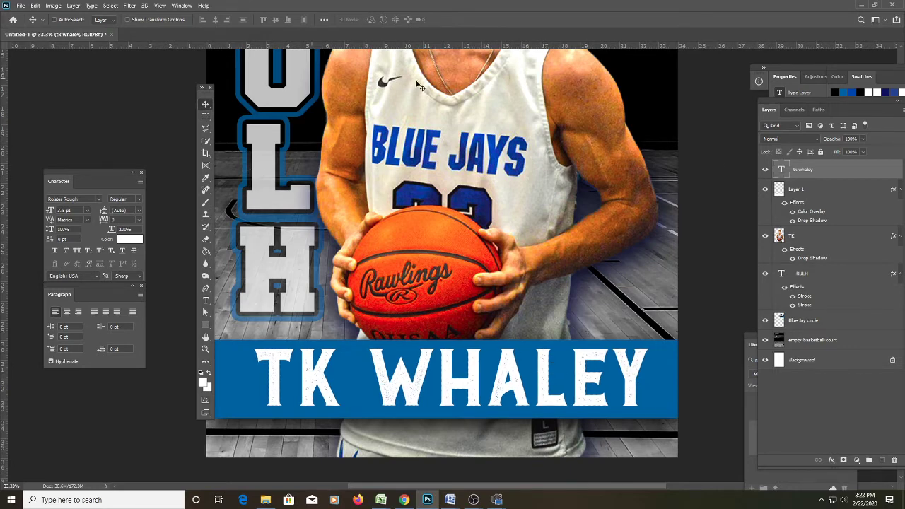
# Reselect the first word for editing, commit it, and open Blending Options for the name layer.
pyautogui.scroll(2, 470, 420)
pyautogui.scroll(-2, 470, 422)
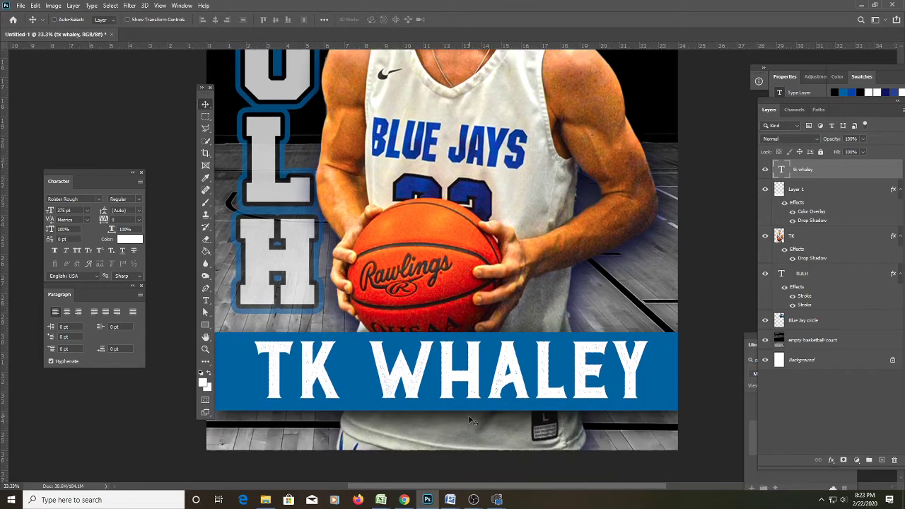
pyautogui.scroll(1, 325, 403)
pyautogui.doubleClick(329, 401)
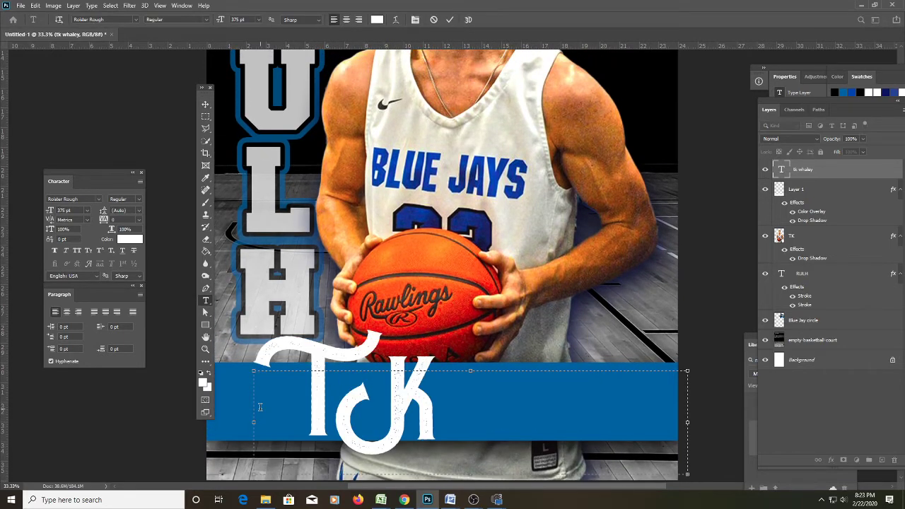
pyautogui.click(205, 104)
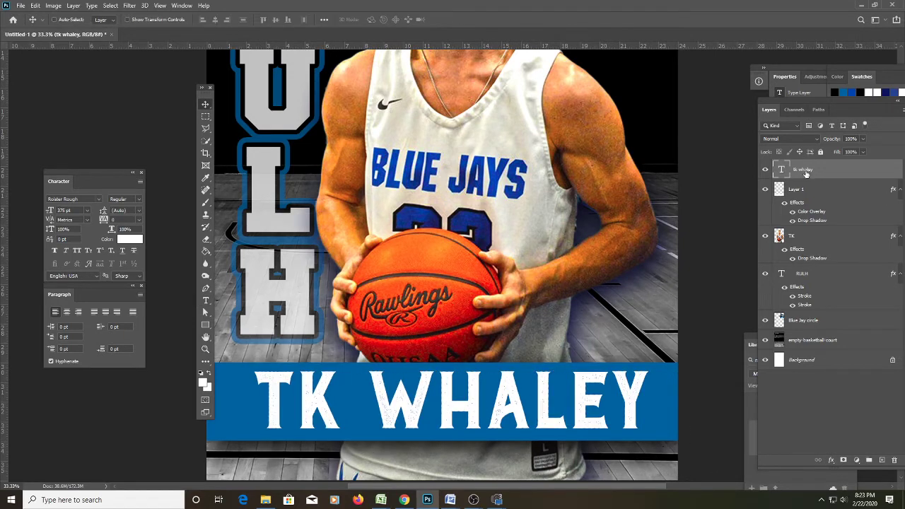
pyautogui.rightClick(806, 174)
pyautogui.click(729, 75)
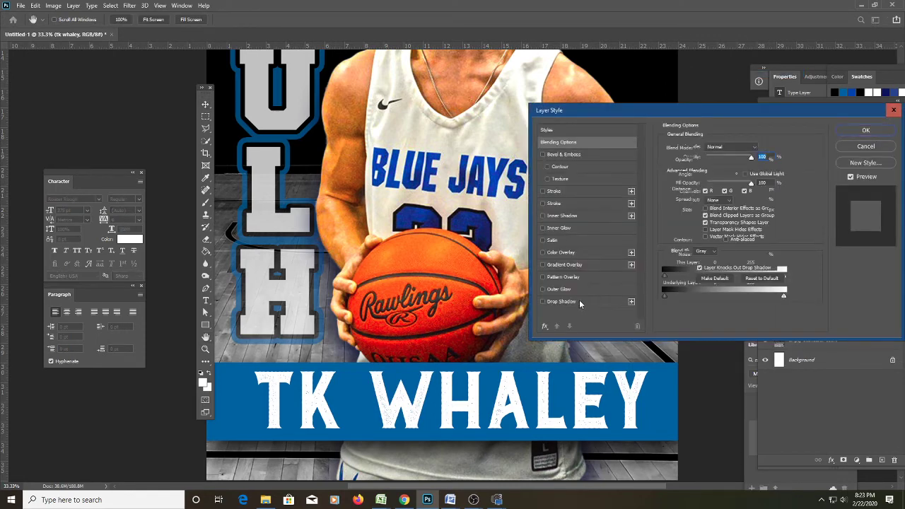
# Enable a drop shadow on the name text, shrinking its size, and try then remove a black outline.
pyautogui.click(542, 302)
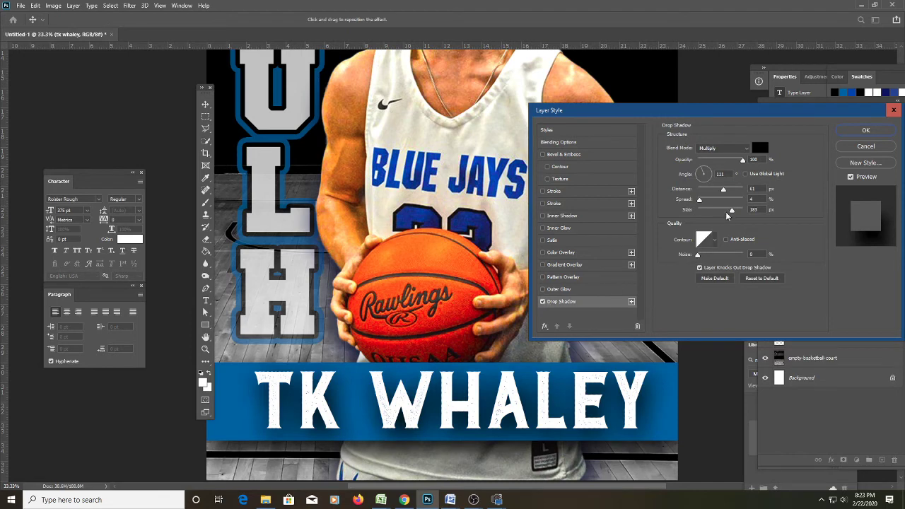
pyautogui.moveTo(732, 214); pyautogui.dragTo(722, 191)
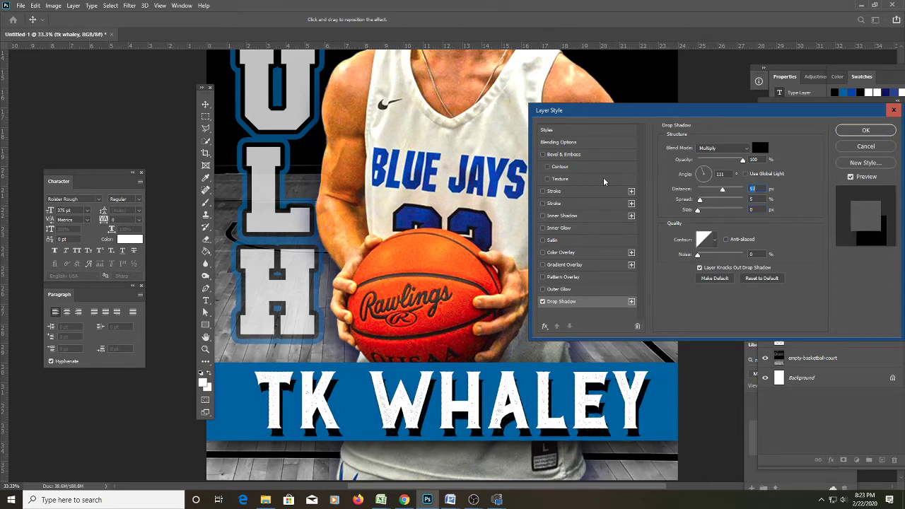
pyautogui.click(553, 192)
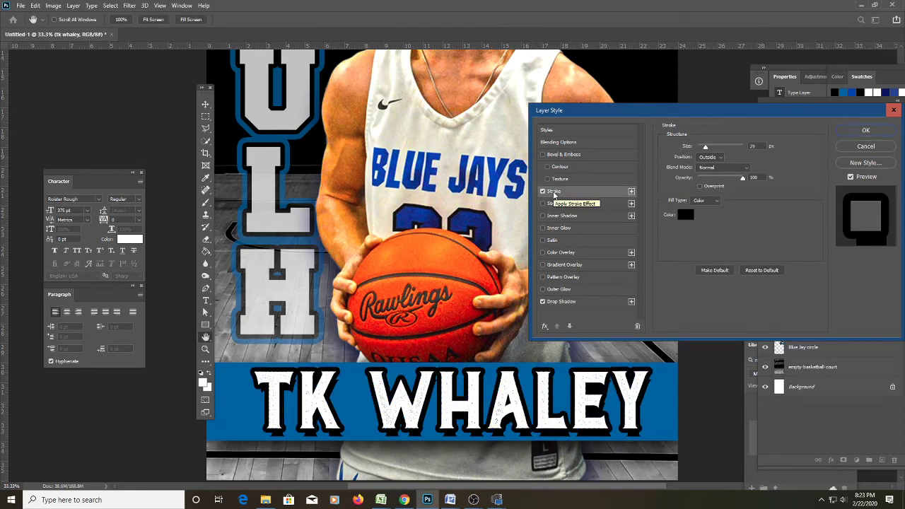
pyautogui.click(543, 192)
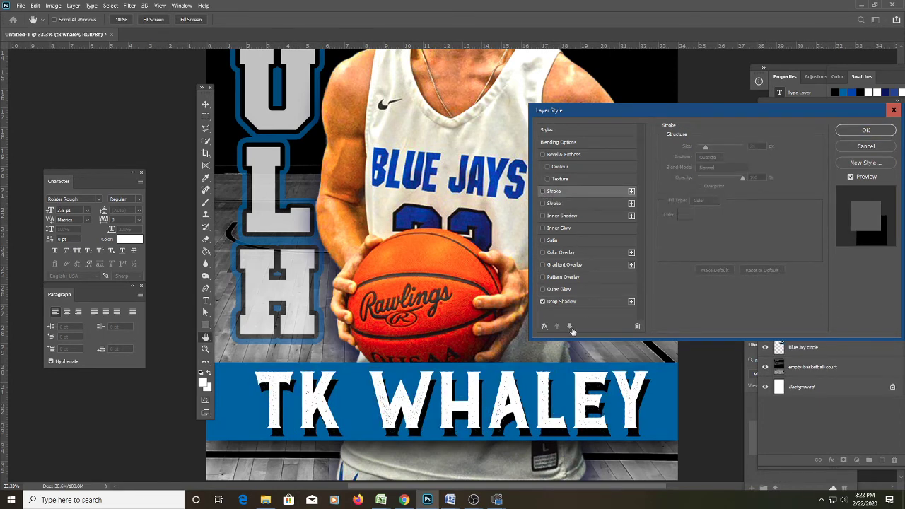
# Set the drop shadow to 46% opacity, 117° angle, 16% spread and 7 px size, and apply it.
pyautogui.click(564, 303)
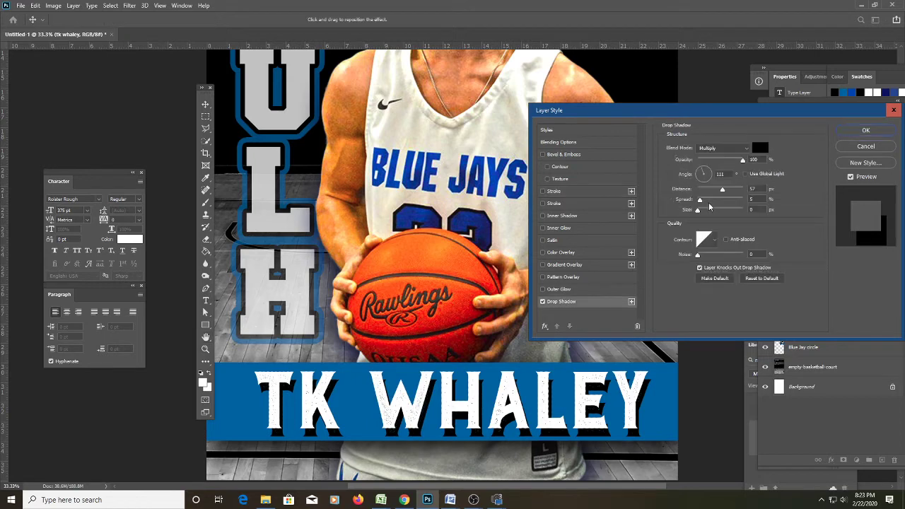
pyautogui.click(729, 162)
pyautogui.moveTo(728, 163); pyautogui.dragTo(721, 166)
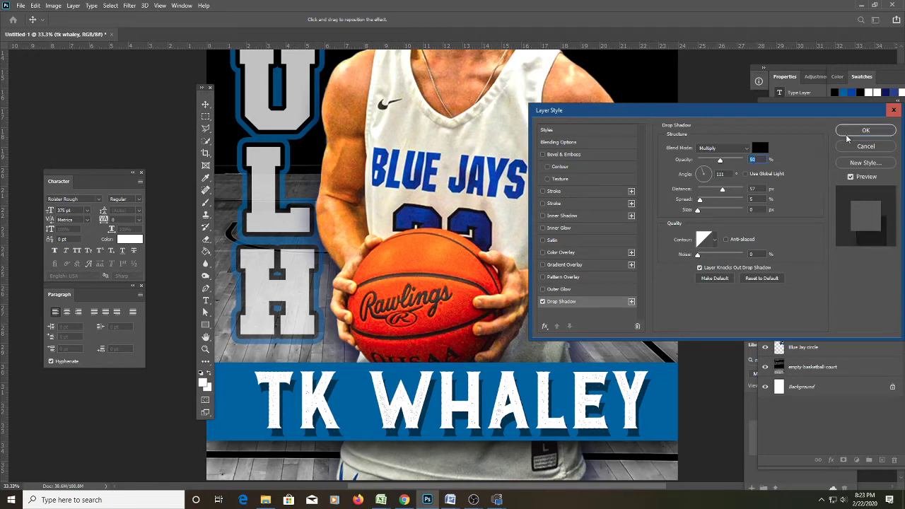
pyautogui.moveTo(721, 163)
pyautogui.mouseDown()
pyautogui.moveTo(760, 164)
pyautogui.moveTo(719, 163)
pyautogui.mouseUp()
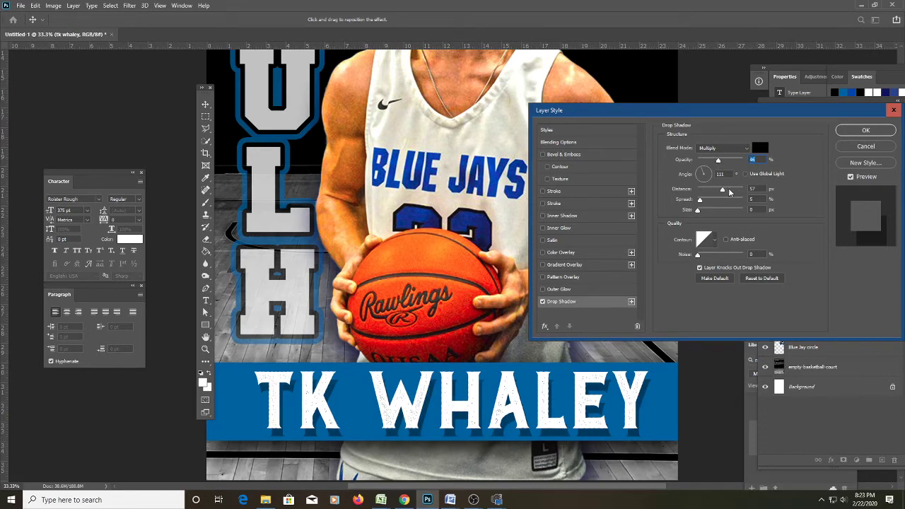
pyautogui.click(701, 170)
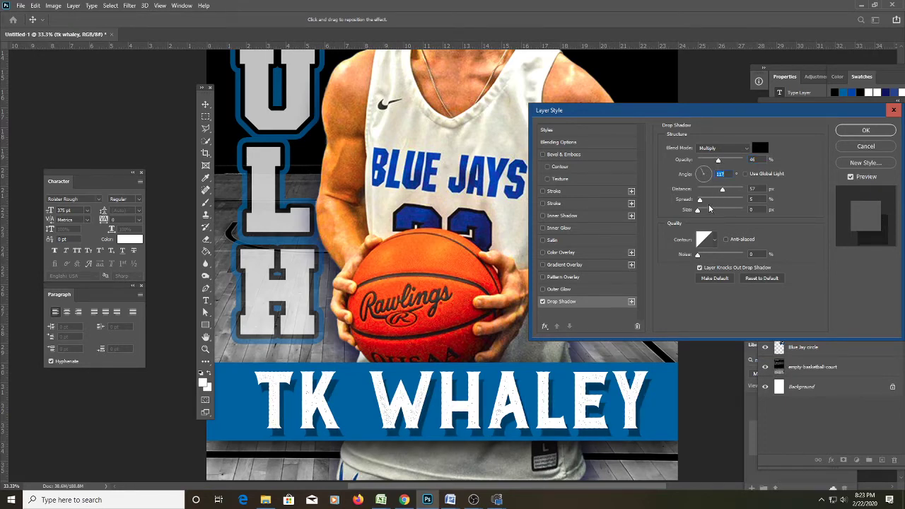
pyautogui.moveTo(698, 210); pyautogui.dragTo(760, 205)
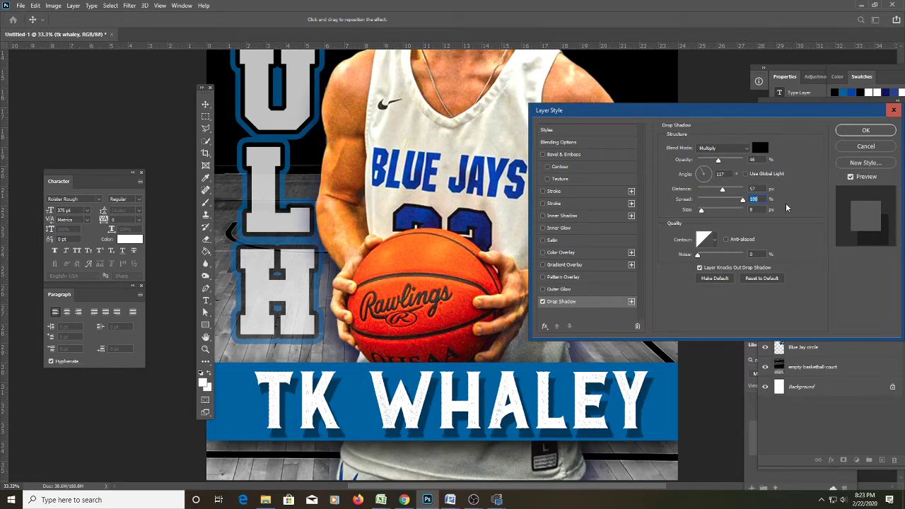
pyautogui.moveTo(743, 199)
pyautogui.mouseDown()
pyautogui.moveTo(680, 211)
pyautogui.moveTo(731, 215)
pyautogui.moveTo(742, 201)
pyautogui.mouseUp()
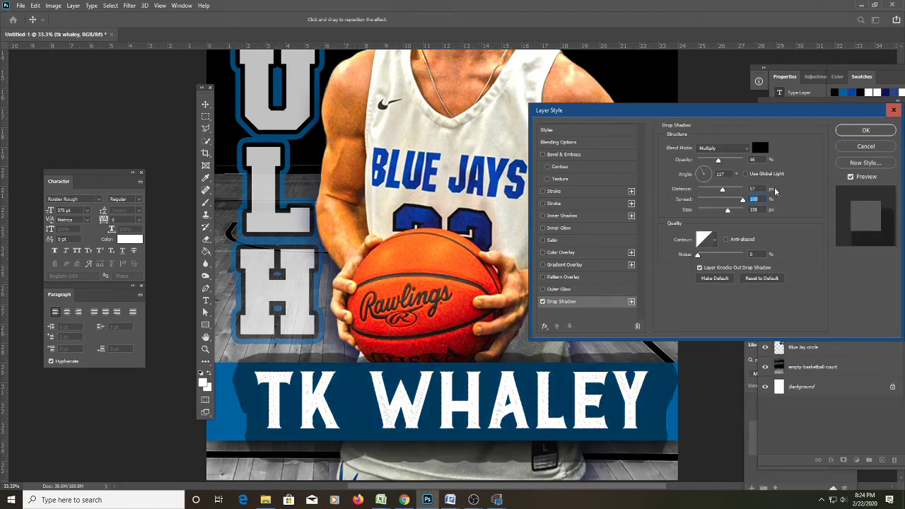
pyautogui.moveTo(742, 201); pyautogui.dragTo(700, 214)
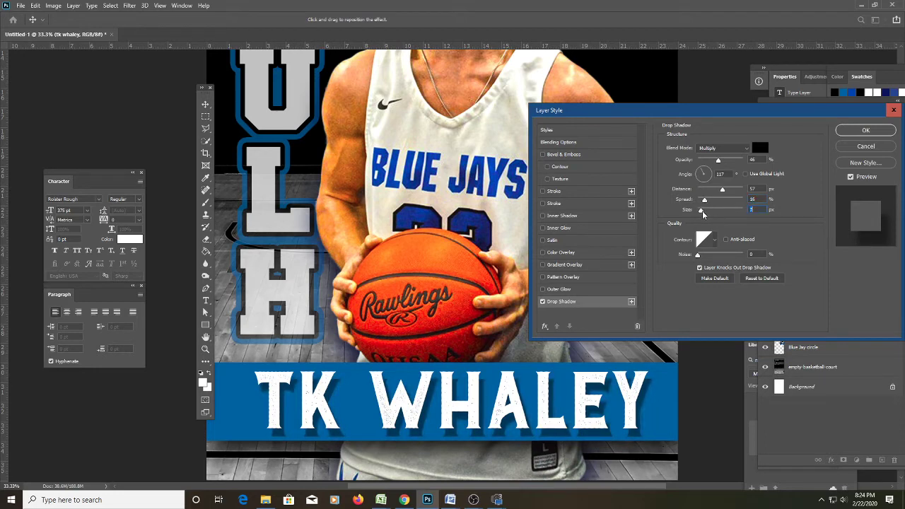
pyautogui.click(866, 133)
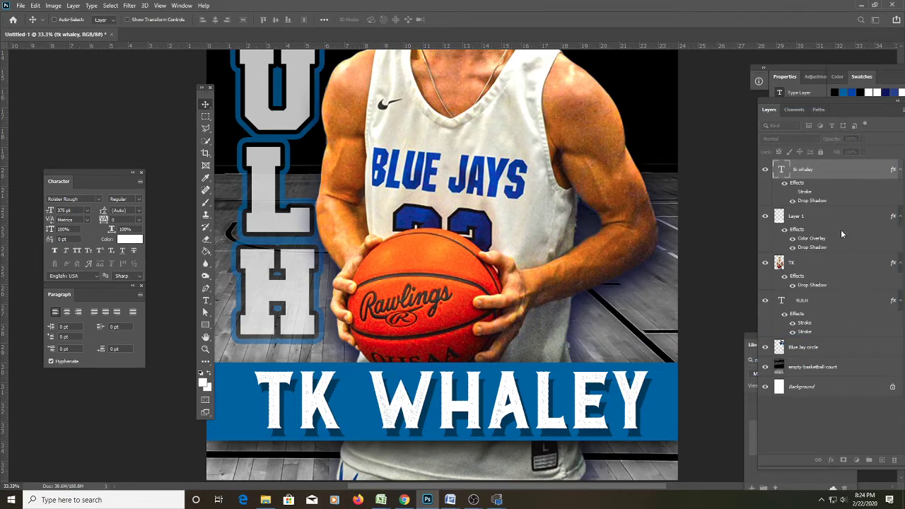
# Give Layer 1, the blue name bar, a 29 px gradient stroke and open its Gray, White gradient.
pyautogui.scroll(-3, 330, 417)
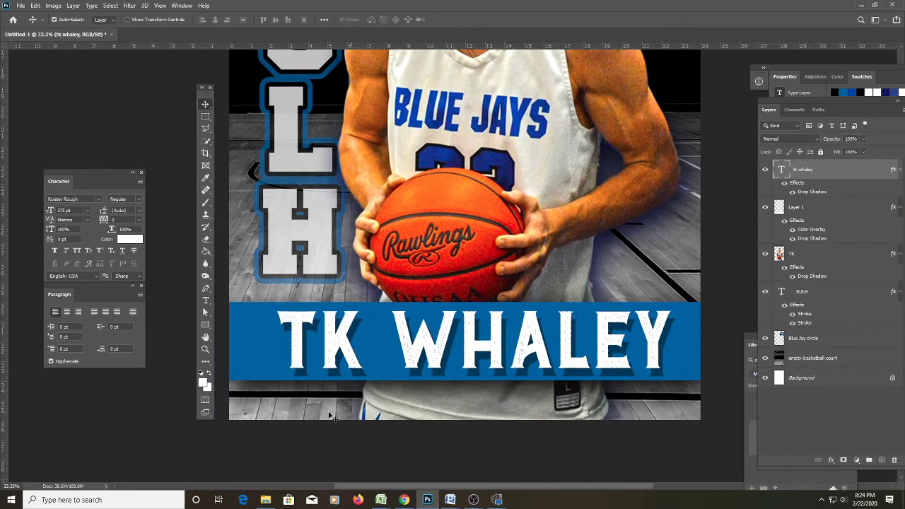
pyautogui.hscroll(-1, 330, 417)
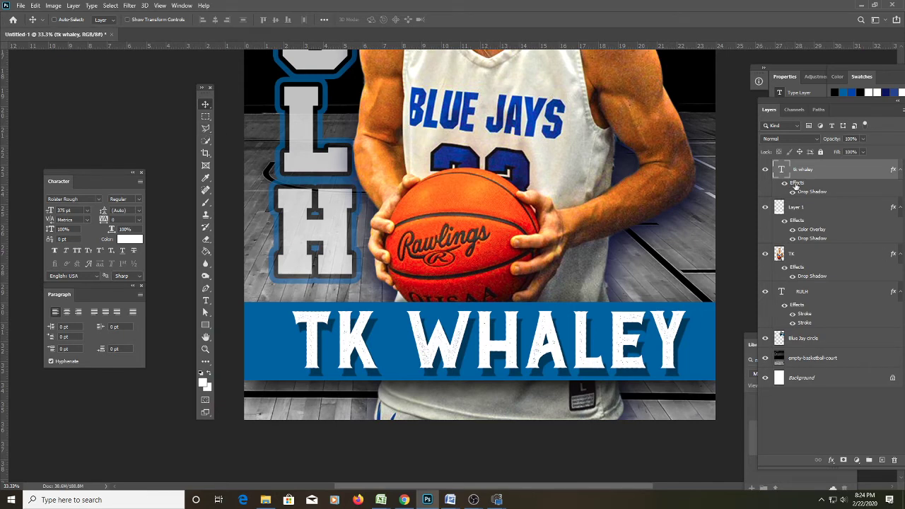
pyautogui.click(779, 209)
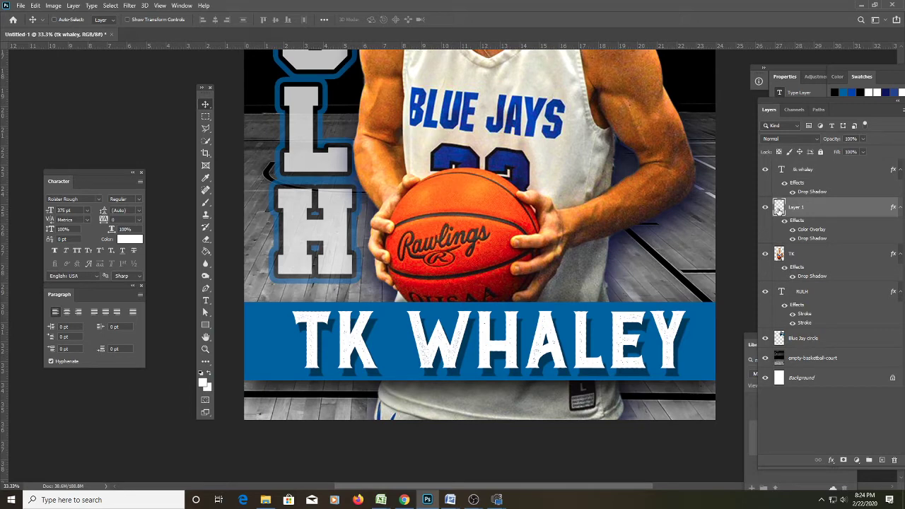
pyautogui.doubleClick(779, 209)
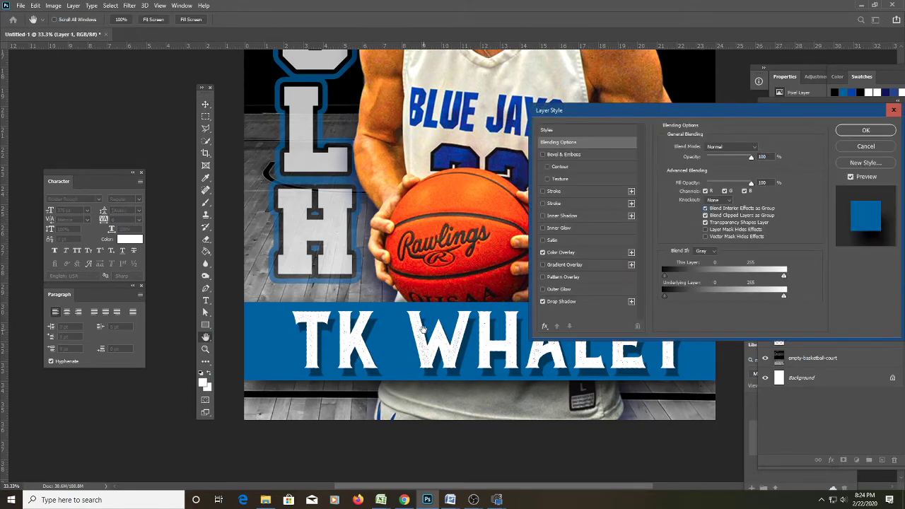
pyautogui.click(556, 191)
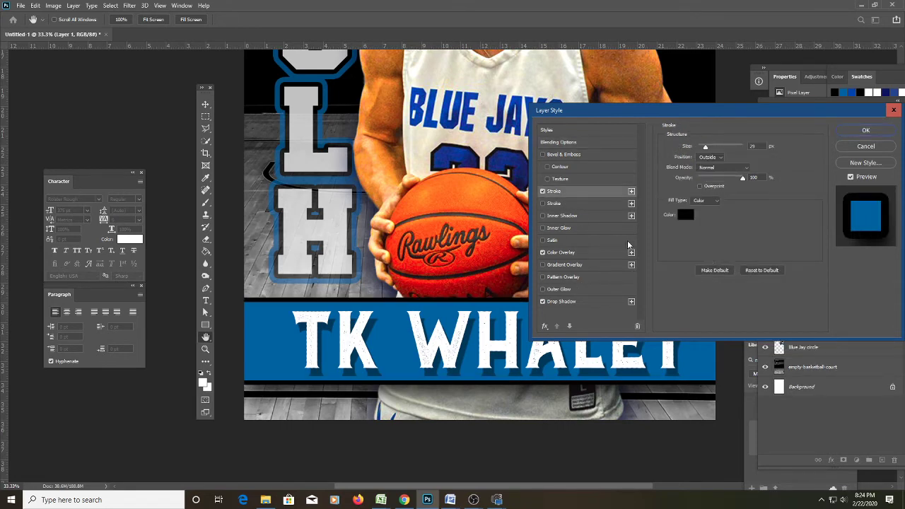
pyautogui.click(715, 199)
pyautogui.click(711, 212)
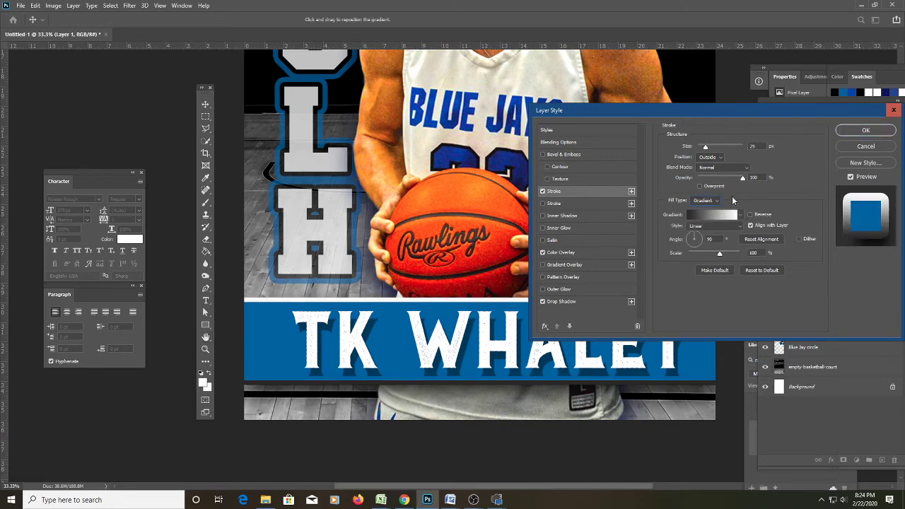
pyautogui.moveTo(699, 240); pyautogui.dragTo(702, 242)
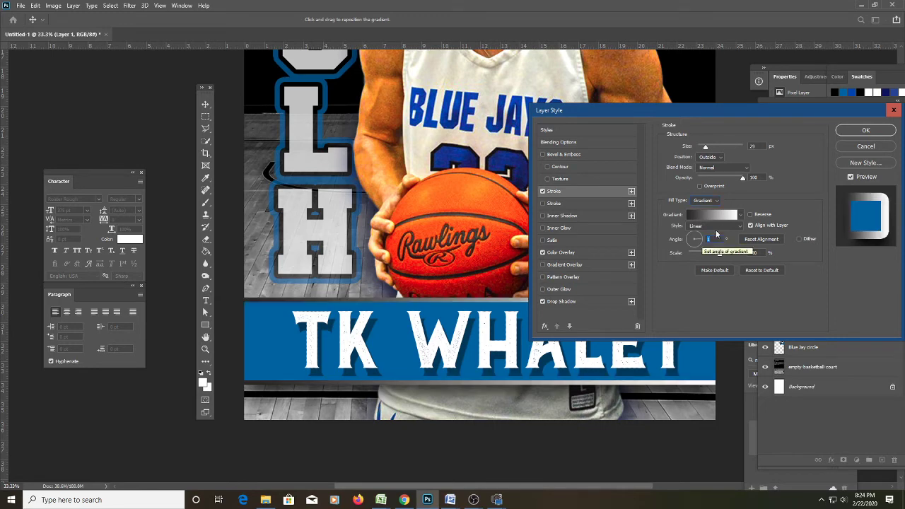
pyautogui.click(714, 214)
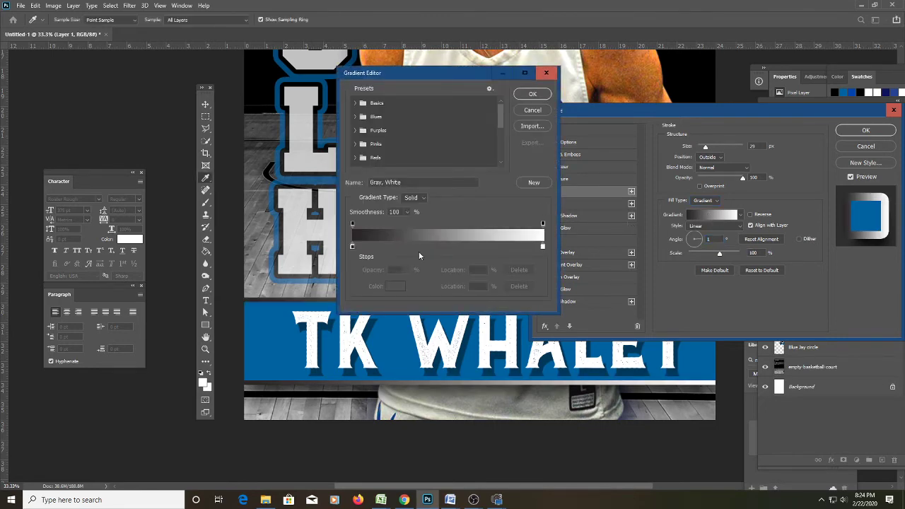
# Add a white colour stop to the stroke gradient and delete the dark stop.
pyautogui.moveTo(353, 246); pyautogui.dragTo(415, 246)
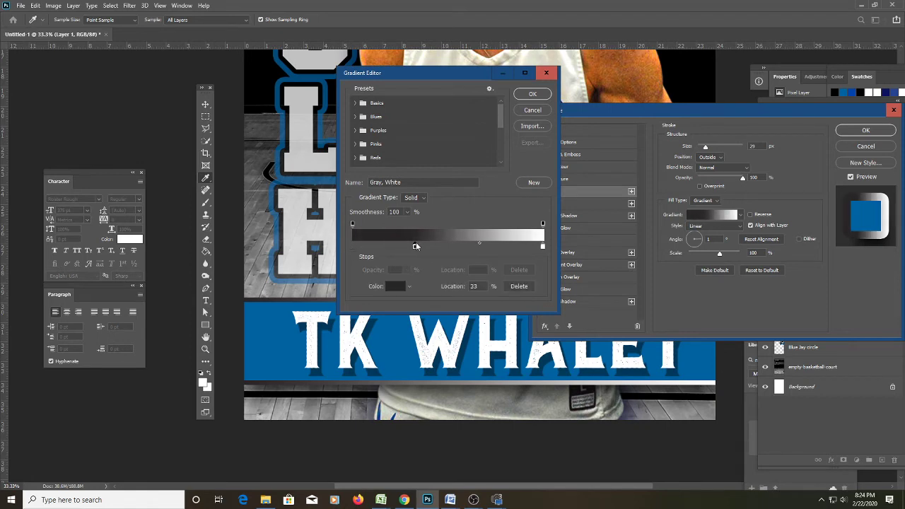
pyautogui.click(360, 246)
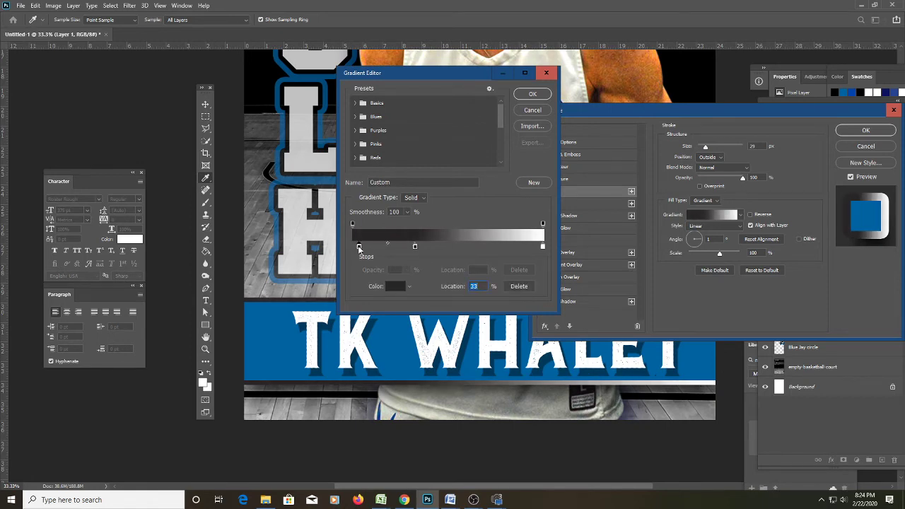
pyautogui.doubleClick(359, 247)
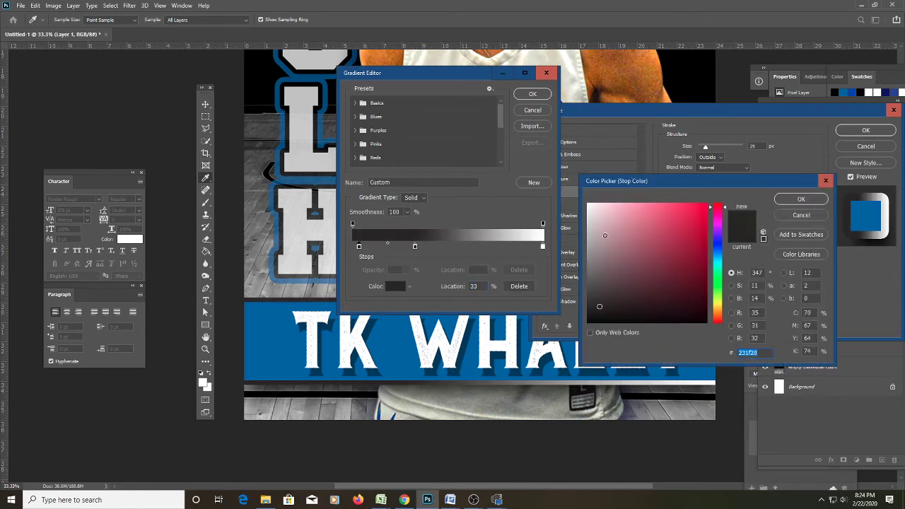
pyautogui.click(801, 198)
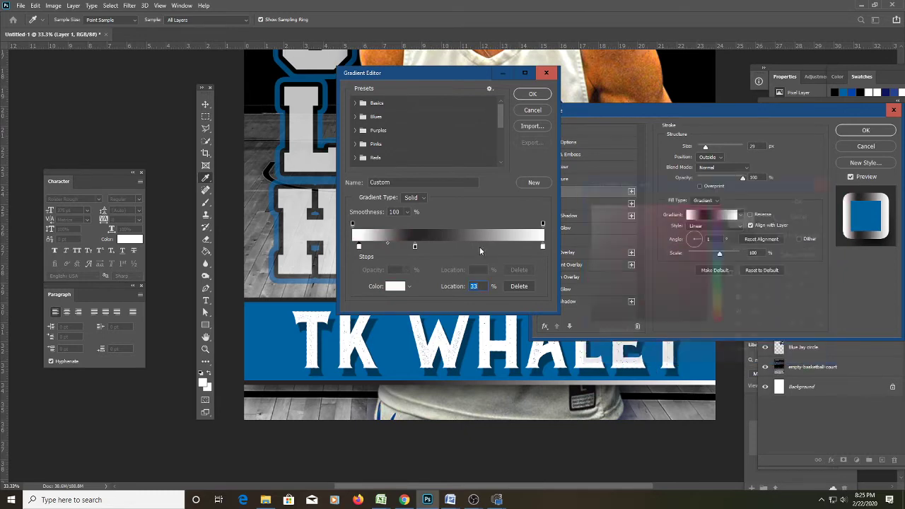
pyautogui.click(464, 247)
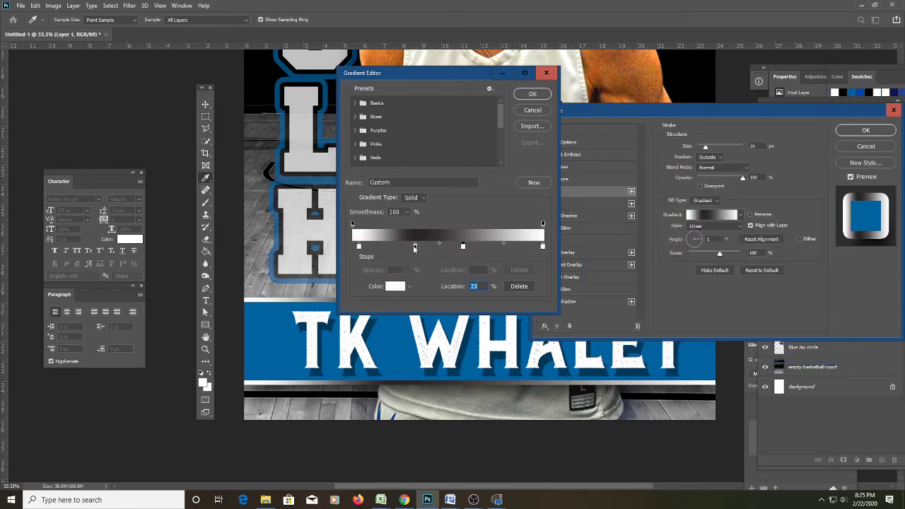
pyautogui.moveTo(415, 247); pyautogui.dragTo(415, 267)
pyautogui.press('Delete')
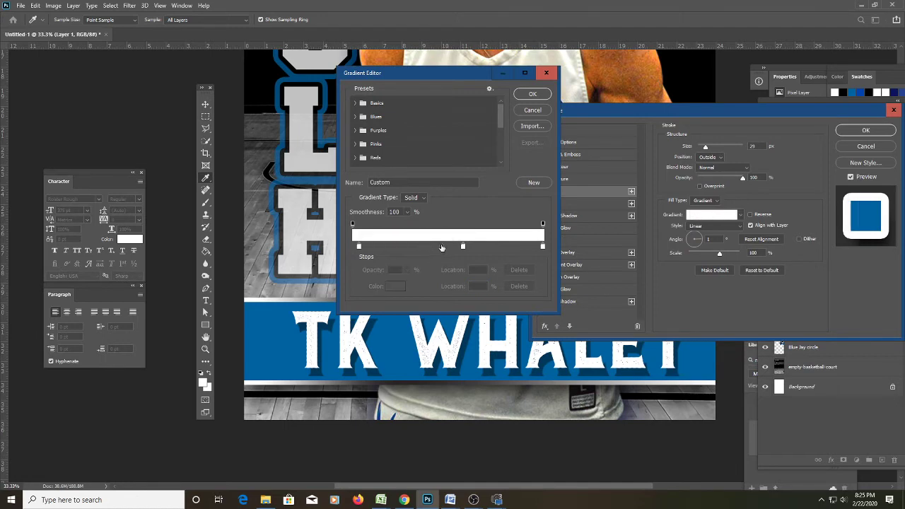
# Make the 58% stop a neutral grey nearer the middle, and thin the stroke to 10 px.
pyautogui.click(462, 247)
pyautogui.doubleClick(463, 247)
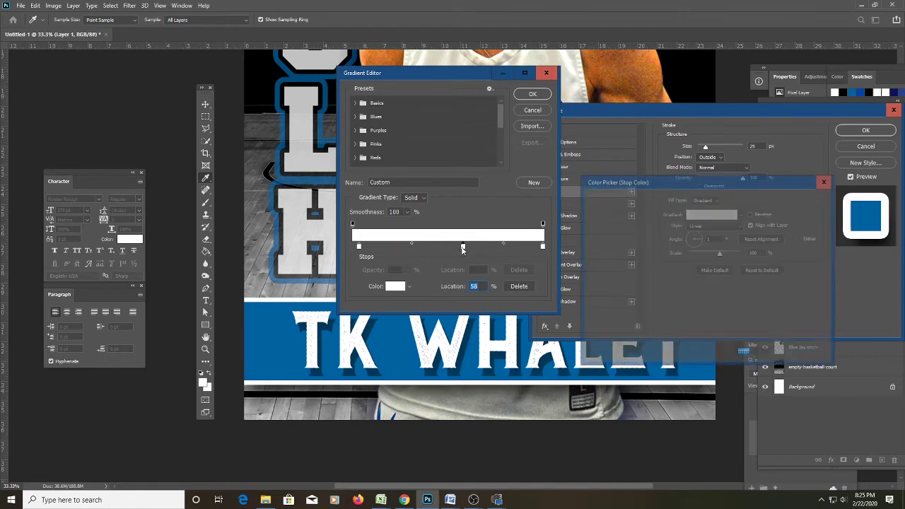
pyautogui.click(586, 245)
pyautogui.moveTo(586, 245); pyautogui.dragTo(586, 242)
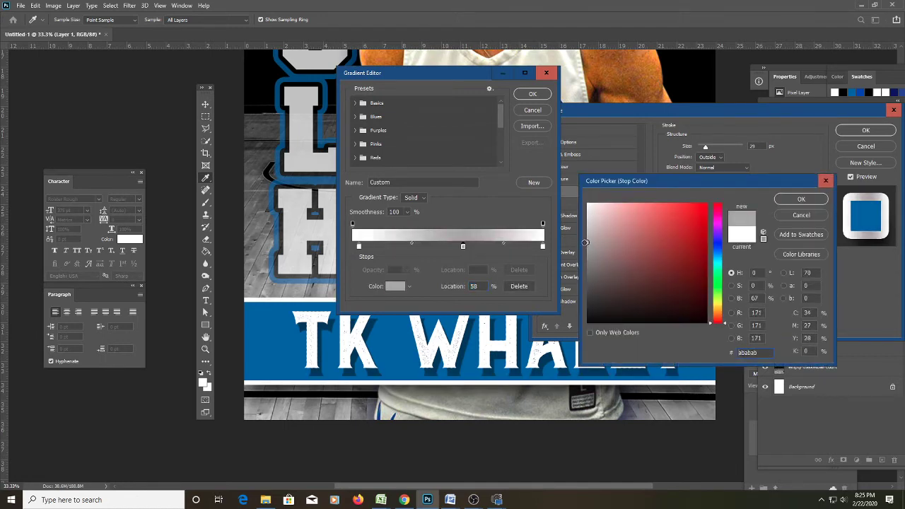
pyautogui.click(822, 201)
pyautogui.moveTo(463, 247); pyautogui.dragTo(445, 248)
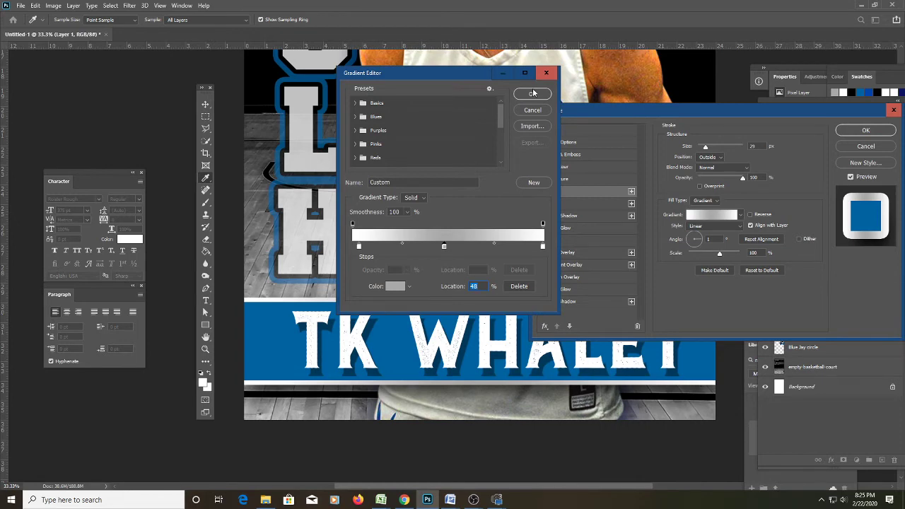
pyautogui.click(532, 94)
pyautogui.moveTo(707, 150); pyautogui.dragTo(704, 152)
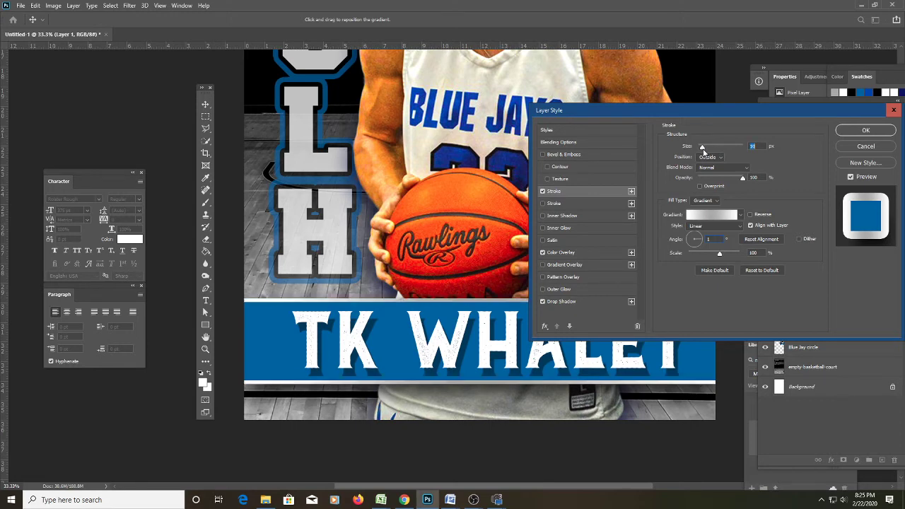
pyautogui.click(851, 130)
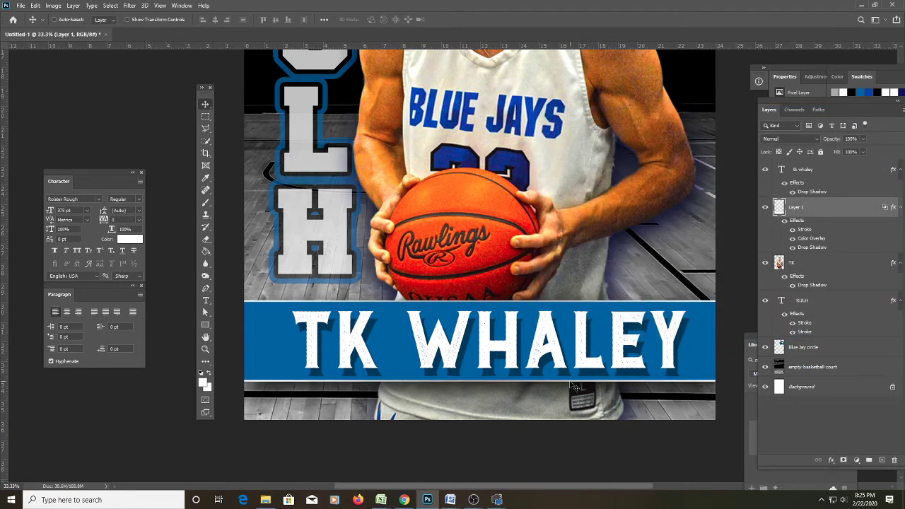
# Nudge the name bar down, then pick the Blue Jay circle layer from the logo's right-click menu.
pyautogui.press('Down')
pyautogui.press('Down')
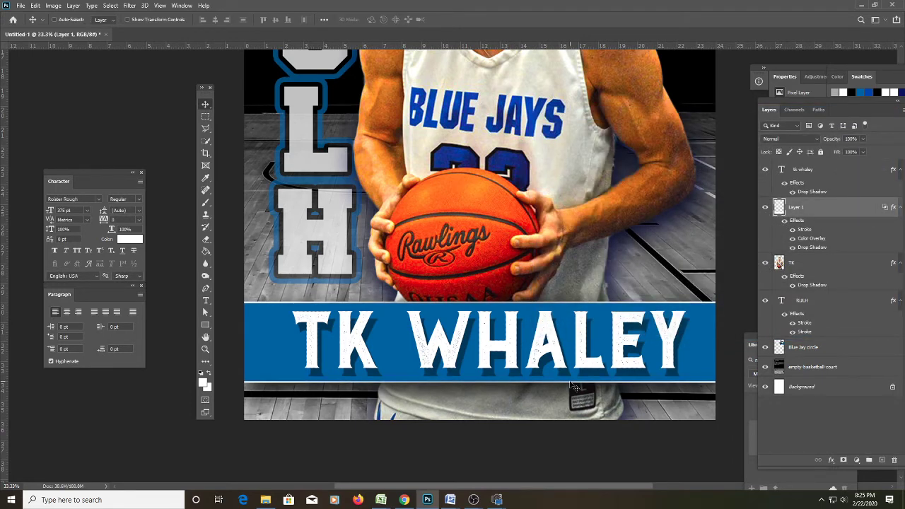
pyautogui.hotkey('ctrl', '-')
pyautogui.hotkey('ctrl', '-')
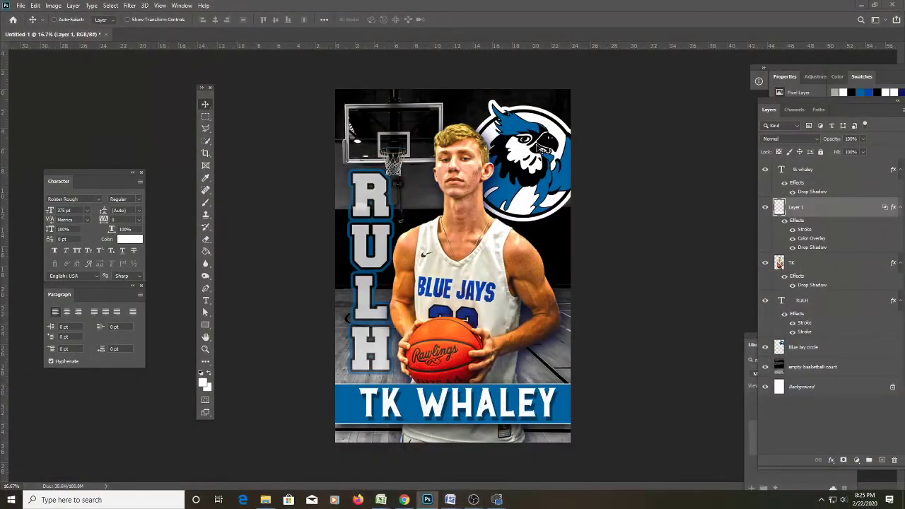
pyautogui.rightClick(537, 148)
pyautogui.click(560, 151)
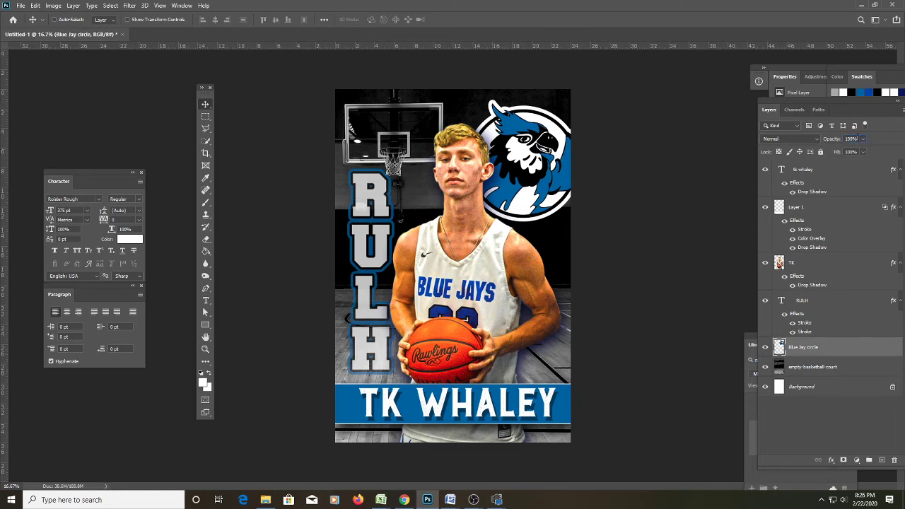
# Set the Blue Jay circle layer to 50% opacity, then select the empty-basketball-court layer.
pyautogui.click(857, 138)
pyautogui.write('5')
pyautogui.press('Return')
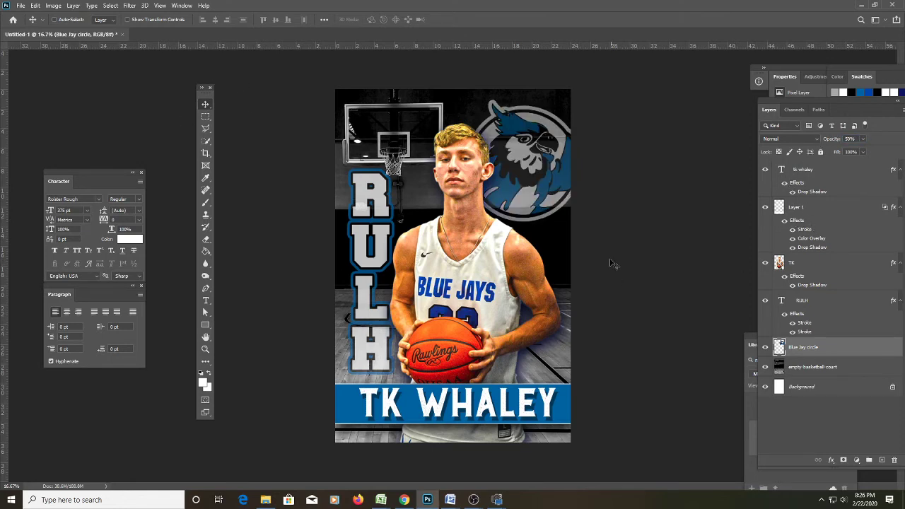
pyautogui.click(820, 373)
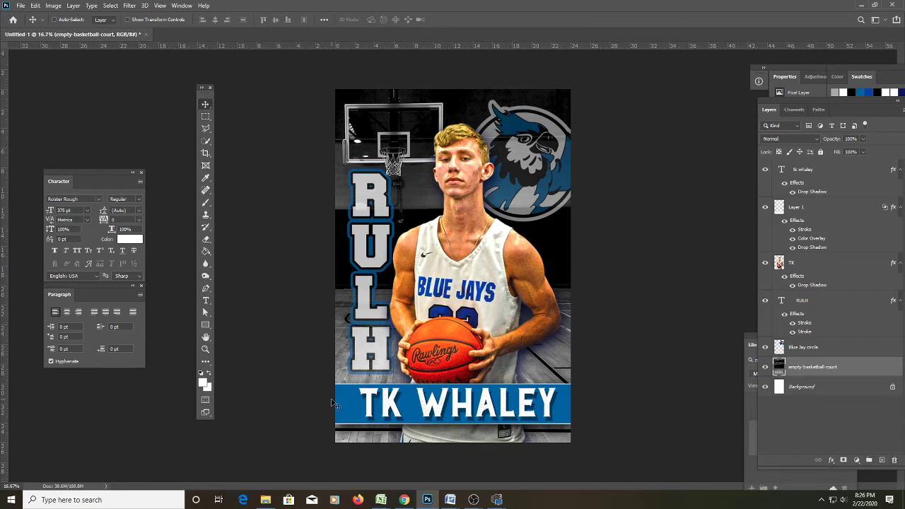
# Reset colours to black and white, then try a diagonal gradient on the court photo and undo it.
pyautogui.click(203, 382)
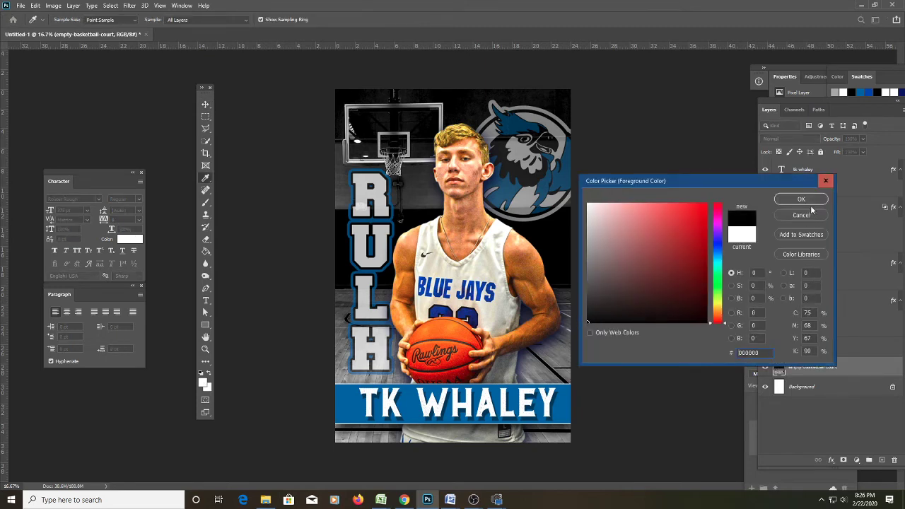
pyautogui.click(806, 200)
pyautogui.press('d')
pyautogui.press('g')
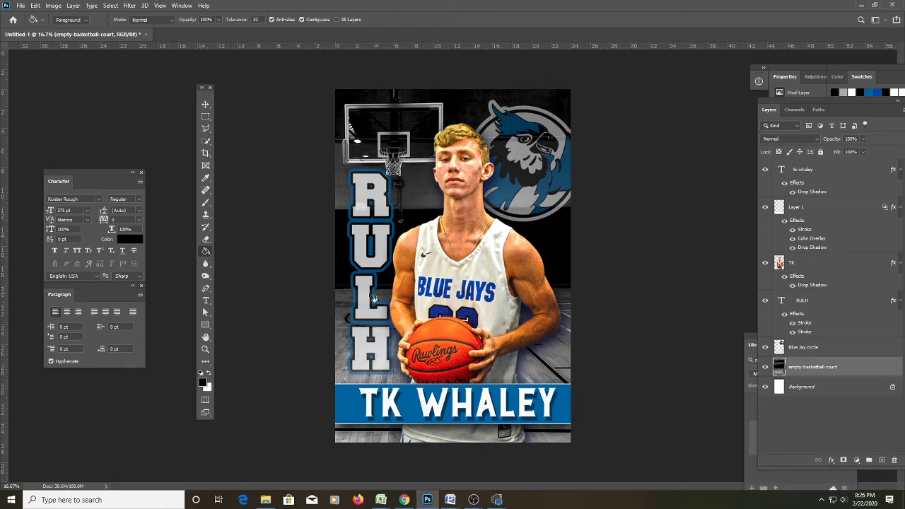
pyautogui.hotkey('shift', 'g')
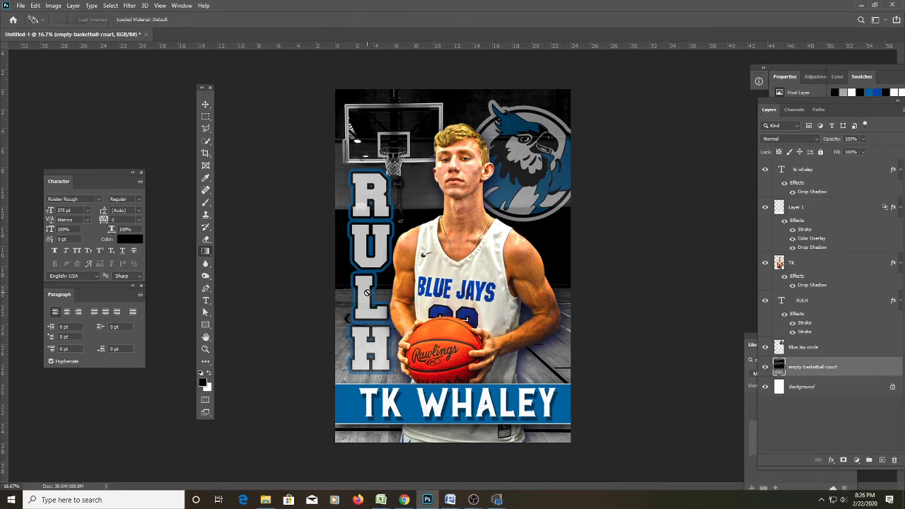
pyautogui.hotkey('shift', 'g')
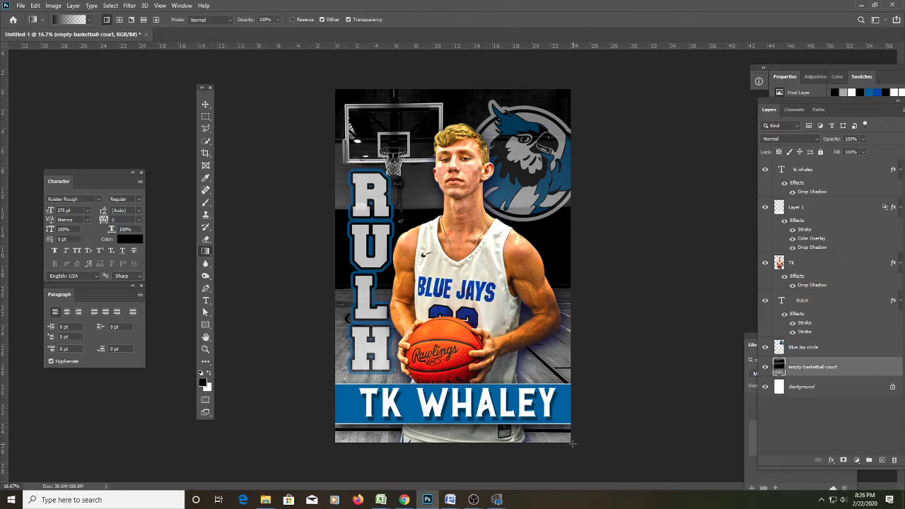
pyautogui.moveTo(576, 448); pyautogui.dragTo(410, 230)
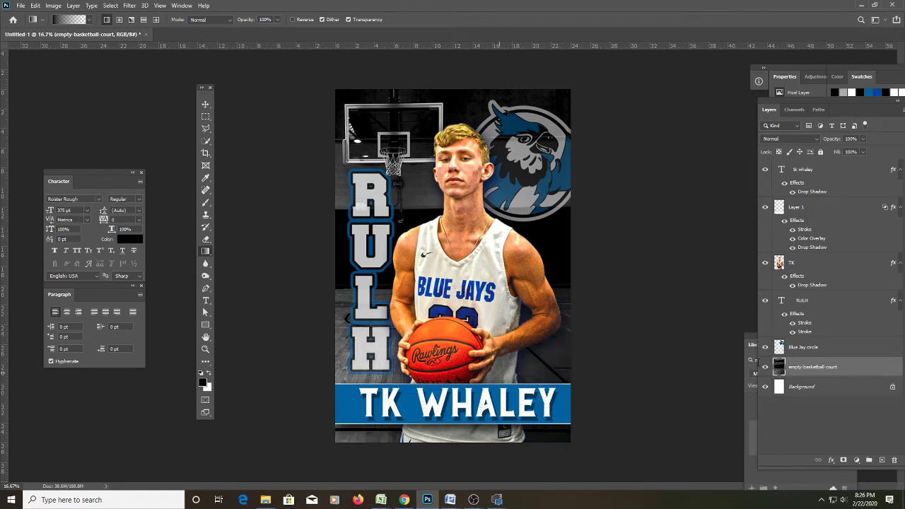
pyautogui.hotkey('ctrl', 'z')
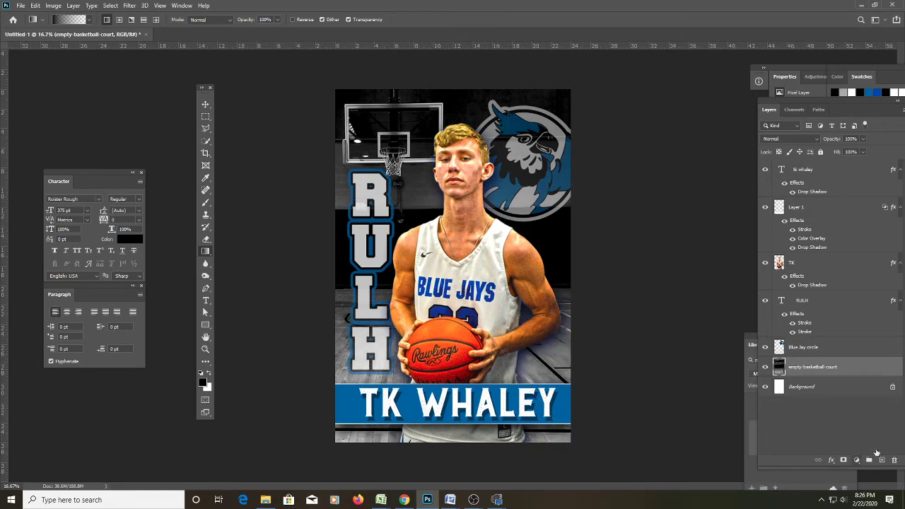
# Add a new Layer 2 above the court, test a diagonal gradient on it, then undo.
pyautogui.click(882, 460)
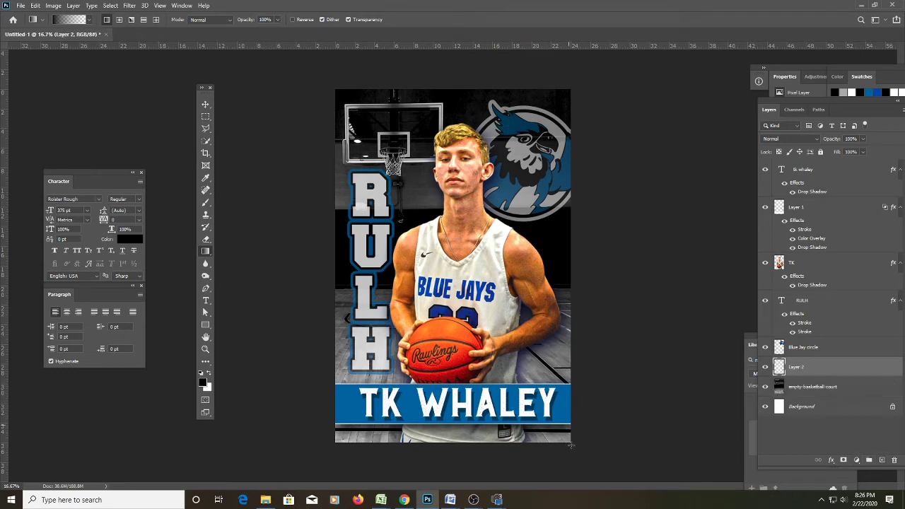
pyautogui.moveTo(571, 443); pyautogui.dragTo(405, 220)
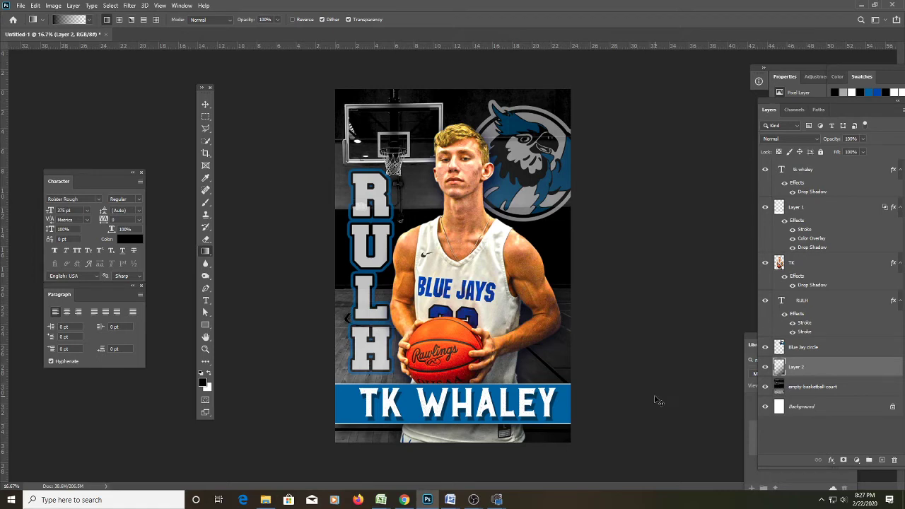
pyautogui.hotkey('ctrl', 'a')
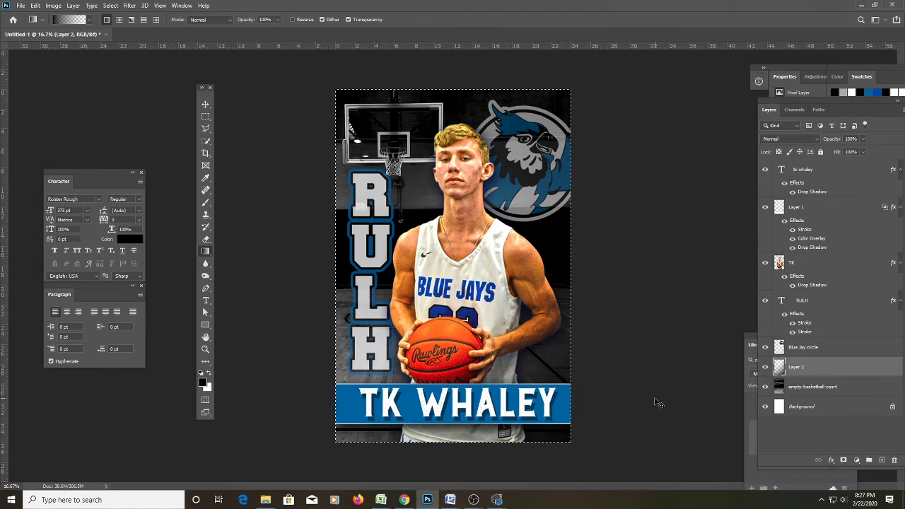
pyautogui.hotkey('ctrl', 'd')
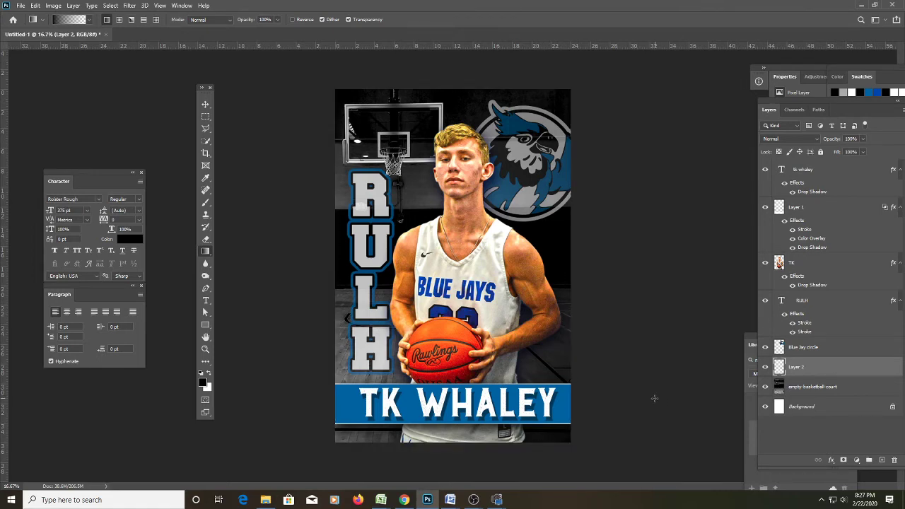
pyautogui.hotkey('ctrl', 'z')
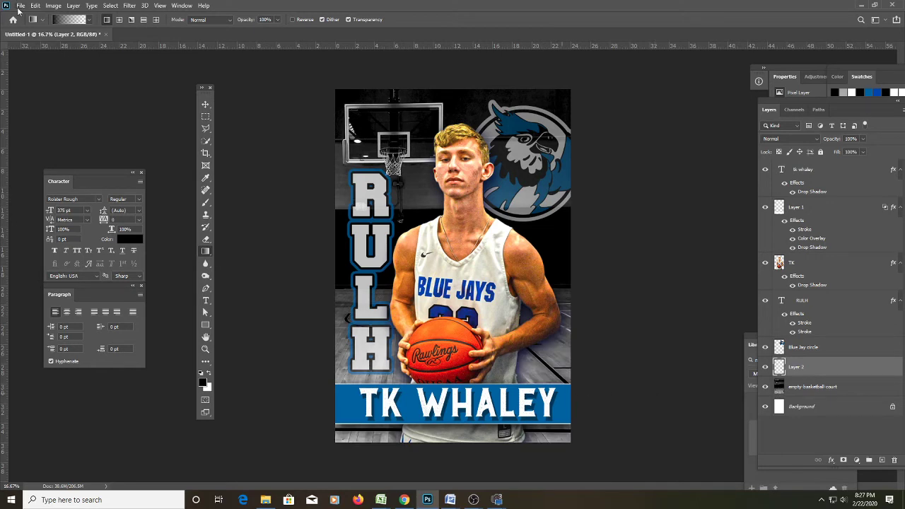
# Create a 3000 × 4366 px Clipboard-preset document and fill a new layer with a diagonal gradient.
pyautogui.click(20, 5)
pyautogui.click(30, 15)
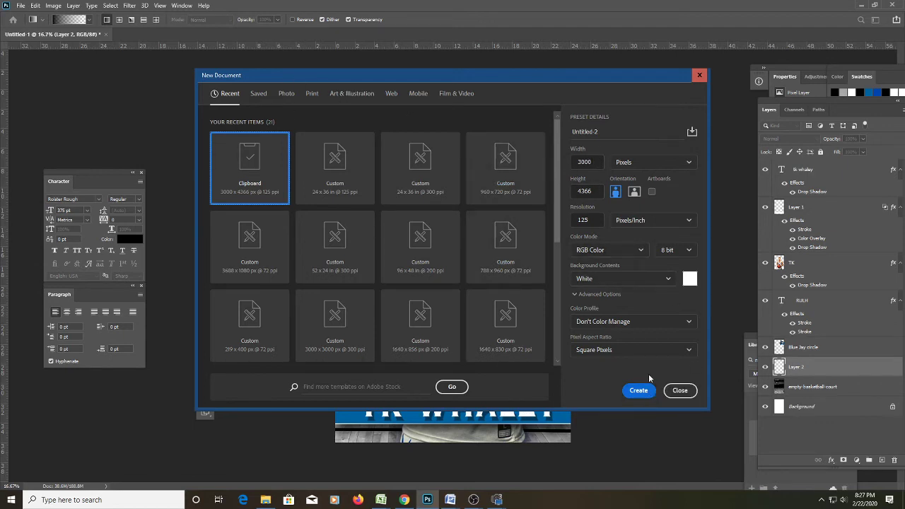
pyautogui.click(634, 397)
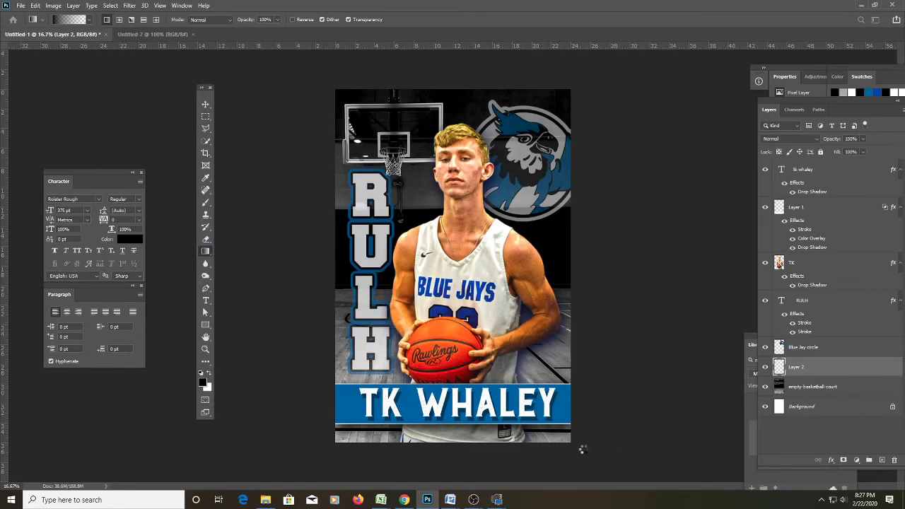
pyautogui.hotkey('ctrl', 'shift', 'alt', 'n')
pyautogui.moveTo(590, 454); pyautogui.dragTo(583, 449)
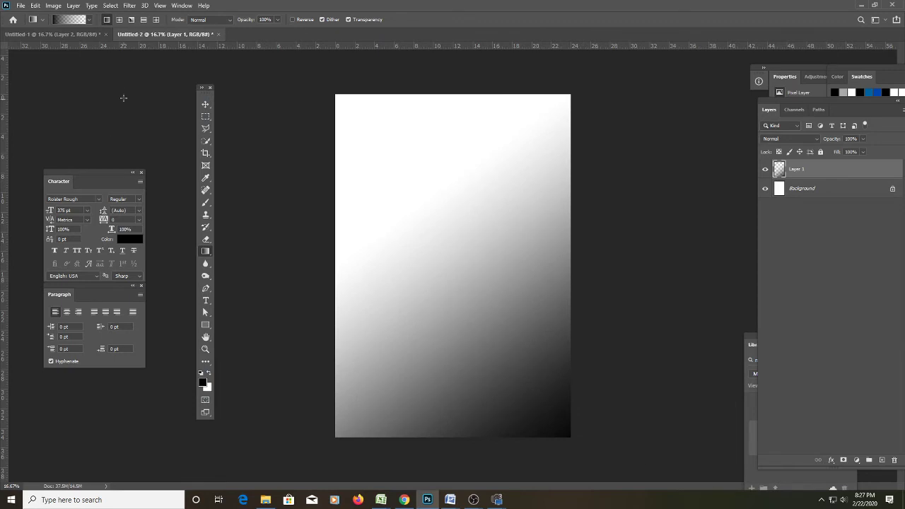
# Flatten the new document and convert it to Grayscale mode.
pyautogui.click(53, 5)
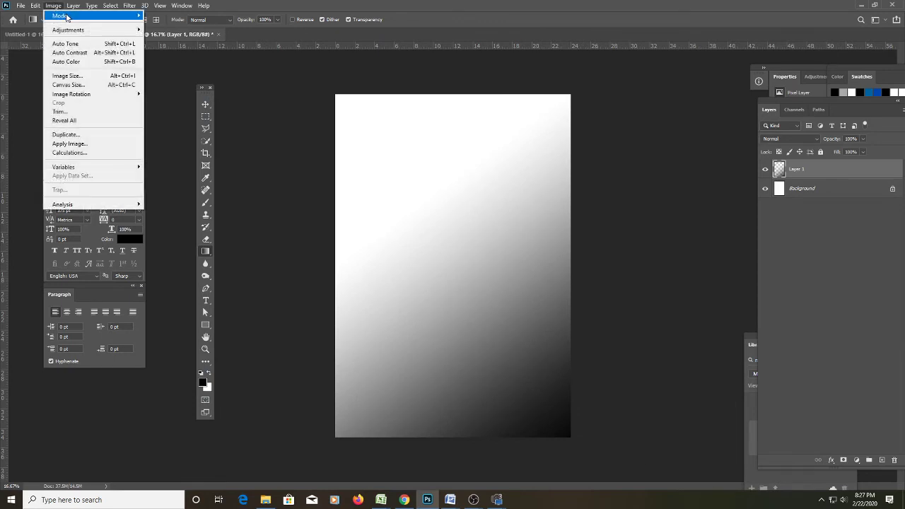
pyautogui.moveTo(67, 16)
pyautogui.click(162, 24)
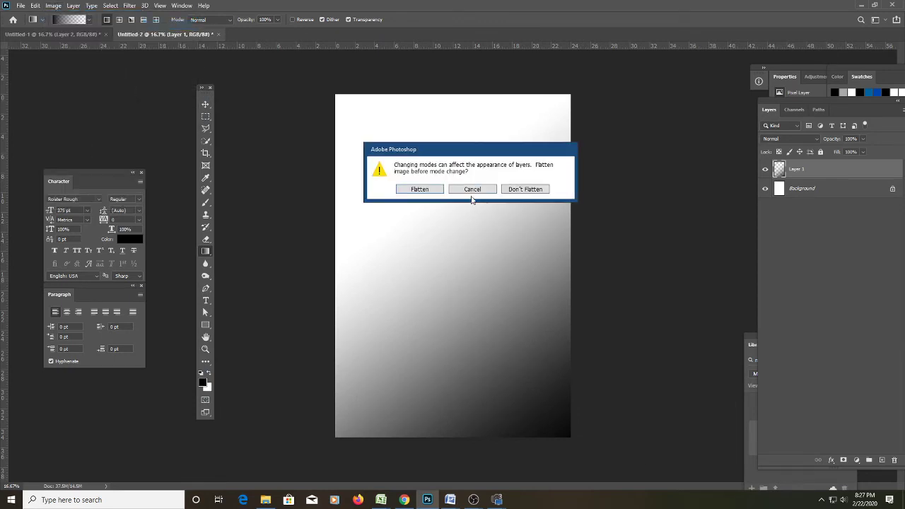
pyautogui.click(418, 190)
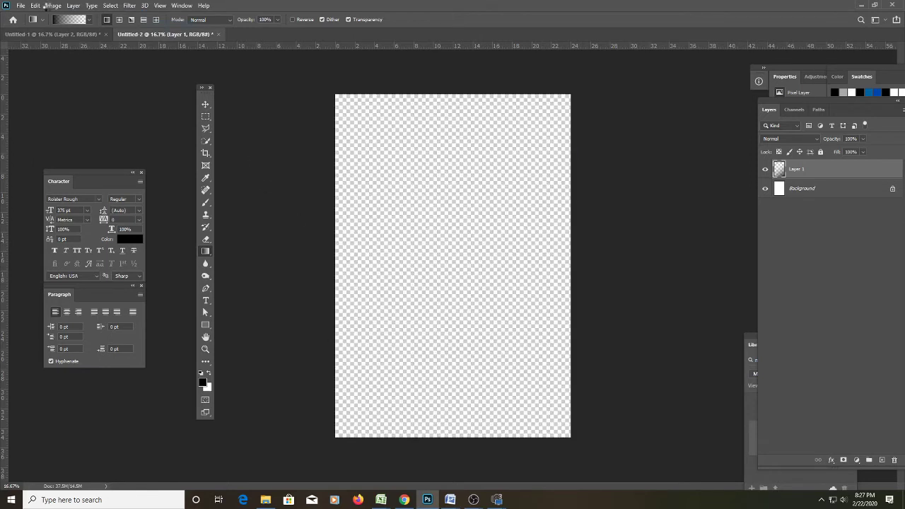
# Try a Bitmap conversion with a 45° Line halftone screen, then undo it.
pyautogui.click(54, 6)
pyautogui.moveTo(63, 16)
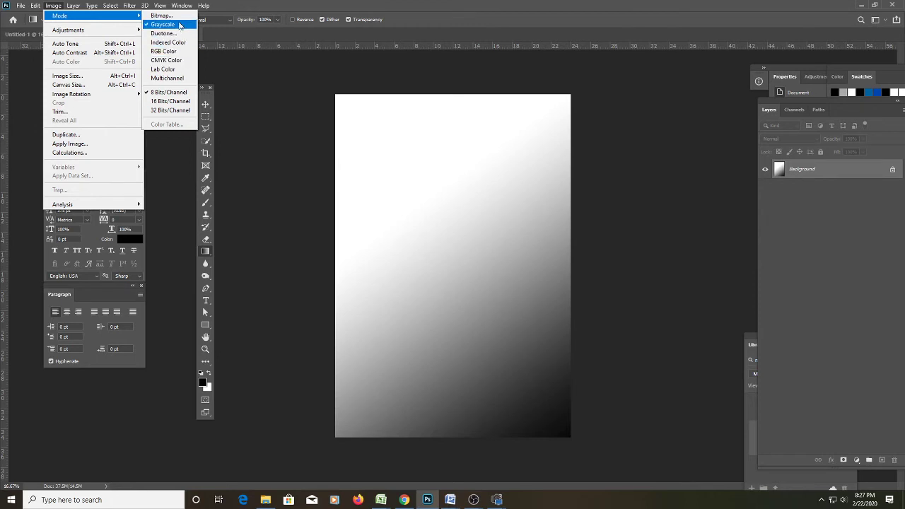
pyautogui.click(179, 19)
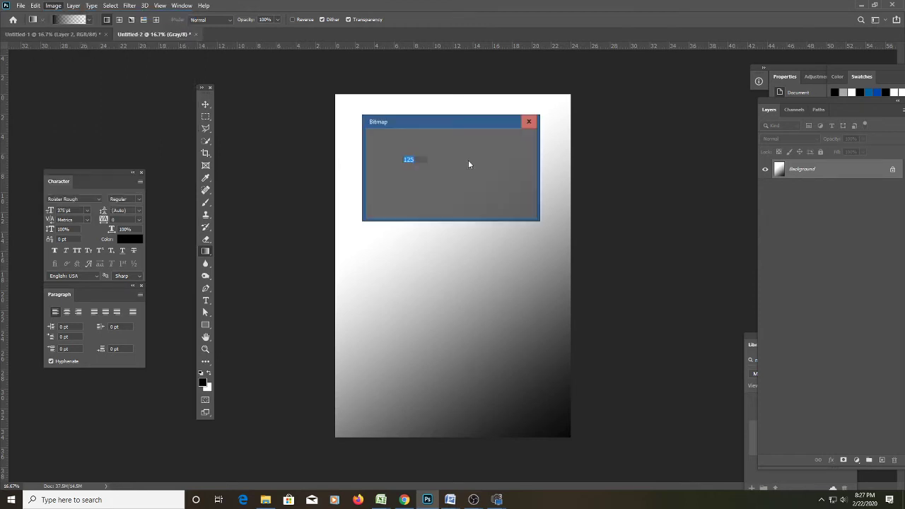
pyautogui.click(515, 142)
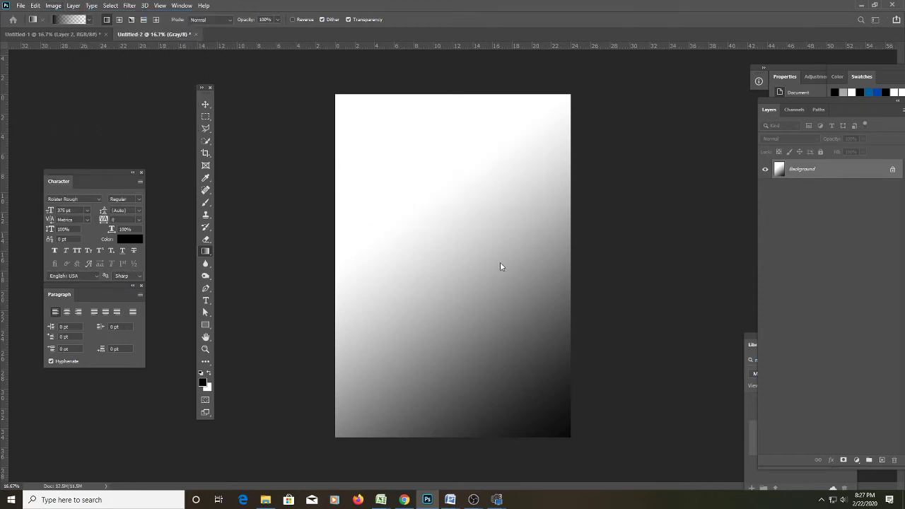
pyautogui.moveTo(455, 126); pyautogui.dragTo(628, 138)
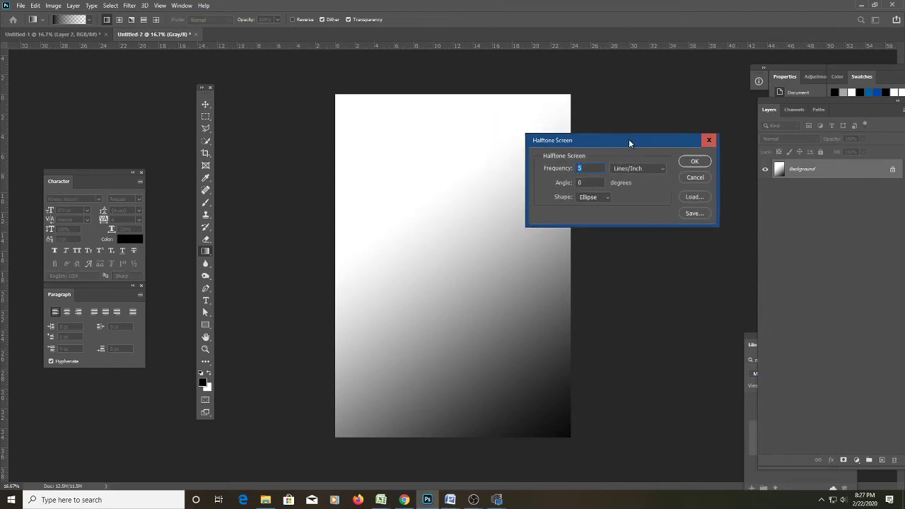
pyautogui.click(599, 198)
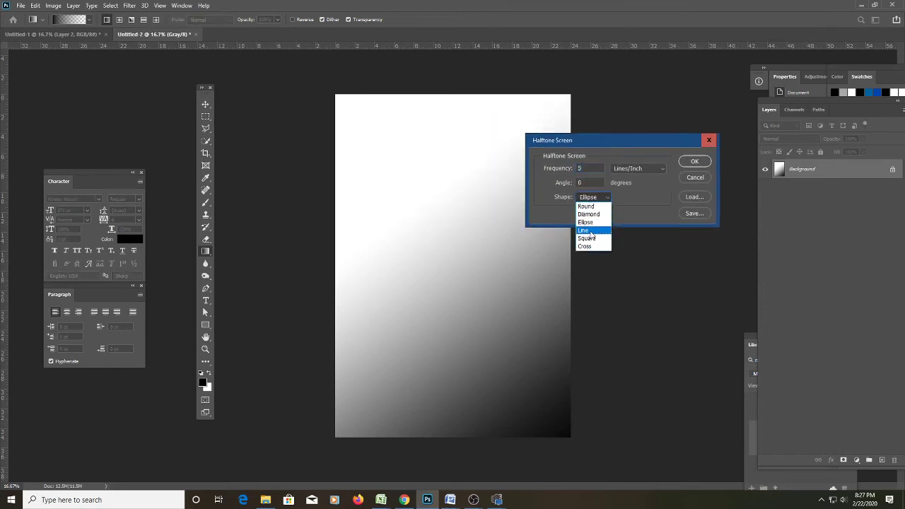
pyautogui.click(603, 230)
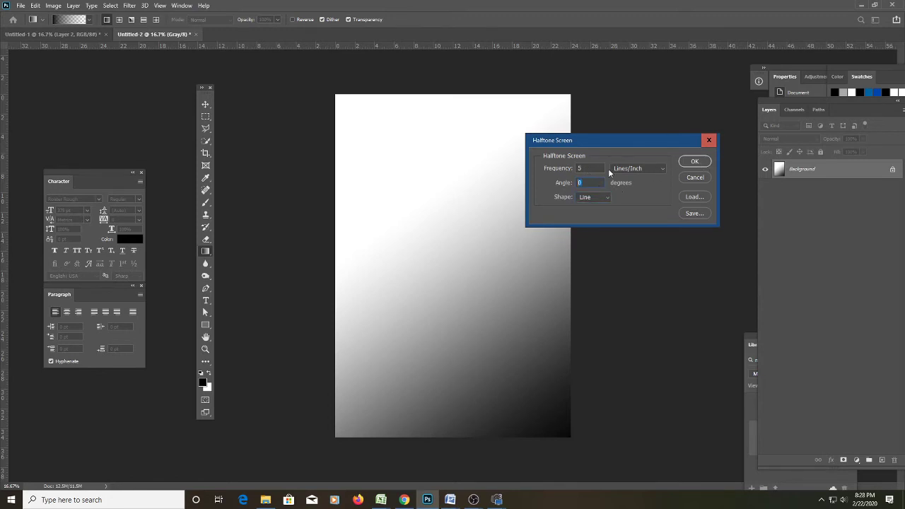
pyautogui.click(704, 165)
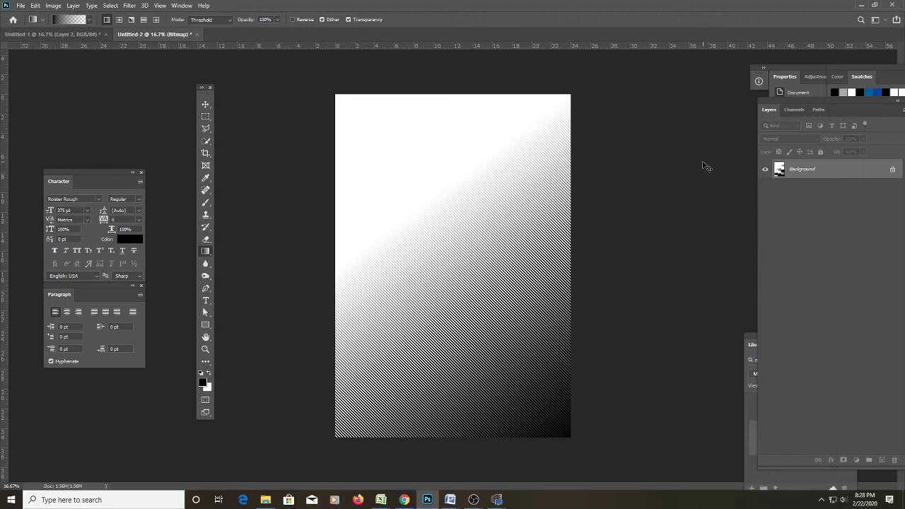
pyautogui.hotkey('ctrl', 'z')
# Convert to Bitmap again using a Line halftone screen at frequency 3, 45°.
pyautogui.click(53, 6)
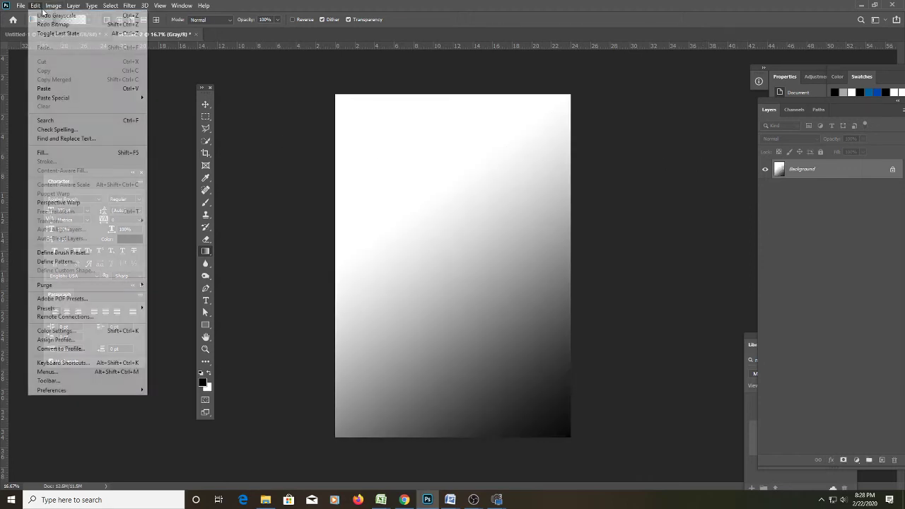
pyautogui.moveTo(57, 16)
pyautogui.click(170, 16)
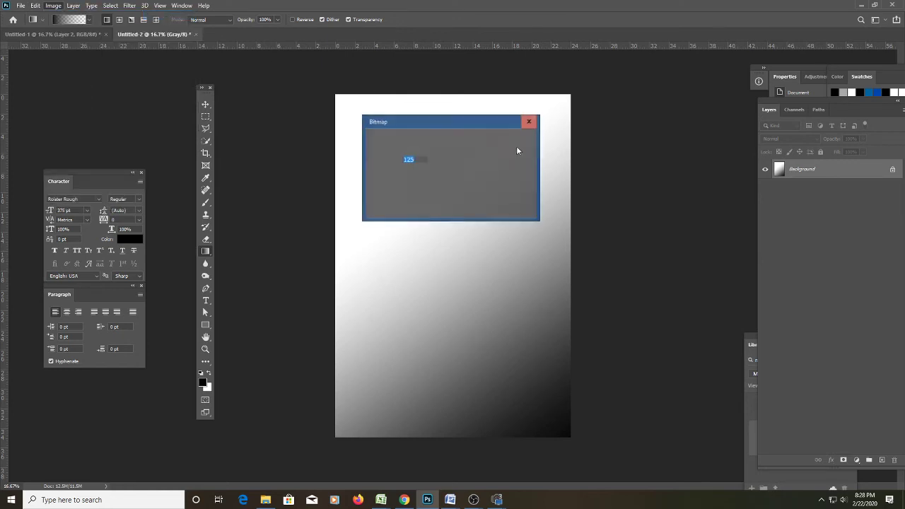
pyautogui.click(516, 144)
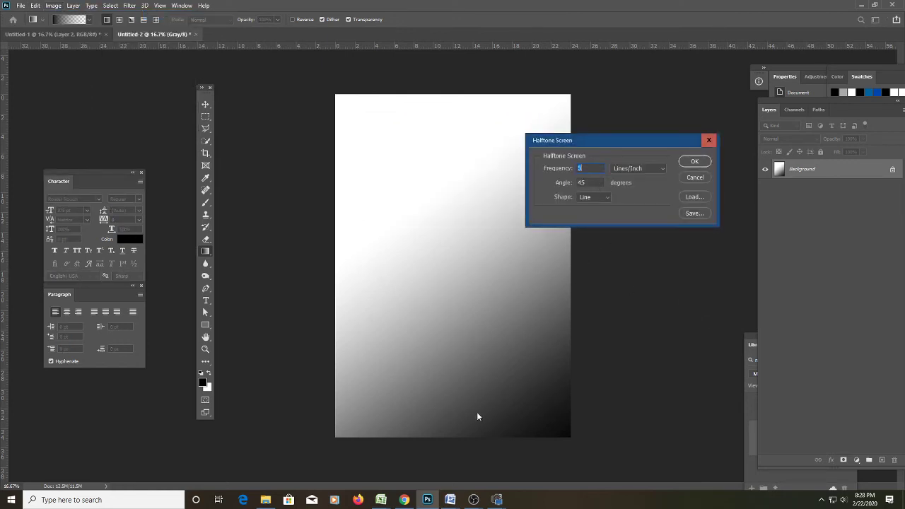
pyautogui.click(579, 182)
pyautogui.write('3')
pyautogui.click(693, 162)
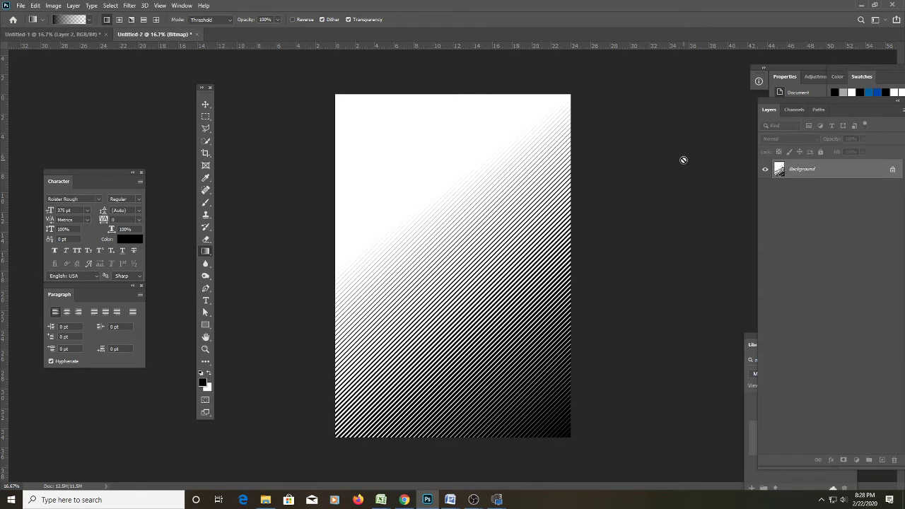
# Reopen the Image > Mode submenu for the Untitled-2 line pattern.
pyautogui.click(51, 6)
pyautogui.moveTo(113, 15)
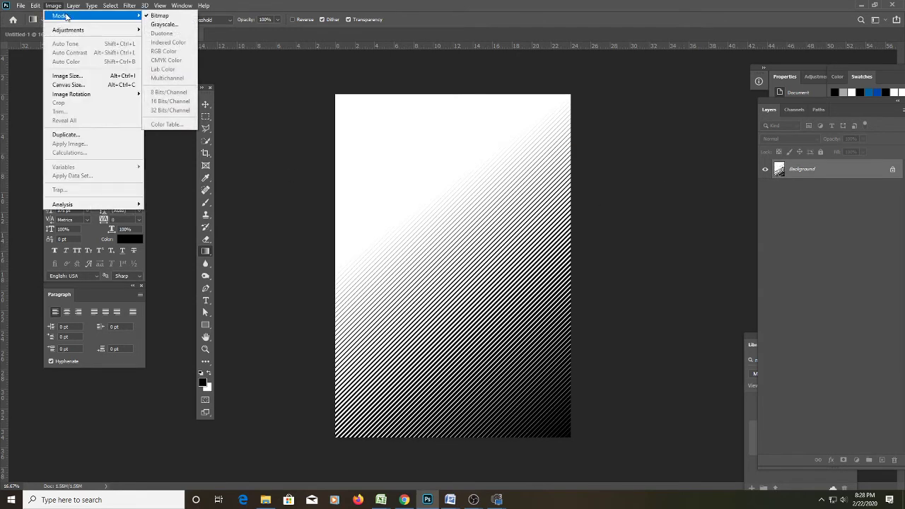
pyautogui.moveTo(203, 5)
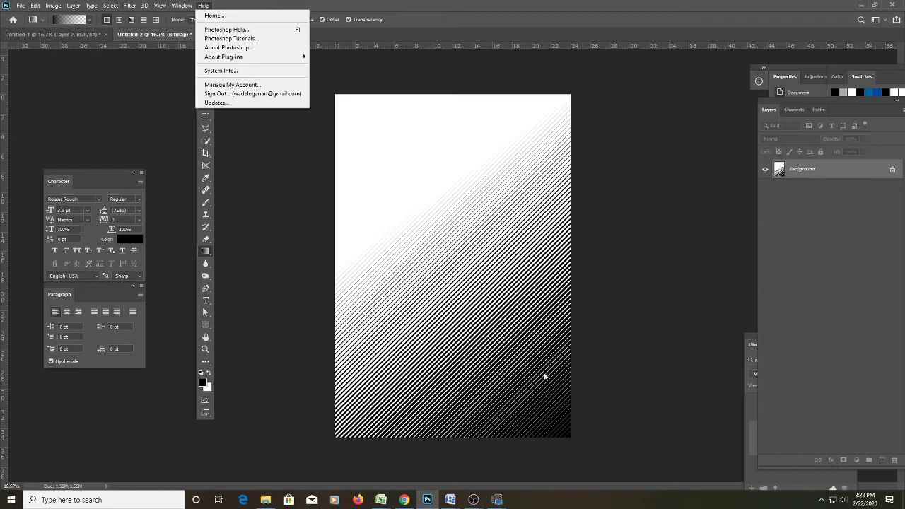
pyautogui.moveTo(55, 8)
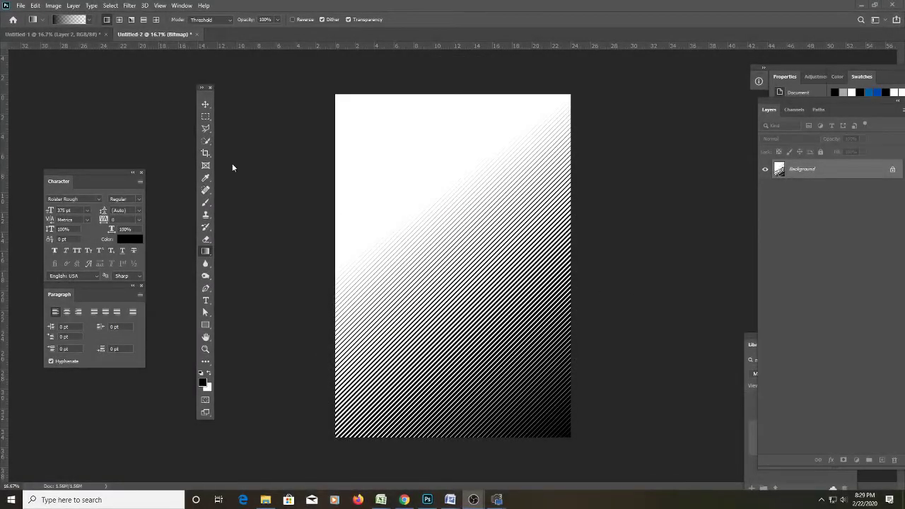
pyautogui.click(54, 6)
pyautogui.moveTo(99, 16)
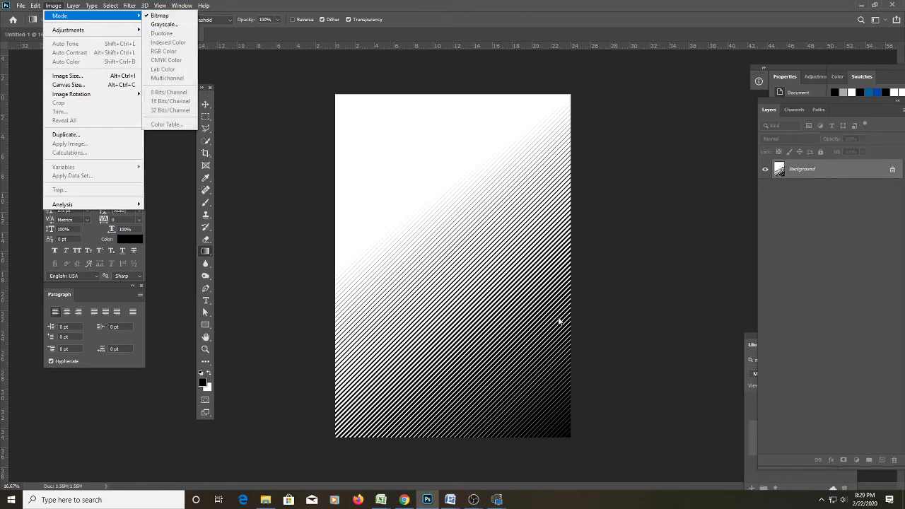
# Convert the line pattern back to Grayscale at size ratio 1 and zoom in.
pyautogui.click(179, 28)
pyautogui.click(478, 156)
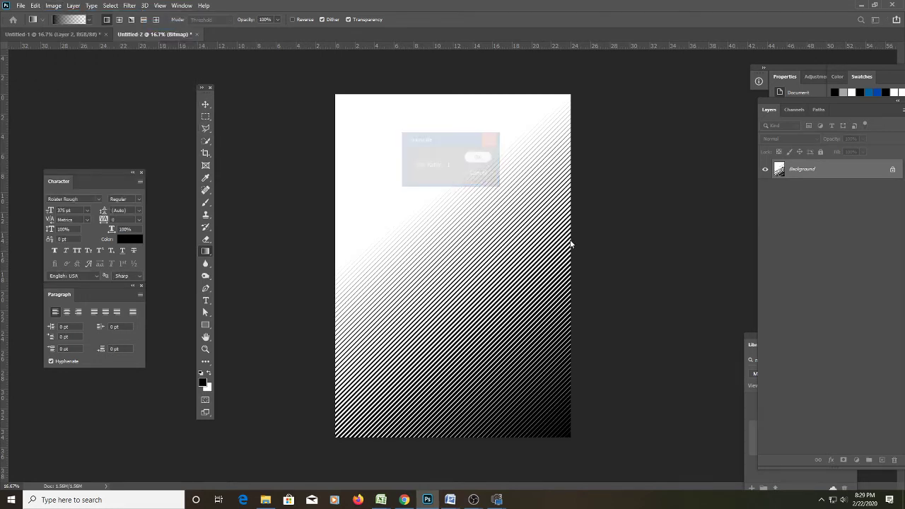
pyautogui.press('z')
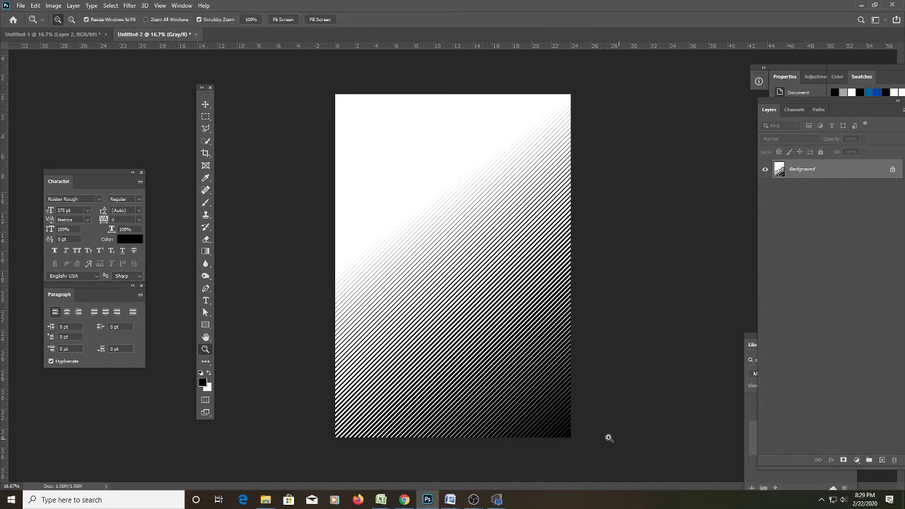
pyautogui.click(555, 416)
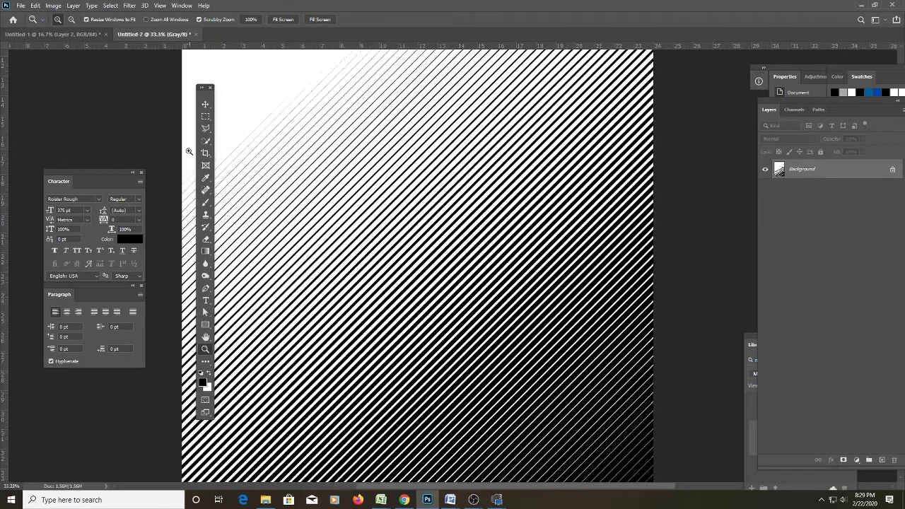
# Select all the diagonal lines with the Magic Wand and remove them, leaving plain white.
pyautogui.press('w')
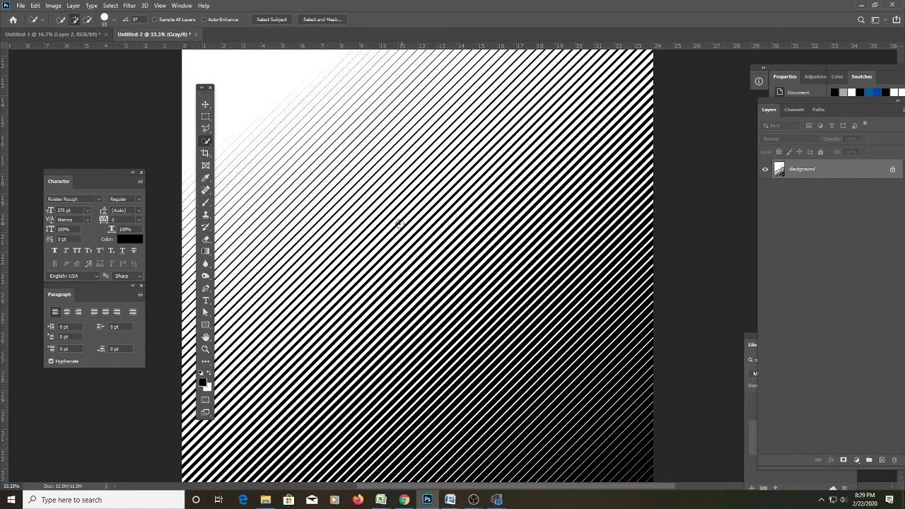
pyautogui.hotkey('shift', 'w')
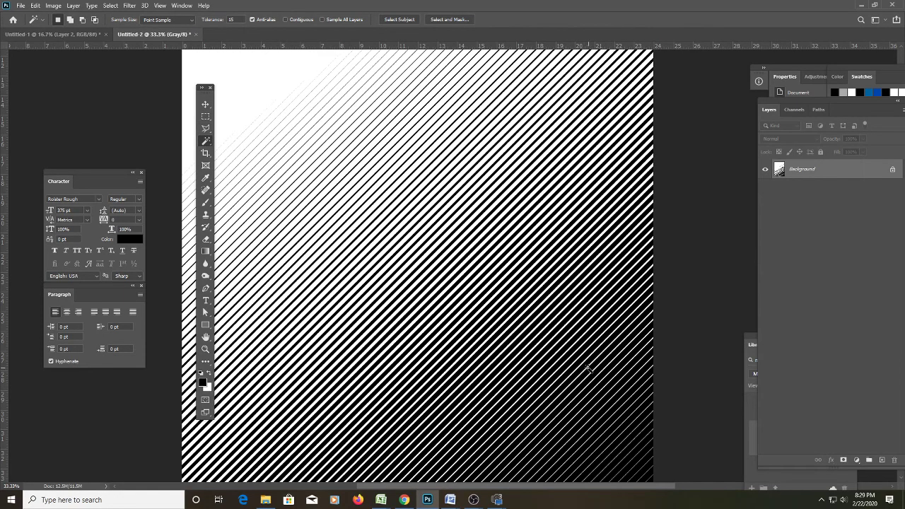
pyautogui.click(598, 424)
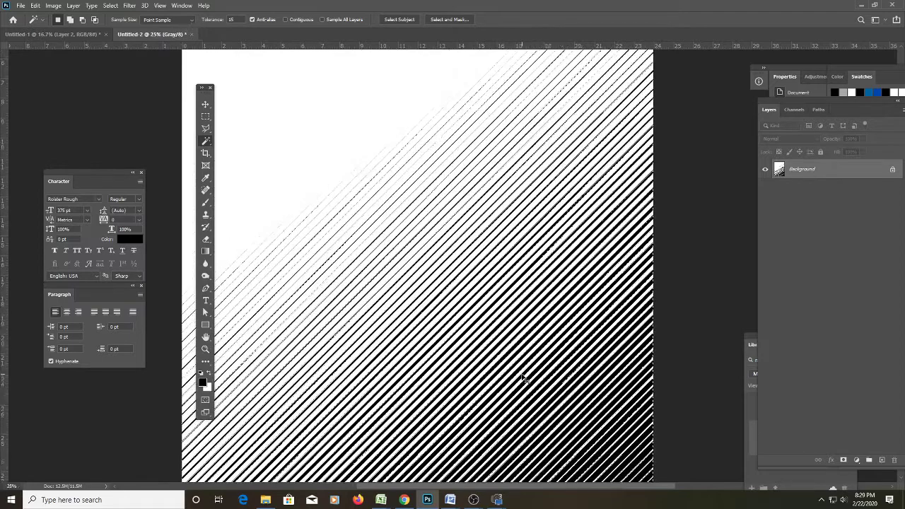
pyautogui.hotkey('ctrl', '-')
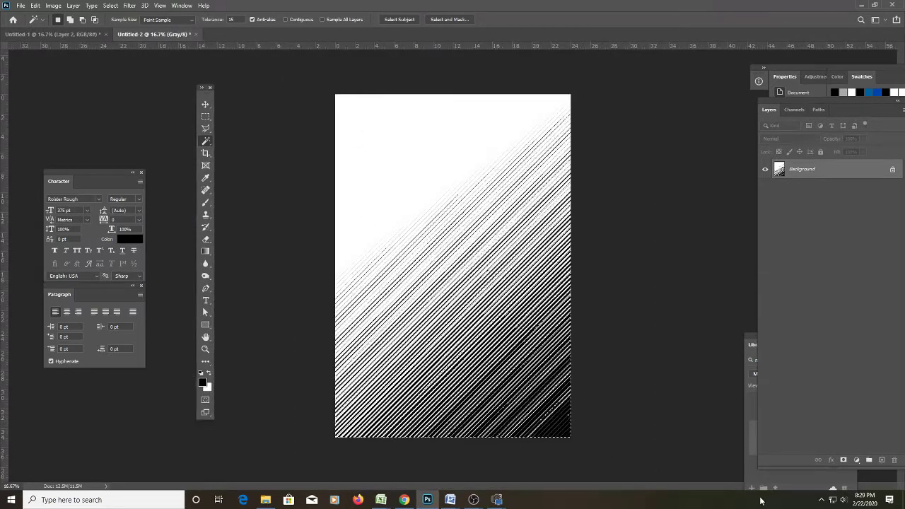
pyautogui.hotkey('ctrl', 'z')
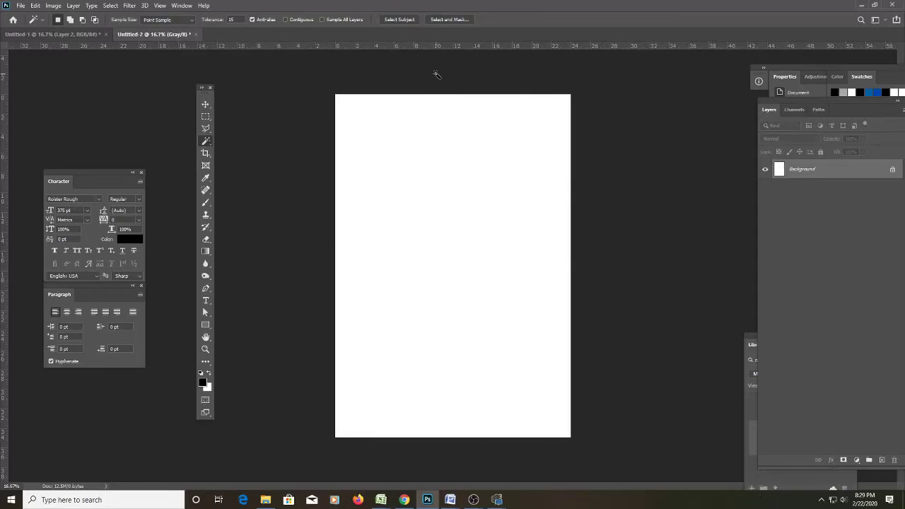
# Back in Untitled-1, move the Layer 2 line pattern slightly down.
pyautogui.click(53, 34)
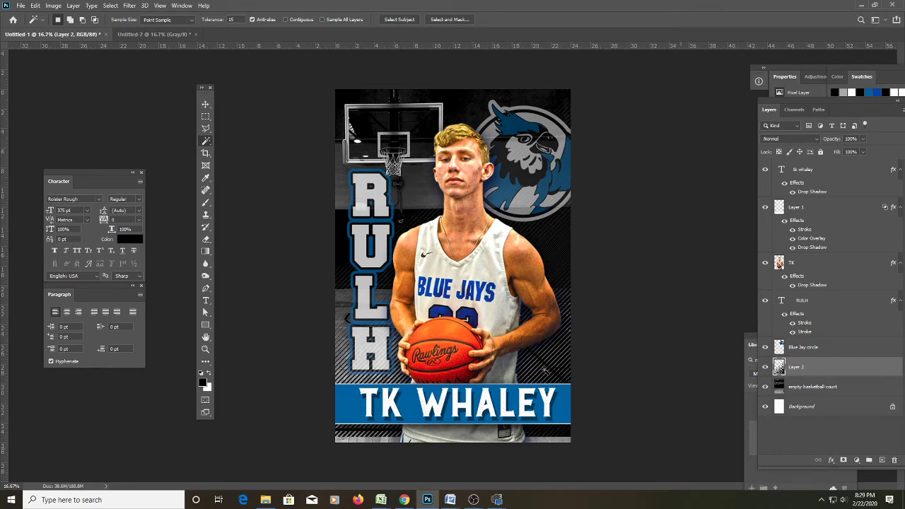
pyautogui.press('v')
pyautogui.moveTo(546, 374)
pyautogui.mouseDown()
pyautogui.moveTo(555, 383)
pyautogui.moveTo(546, 386)
pyautogui.mouseUp()
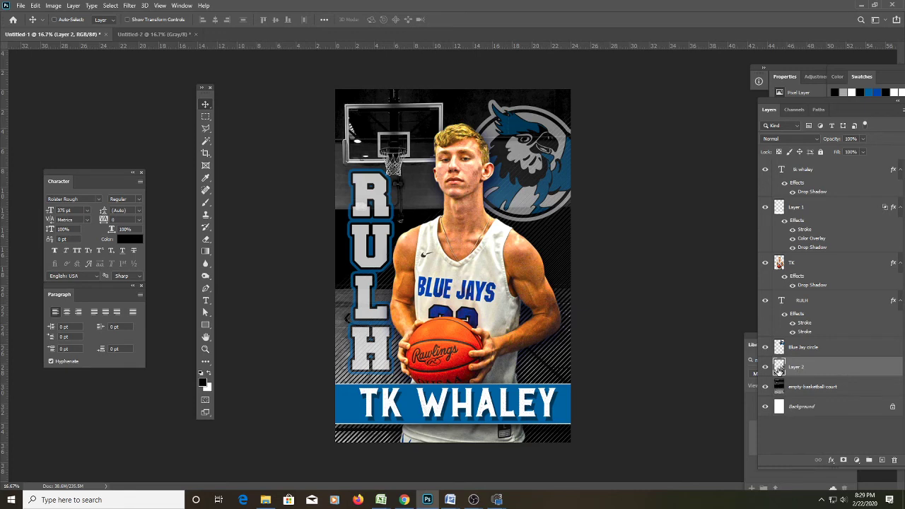
# Tint Layer 2's diagonal lines blue with a Color Overlay effect.
pyautogui.doubleClick(778, 368)
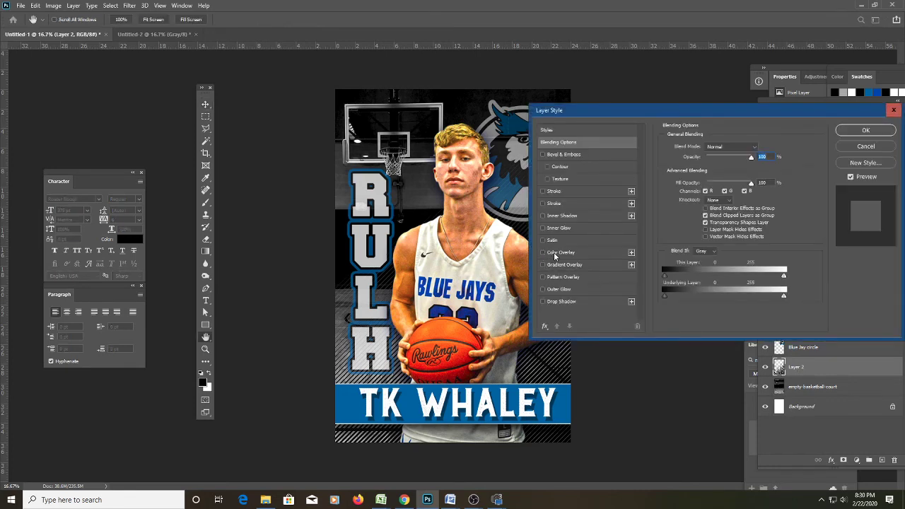
pyautogui.click(555, 254)
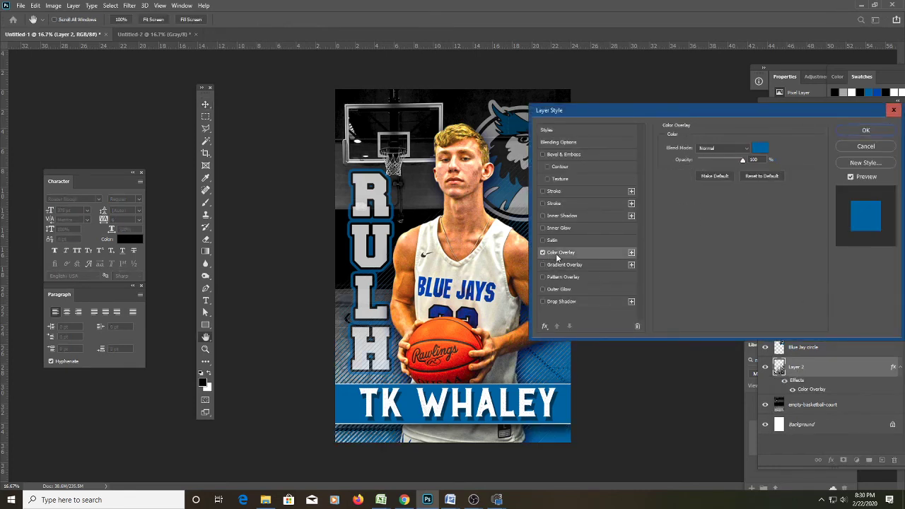
pyautogui.moveTo(700, 116); pyautogui.dragTo(787, 98)
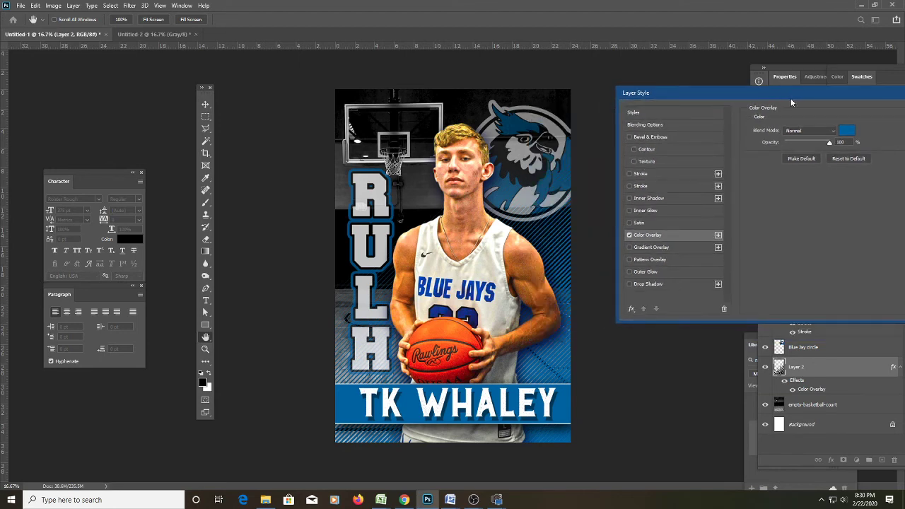
pyautogui.moveTo(791, 99); pyautogui.dragTo(692, 93)
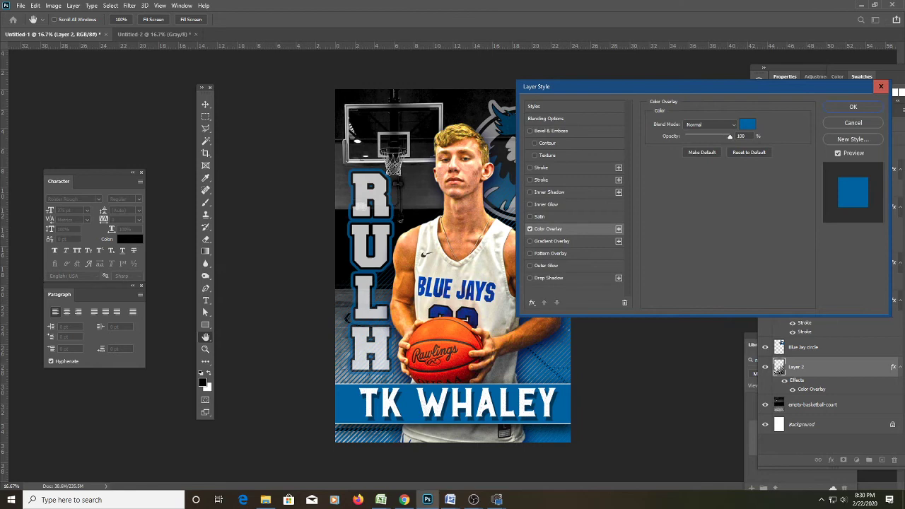
pyautogui.click(869, 108)
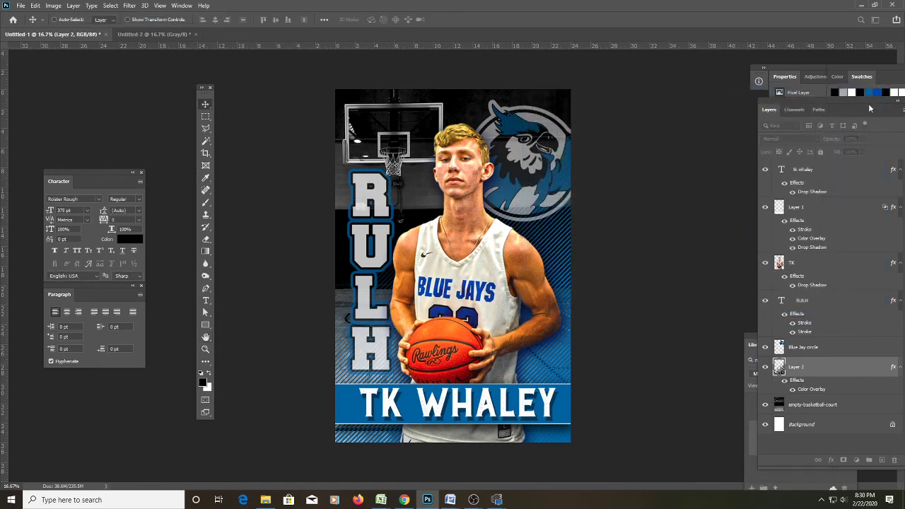